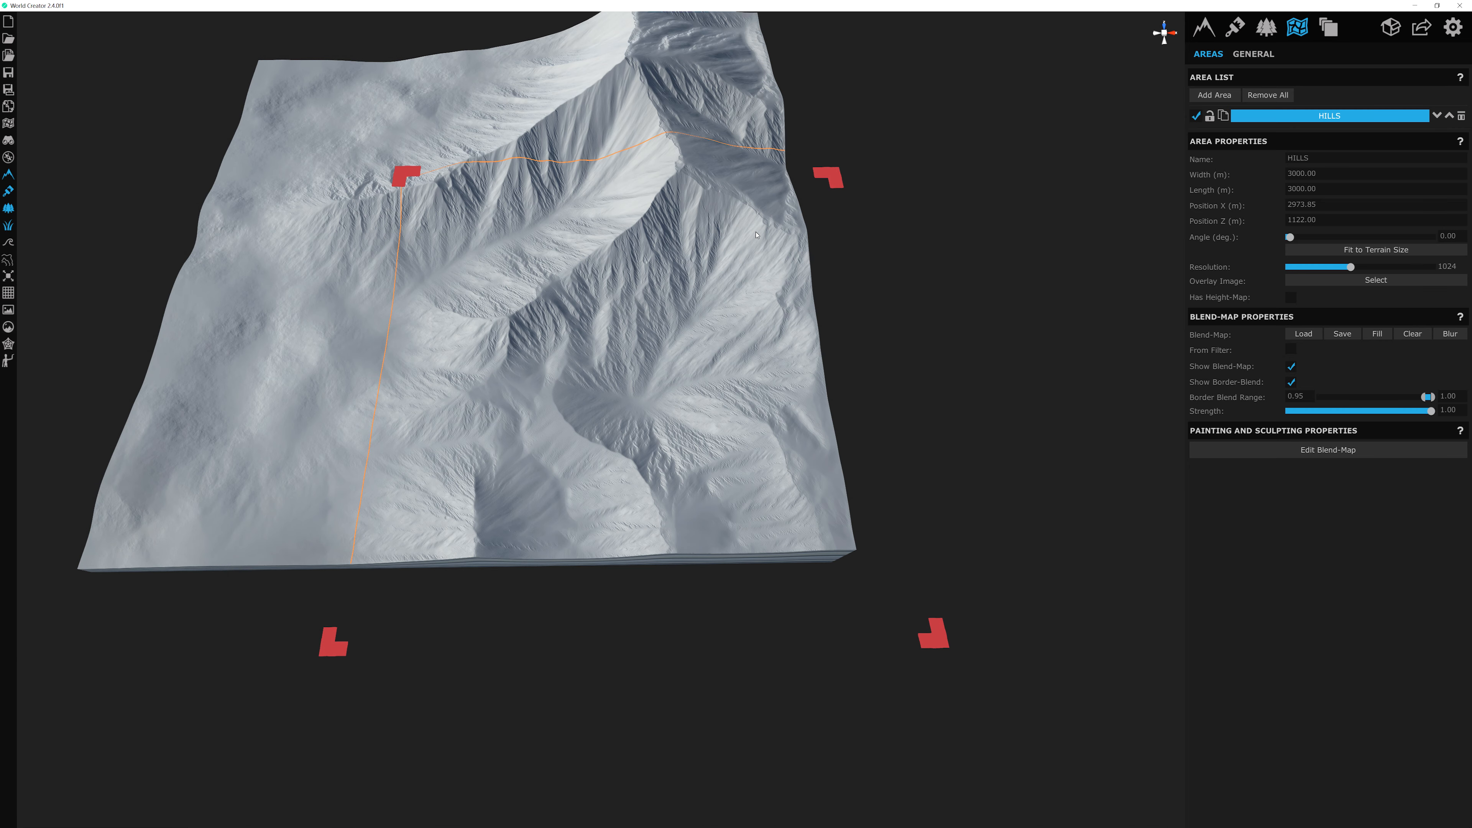
Step: Enlarge the HILLS area from its far left corner to about 3638 m wide and 3207 m long
{"action": "scroll", "coordinate": [687, 261], "scroll_direction": "up", "scroll_amount": 2}
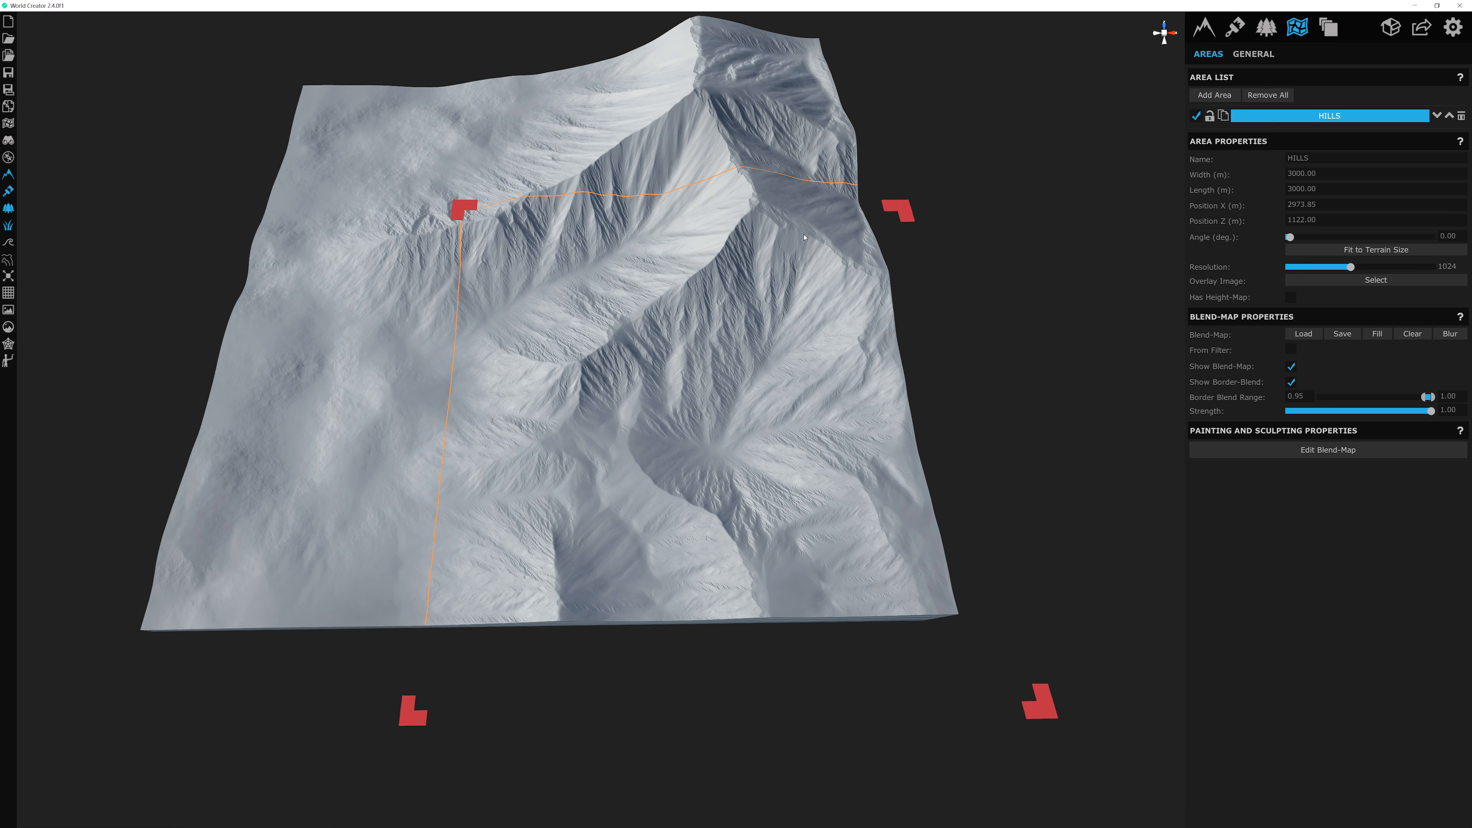
{"action": "key", "text": "ctrl"}
{"action": "left_click_drag", "start_coordinate": [456, 211], "coordinate": [379, 203]}
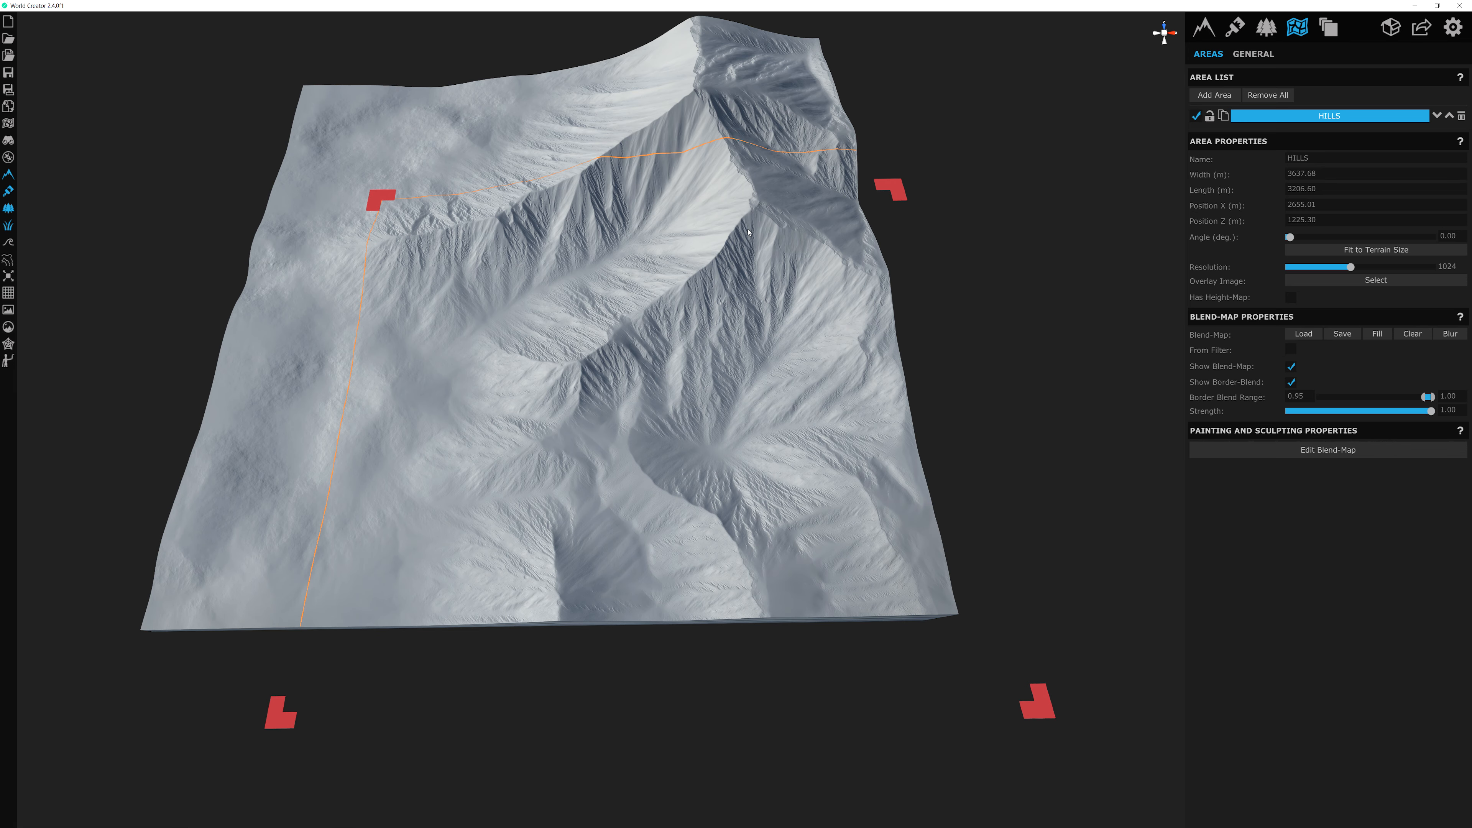
Step: Start editing the blend-map of the HILLS area and import TP-logo-light-shape.png as a custom brush
{"action": "scroll", "coordinate": [654, 396], "scroll_direction": "up", "scroll_amount": 5}
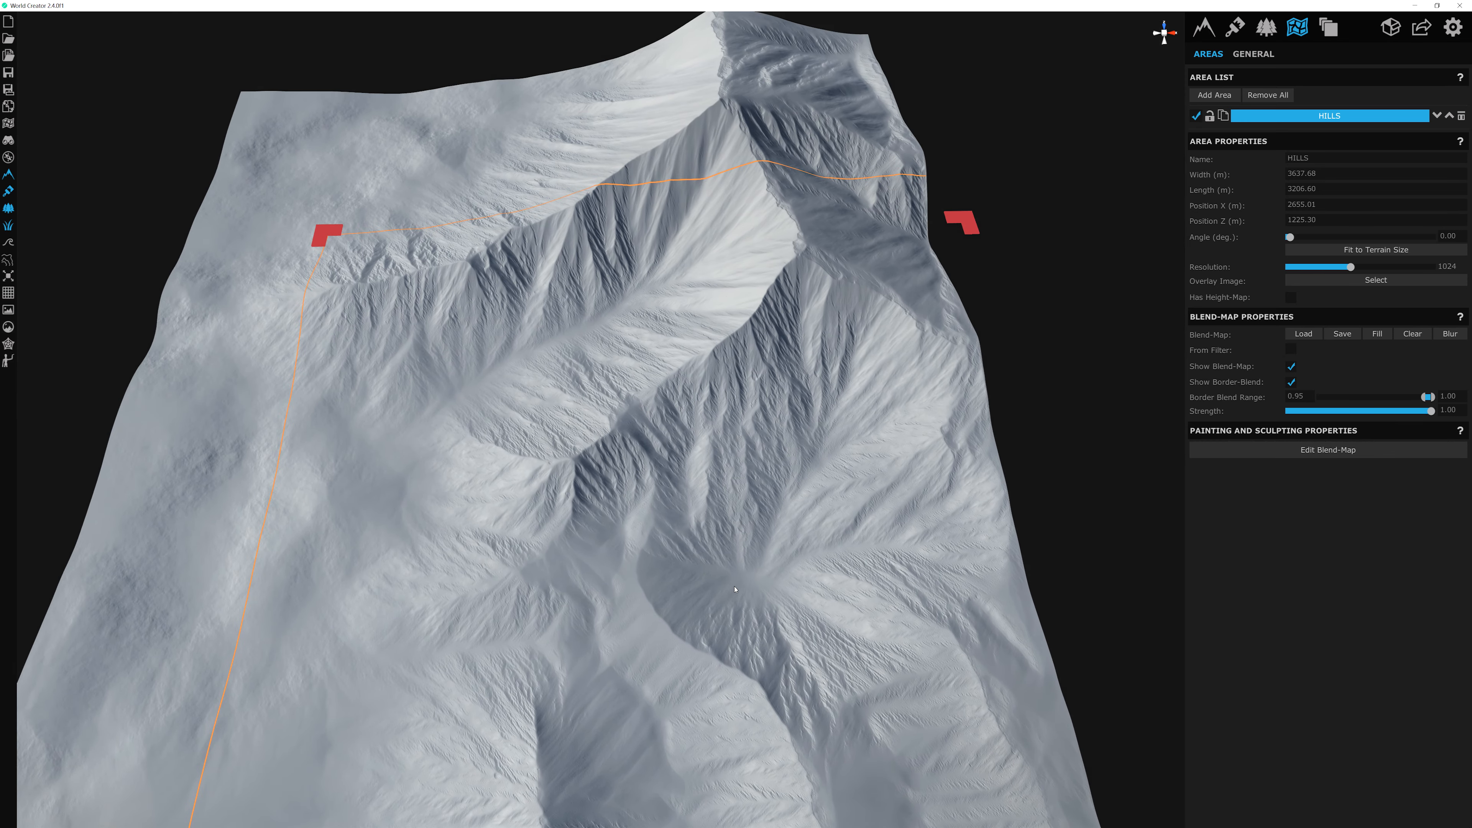
{"action": "scroll", "coordinate": [725, 526], "scroll_direction": "up", "scroll_amount": 2}
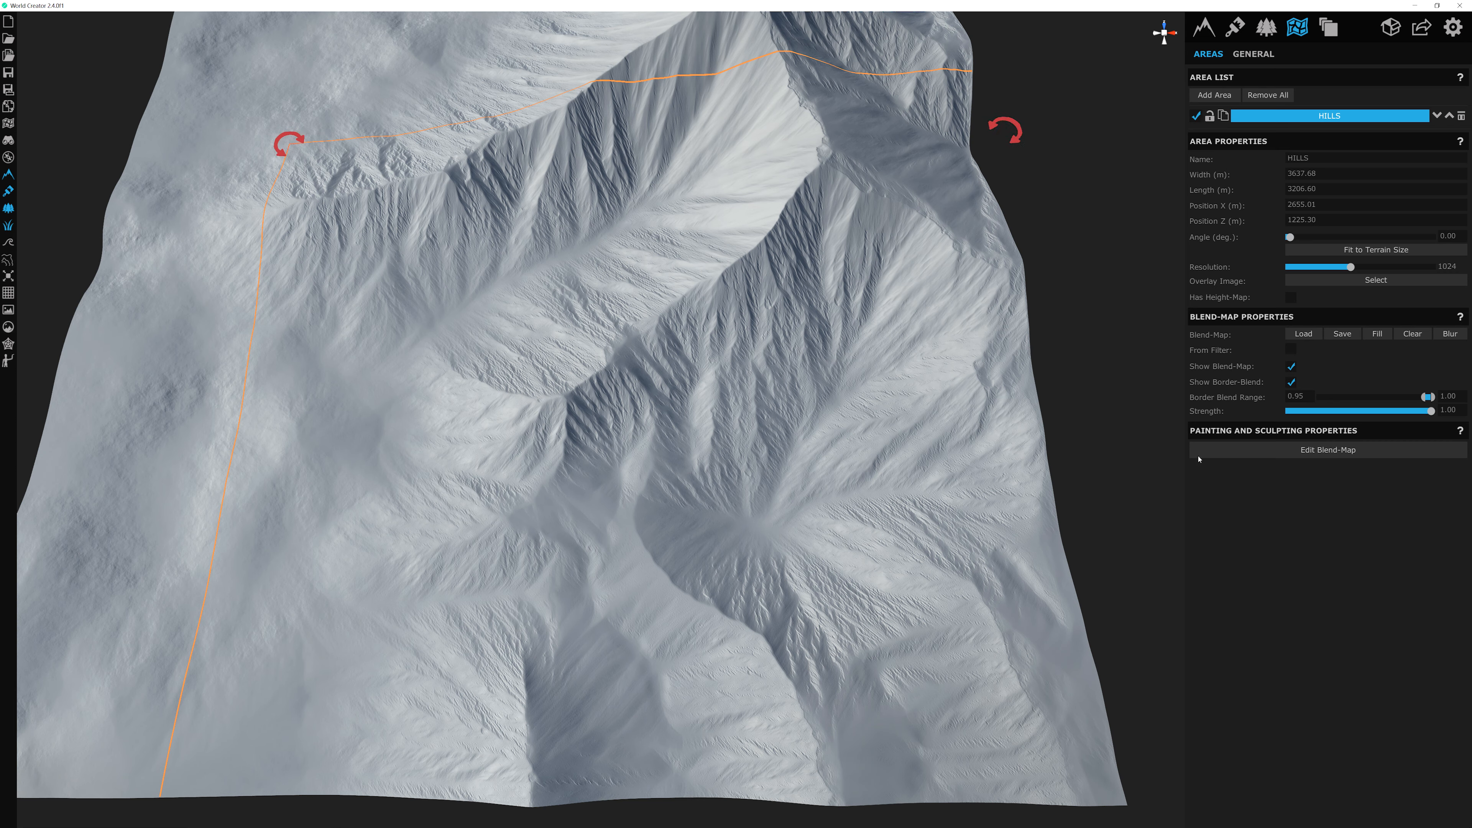
{"action": "left_click", "coordinate": [1306, 456]}
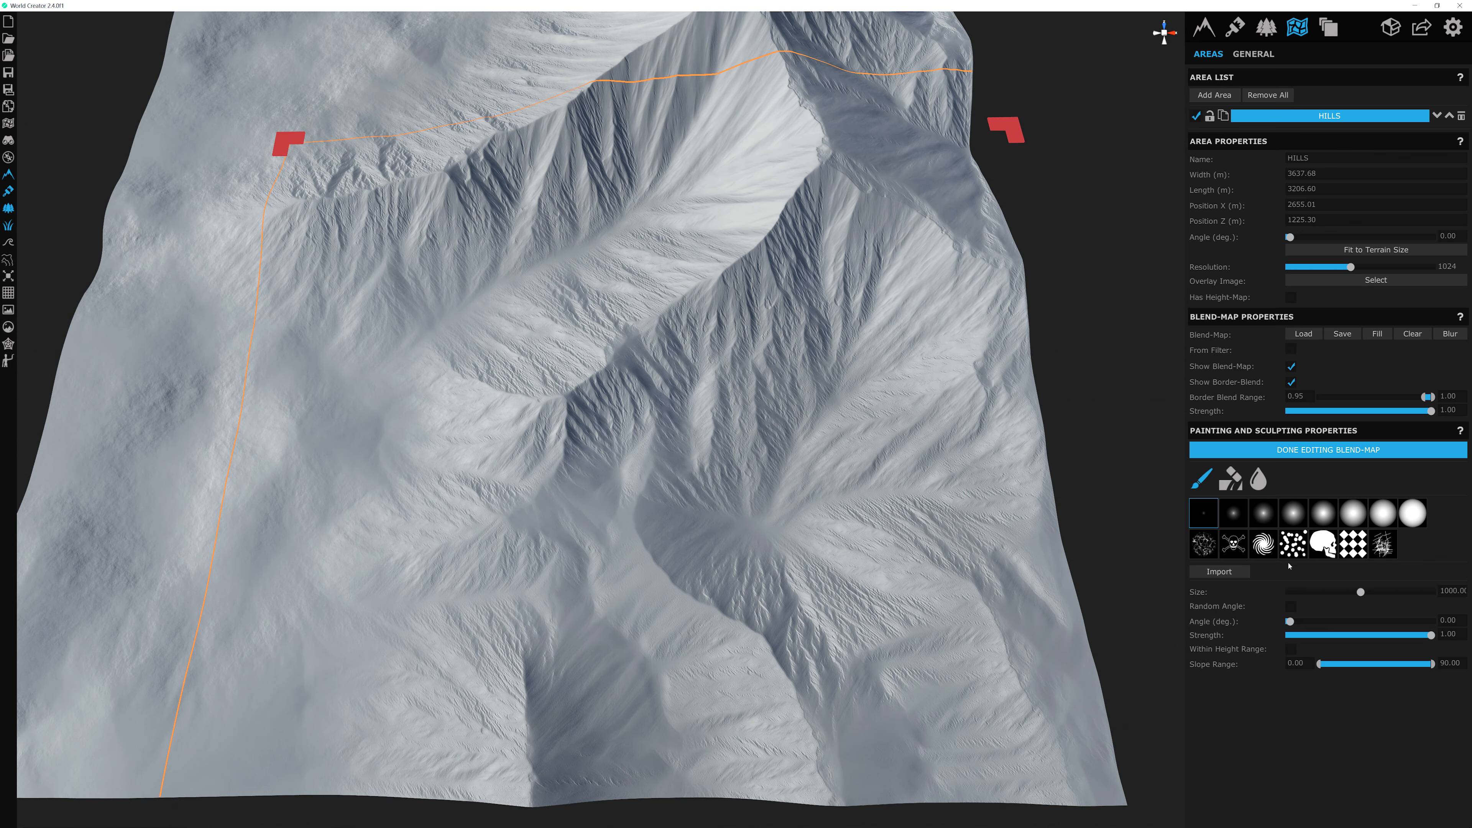
{"action": "left_click", "coordinate": [1219, 573]}
{"action": "left_click", "coordinate": [916, 294]}
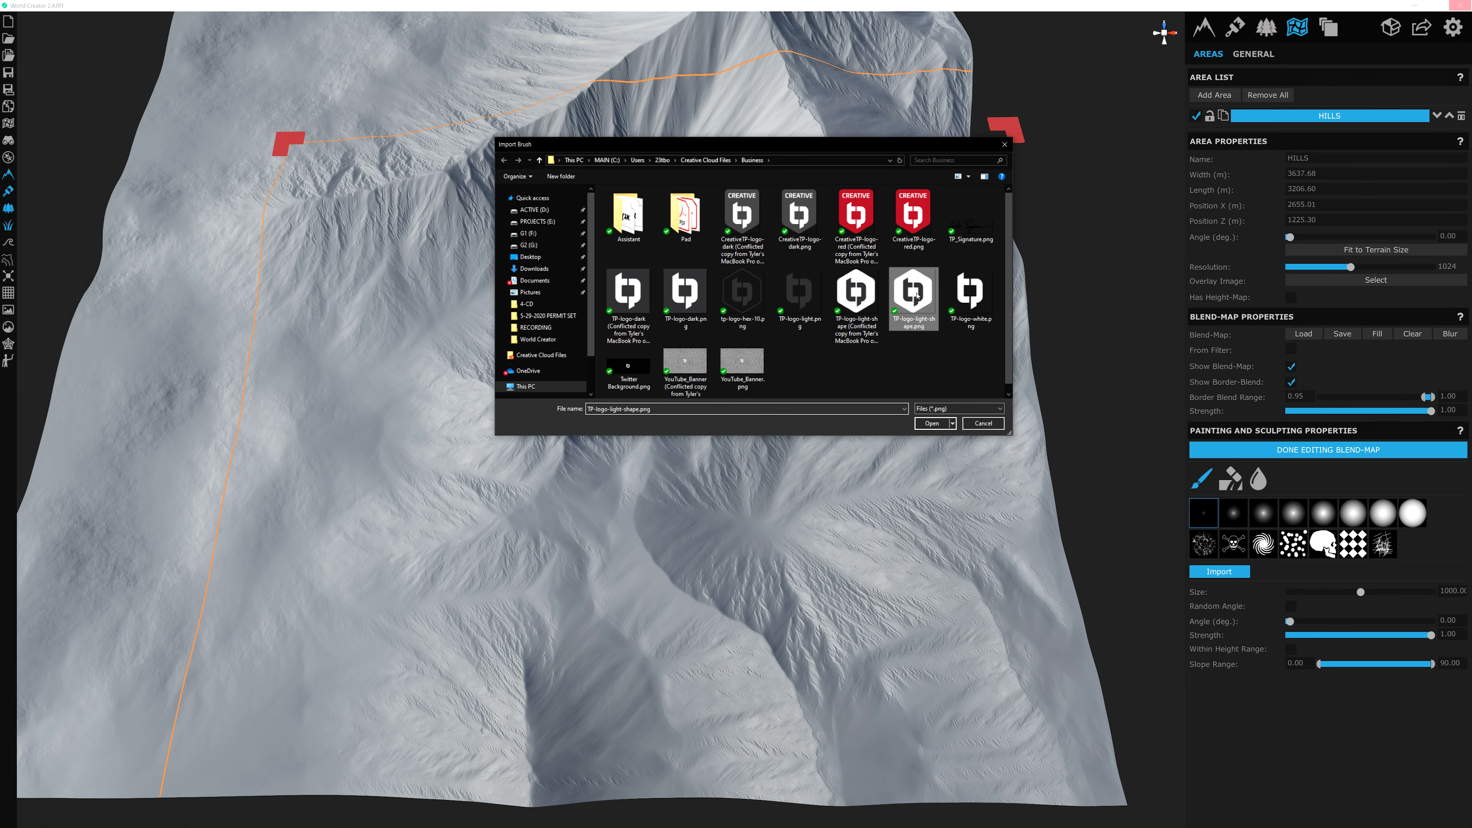
{"action": "double_click", "coordinate": [916, 294]}
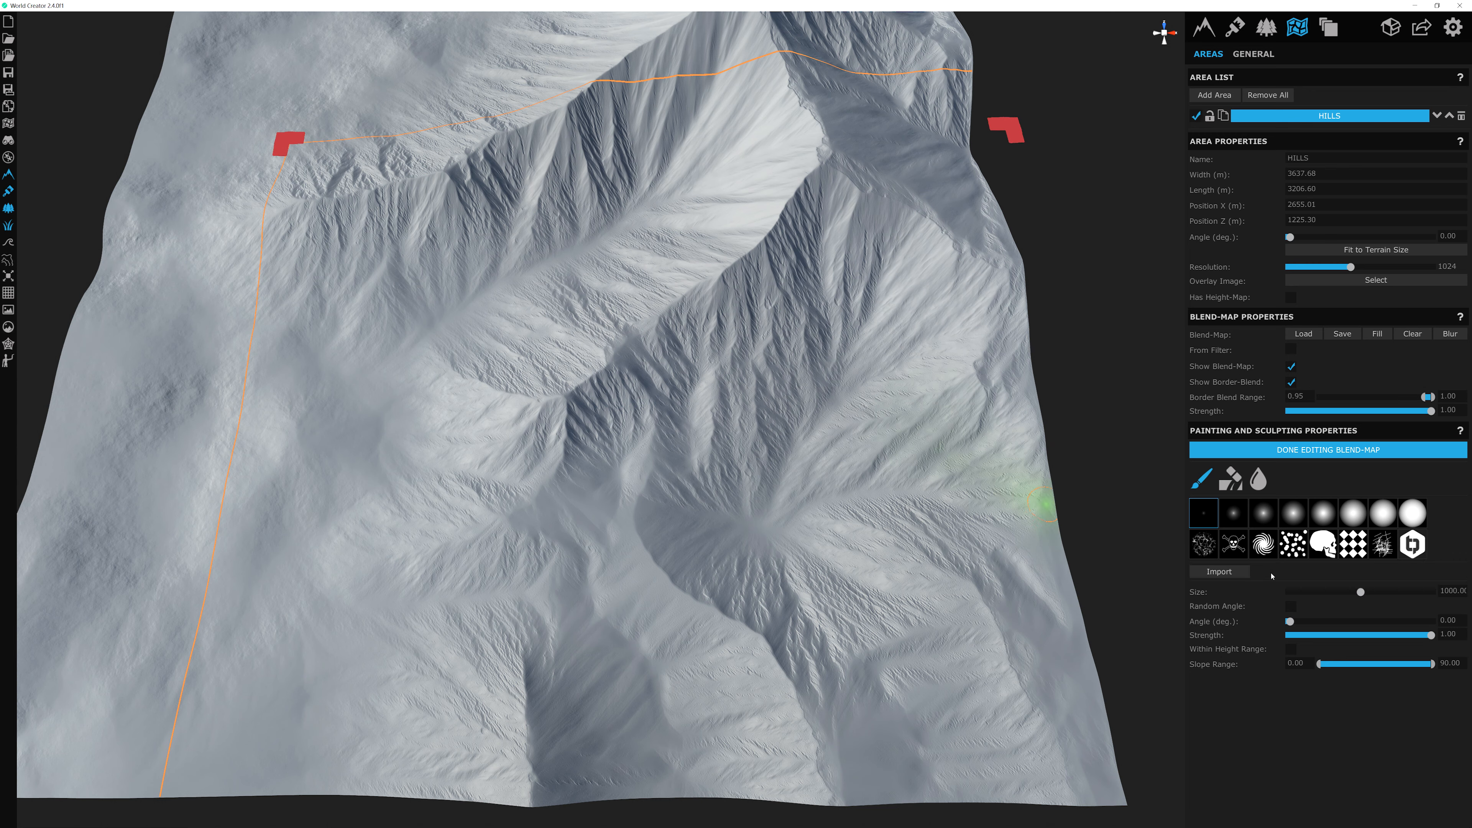
Step: Stamp the imported logo brush once on the middle of the terrain and clear the blend-map
{"action": "left_click", "coordinate": [1415, 545]}
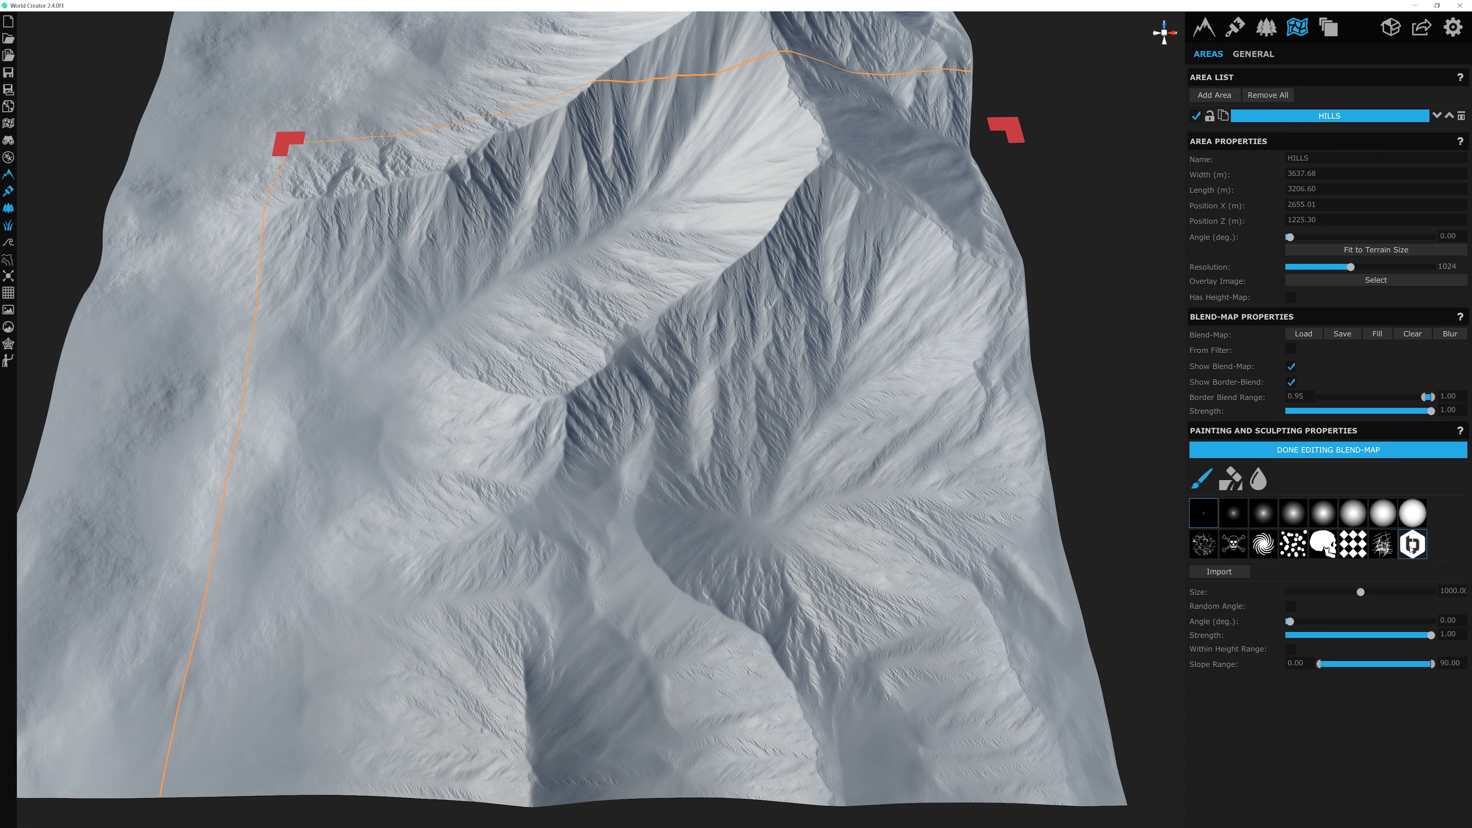
{"action": "left_click", "coordinate": [1423, 546]}
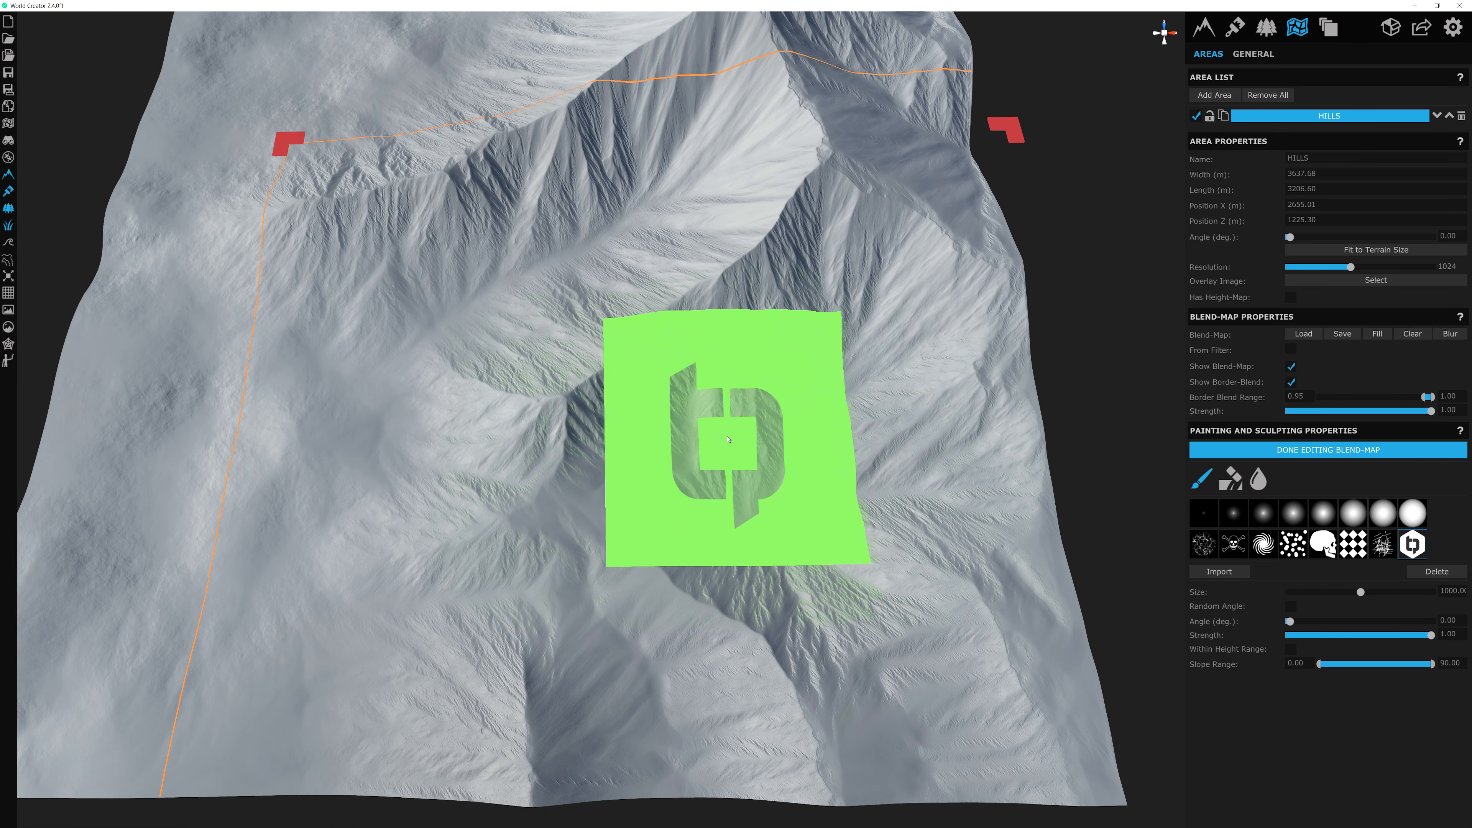
{"action": "left_click", "coordinate": [684, 426]}
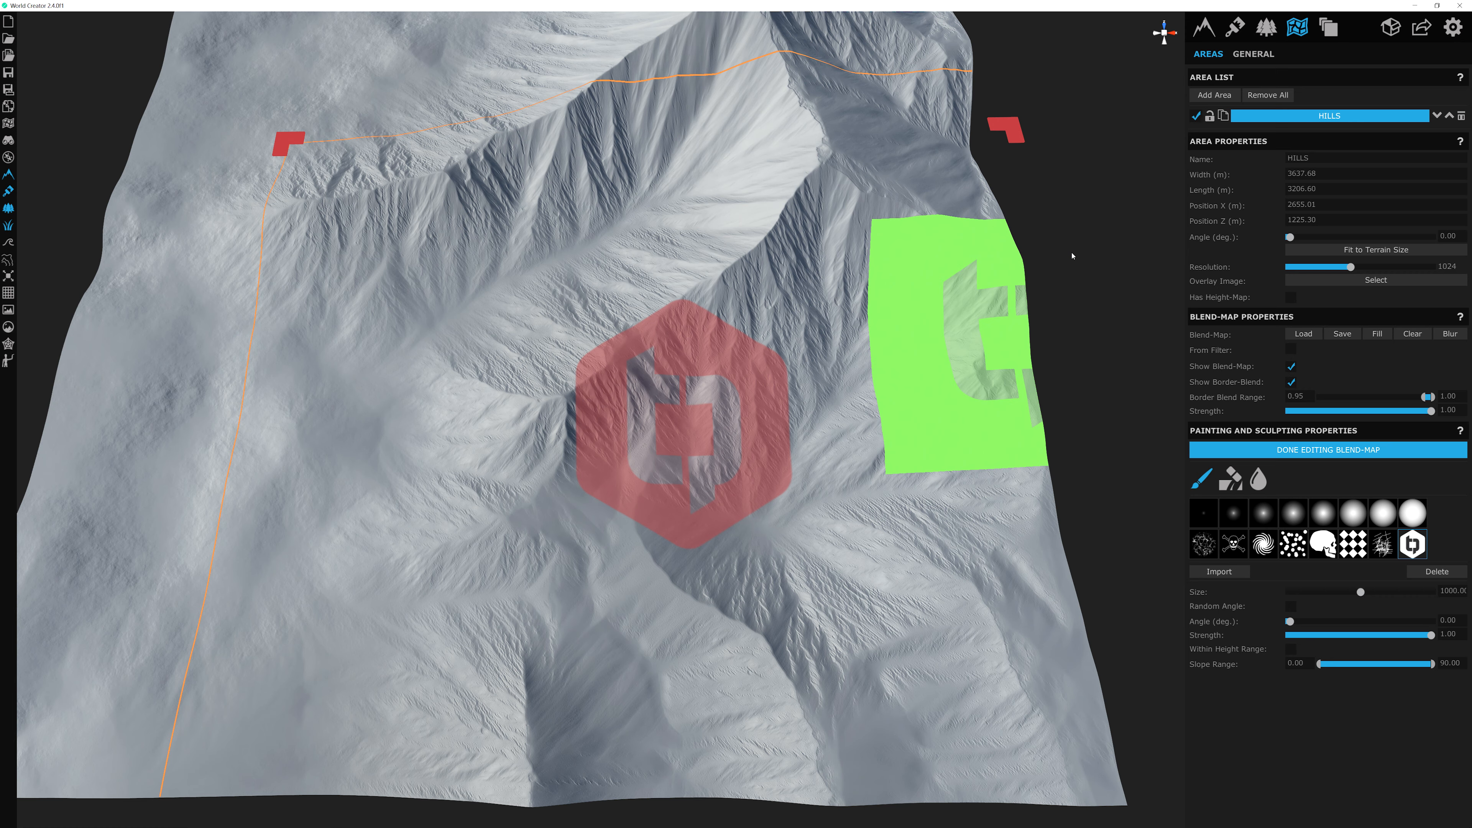
{"action": "left_click", "coordinate": [1414, 335]}
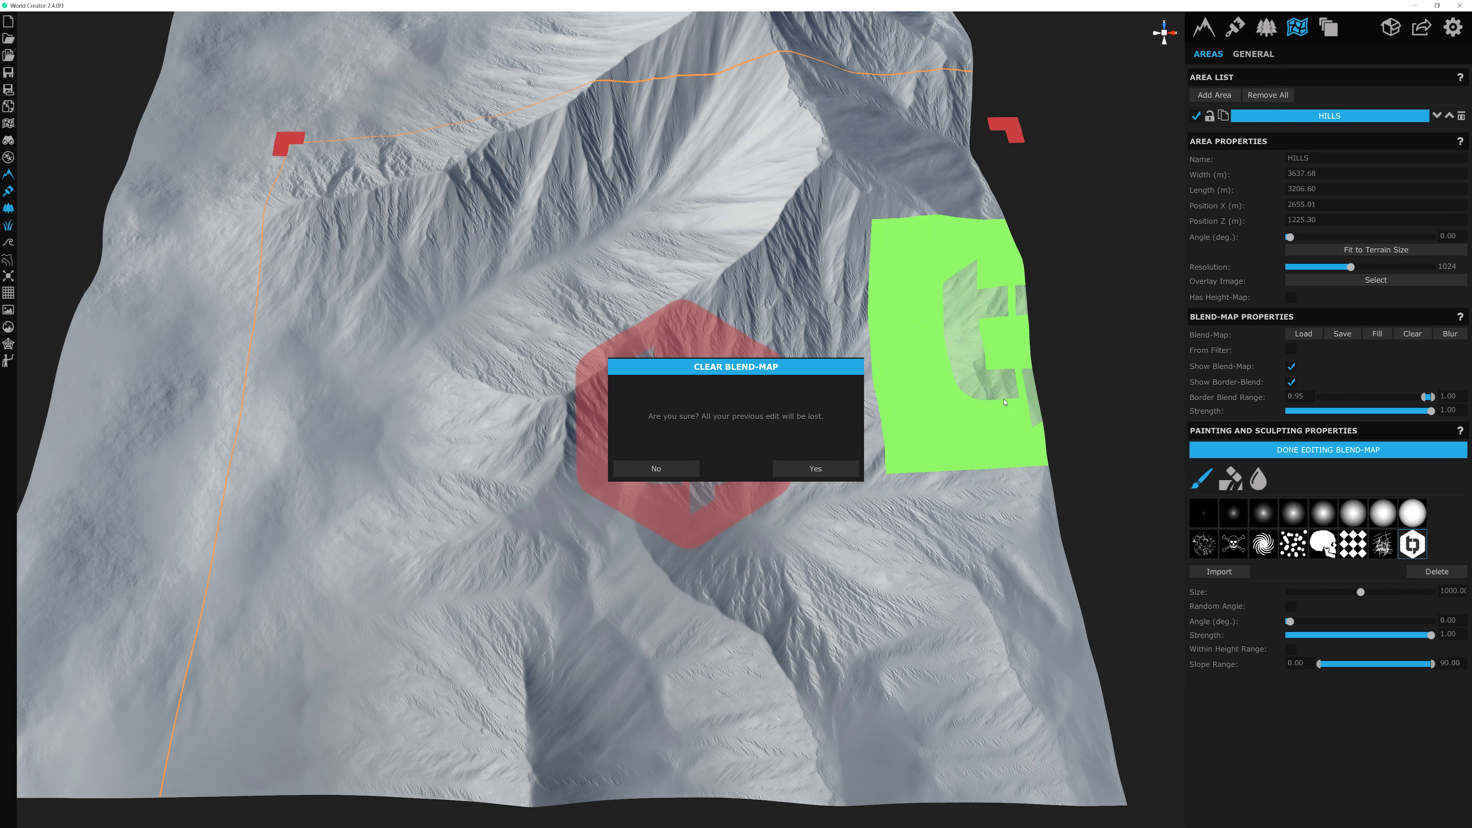
{"action": "left_click", "coordinate": [813, 471]}
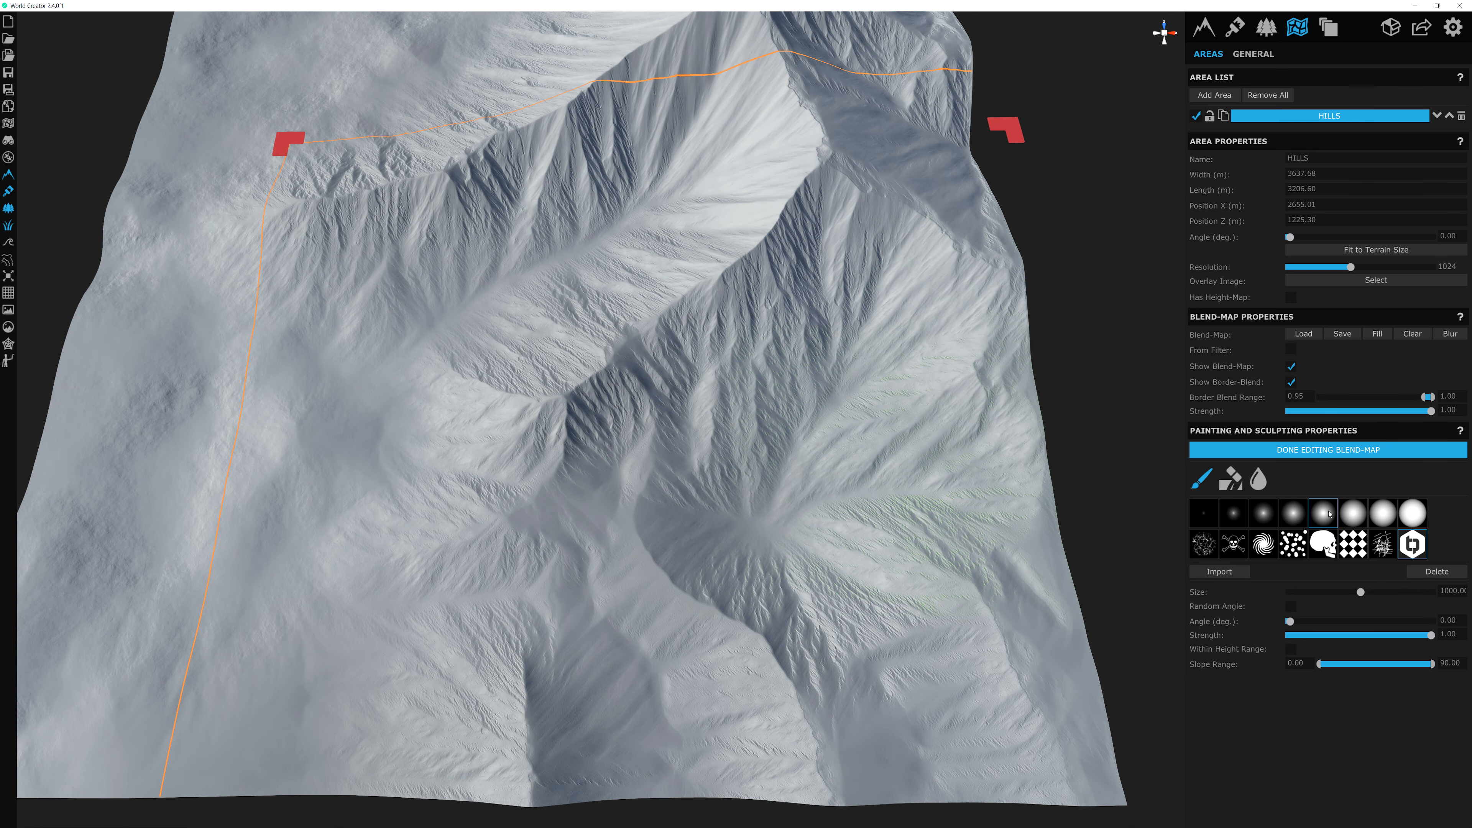
Step: Choose the sixth soft round brush and enlarge its size over the terrain to 1600
{"action": "left_click", "coordinate": [1353, 513]}
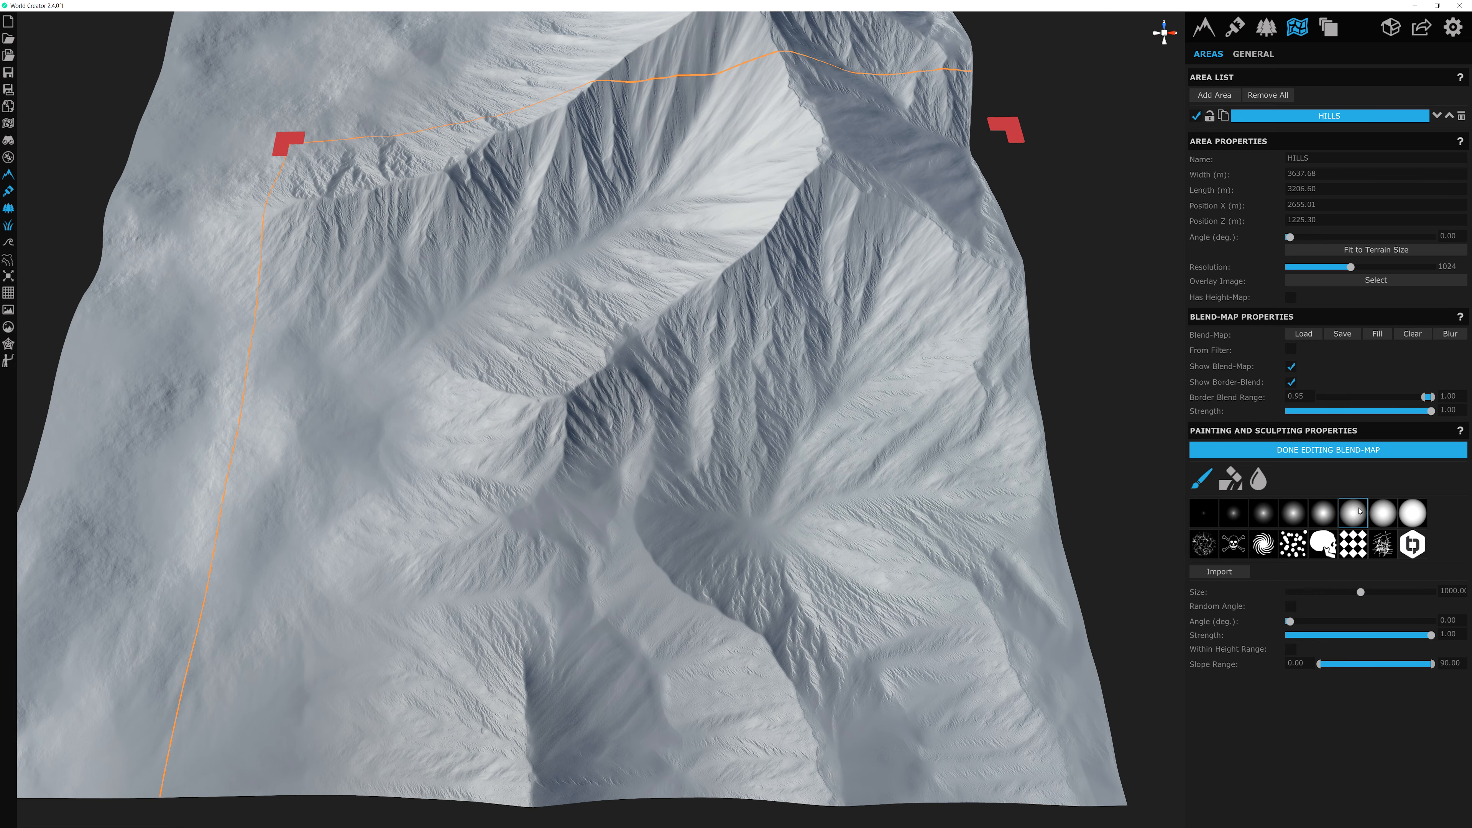
{"action": "scroll", "coordinate": [678, 336], "scroll_direction": "up", "scroll_amount": 5}
{"action": "middle_click_drag", "start_coordinate": [682, 316], "coordinate": [689, 347]}
{"action": "middle_click_drag", "start_coordinate": [726, 255], "coordinate": [728, 308]}
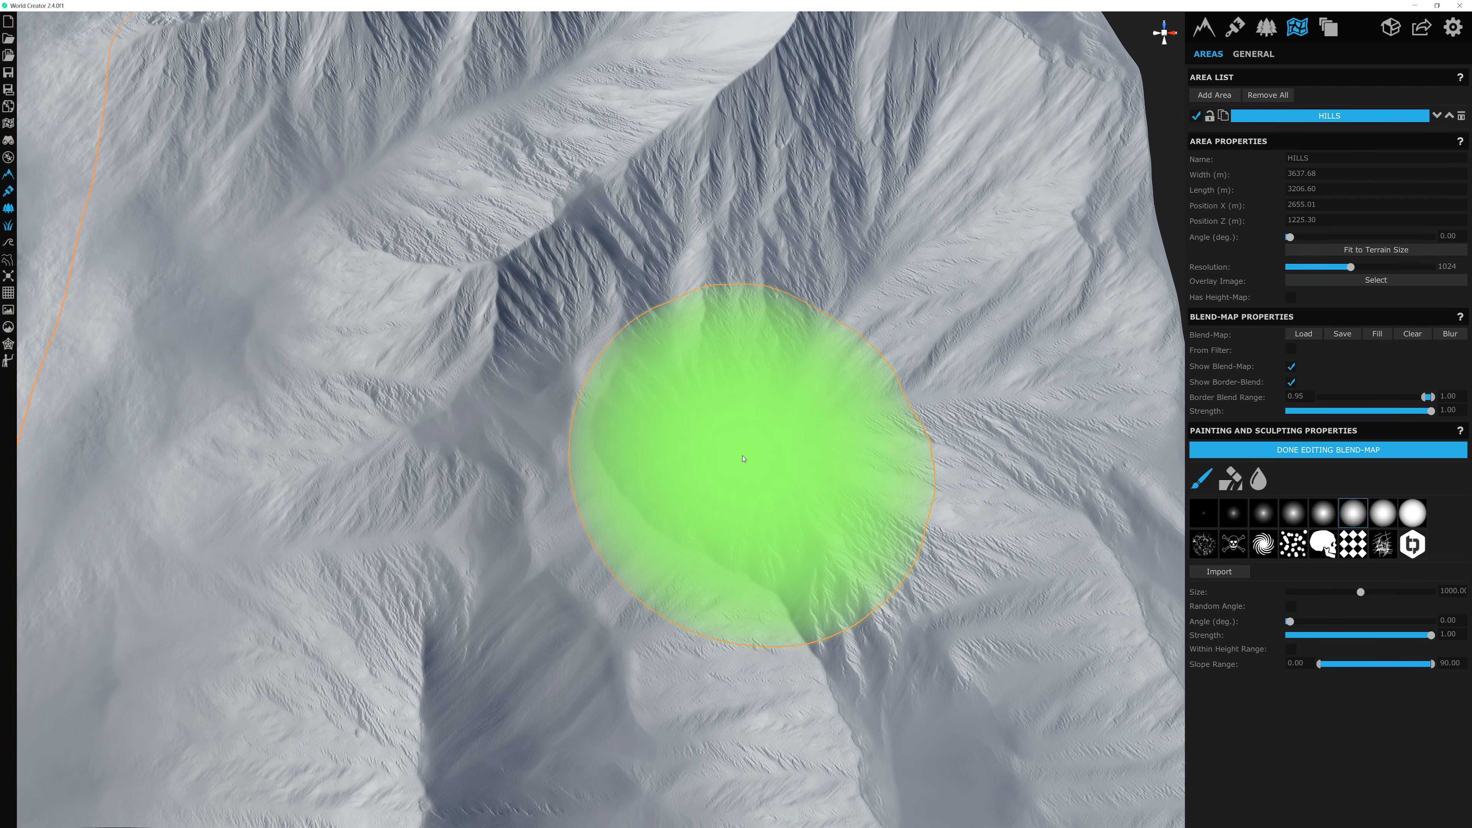
{"action": "middle_click_drag", "start_coordinate": [743, 458], "coordinate": [742, 403]}
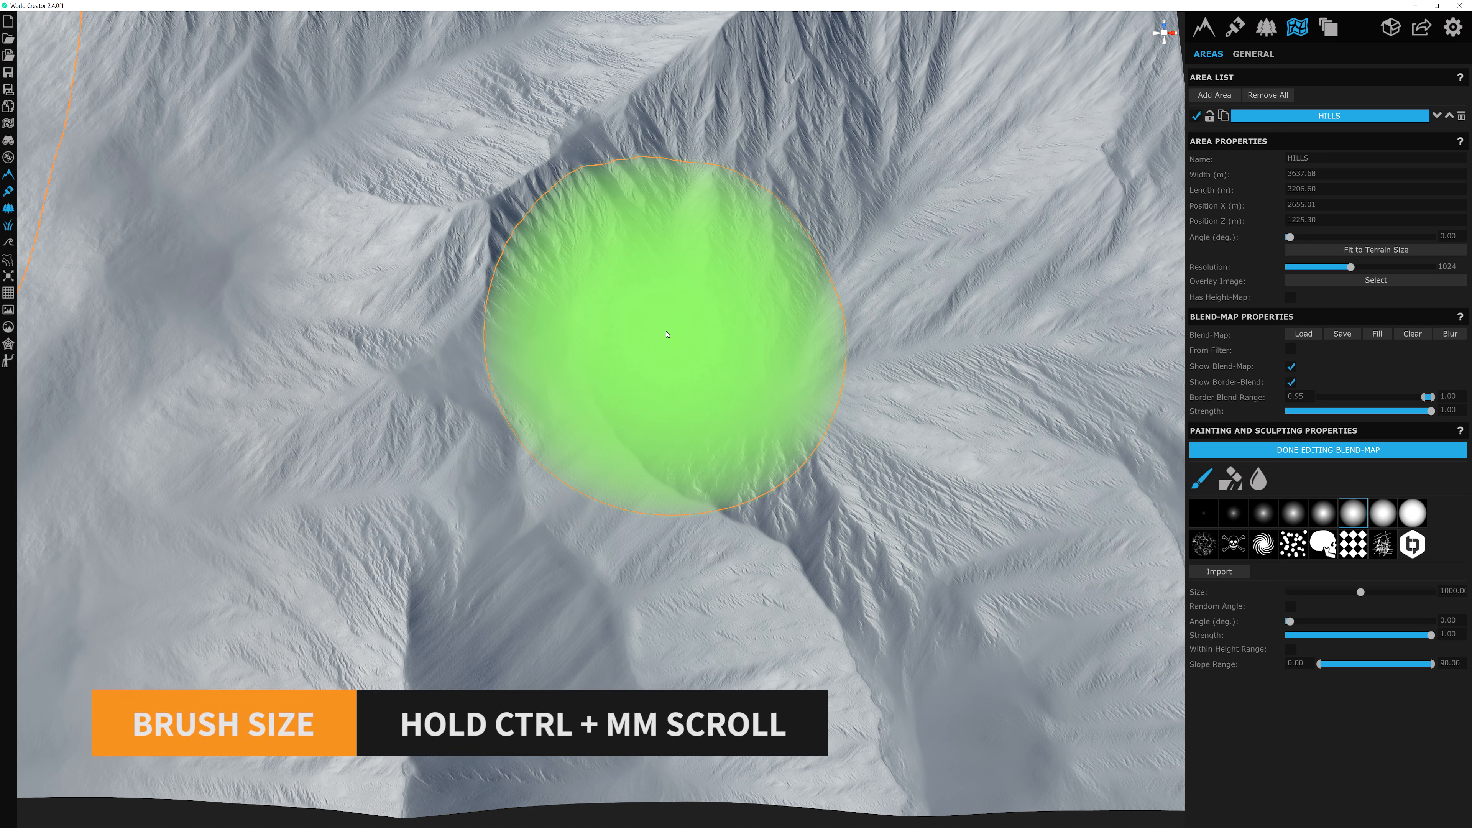
{"action": "scroll", "coordinate": [702, 394], "scroll_direction": "up", "scroll_amount": 3, "text": "ctrl"}
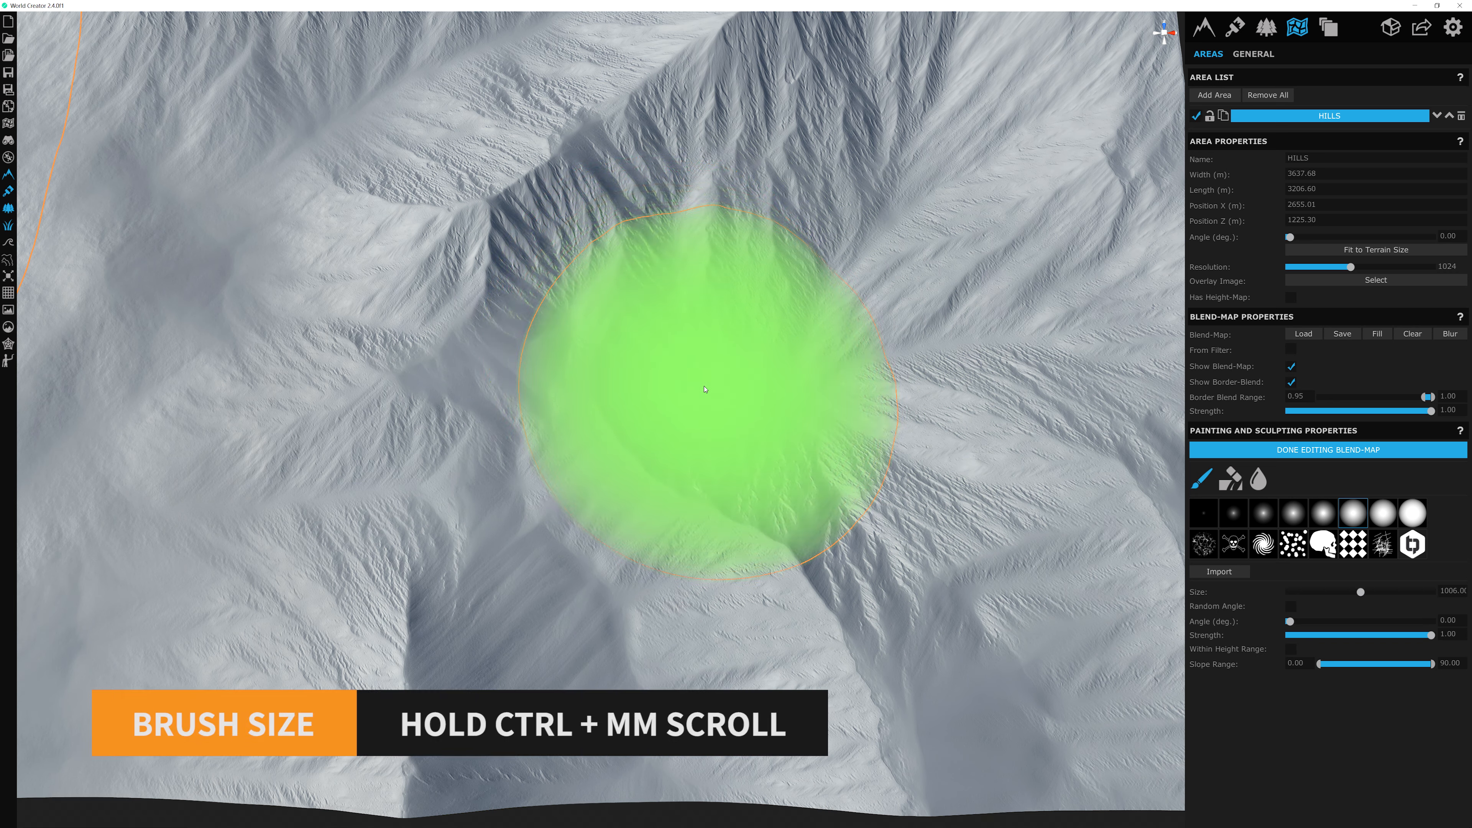
{"action": "scroll", "coordinate": [717, 423], "scroll_direction": "up", "scroll_amount": 5, "text": "ctrl"}
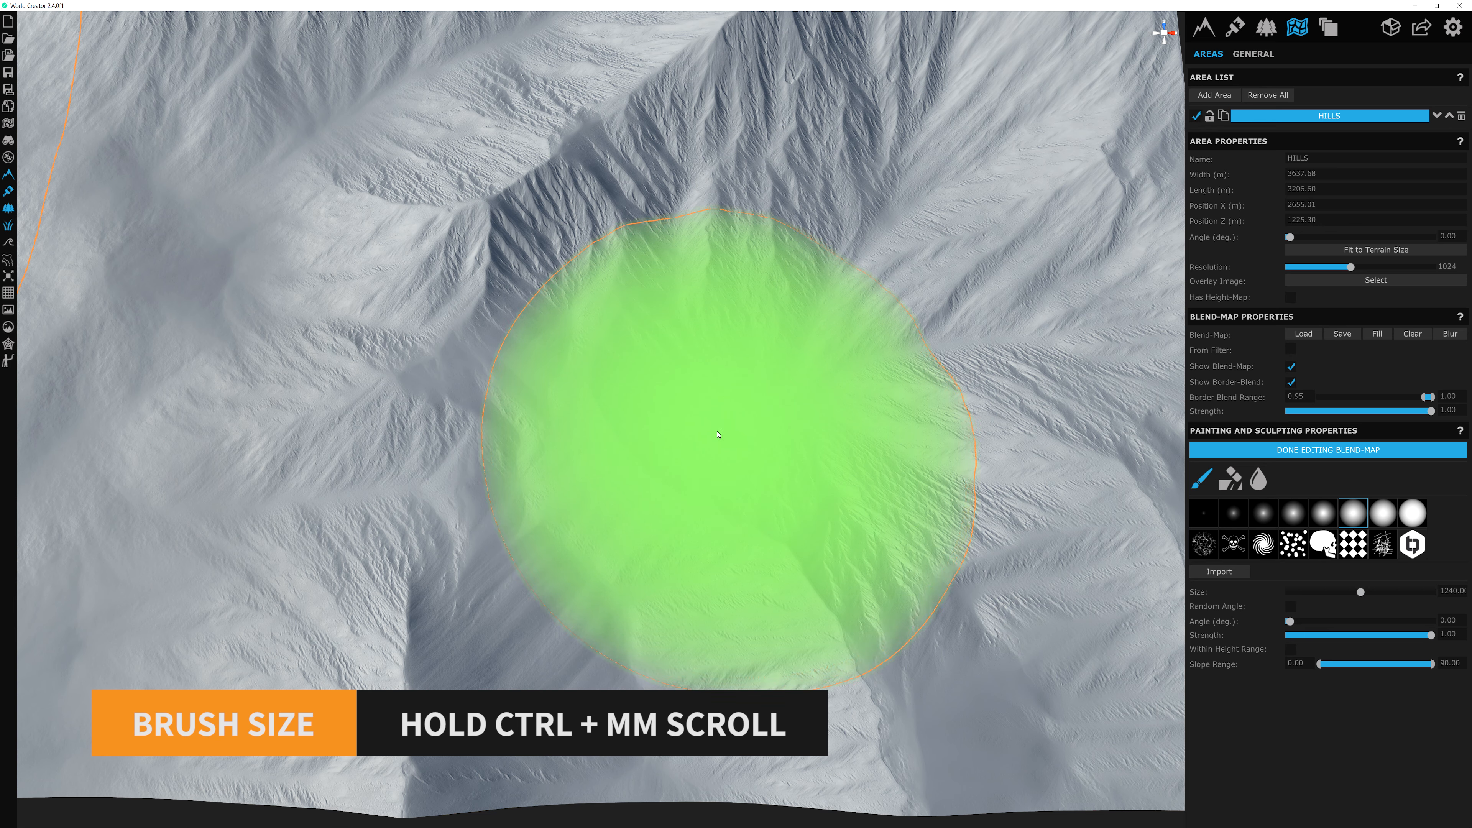
{"action": "scroll", "coordinate": [721, 438], "scroll_direction": "up", "scroll_amount": 3, "text": "ctrl"}
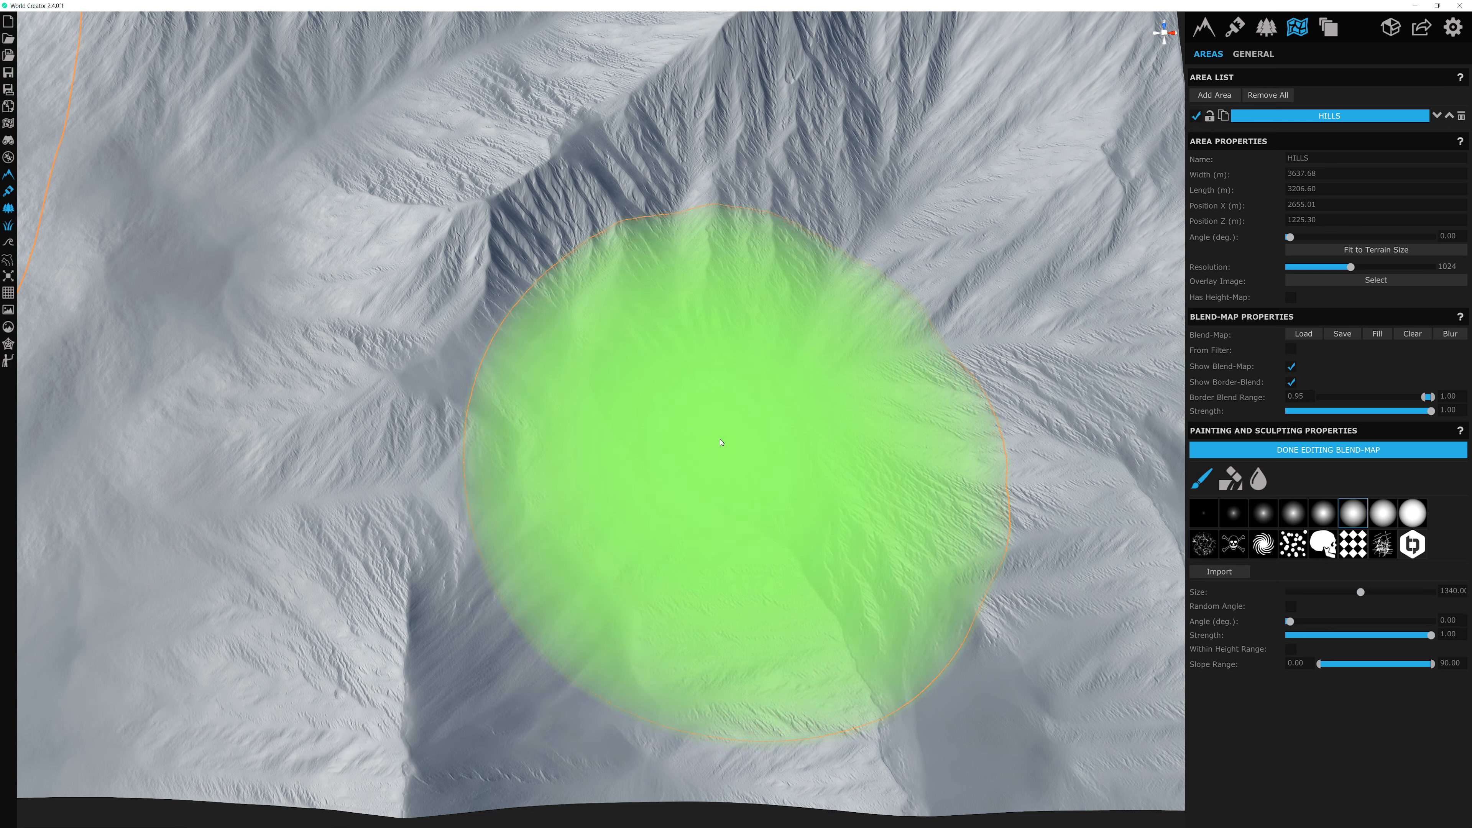
{"action": "scroll", "coordinate": [721, 440], "scroll_direction": "up", "scroll_amount": 2, "text": "ctrl"}
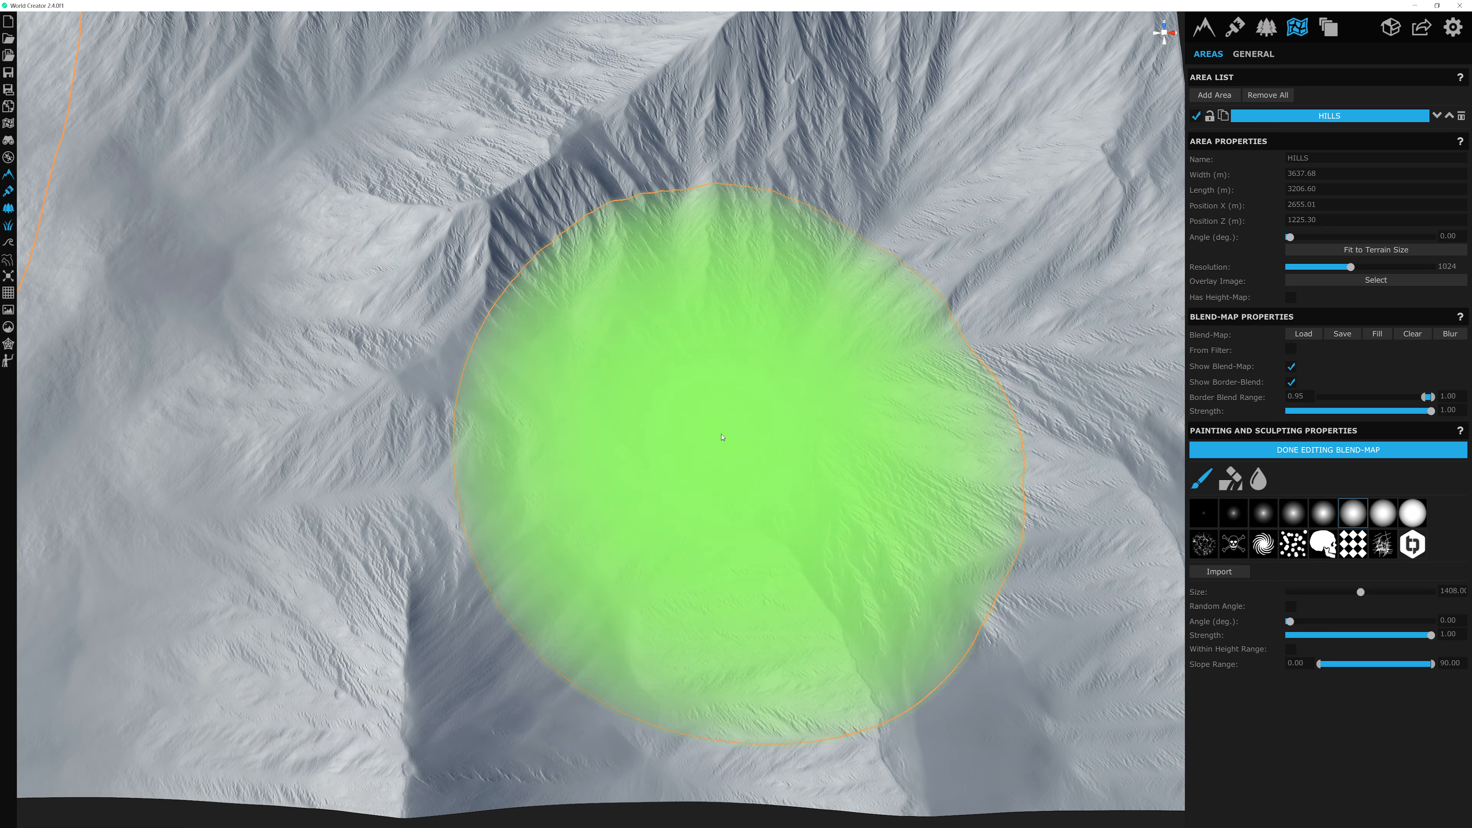
{"action": "scroll", "coordinate": [724, 438], "scroll_direction": "up", "scroll_amount": 2, "text": "ctrl"}
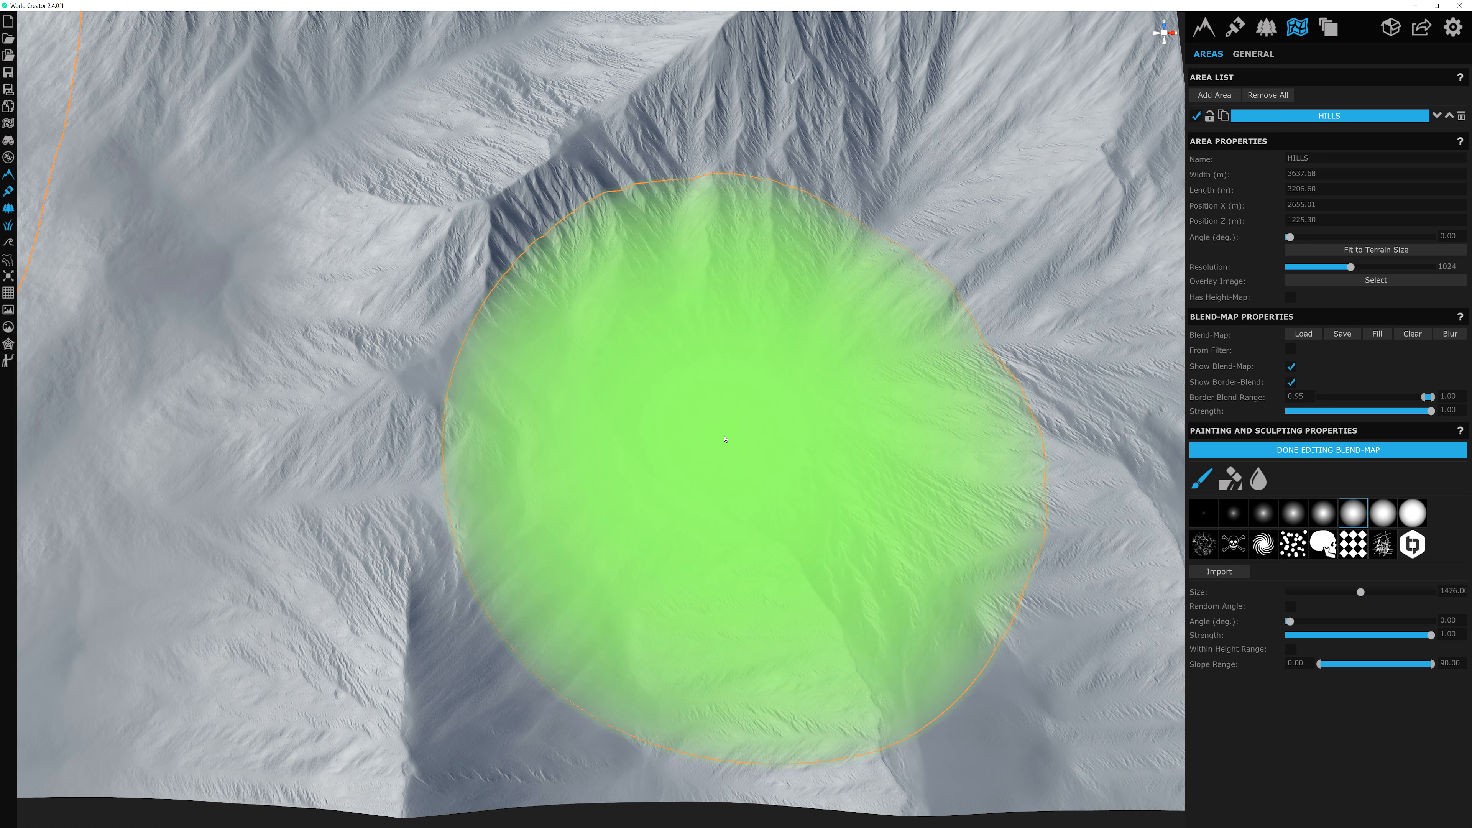
{"action": "scroll", "coordinate": [723, 439], "scroll_direction": "up", "scroll_amount": 1, "text": "ctrl"}
{"action": "scroll", "coordinate": [723, 440], "scroll_direction": "up", "scroll_amount": 3, "text": "ctrl"}
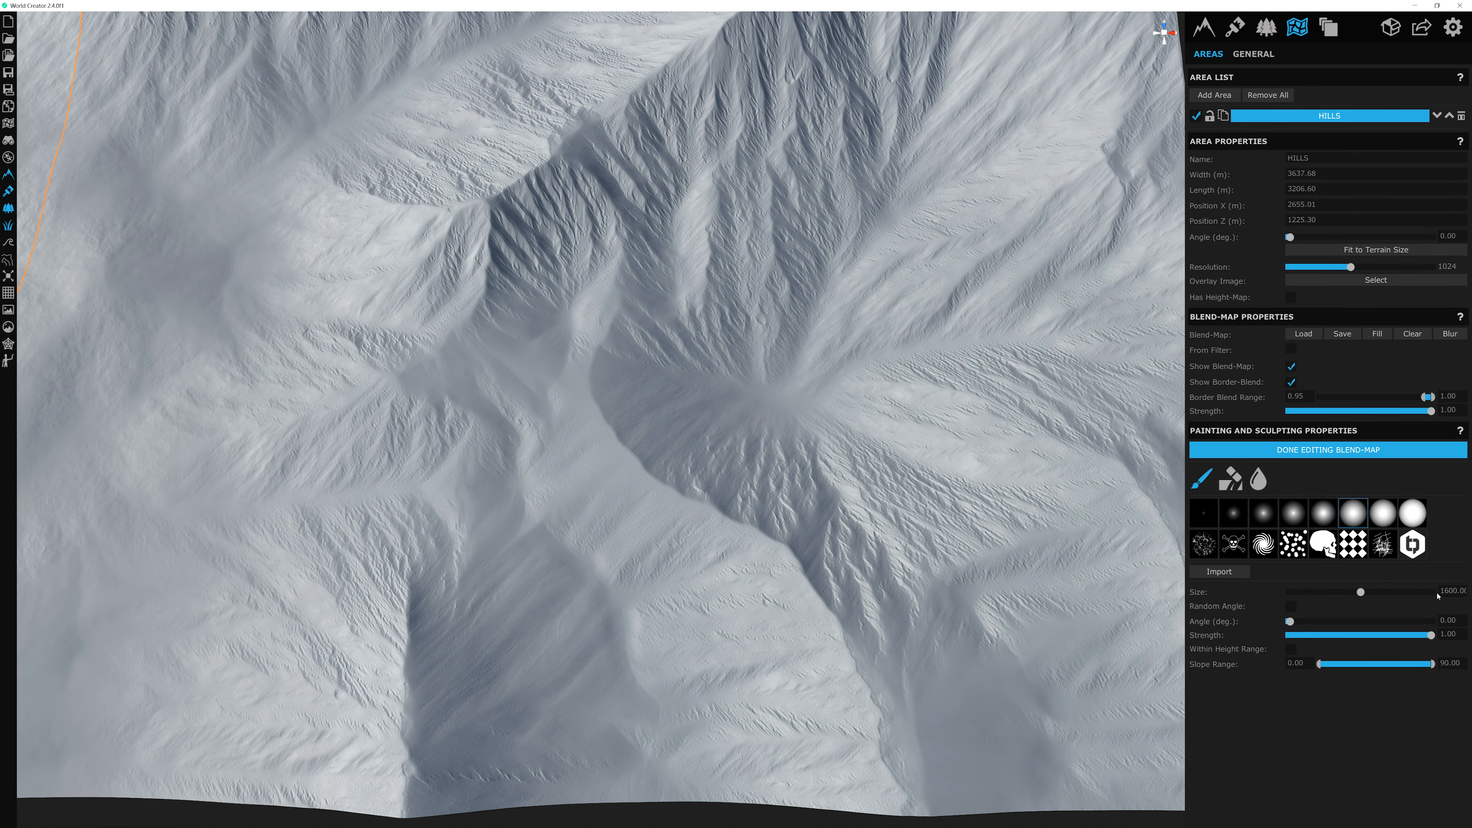
Step: Set the brush size to 800 and choose the skull brush with an angle of 45 degrees
{"action": "left_click", "coordinate": [1444, 592]}
{"action": "type", "text": "800"}
{"action": "left_click", "coordinate": [1323, 544]}
{"action": "left_click_drag", "start_coordinate": [1460, 625], "coordinate": [1437, 619]}
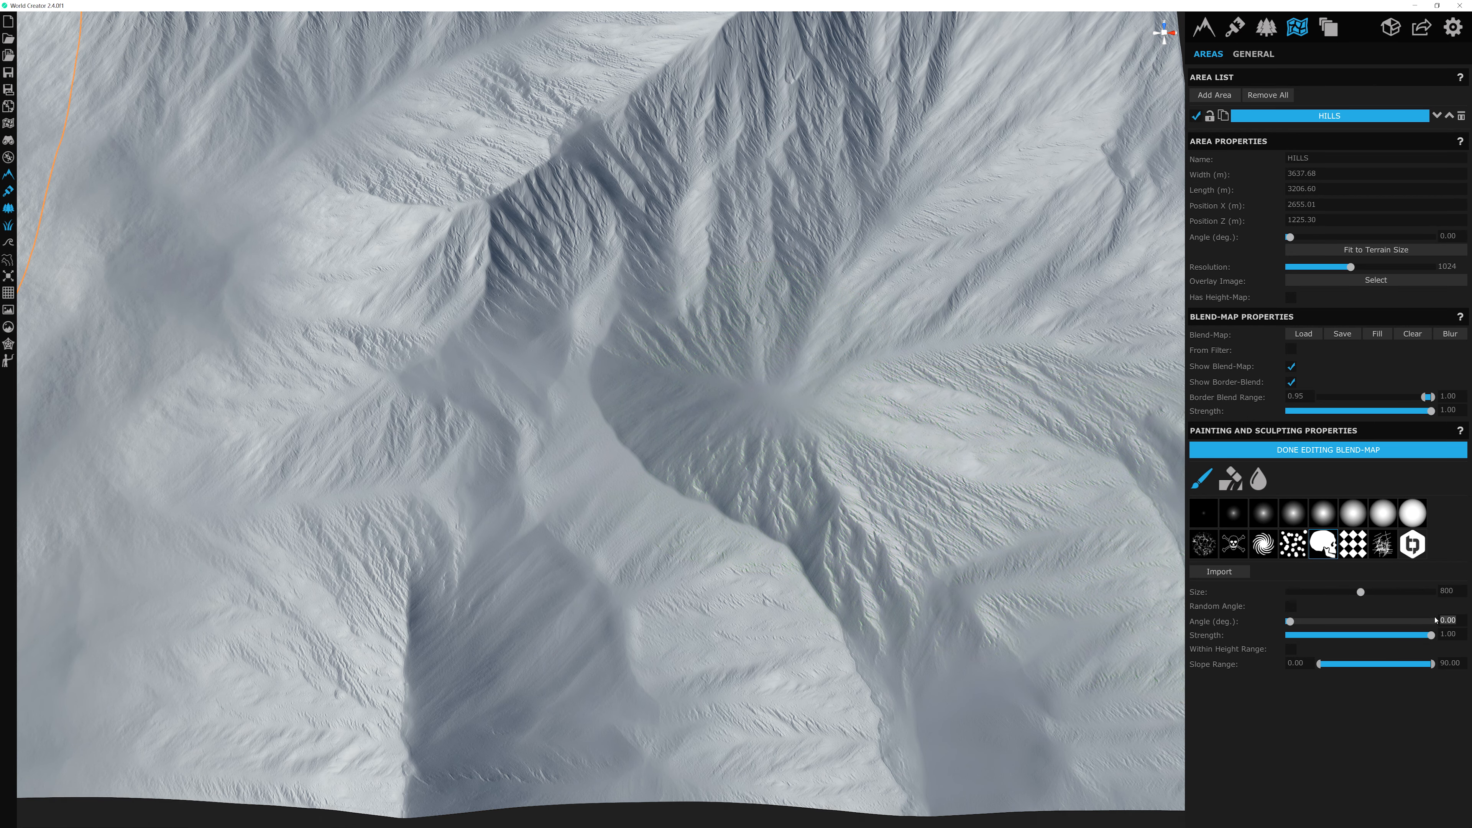
{"action": "type", "text": "45"}
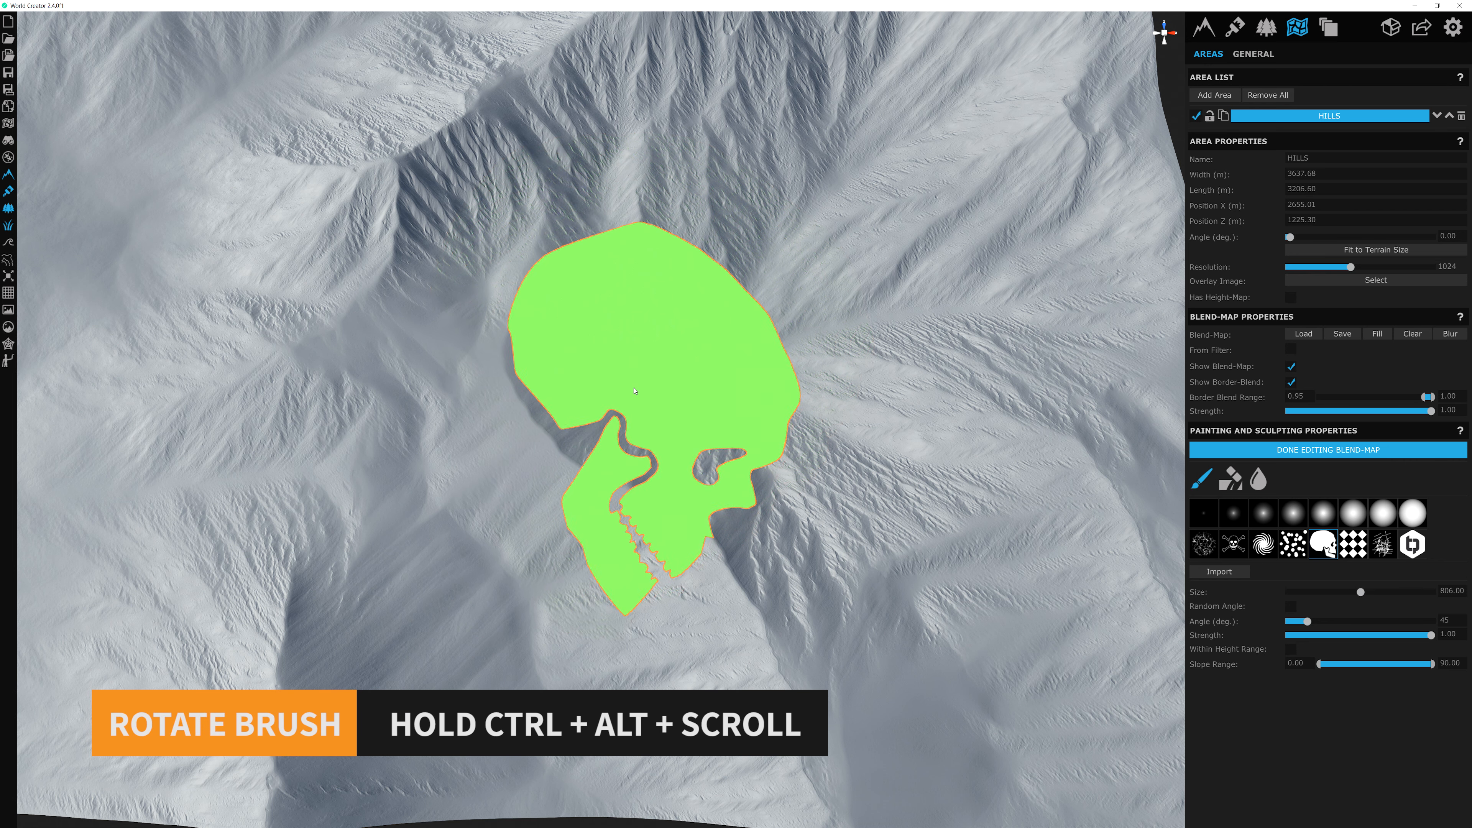
Step: Rotate the skull brush back and forth over the terrain, passing through 37 and 0 degrees
{"action": "scroll", "coordinate": [634, 391], "scroll_direction": "down", "scroll_amount": 9, "text": "ctrl+alt"}
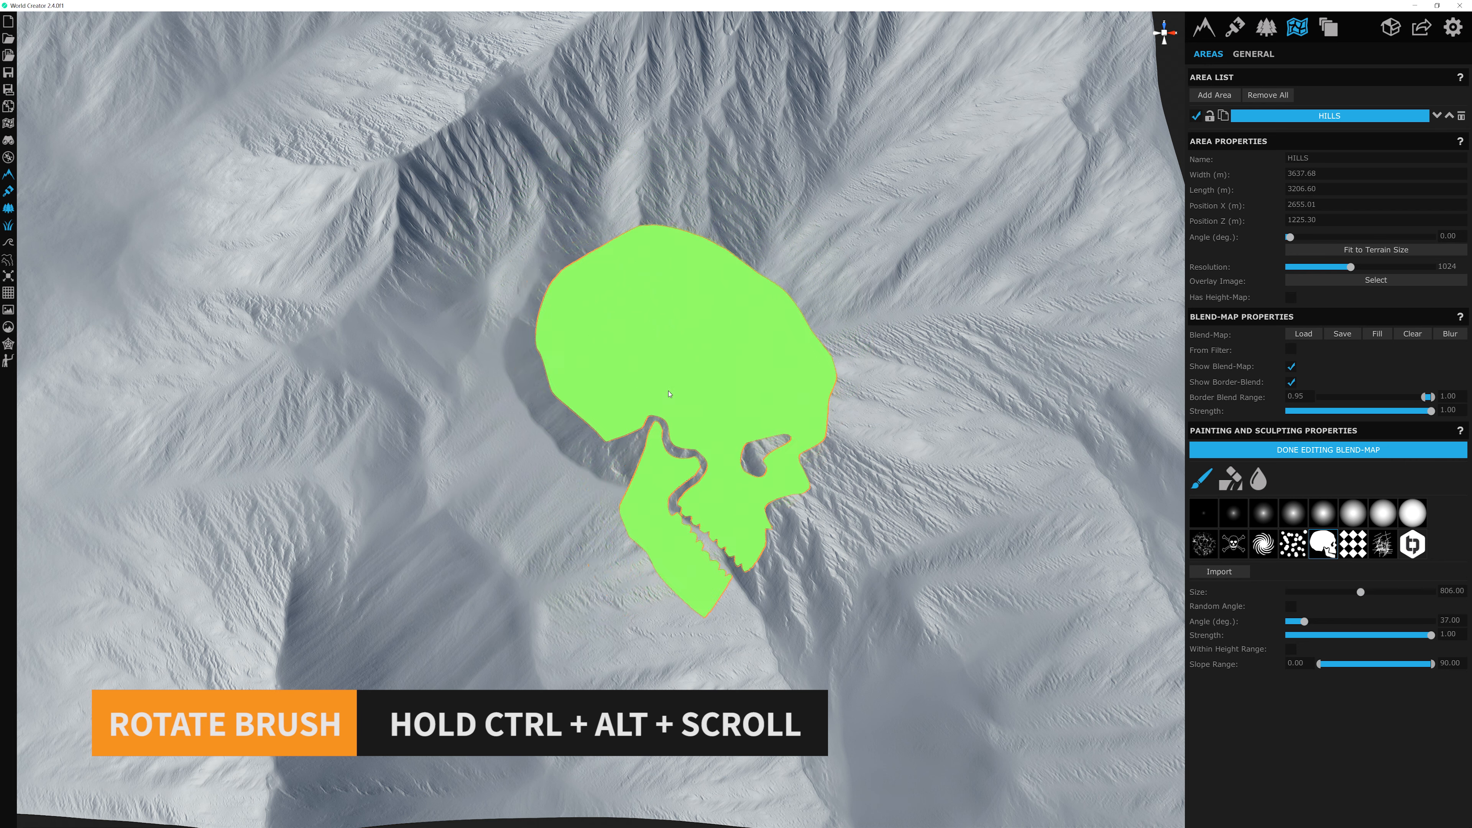
{"action": "scroll", "coordinate": [670, 404], "scroll_direction": "down", "scroll_amount": 8, "text": "ctrl+alt"}
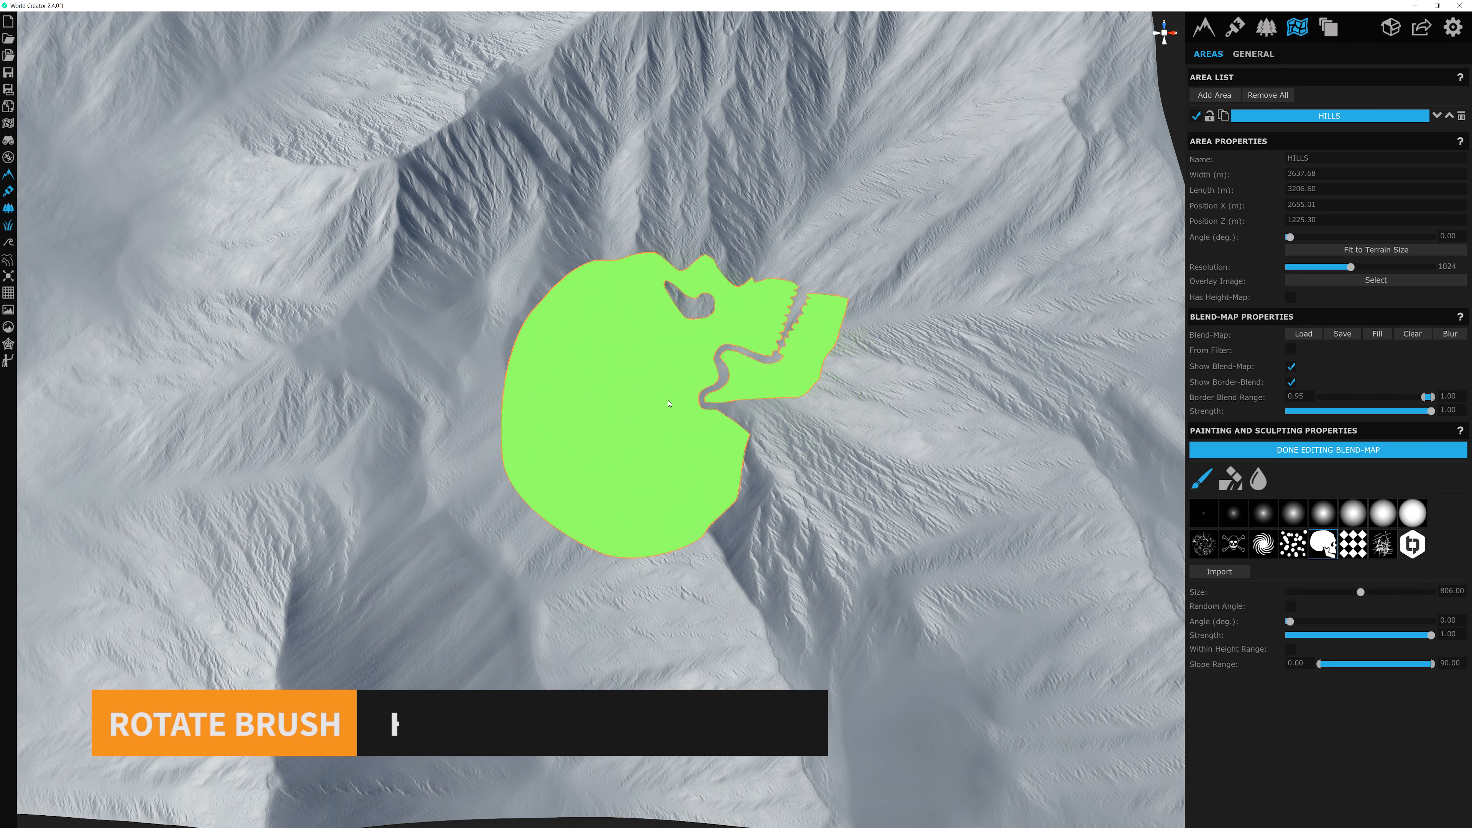
{"action": "scroll", "coordinate": [667, 404], "scroll_direction": "up", "scroll_amount": 9, "text": "ctrl+alt"}
{"action": "scroll", "coordinate": [665, 403], "scroll_direction": "down", "scroll_amount": 4, "text": "ctrl+alt"}
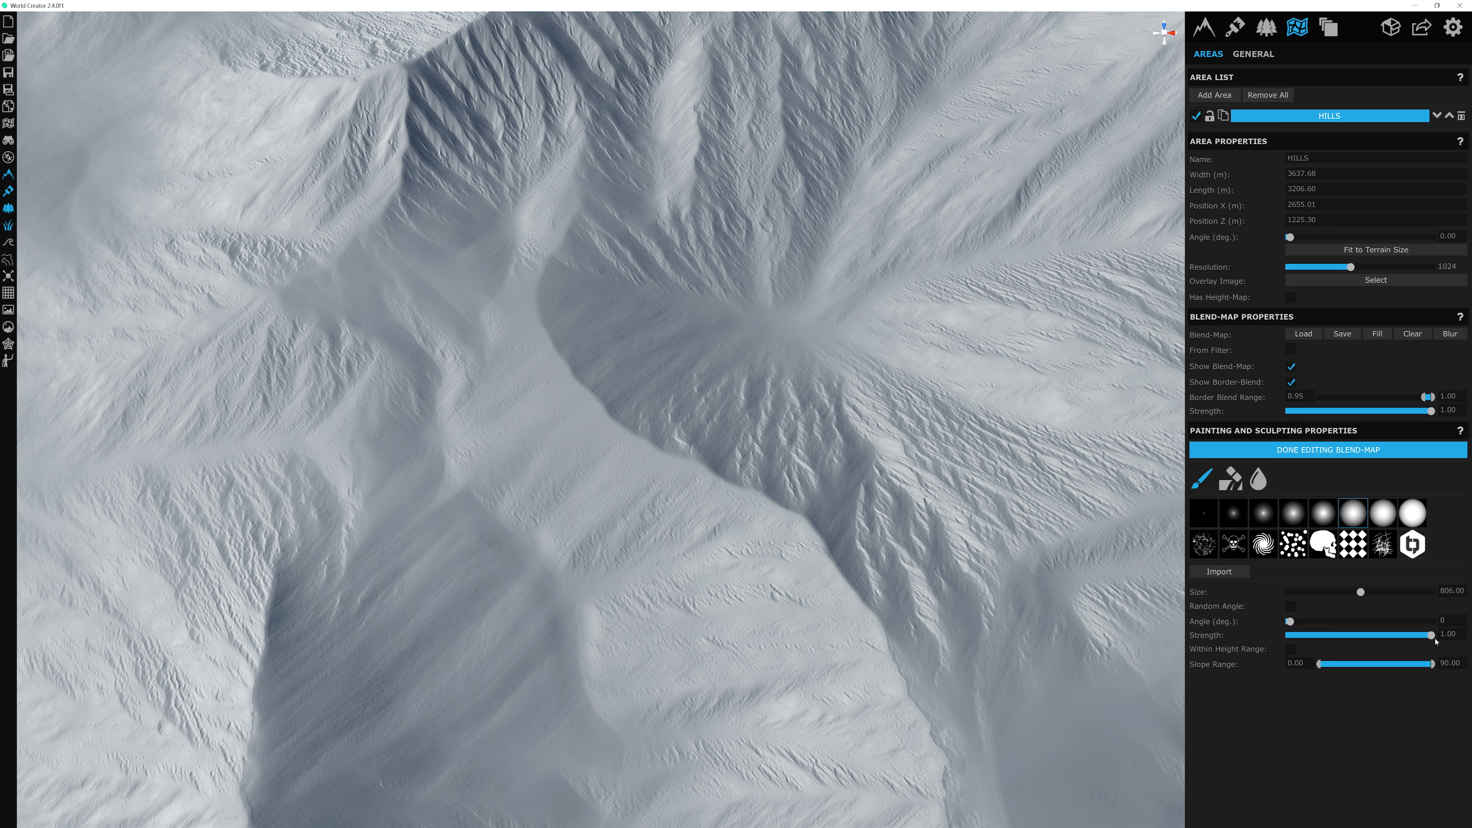
Step: Try several reduced strengths for the soft round brush over the terrain, including 0.49 and 0.80
{"action": "left_click_drag", "start_coordinate": [1432, 636], "coordinate": [1359, 635]}
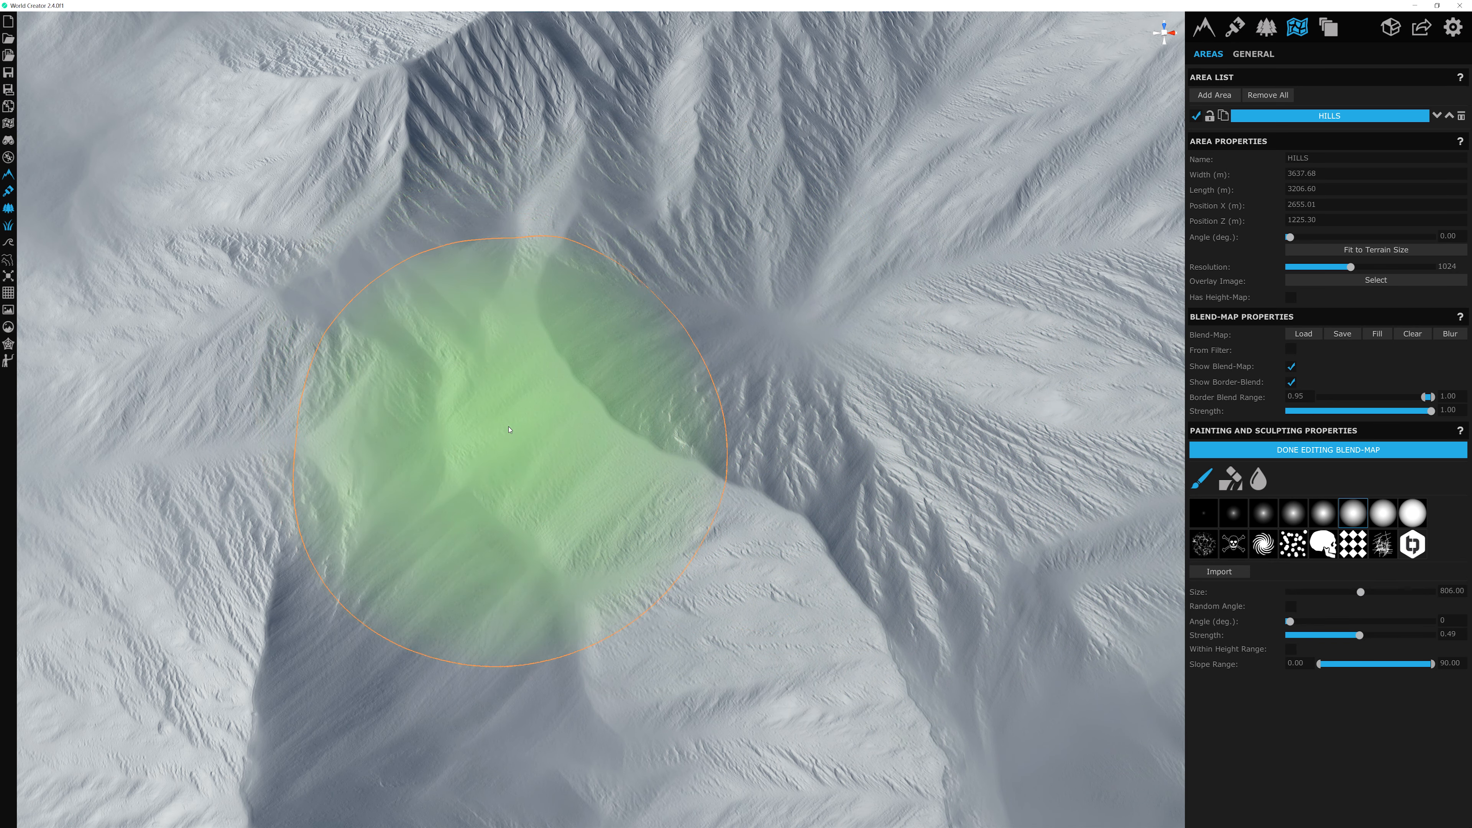
{"action": "left_click_drag", "start_coordinate": [1359, 634], "coordinate": [1303, 635]}
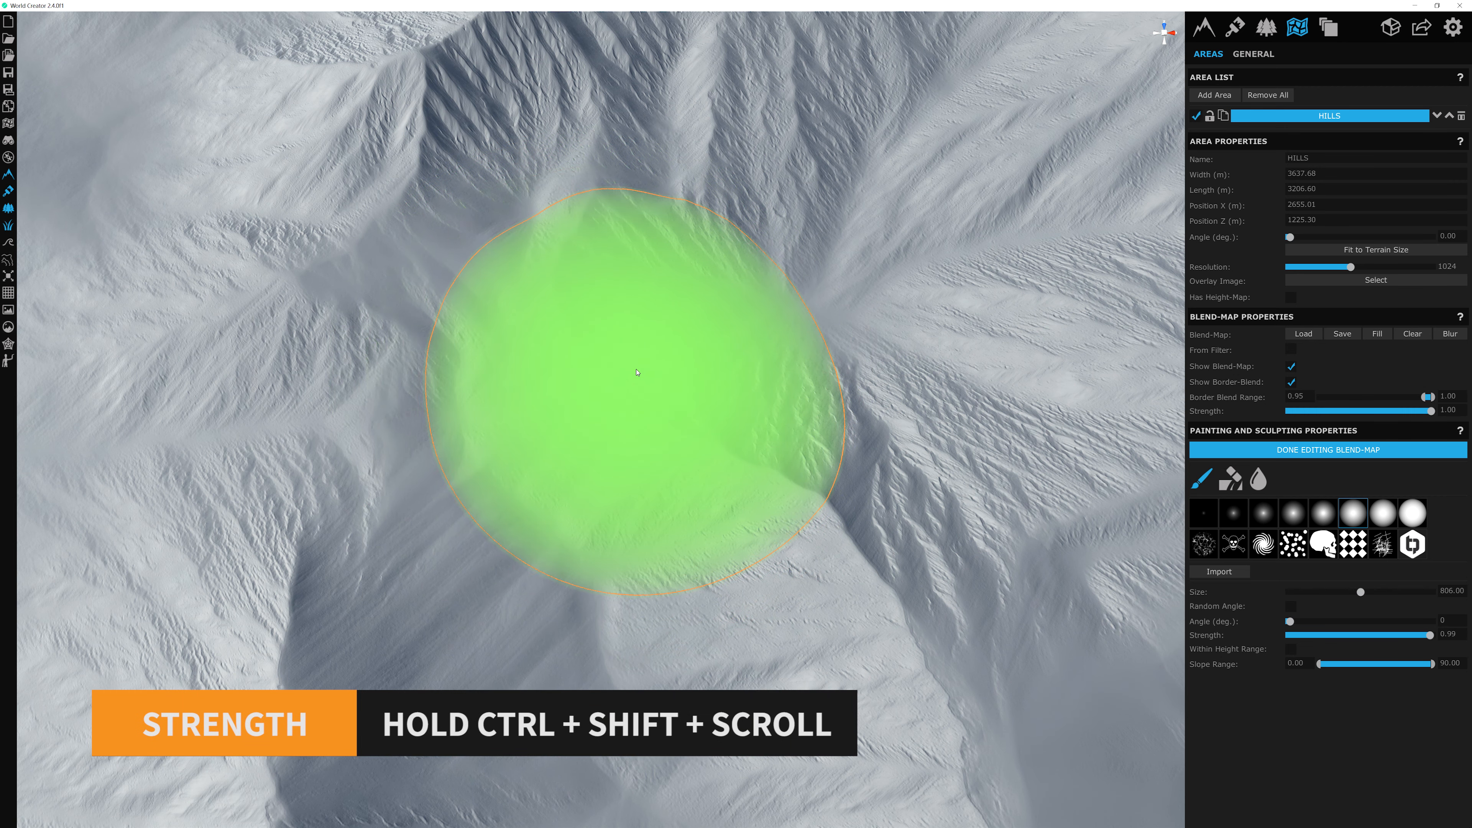
{"action": "scroll", "coordinate": [635, 372], "scroll_direction": "down", "scroll_amount": 5, "text": "ctrl+shift"}
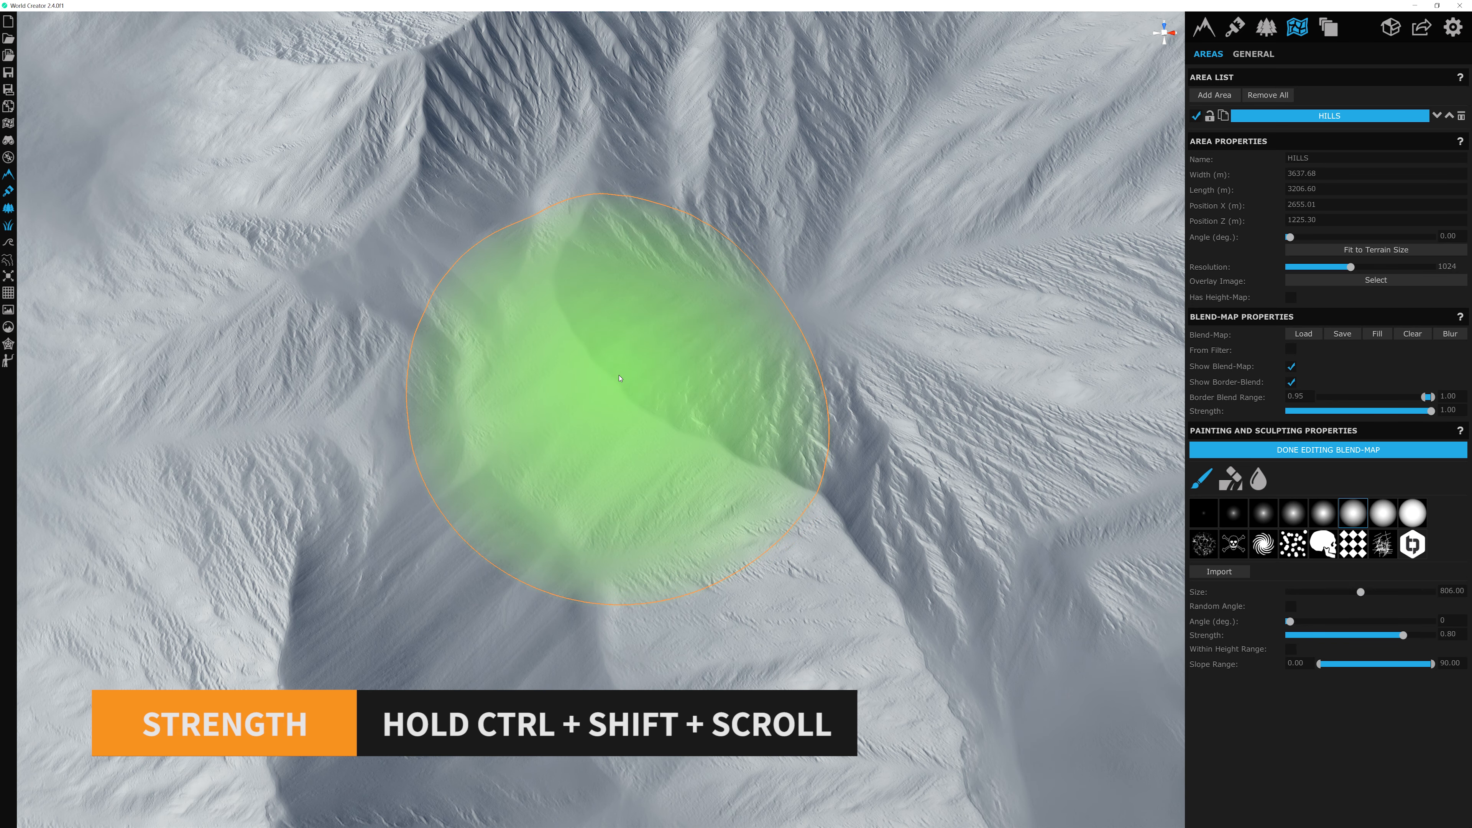
{"action": "scroll", "coordinate": [618, 377], "scroll_direction": "down", "scroll_amount": 2, "text": "ctrl+shift"}
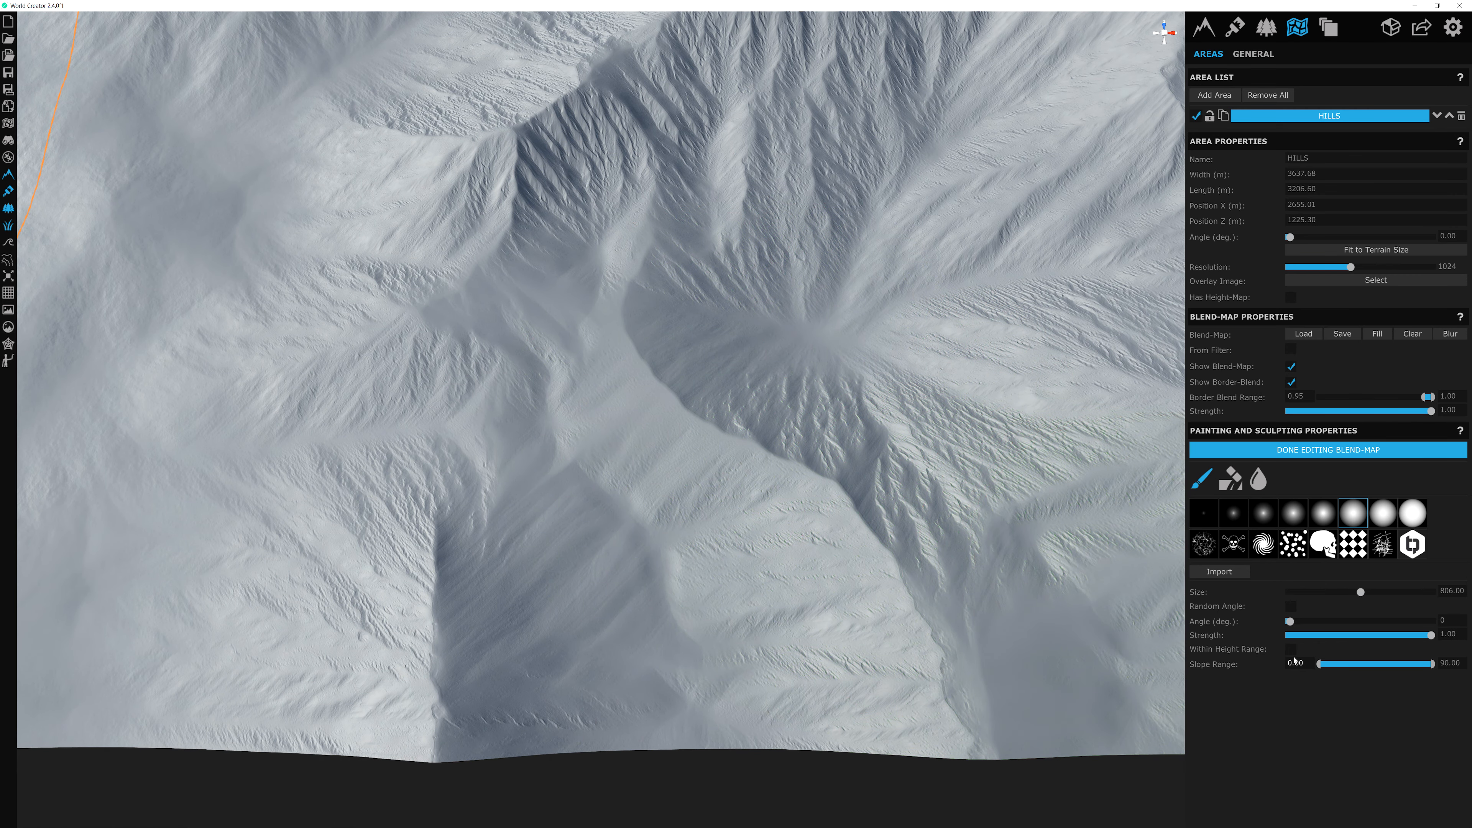
Step: Switch Within Height Range on and back off, and limit the brush's slope range to a maximum of 30.81
{"action": "left_click", "coordinate": [1291, 650]}
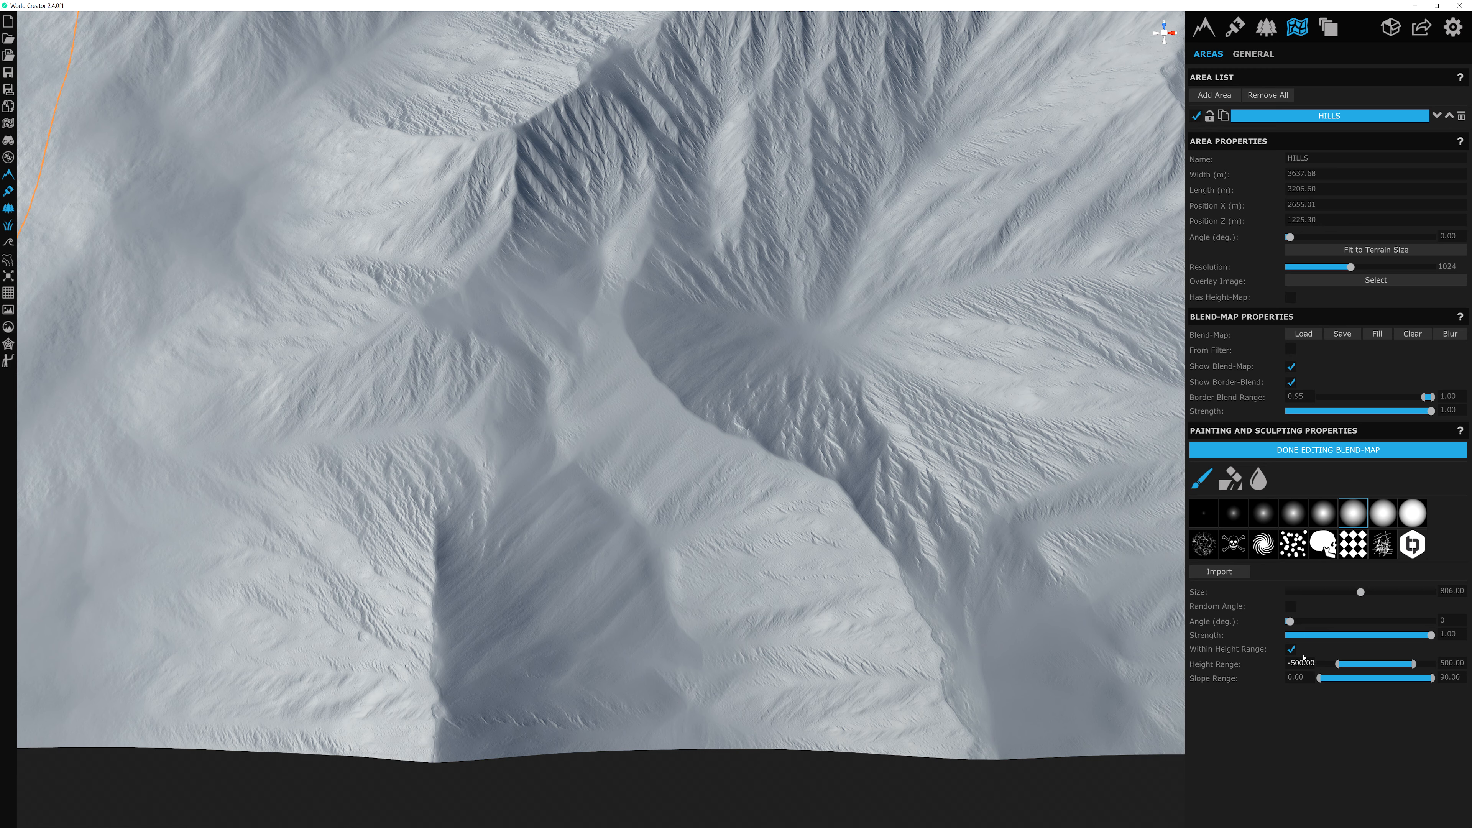
{"action": "left_click", "coordinate": [1291, 650]}
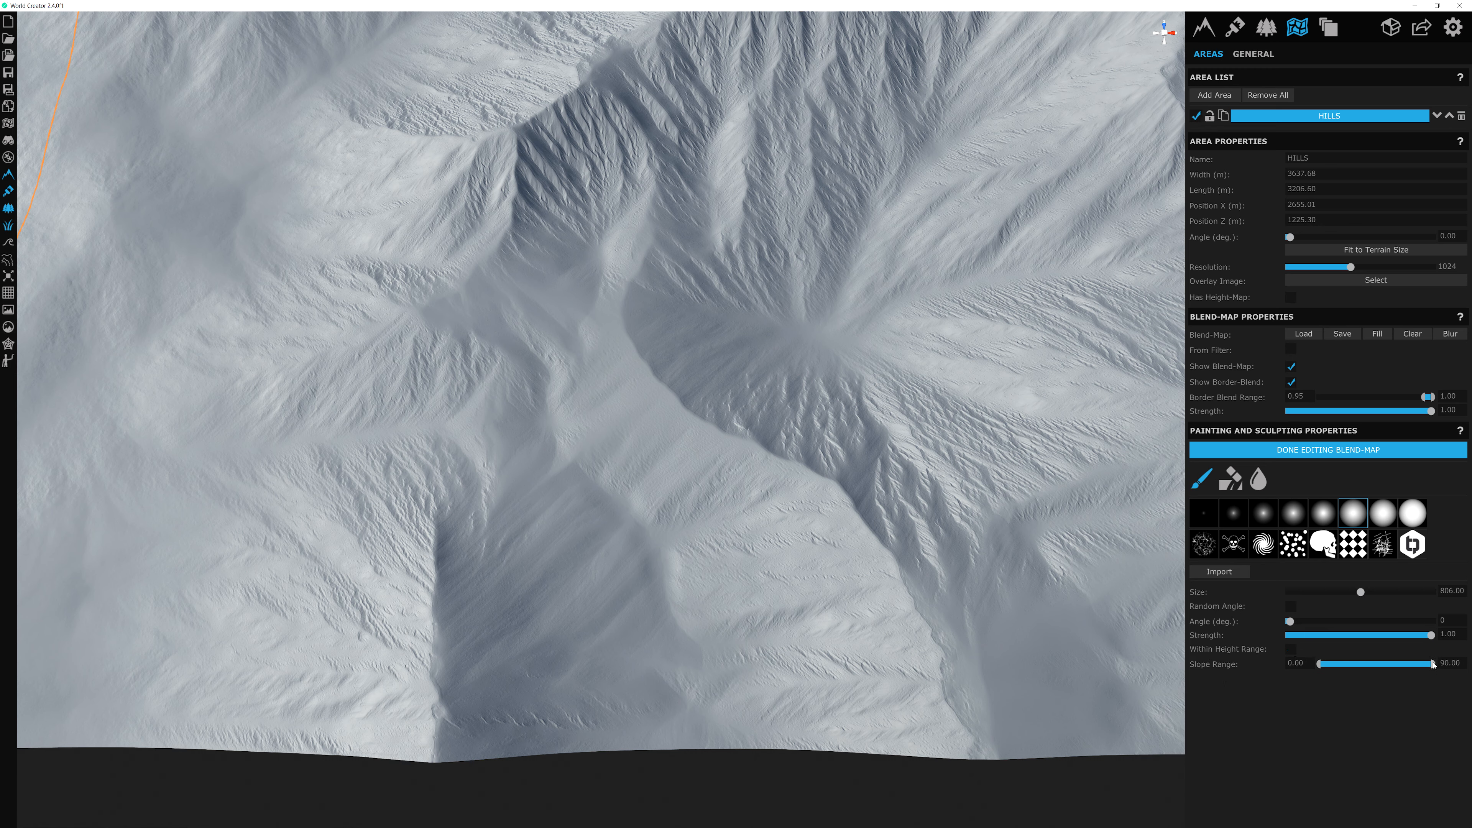
{"action": "left_click_drag", "start_coordinate": [1433, 664], "coordinate": [1361, 664]}
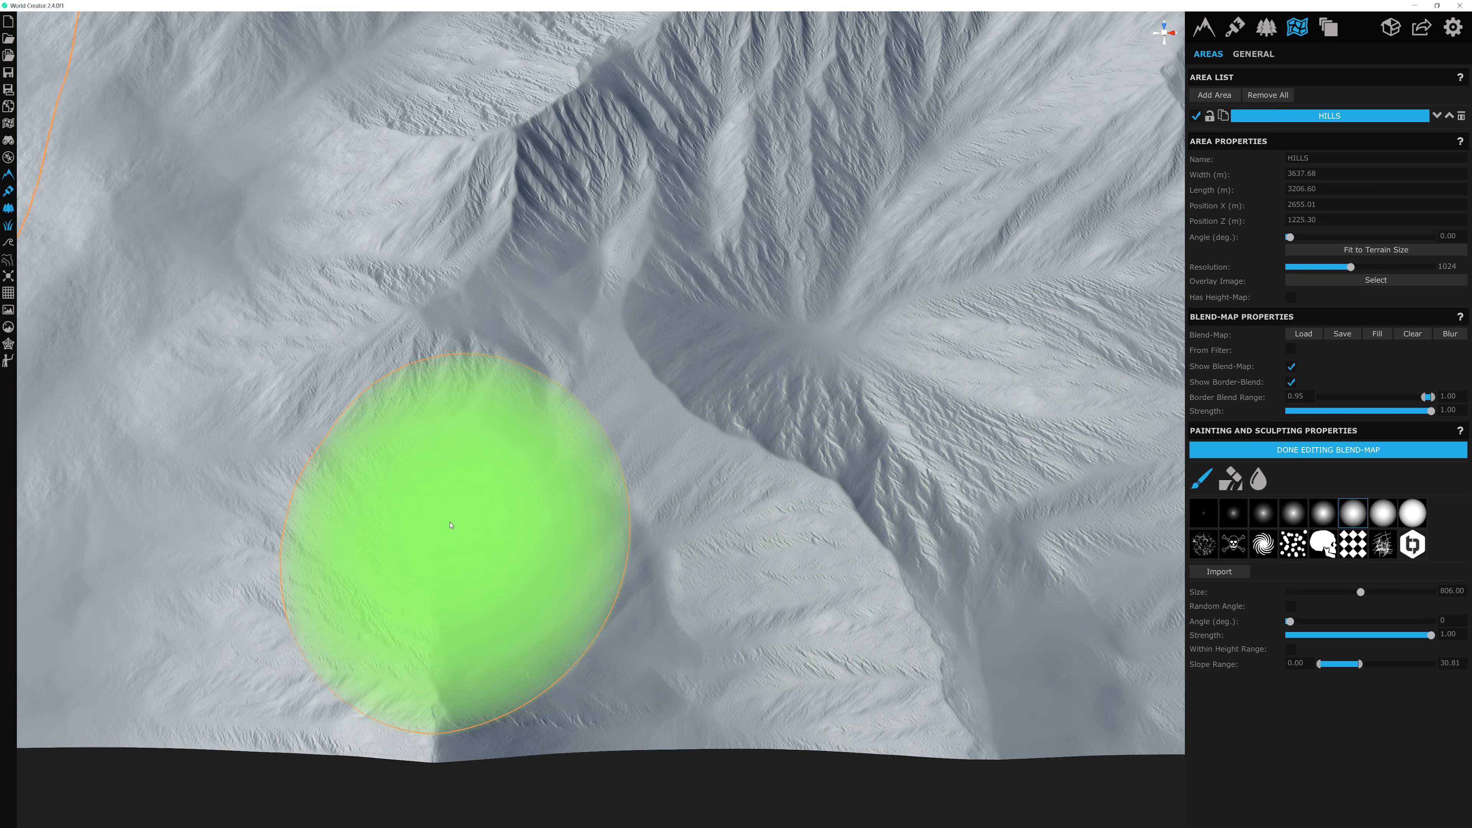
Step: Paint one wide band across the near slopes of the terrain and narrow the brush's slope range to a maximum of 12.95
{"action": "mouse_move", "coordinate": [933, 466]}
{"action": "left_mouse_down"}
{"action": "mouse_move", "coordinate": [783, 488]}
{"action": "mouse_move", "coordinate": [602, 451]}
{"action": "mouse_move", "coordinate": [272, 516]}
{"action": "left_mouse_up"}
{"action": "mouse_move", "coordinate": [618, 306]}
{"action": "middle_mouse_down"}
{"action": "mouse_move", "coordinate": [492, 284]}
{"action": "mouse_move", "coordinate": [696, 267]}
{"action": "middle_mouse_up"}
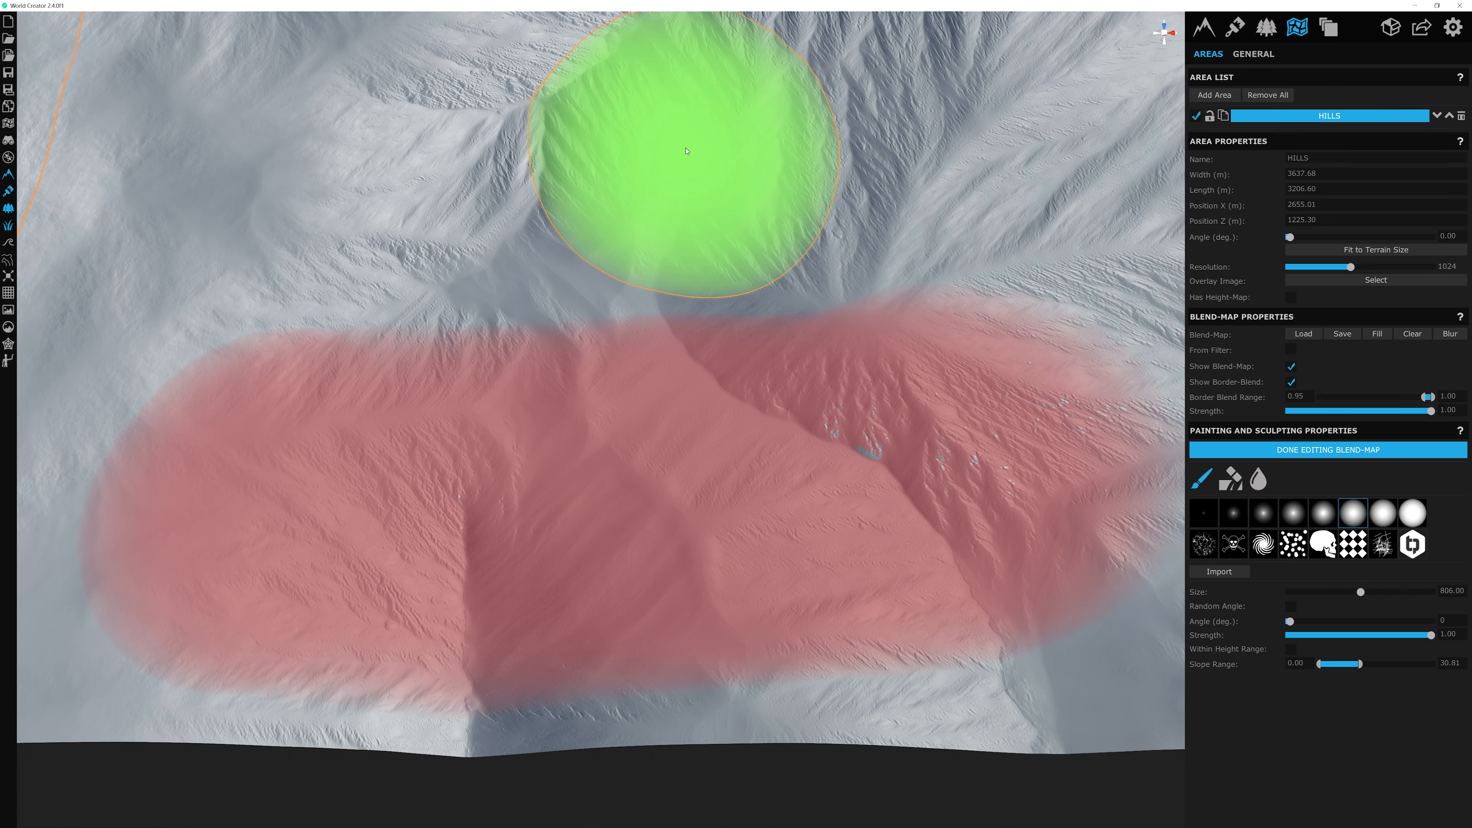
{"action": "left_click_drag", "start_coordinate": [1362, 665], "coordinate": [1340, 667]}
{"action": "mouse_move", "coordinate": [886, 337]}
{"action": "middle_mouse_down"}
{"action": "mouse_move", "coordinate": [911, 362]}
{"action": "mouse_move", "coordinate": [844, 457]}
{"action": "mouse_move", "coordinate": [826, 416]}
{"action": "middle_mouse_up"}
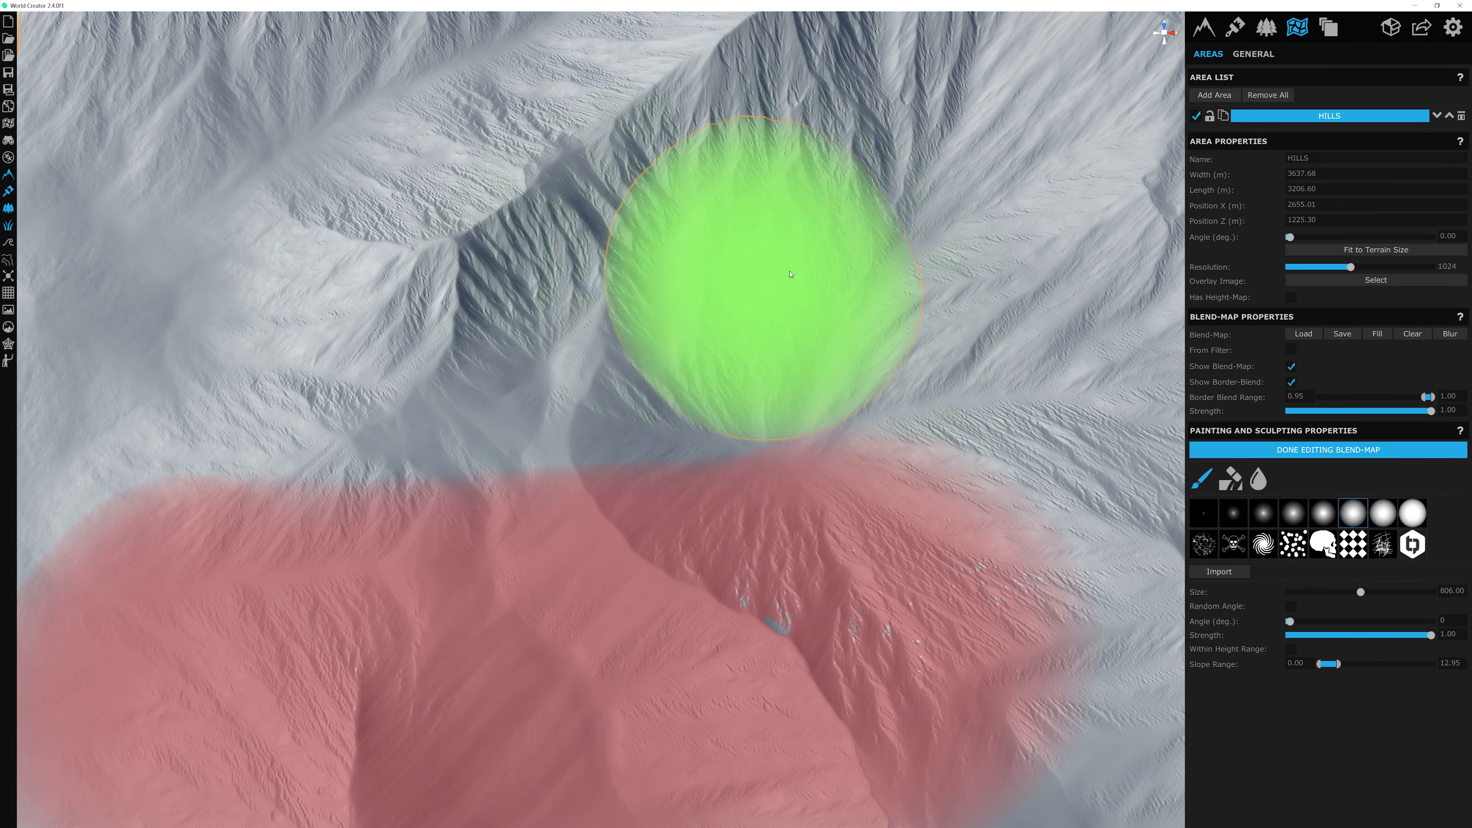
Step: Paint a wide slope-limited band across the mountain slopes behind the existing painted area
{"action": "mouse_move", "coordinate": [792, 254]}
{"action": "left_mouse_down"}
{"action": "mouse_move", "coordinate": [601, 276]}
{"action": "mouse_move", "coordinate": [466, 329]}
{"action": "mouse_move", "coordinate": [152, 365]}
{"action": "left_mouse_up"}
{"action": "middle_click_drag", "start_coordinate": [168, 382], "coordinate": [193, 355]}
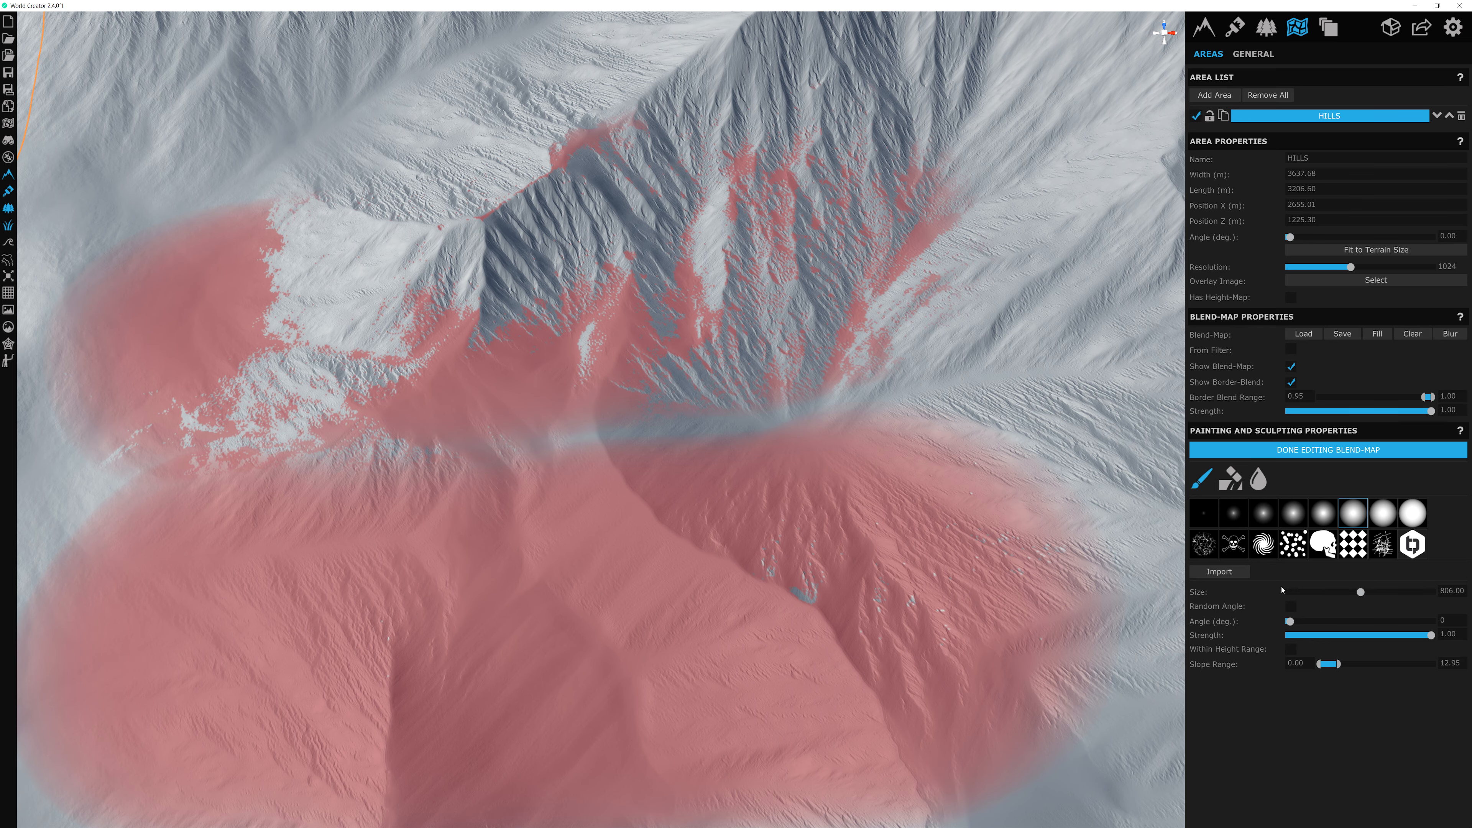
{"action": "scroll", "coordinate": [1019, 476], "scroll_direction": "down", "scroll_amount": 10}
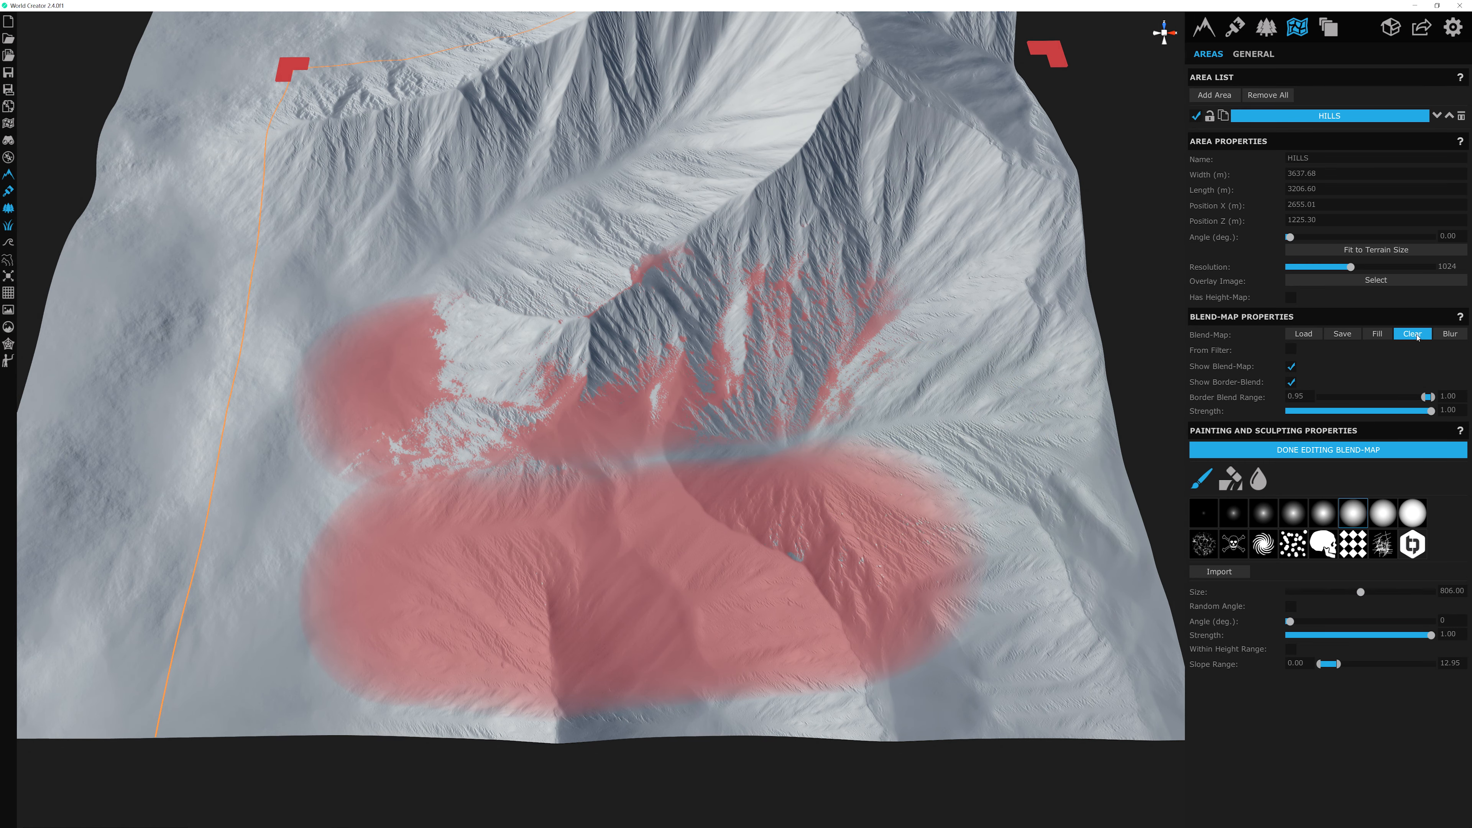
Step: Clear the whole HILLS blend-map and widen the brush's slope range to a maximum of 90.00
{"action": "left_click", "coordinate": [1416, 335]}
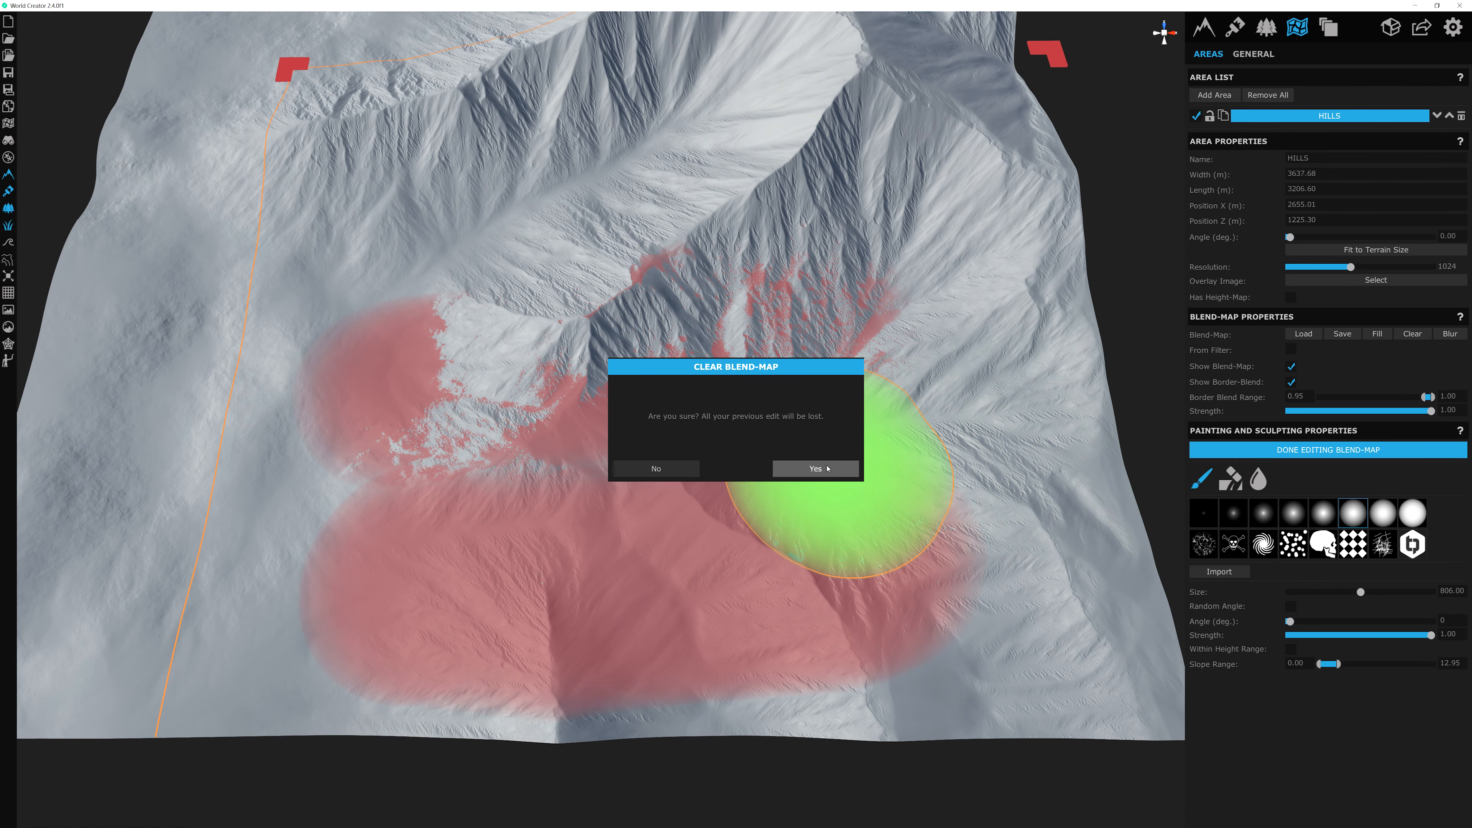
{"action": "left_click", "coordinate": [816, 468]}
{"action": "left_click_drag", "start_coordinate": [1342, 671], "coordinate": [1458, 668]}
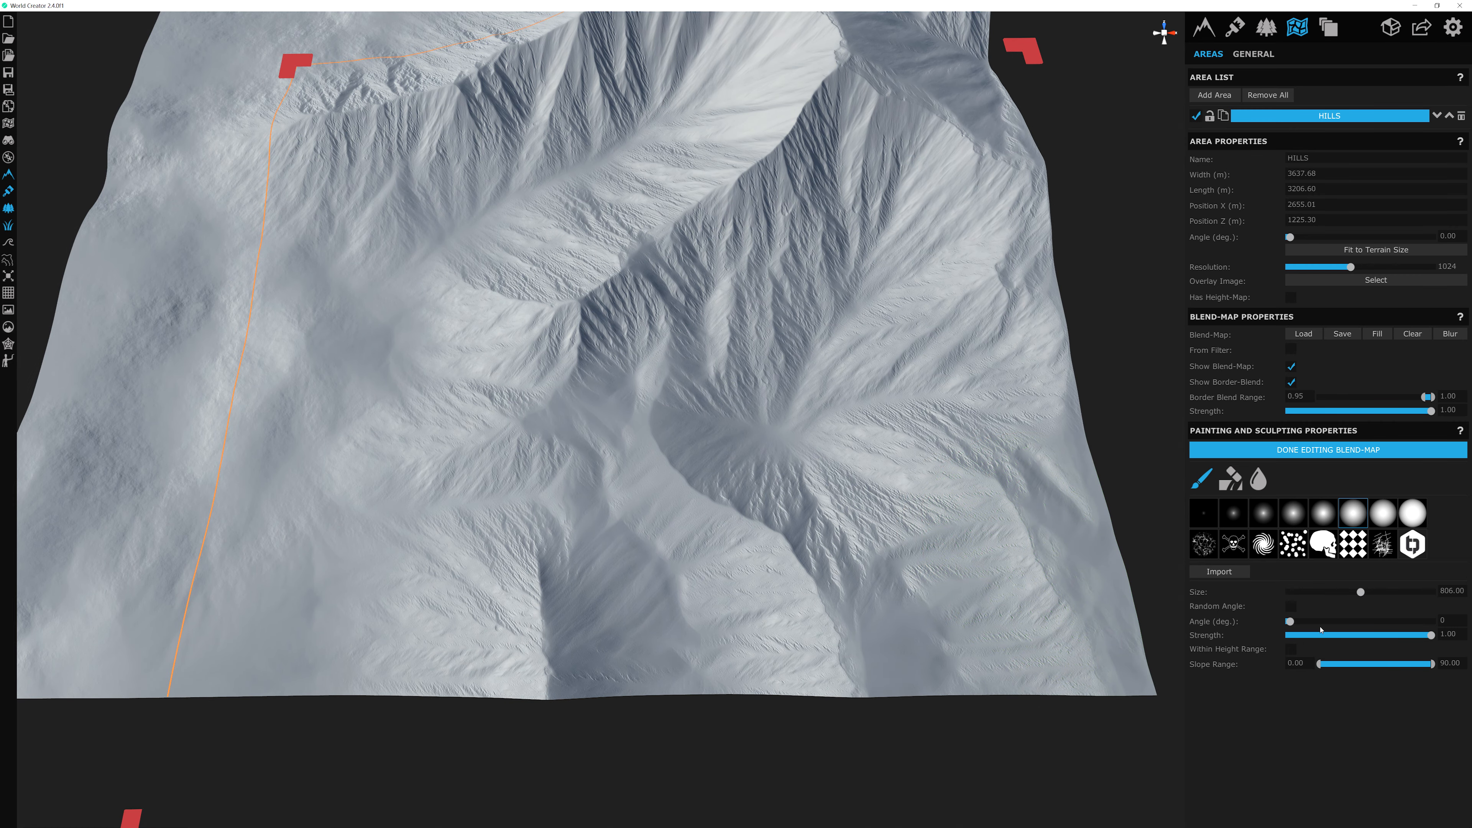
Step: Set the brush size to 600 and paint one soft horizontal band across the middle of the near slopes
{"action": "middle_click_drag", "start_coordinate": [930, 520], "coordinate": [935, 586]}
{"action": "scroll", "coordinate": [759, 429], "scroll_direction": "up", "scroll_amount": 1}
{"action": "middle_click_drag", "start_coordinate": [774, 453], "coordinate": [789, 410]}
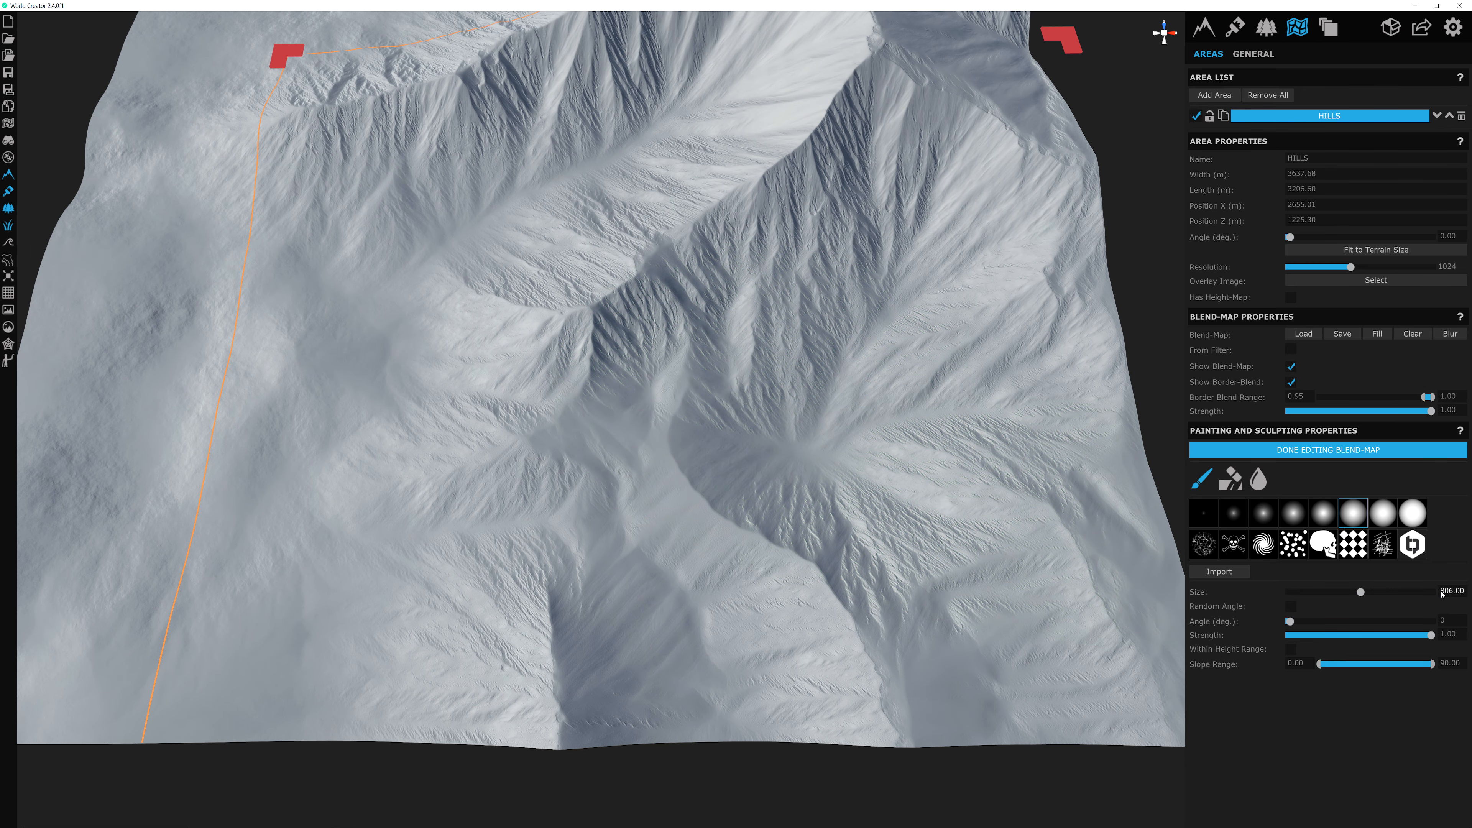
{"action": "left_click", "coordinate": [1449, 591]}
{"action": "type", "text": "600"}
{"action": "key", "text": "Return"}
{"action": "middle_click_drag", "start_coordinate": [934, 427], "coordinate": [904, 438]}
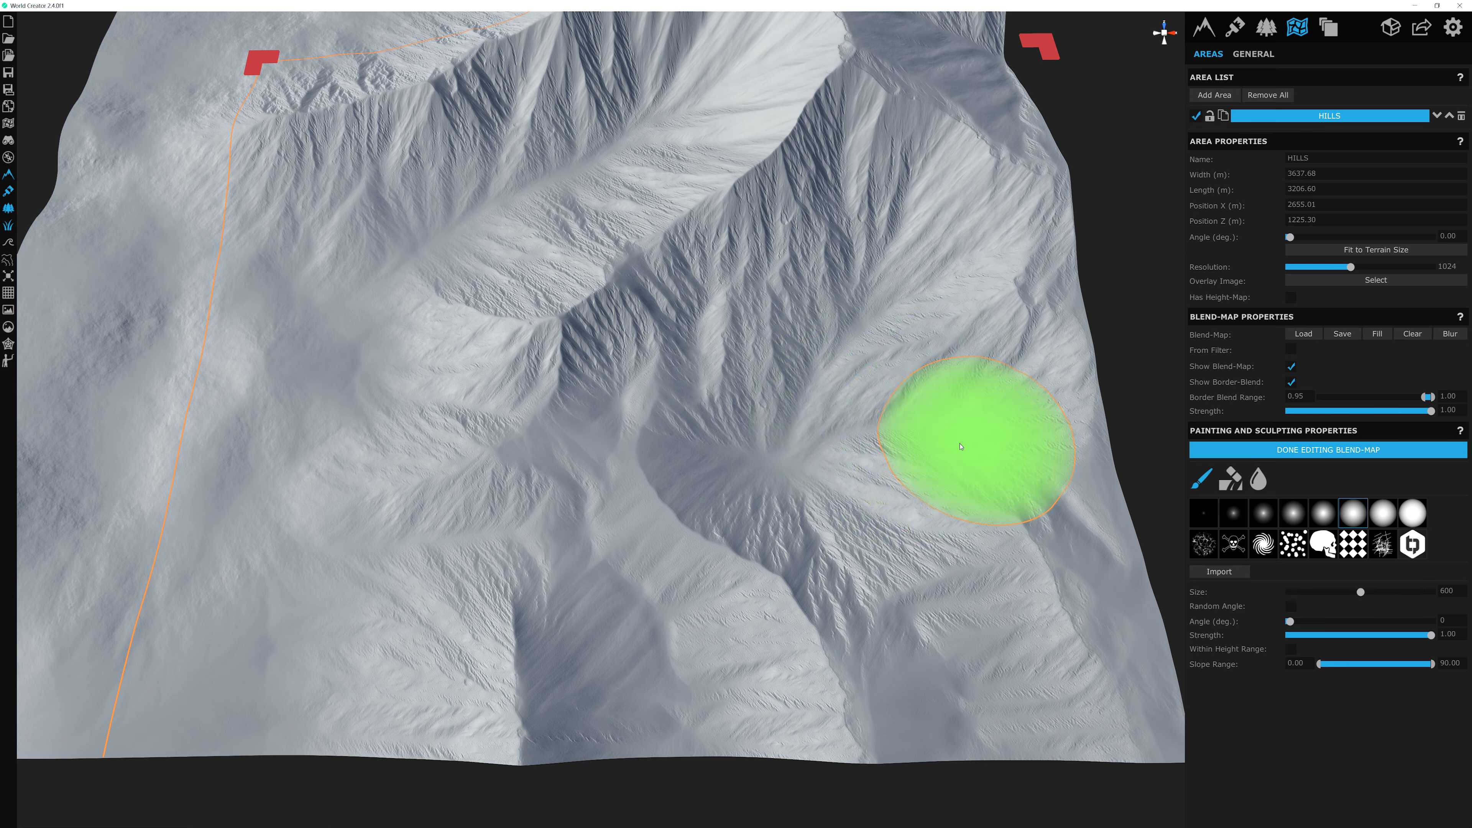
{"action": "left_click_drag", "start_coordinate": [940, 452], "coordinate": [495, 526]}
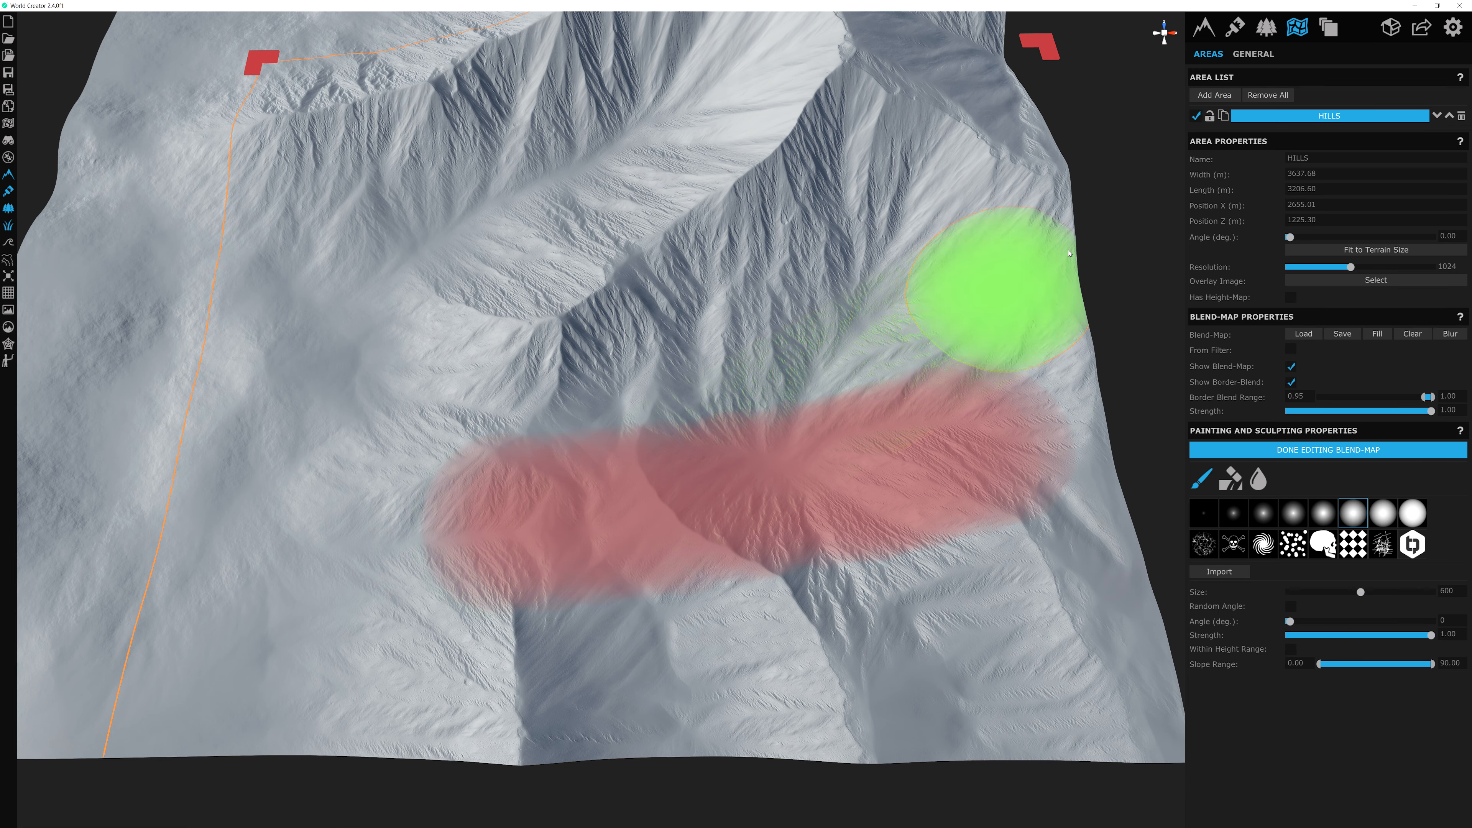
Step: Review the areas' optimization options for skipping filters on move and paint, and resume editing the HILLS blend-map
{"action": "left_click", "coordinate": [1250, 54]}
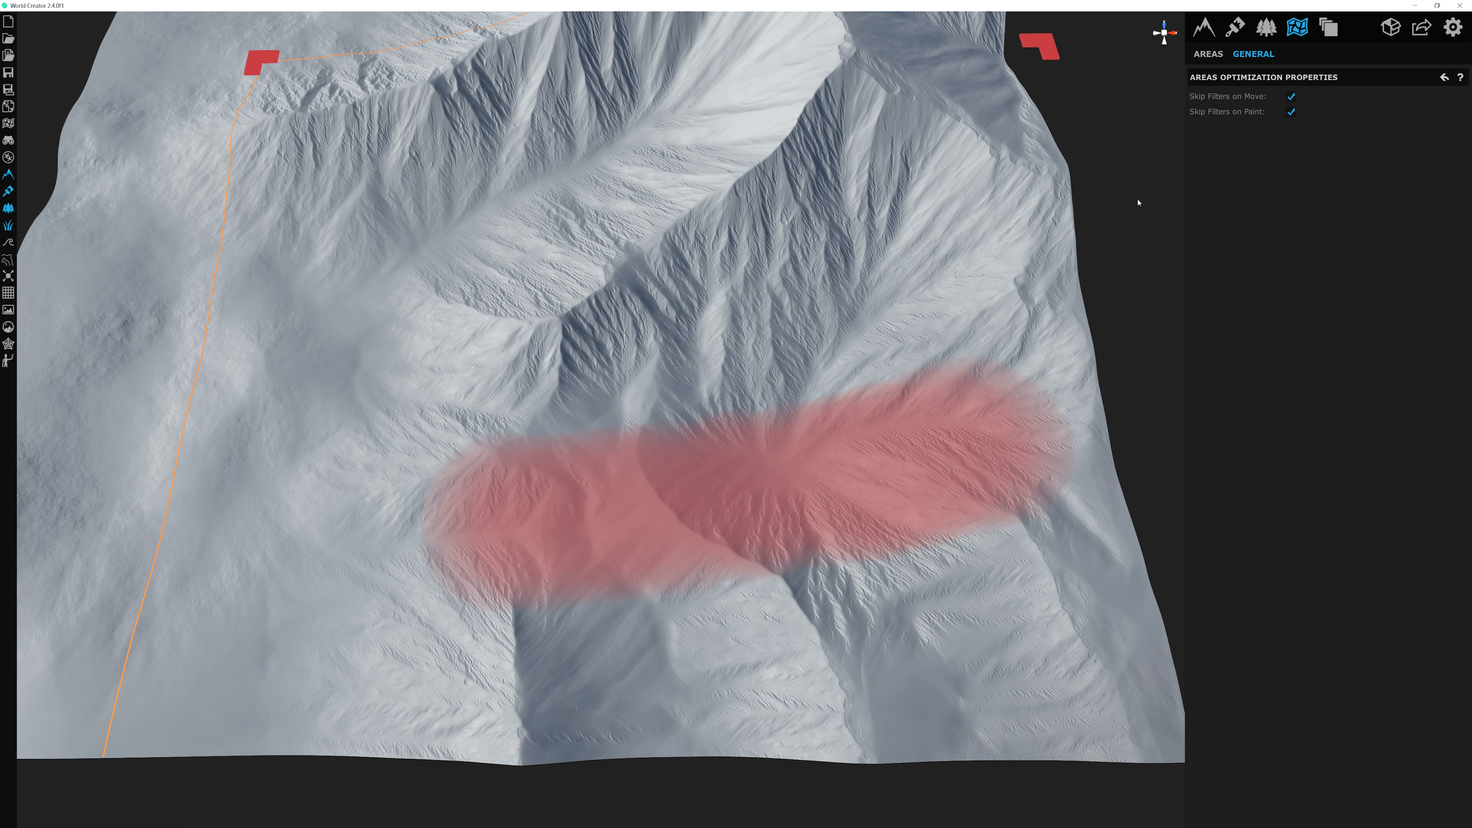
{"action": "left_click", "coordinate": [1214, 57]}
{"action": "left_click", "coordinate": [1326, 449]}
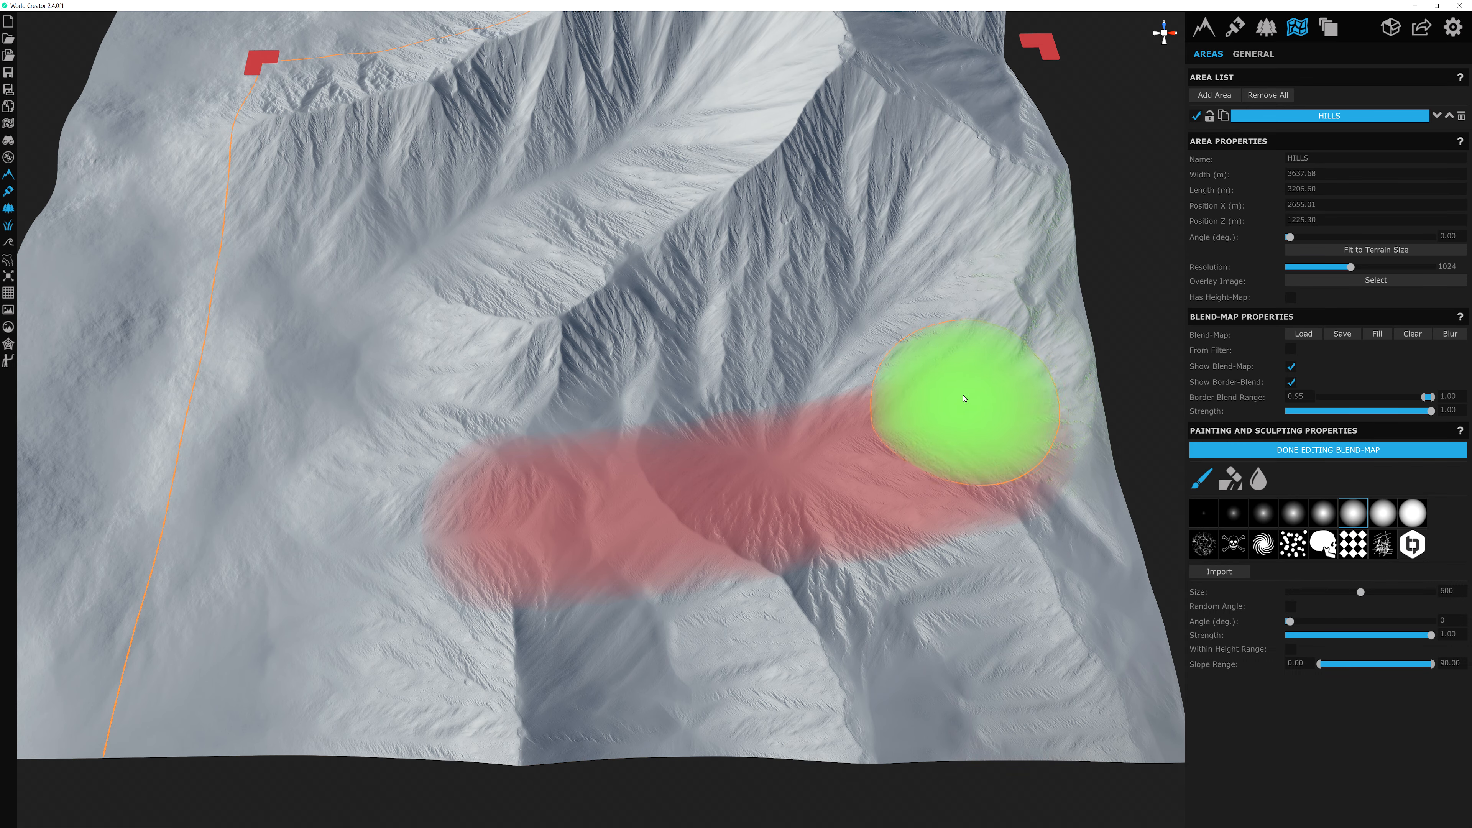
Step: Paint the entire near part of the terrain, from the front edge up to the foot of the main ridge
{"action": "middle_click_drag", "start_coordinate": [965, 402], "coordinate": [1003, 356]}
{"action": "scroll", "coordinate": [952, 258], "scroll_direction": "down", "scroll_amount": 1}
{"action": "scroll", "coordinate": [948, 272], "scroll_direction": "up", "scroll_amount": 1}
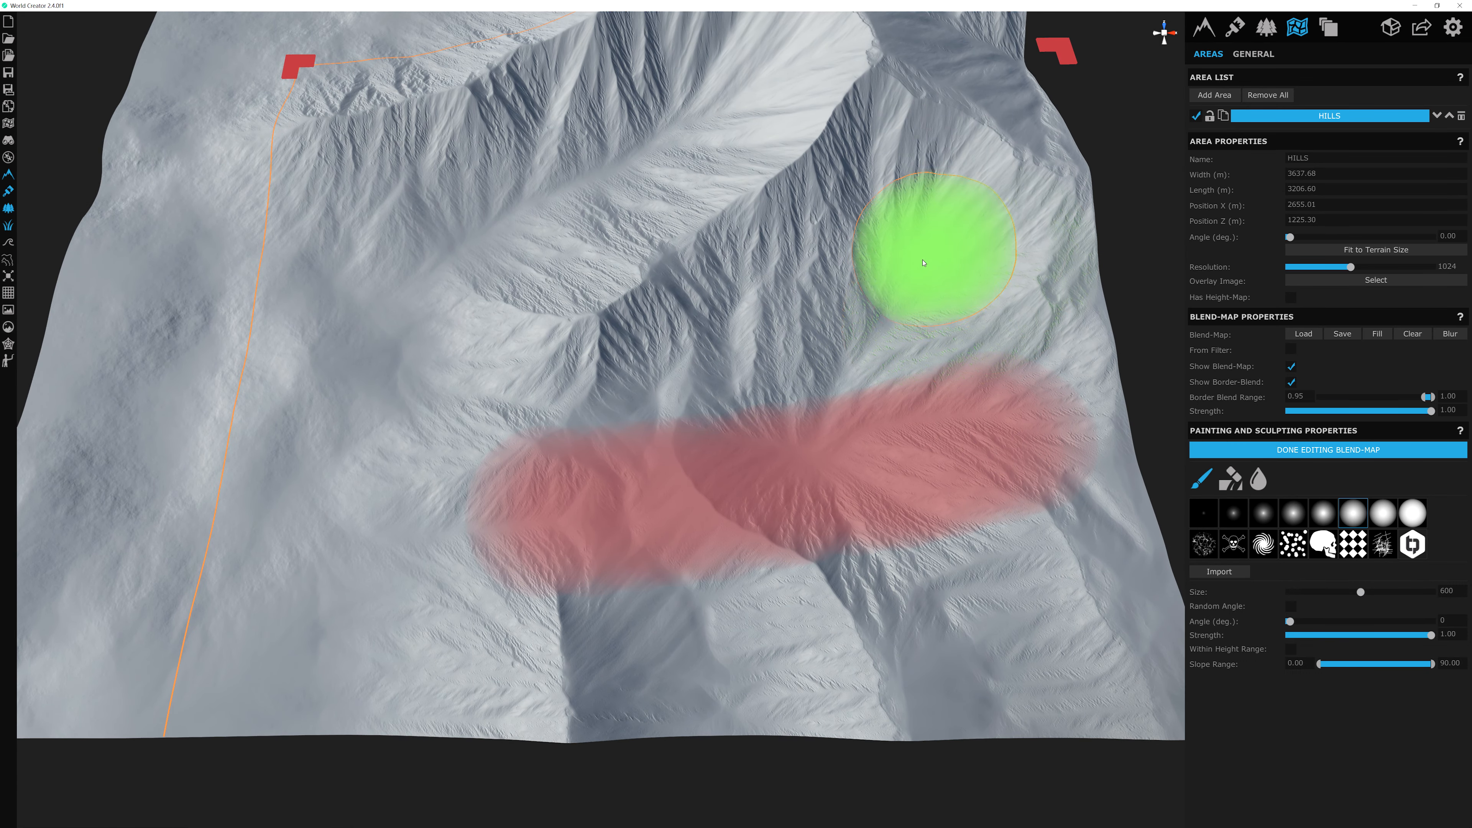
{"action": "scroll", "coordinate": [921, 289], "scroll_direction": "up", "scroll_amount": 1}
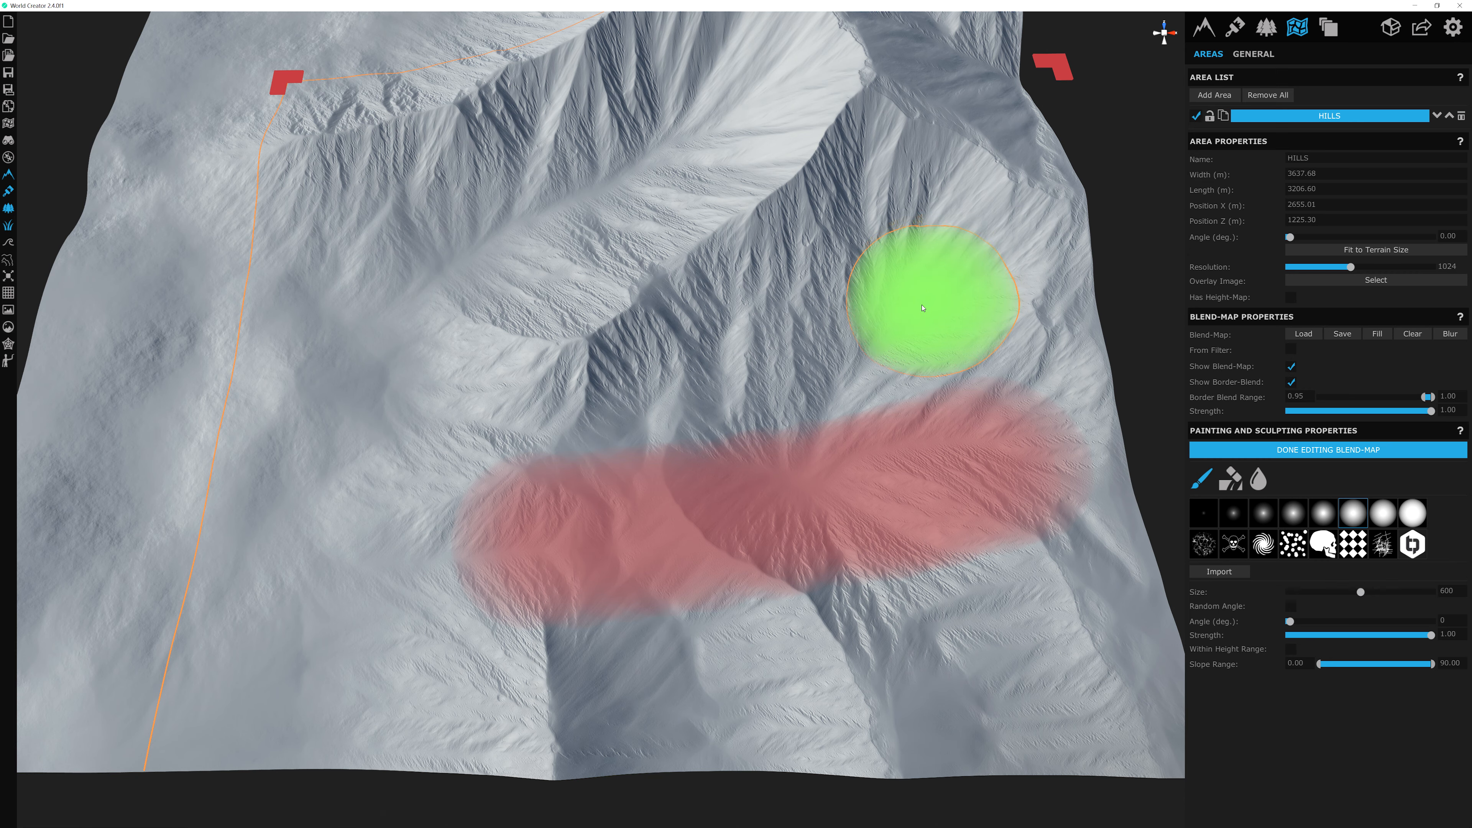
{"action": "mouse_move", "coordinate": [923, 307]}
{"action": "left_mouse_down"}
{"action": "mouse_move", "coordinate": [815, 398]}
{"action": "mouse_move", "coordinate": [828, 395]}
{"action": "mouse_move", "coordinate": [624, 486]}
{"action": "mouse_move", "coordinate": [489, 651]}
{"action": "mouse_move", "coordinate": [637, 722]}
{"action": "mouse_move", "coordinate": [1150, 708]}
{"action": "mouse_move", "coordinate": [1148, 578]}
{"action": "mouse_move", "coordinate": [779, 542]}
{"action": "mouse_move", "coordinate": [1038, 444]}
{"action": "mouse_move", "coordinate": [796, 388]}
{"action": "mouse_move", "coordinate": [446, 616]}
{"action": "mouse_move", "coordinate": [531, 716]}
{"action": "mouse_move", "coordinate": [846, 572]}
{"action": "mouse_move", "coordinate": [928, 348]}
{"action": "mouse_move", "coordinate": [945, 457]}
{"action": "left_mouse_up"}
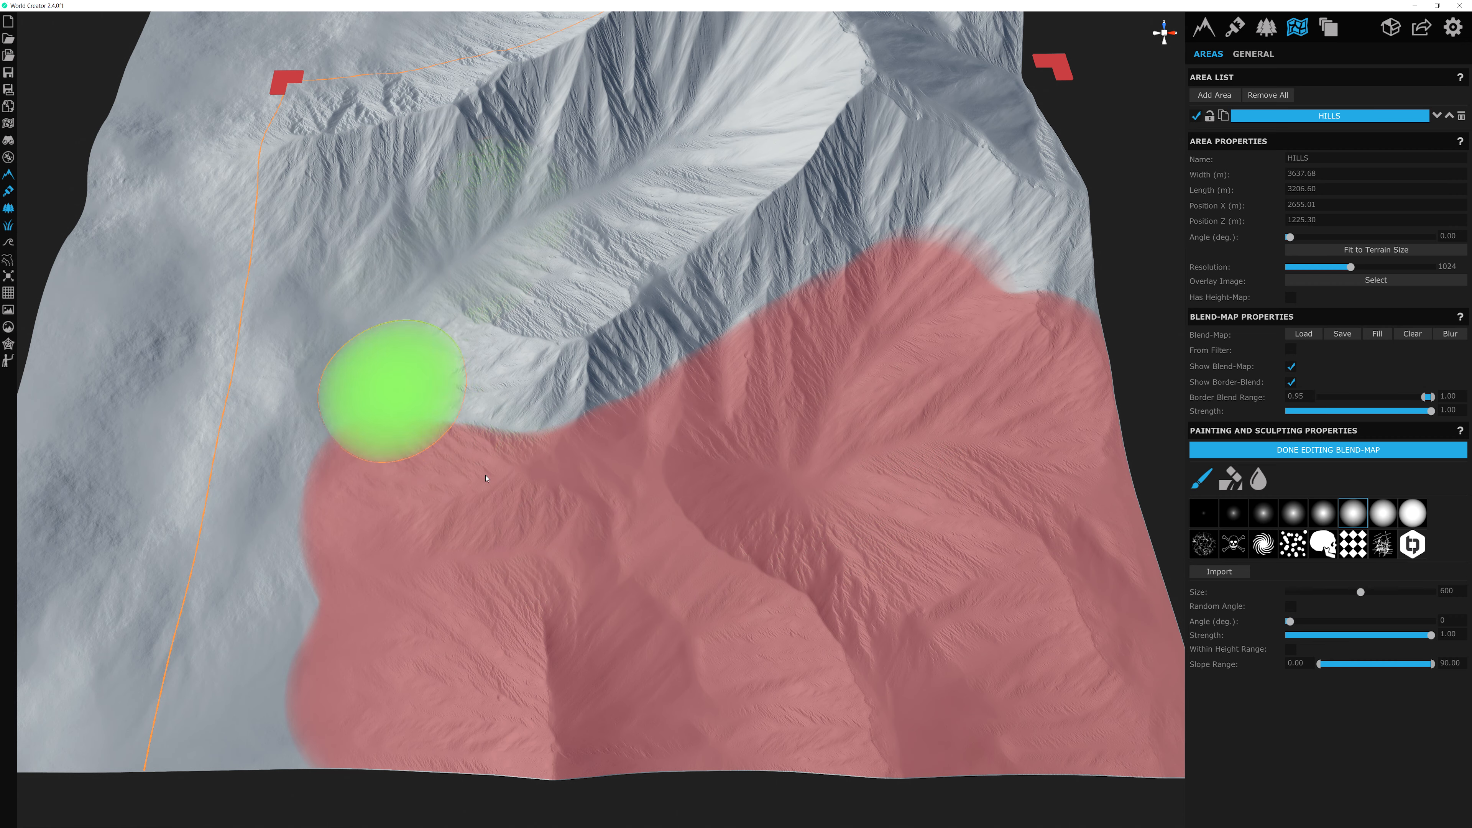
Step: Set the brush size to 400 and paint a curved band around the ridge's tip and into the valley behind it
{"action": "middle_click_drag", "start_coordinate": [453, 401], "coordinate": [483, 422]}
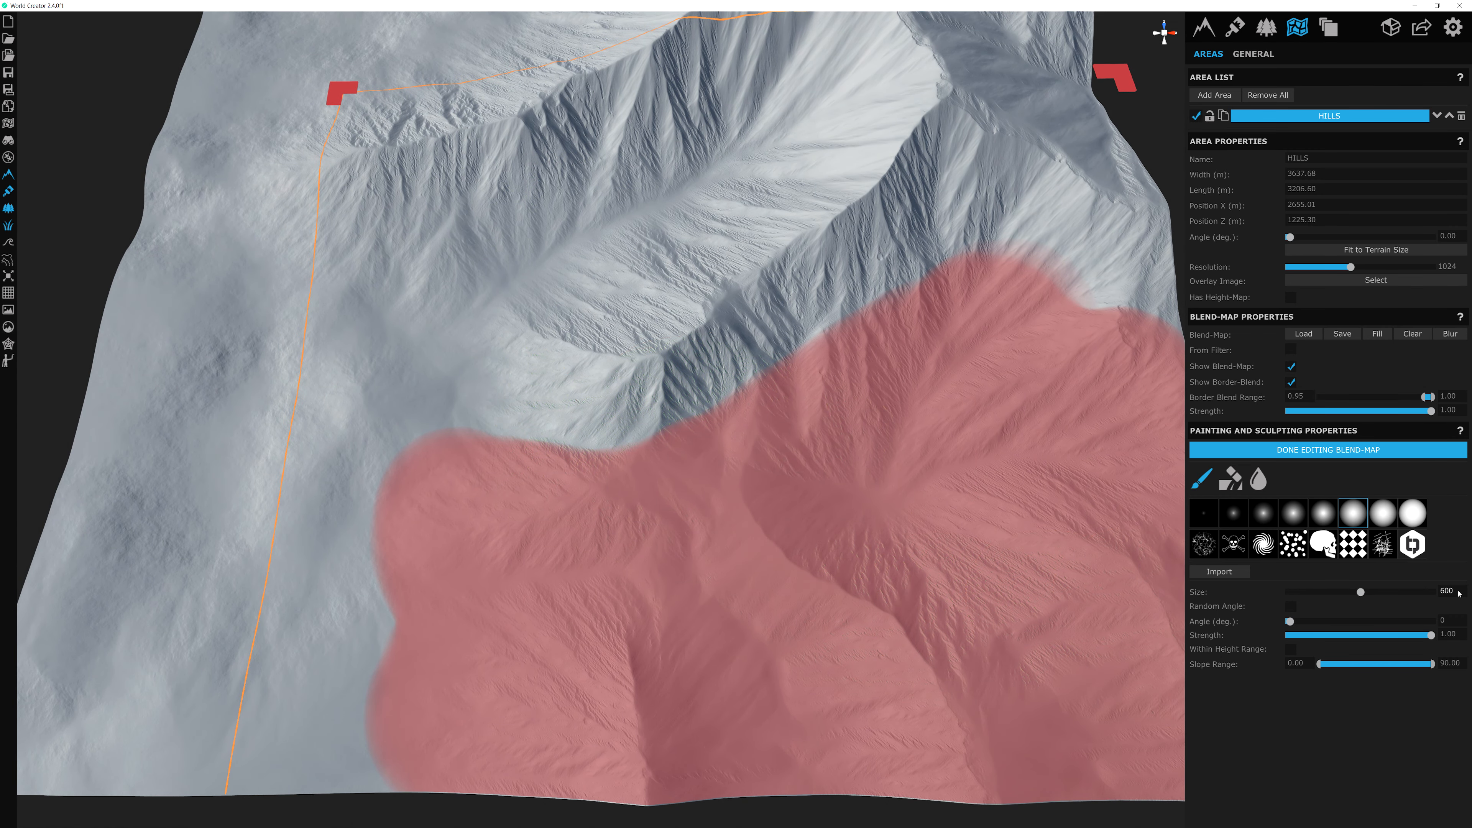
{"action": "mouse_move", "coordinate": [707, 164]}
{"action": "left_mouse_down"}
{"action": "mouse_move", "coordinate": [582, 224]}
{"action": "mouse_move", "coordinate": [572, 484]}
{"action": "mouse_move", "coordinate": [463, 322]}
{"action": "mouse_move", "coordinate": [427, 442]}
{"action": "left_mouse_up"}
{"action": "middle_click_drag", "start_coordinate": [980, 530], "coordinate": [914, 556]}
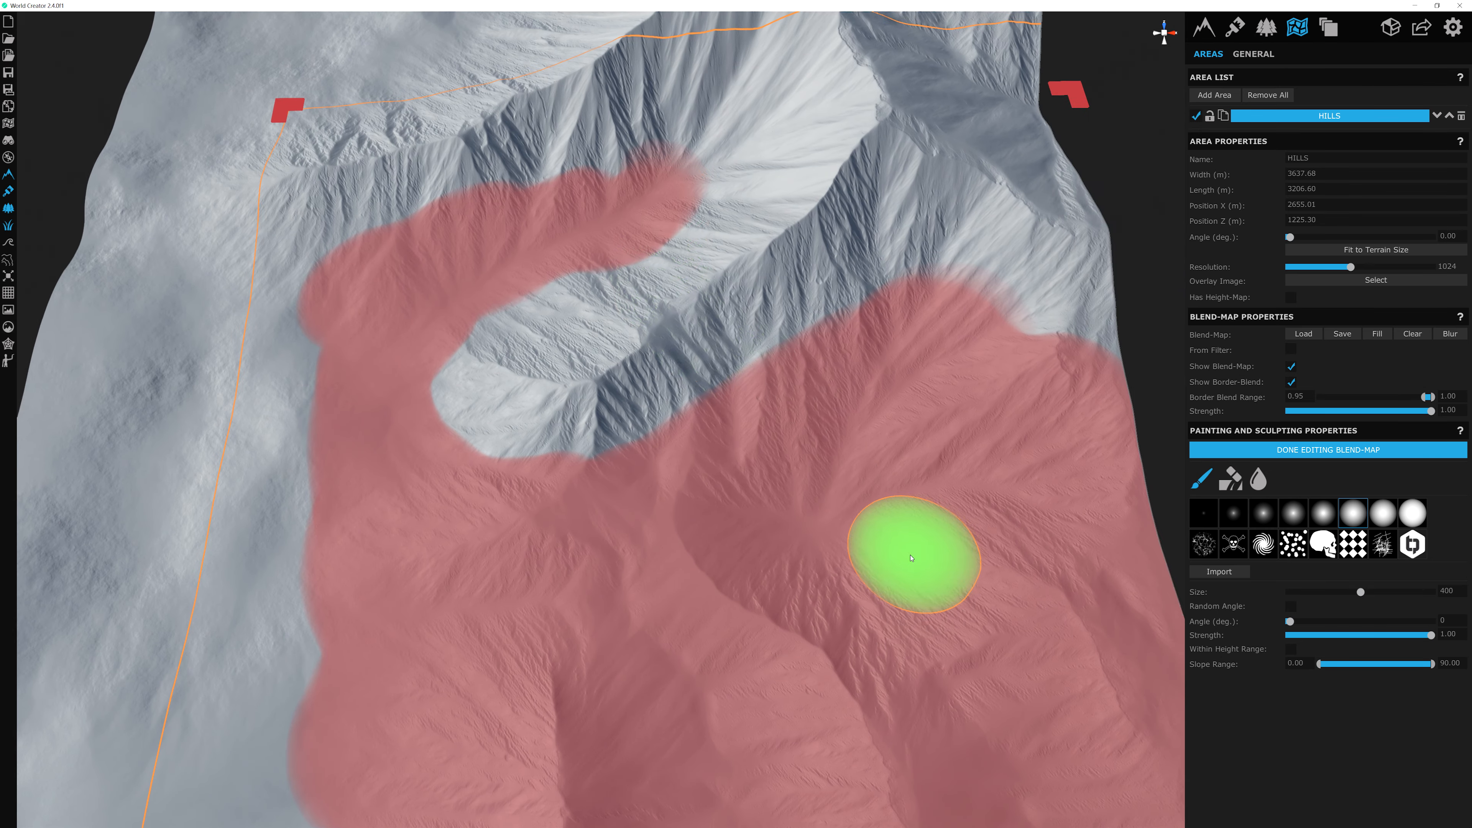
{"action": "mouse_move", "coordinate": [654, 192]}
{"action": "left_mouse_down"}
{"action": "mouse_move", "coordinate": [499, 223]}
{"action": "mouse_move", "coordinate": [374, 481]}
{"action": "left_mouse_up"}
{"action": "scroll", "coordinate": [897, 427], "scroll_direction": "down", "scroll_amount": 3}
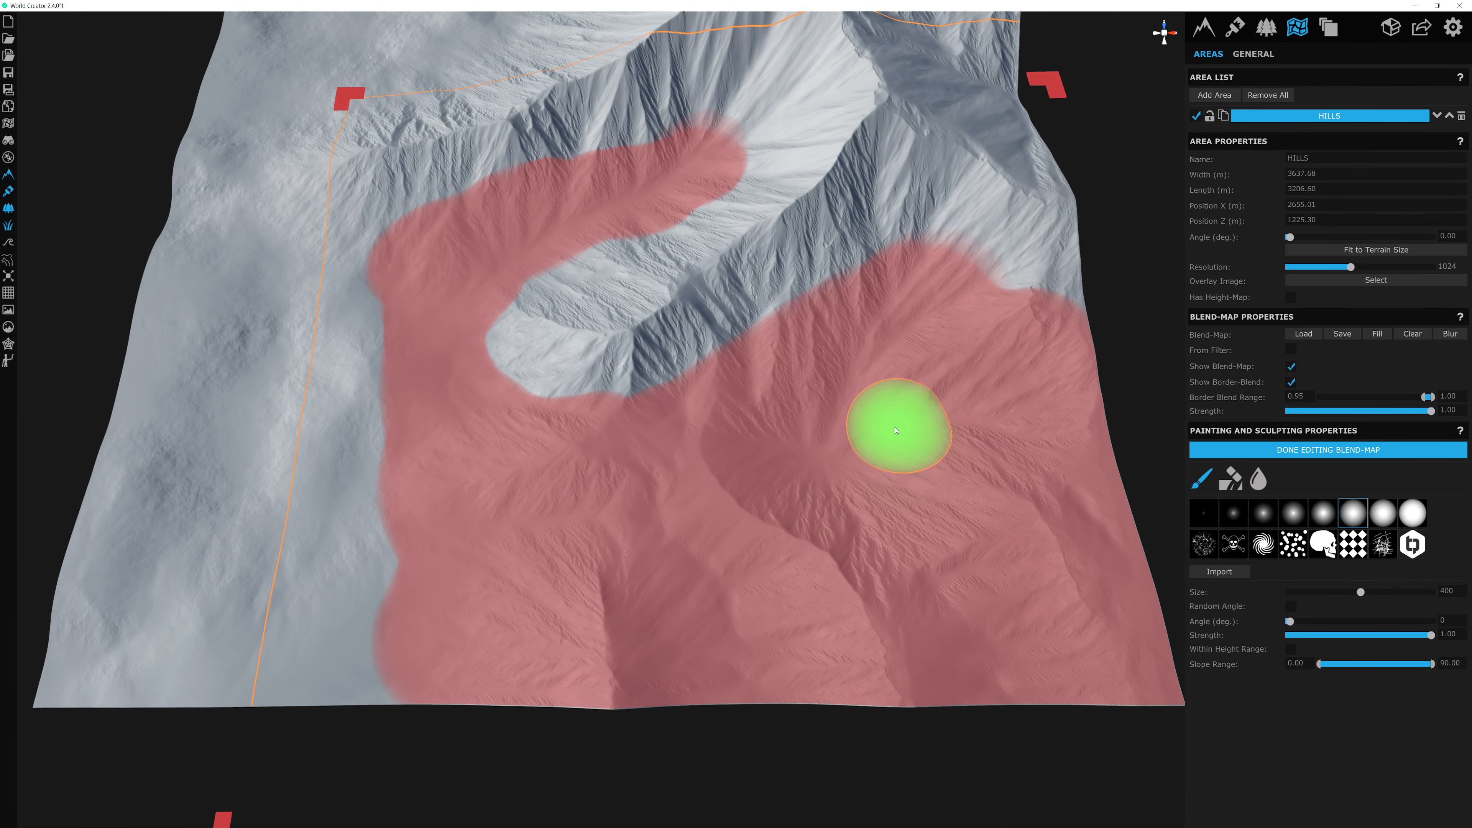
Step: Widen the painted valley band and fill in the paint along both sides of the bare ridge
{"action": "mouse_move", "coordinate": [649, 464]}
{"action": "middle_mouse_down"}
{"action": "mouse_move", "coordinate": [697, 422]}
{"action": "mouse_move", "coordinate": [708, 469]}
{"action": "middle_mouse_up"}
{"action": "mouse_move", "coordinate": [579, 204]}
{"action": "left_mouse_down"}
{"action": "mouse_move", "coordinate": [751, 123]}
{"action": "mouse_move", "coordinate": [536, 387]}
{"action": "mouse_move", "coordinate": [950, 273]}
{"action": "mouse_move", "coordinate": [1100, 345]}
{"action": "left_mouse_up"}
{"action": "mouse_move", "coordinate": [470, 342]}
{"action": "left_mouse_down"}
{"action": "mouse_move", "coordinate": [460, 414]}
{"action": "mouse_move", "coordinate": [478, 458]}
{"action": "left_mouse_up"}
{"action": "scroll", "coordinate": [832, 518], "scroll_direction": "down", "scroll_amount": 1}
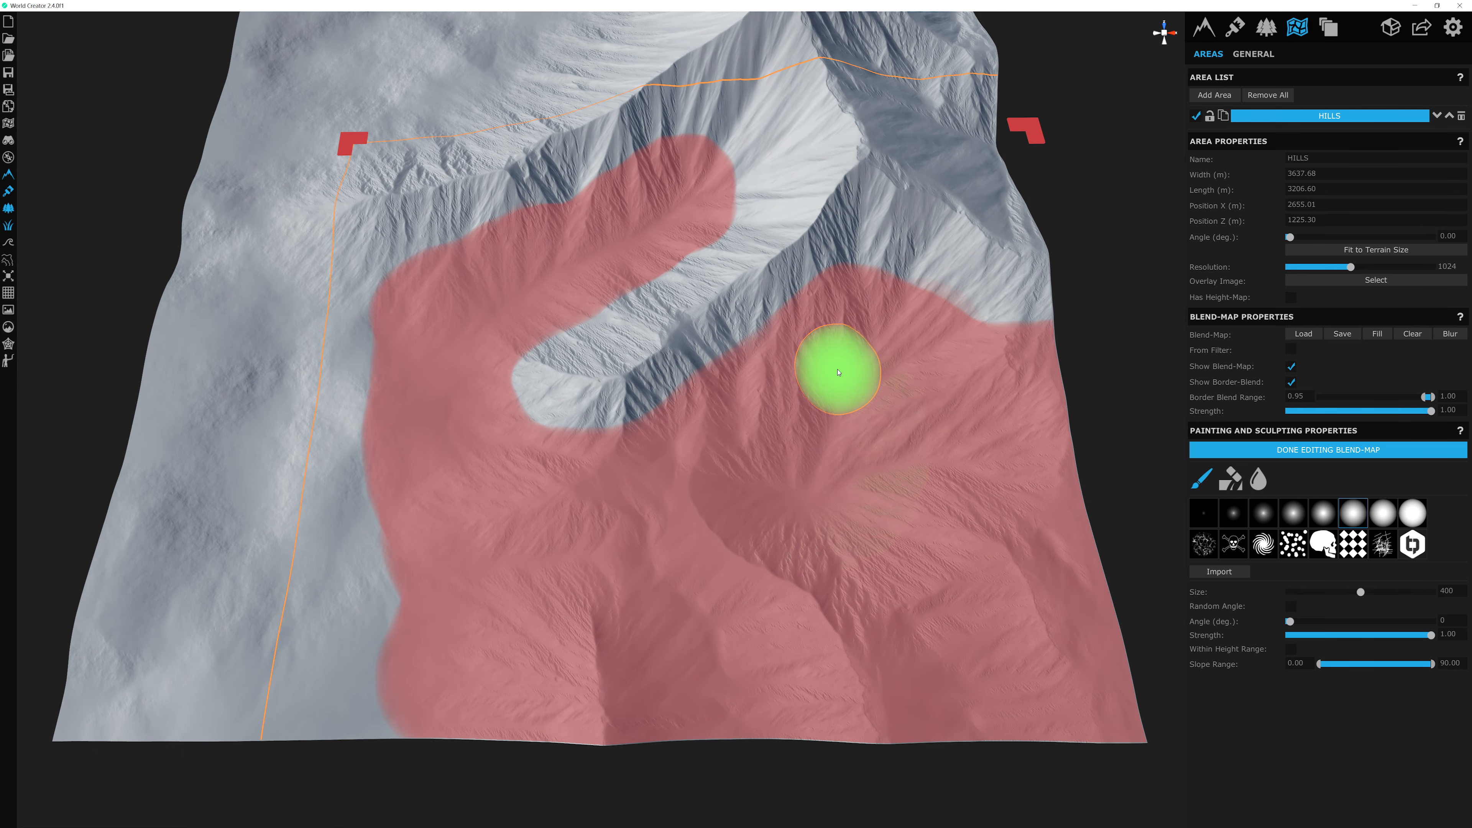
{"action": "scroll", "coordinate": [838, 369], "scroll_direction": "up", "scroll_amount": 3}
{"action": "mouse_move", "coordinate": [539, 342]}
{"action": "left_mouse_down"}
{"action": "mouse_move", "coordinate": [740, 175]}
{"action": "mouse_move", "coordinate": [461, 273]}
{"action": "left_mouse_up"}
{"action": "left_click_drag", "start_coordinate": [929, 303], "coordinate": [1069, 330]}
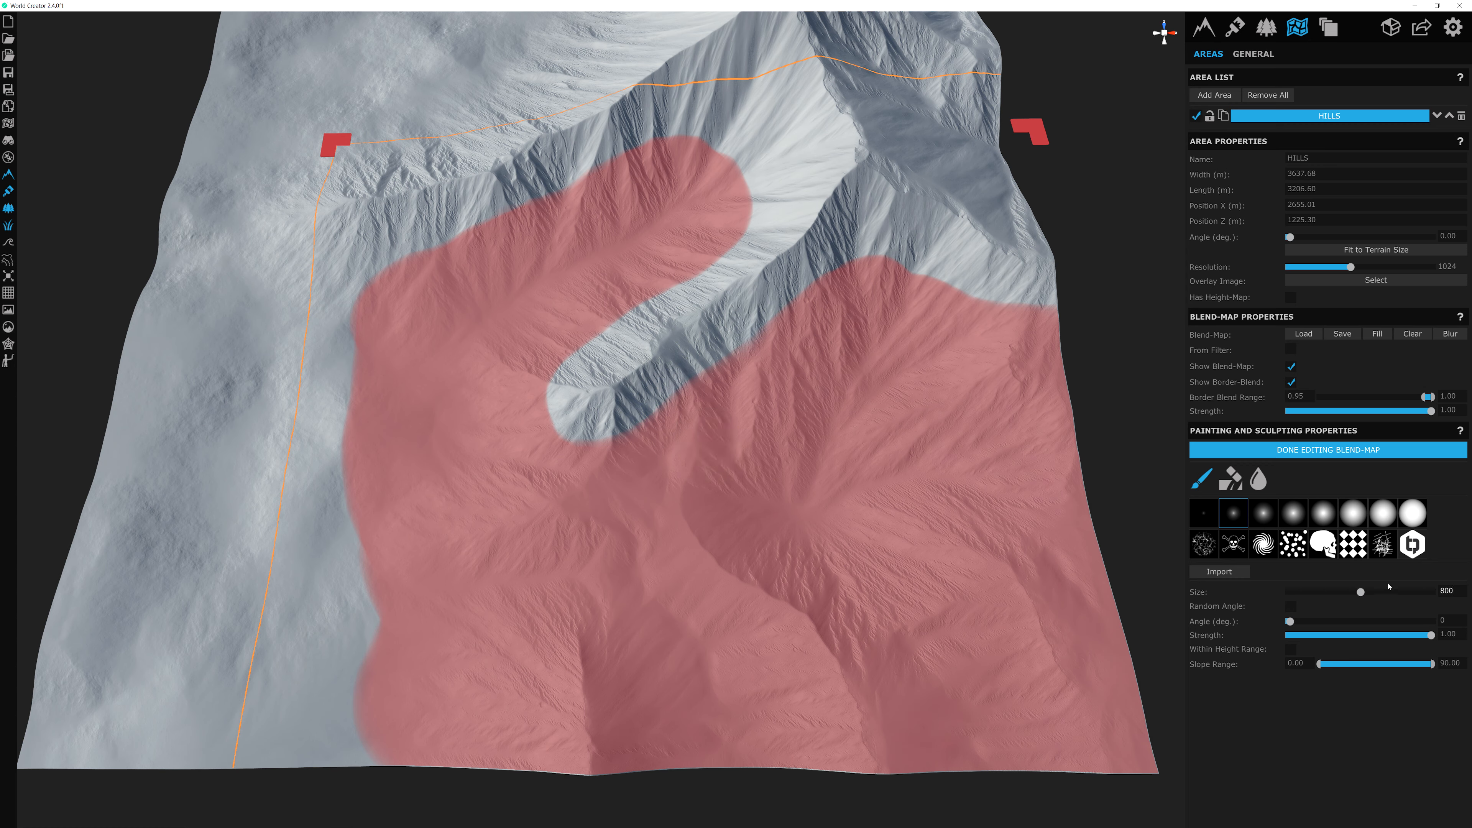
Step: Choose a softer round brush at size 800, switch to erasing, and soften the paint edge around the ridge's tip
{"action": "left_click", "coordinate": [1232, 479]}
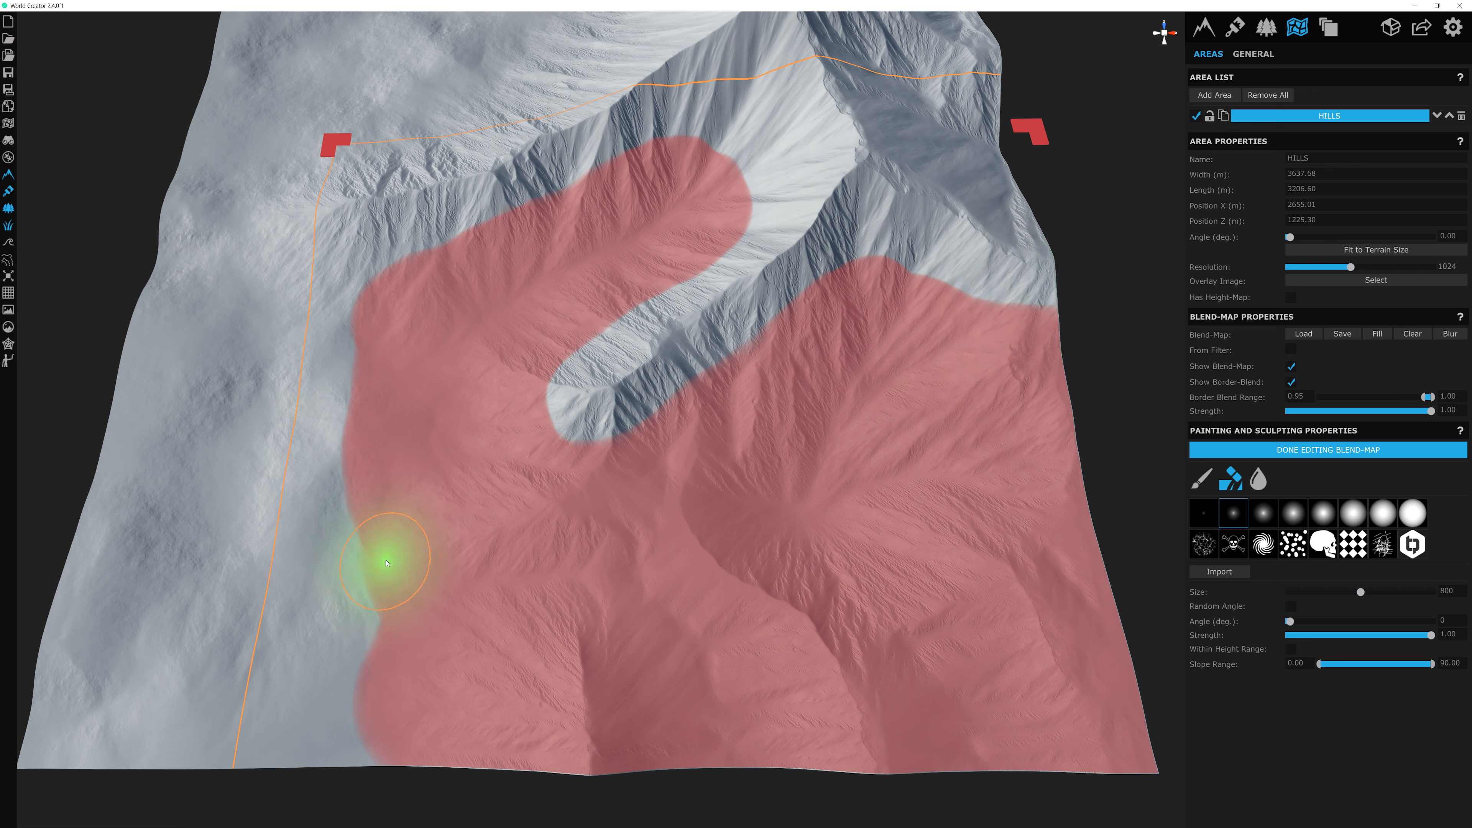
{"action": "scroll", "coordinate": [1043, 371], "scroll_direction": "up", "scroll_amount": 5}
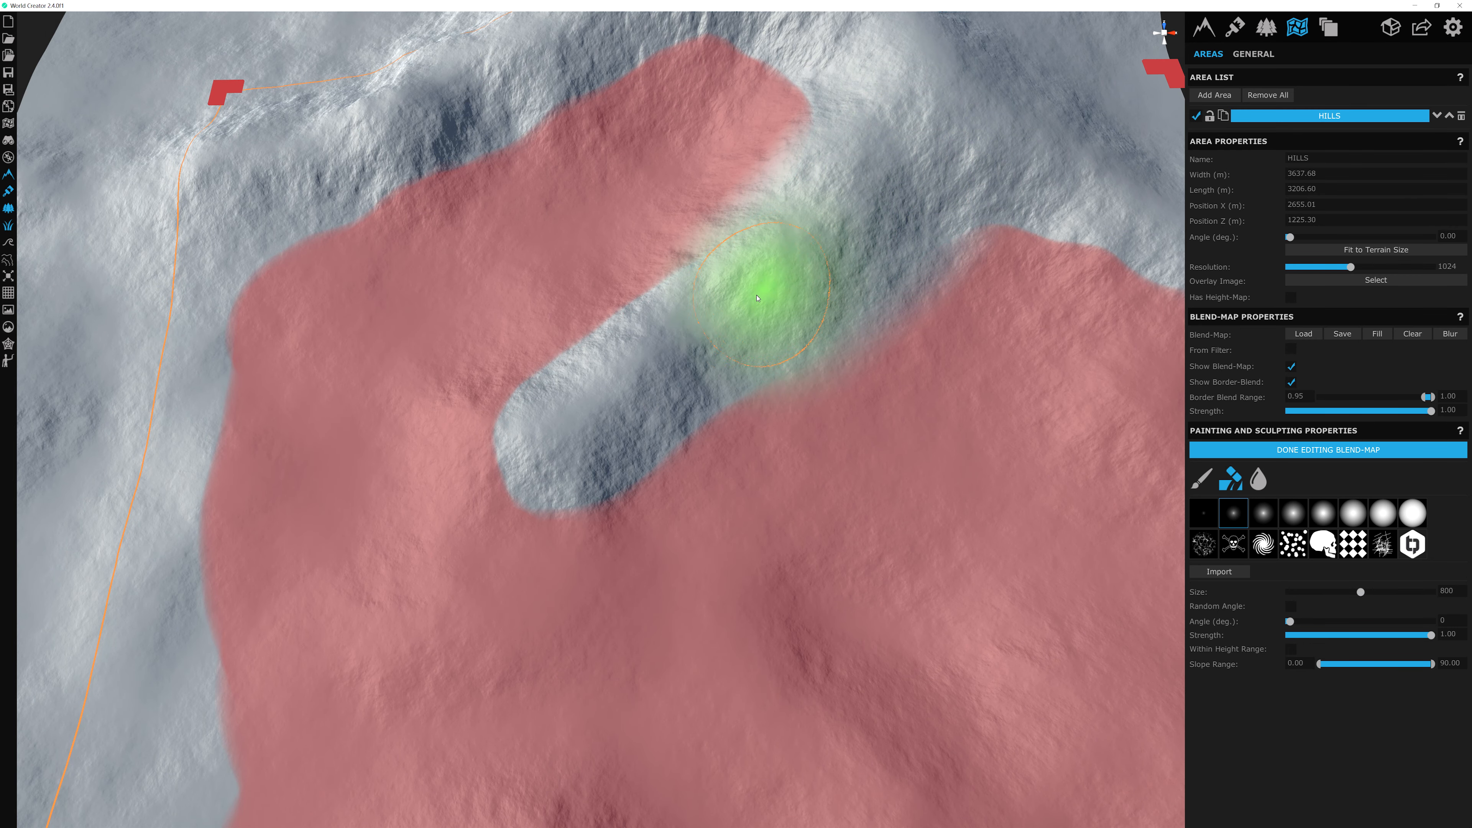
{"action": "left_click_drag", "start_coordinate": [645, 371], "coordinate": [552, 432]}
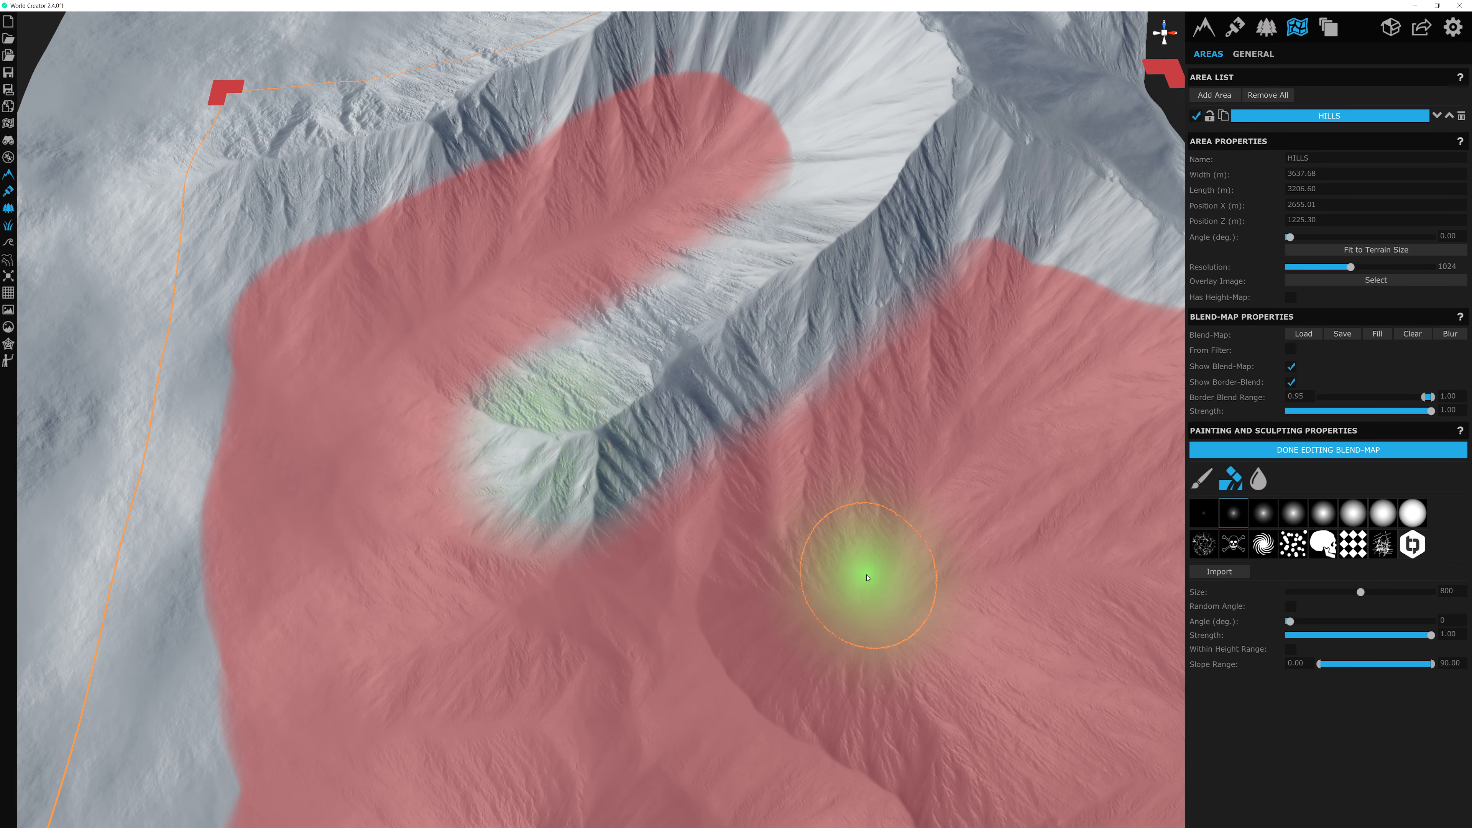
{"action": "mouse_move", "coordinate": [819, 524]}
{"action": "middle_mouse_down"}
{"action": "mouse_move", "coordinate": [884, 359]}
{"action": "mouse_move", "coordinate": [935, 387]}
{"action": "middle_mouse_up"}
{"action": "scroll", "coordinate": [900, 342], "scroll_direction": "up", "scroll_amount": 3}
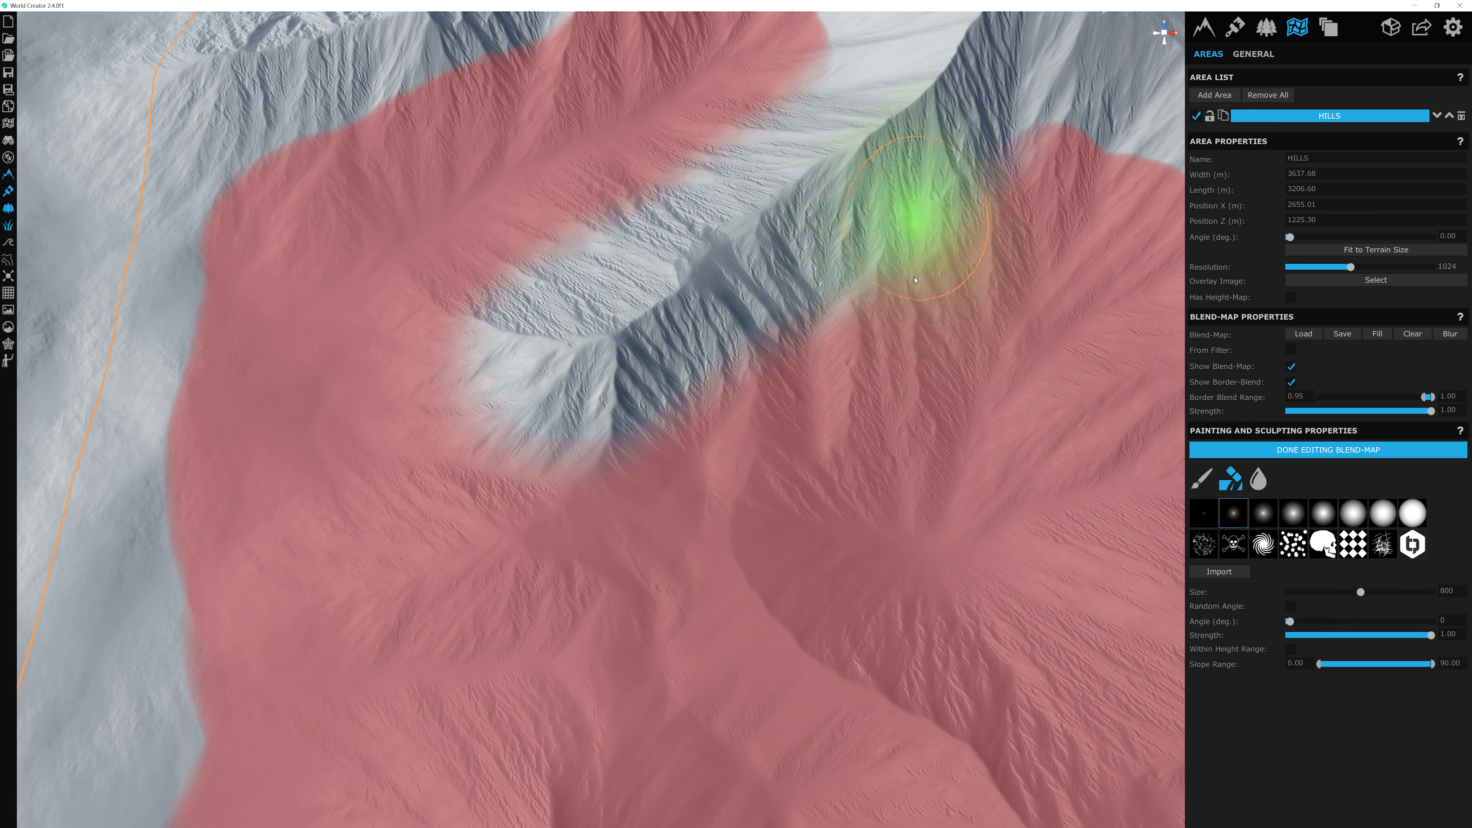
Step: Erase along the ridge's painted border and the outer edge of the painted area beside the flat plain
{"action": "mouse_move", "coordinate": [913, 290]}
{"action": "middle_mouse_down"}
{"action": "mouse_move", "coordinate": [930, 355]}
{"action": "mouse_move", "coordinate": [894, 411]}
{"action": "mouse_move", "coordinate": [788, 237]}
{"action": "middle_mouse_up"}
{"action": "middle_click_drag", "start_coordinate": [623, 331], "coordinate": [636, 358]}
{"action": "mouse_move", "coordinate": [747, 295]}
{"action": "middle_mouse_down"}
{"action": "mouse_move", "coordinate": [790, 388]}
{"action": "mouse_move", "coordinate": [780, 410]}
{"action": "middle_mouse_up"}
{"action": "middle_click_drag", "start_coordinate": [830, 367], "coordinate": [899, 397]}
{"action": "mouse_move", "coordinate": [959, 387]}
{"action": "left_mouse_down"}
{"action": "mouse_move", "coordinate": [1034, 288]}
{"action": "mouse_move", "coordinate": [820, 87]}
{"action": "mouse_move", "coordinate": [451, 246]}
{"action": "mouse_move", "coordinate": [149, 502]}
{"action": "mouse_move", "coordinate": [167, 456]}
{"action": "left_mouse_up"}
{"action": "middle_click_drag", "start_coordinate": [167, 456], "coordinate": [279, 54]}
{"action": "scroll", "coordinate": [423, 183], "scroll_direction": "down", "scroll_amount": 3}
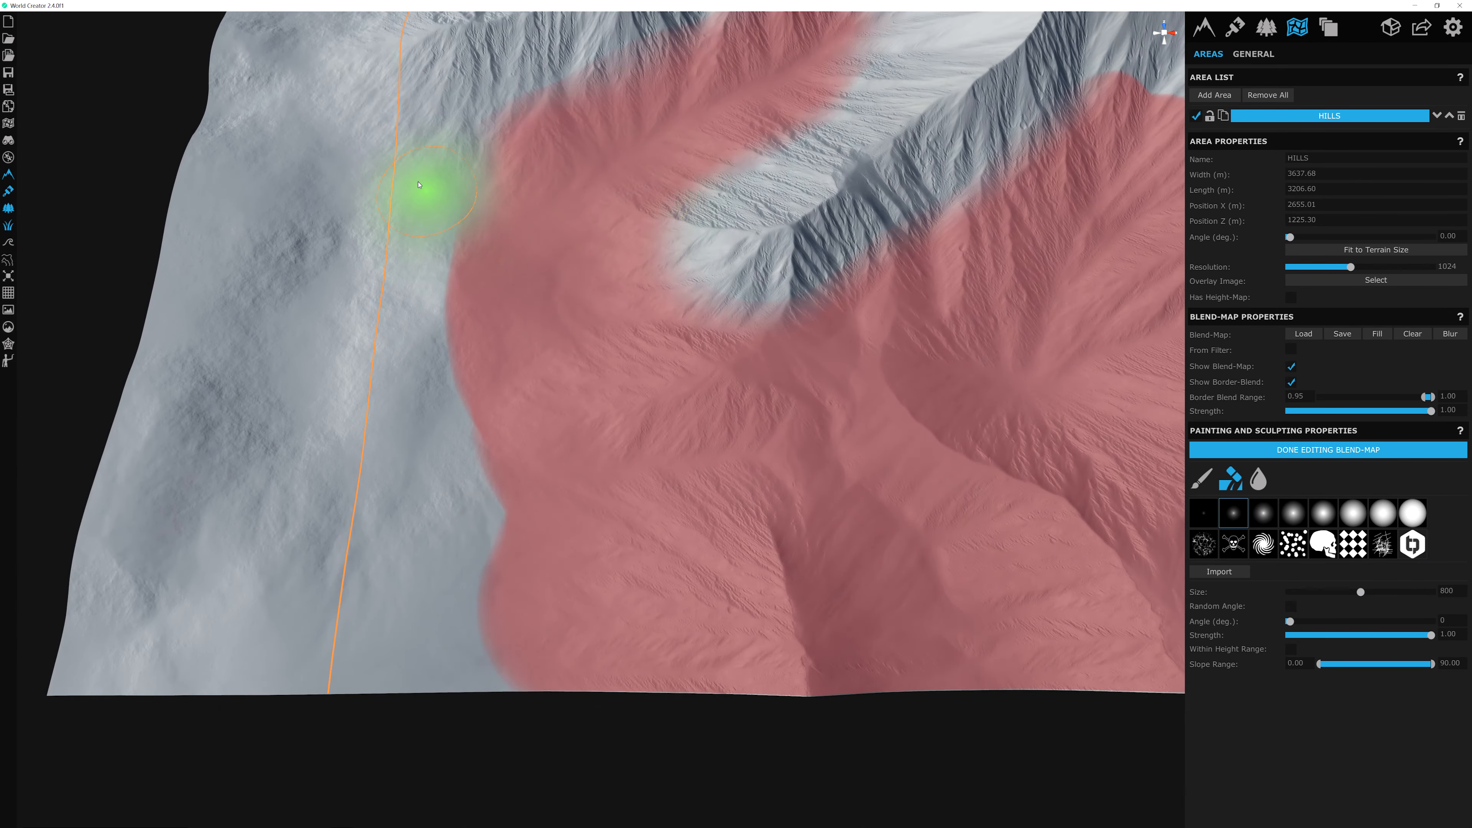
{"action": "mouse_move", "coordinate": [427, 187]}
{"action": "left_mouse_down"}
{"action": "mouse_move", "coordinate": [501, 53]}
{"action": "mouse_move", "coordinate": [400, 252]}
{"action": "mouse_move", "coordinate": [421, 289]}
{"action": "mouse_move", "coordinate": [464, 526]}
{"action": "mouse_move", "coordinate": [520, 526]}
{"action": "mouse_move", "coordinate": [473, 451]}
{"action": "mouse_move", "coordinate": [452, 366]}
{"action": "left_mouse_up"}
Step: Erase and soften the upper border of the paint on the slopes below the mountain's peak
{"action": "middle_click_drag", "start_coordinate": [962, 191], "coordinate": [522, 349]}
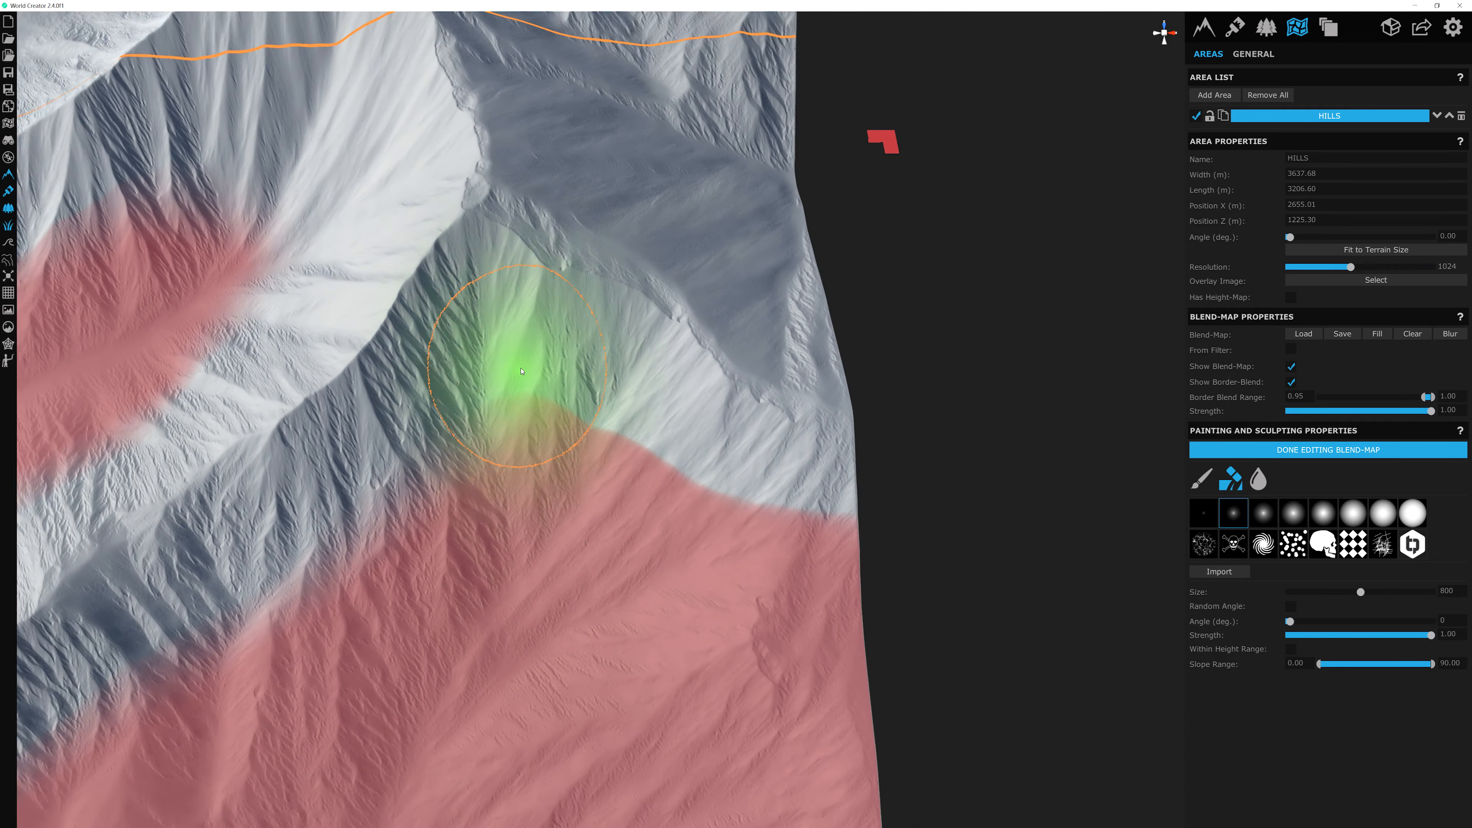
{"action": "scroll", "coordinate": [525, 336], "scroll_direction": "up", "scroll_amount": 2}
{"action": "mouse_move", "coordinate": [661, 304]}
{"action": "left_mouse_down"}
{"action": "mouse_move", "coordinate": [821, 407]}
{"action": "mouse_move", "coordinate": [835, 464]}
{"action": "left_mouse_up"}
{"action": "scroll", "coordinate": [509, 285], "scroll_direction": "down", "scroll_amount": 3}
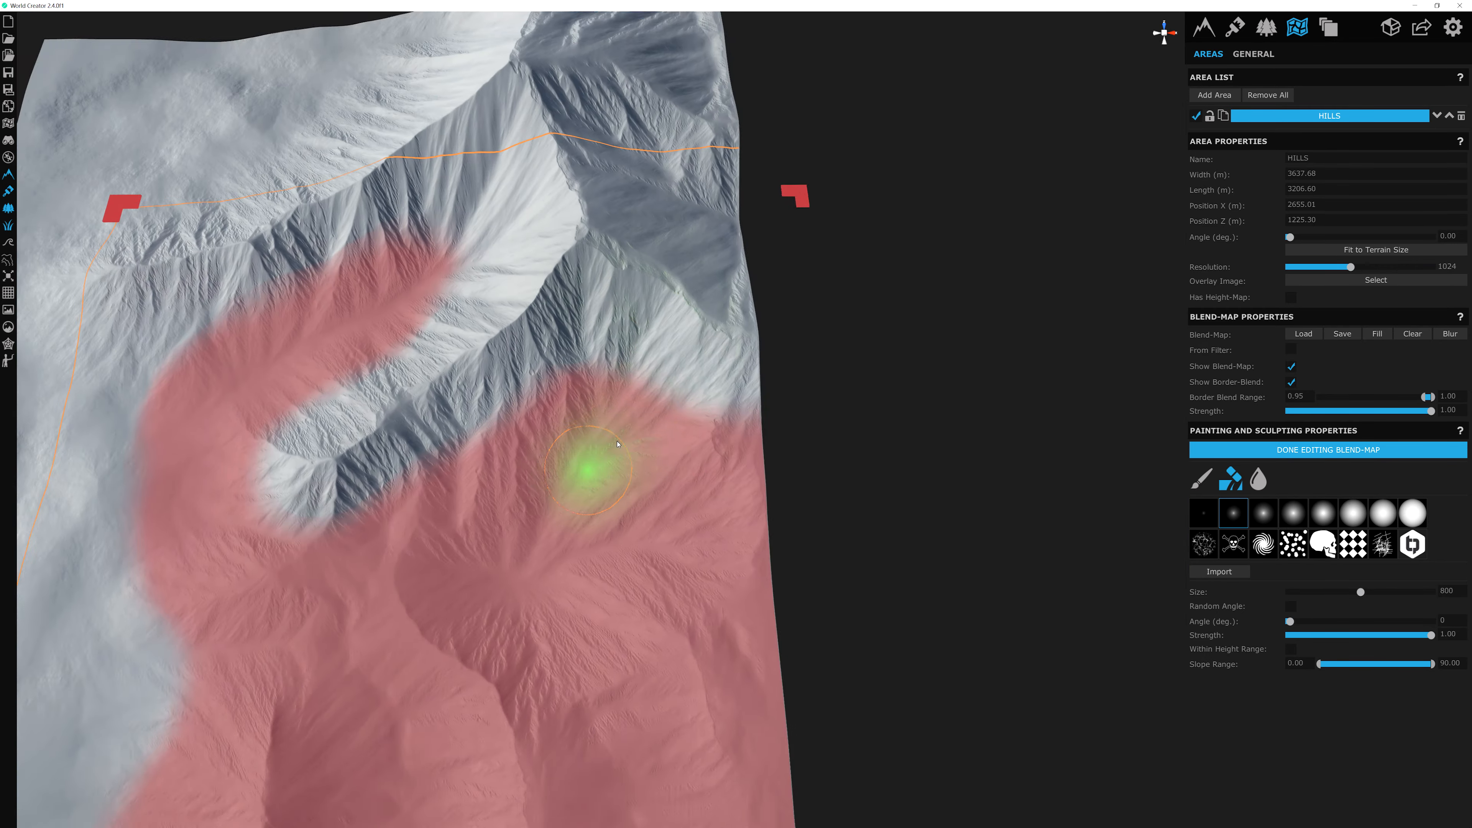
{"action": "middle_click_drag", "start_coordinate": [588, 471], "coordinate": [806, 360]}
{"action": "middle_click_drag", "start_coordinate": [632, 270], "coordinate": [628, 342]}
{"action": "middle_click_drag", "start_coordinate": [1043, 396], "coordinate": [933, 400]}
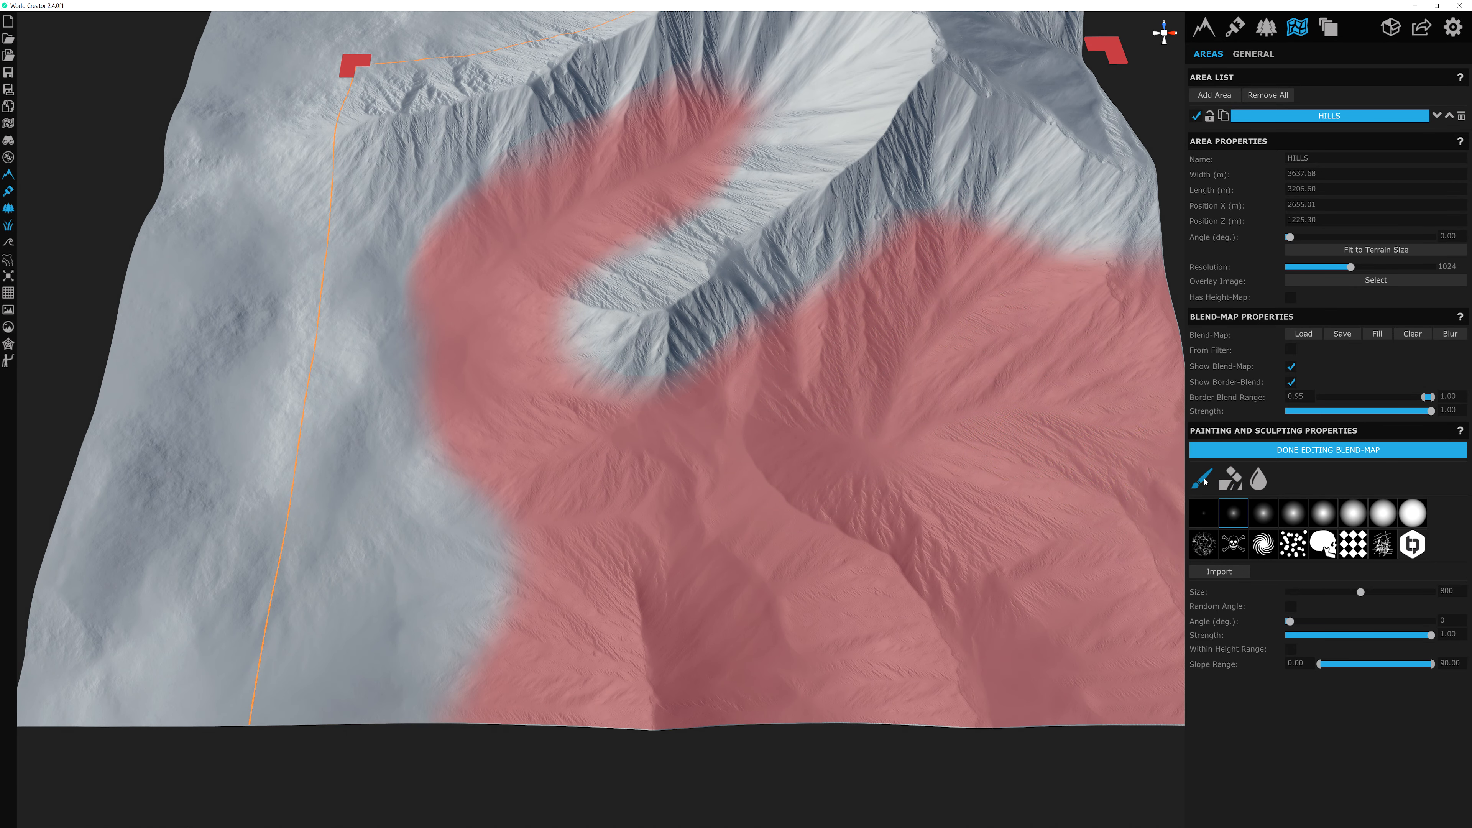
Step: Switch back to painting and extend the paint around the ridge's tip and outward onto the flat plain
{"action": "mouse_move", "coordinate": [658, 449]}
{"action": "middle_mouse_down"}
{"action": "mouse_move", "coordinate": [845, 457]}
{"action": "mouse_move", "coordinate": [839, 477]}
{"action": "middle_mouse_up"}
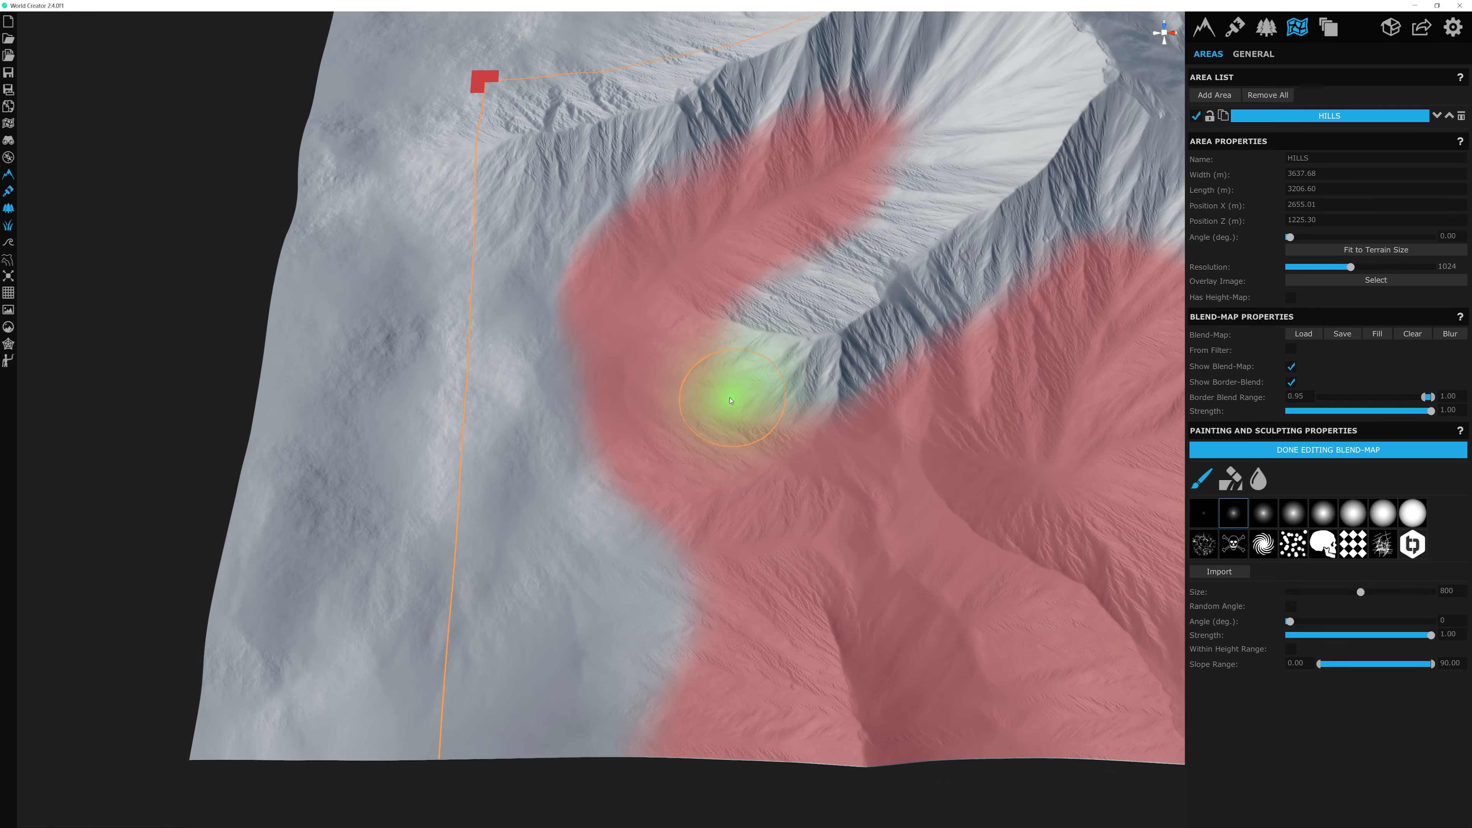
{"action": "middle_click_drag", "start_coordinate": [731, 400], "coordinate": [665, 315]}
{"action": "middle_click_drag", "start_coordinate": [958, 346], "coordinate": [960, 364]}
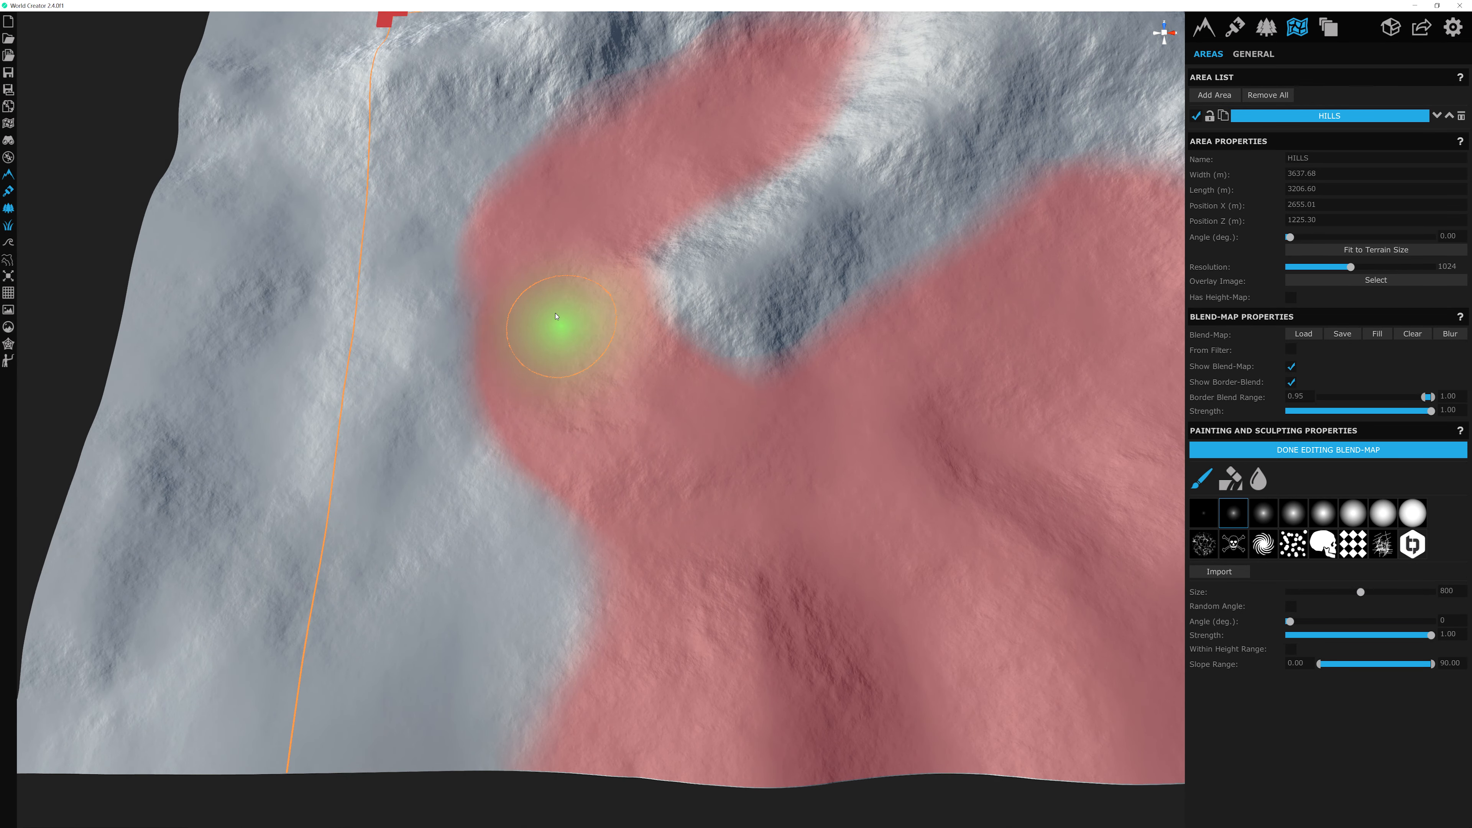
{"action": "middle_click_drag", "start_coordinate": [555, 313], "coordinate": [567, 417]}
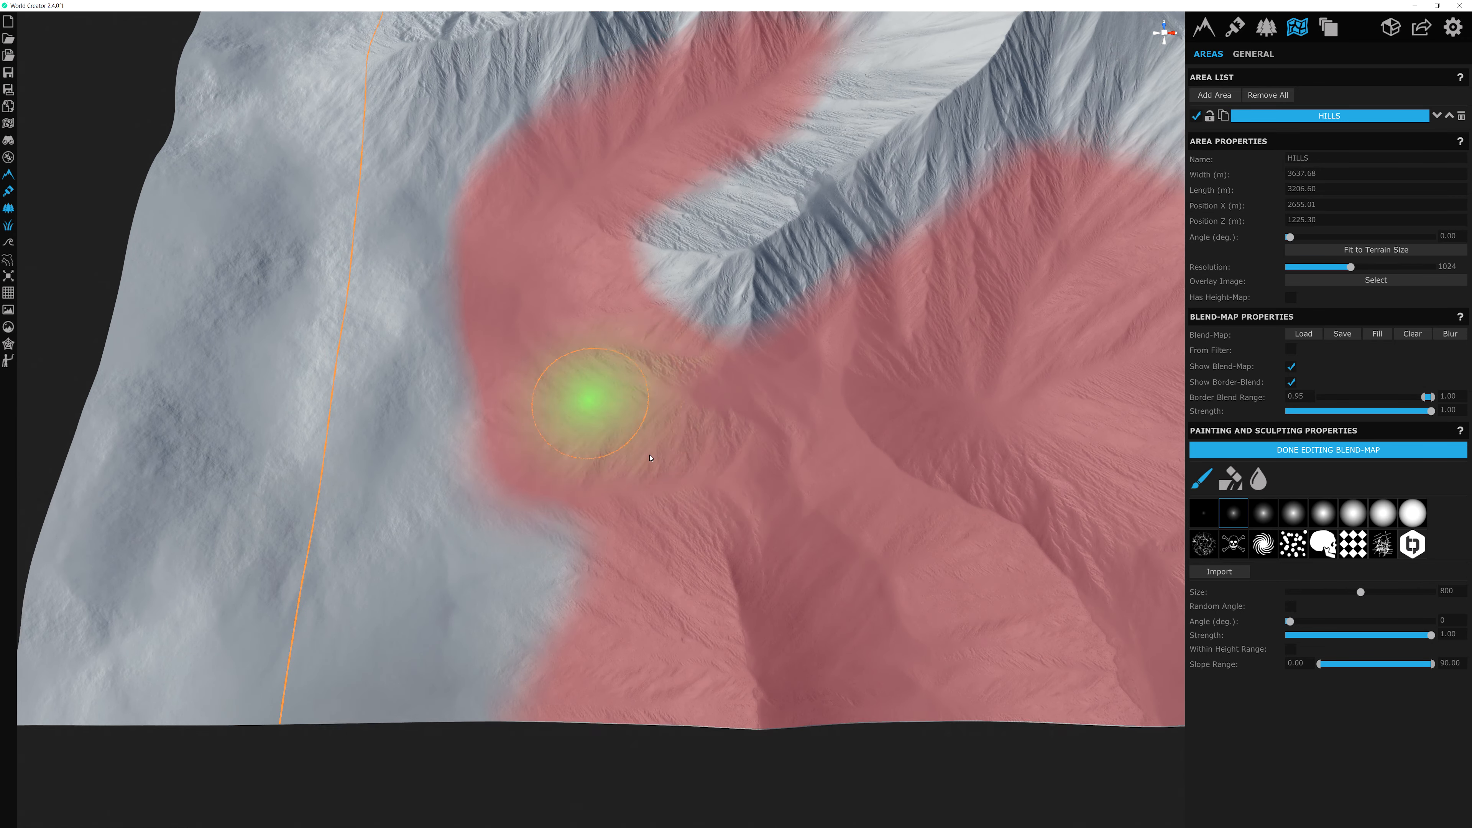
{"action": "middle_click_drag", "start_coordinate": [652, 621], "coordinate": [634, 552]}
{"action": "mouse_move", "coordinate": [1006, 330]}
{"action": "middle_mouse_down"}
{"action": "mouse_move", "coordinate": [765, 503]}
{"action": "mouse_move", "coordinate": [869, 540]}
{"action": "middle_mouse_up"}
Step: Paint the outer curve of the valley band further out toward the plain with the soft brush
{"action": "scroll", "coordinate": [748, 377], "scroll_direction": "up", "scroll_amount": 2}
{"action": "scroll", "coordinate": [749, 473], "scroll_direction": "down", "scroll_amount": 2}
{"action": "scroll", "coordinate": [470, 372], "scroll_direction": "up", "scroll_amount": 3}
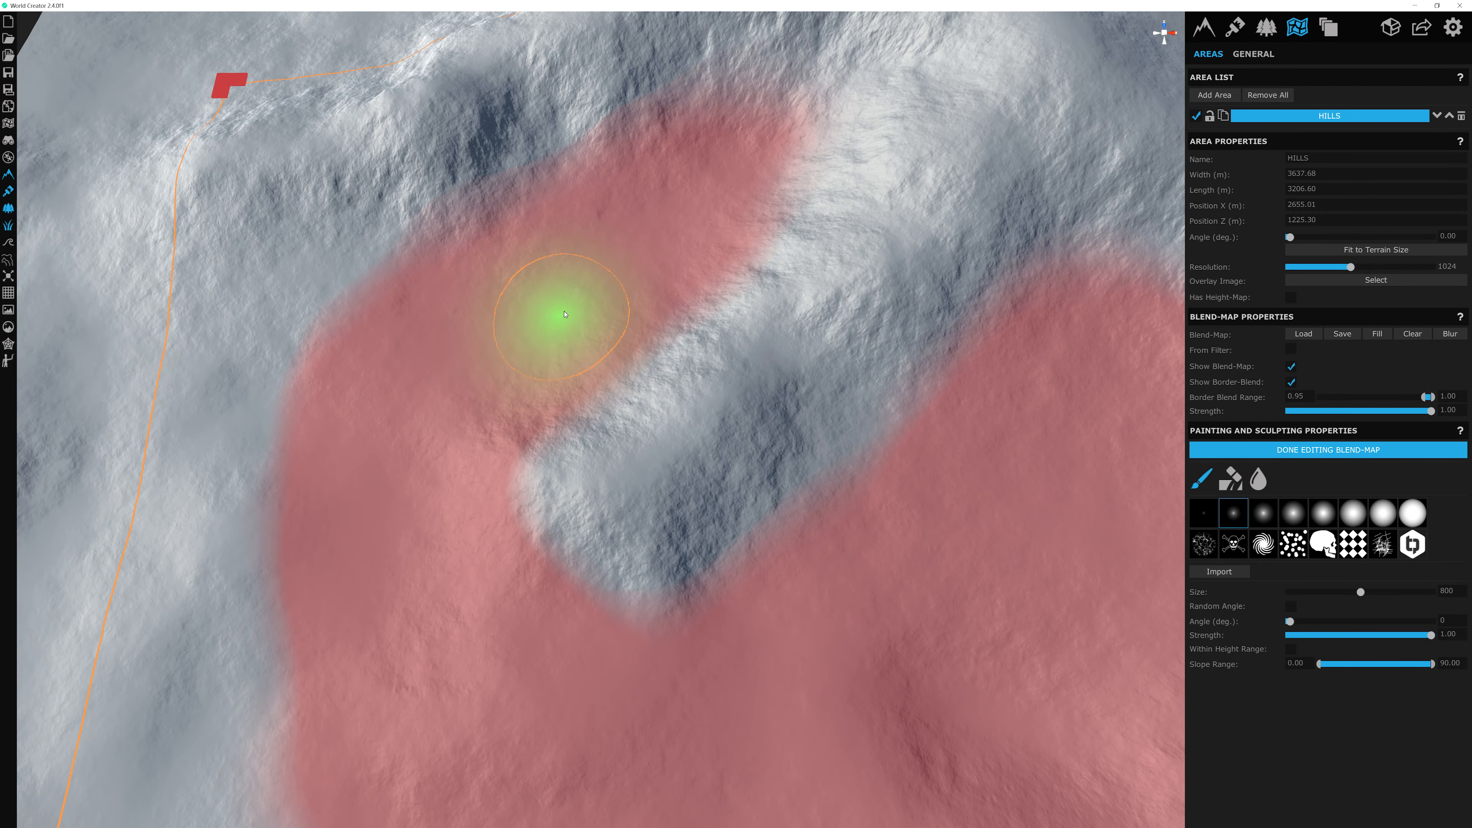
{"action": "middle_click_drag", "start_coordinate": [460, 296], "coordinate": [591, 302]}
{"action": "scroll", "coordinate": [591, 303], "scroll_direction": "up", "scroll_amount": 2}
{"action": "scroll", "coordinate": [750, 378], "scroll_direction": "down", "scroll_amount": 4}
{"action": "mouse_move", "coordinate": [750, 378]}
{"action": "middle_mouse_down"}
{"action": "mouse_move", "coordinate": [591, 210]}
{"action": "mouse_move", "coordinate": [700, 335]}
{"action": "middle_mouse_up"}
{"action": "scroll", "coordinate": [700, 334], "scroll_direction": "down", "scroll_amount": 1}
{"action": "left_click_drag", "start_coordinate": [483, 454], "coordinate": [482, 466]}
{"action": "middle_click_drag", "start_coordinate": [573, 447], "coordinate": [680, 342]}
{"action": "scroll", "coordinate": [679, 342], "scroll_direction": "down", "scroll_amount": 1}
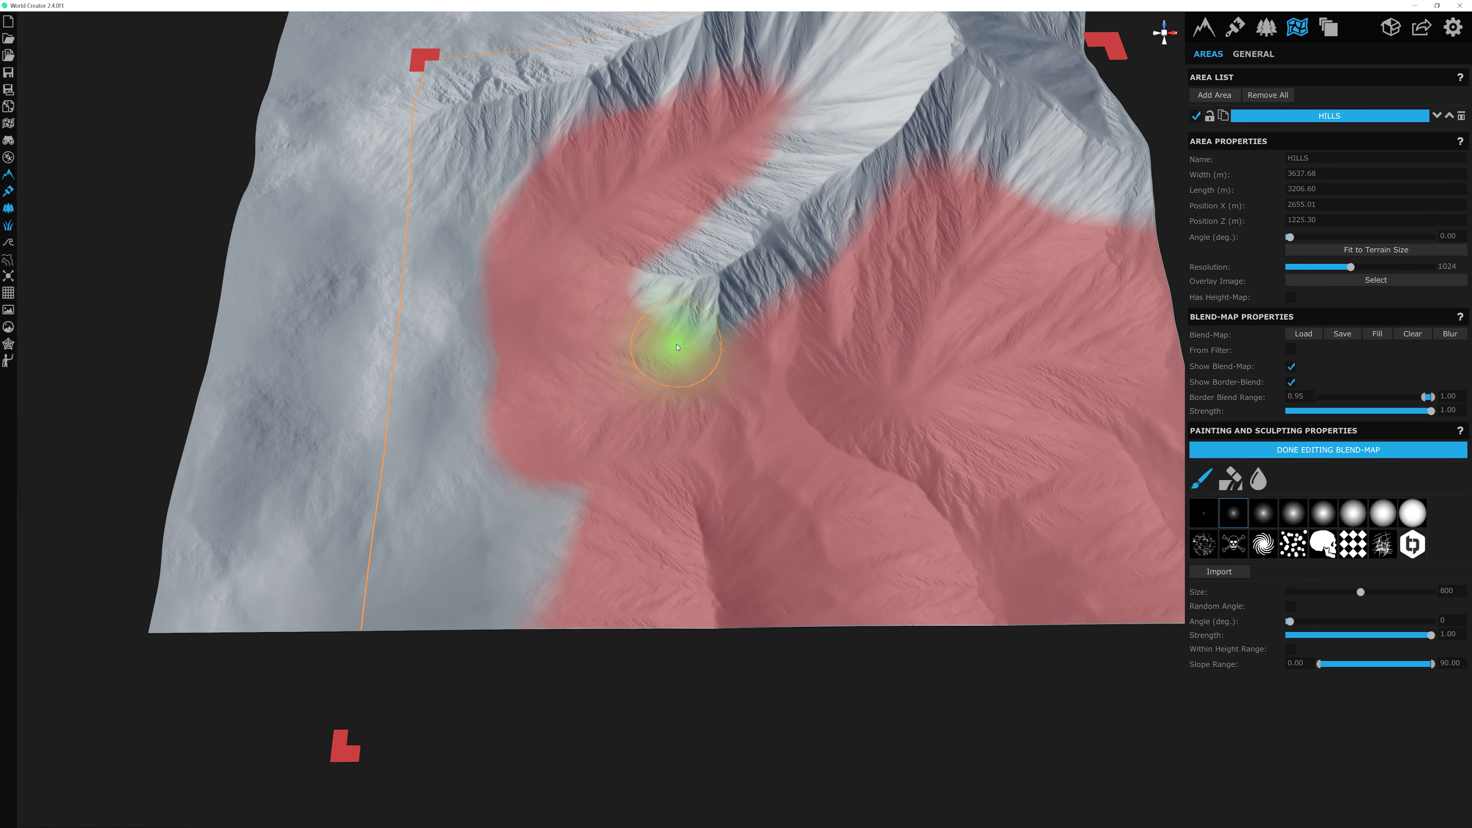
Step: Switch to the blur brush and reduce its strength to 0.37
{"action": "scroll", "coordinate": [553, 338], "scroll_direction": "up", "scroll_amount": 2}
{"action": "mouse_move", "coordinate": [539, 338]}
{"action": "middle_mouse_down"}
{"action": "mouse_move", "coordinate": [459, 182]}
{"action": "mouse_move", "coordinate": [348, 295]}
{"action": "mouse_move", "coordinate": [397, 337]}
{"action": "middle_mouse_up"}
{"action": "mouse_move", "coordinate": [704, 439]}
{"action": "middle_mouse_down"}
{"action": "mouse_move", "coordinate": [789, 421]}
{"action": "mouse_move", "coordinate": [728, 432]}
{"action": "middle_mouse_up"}
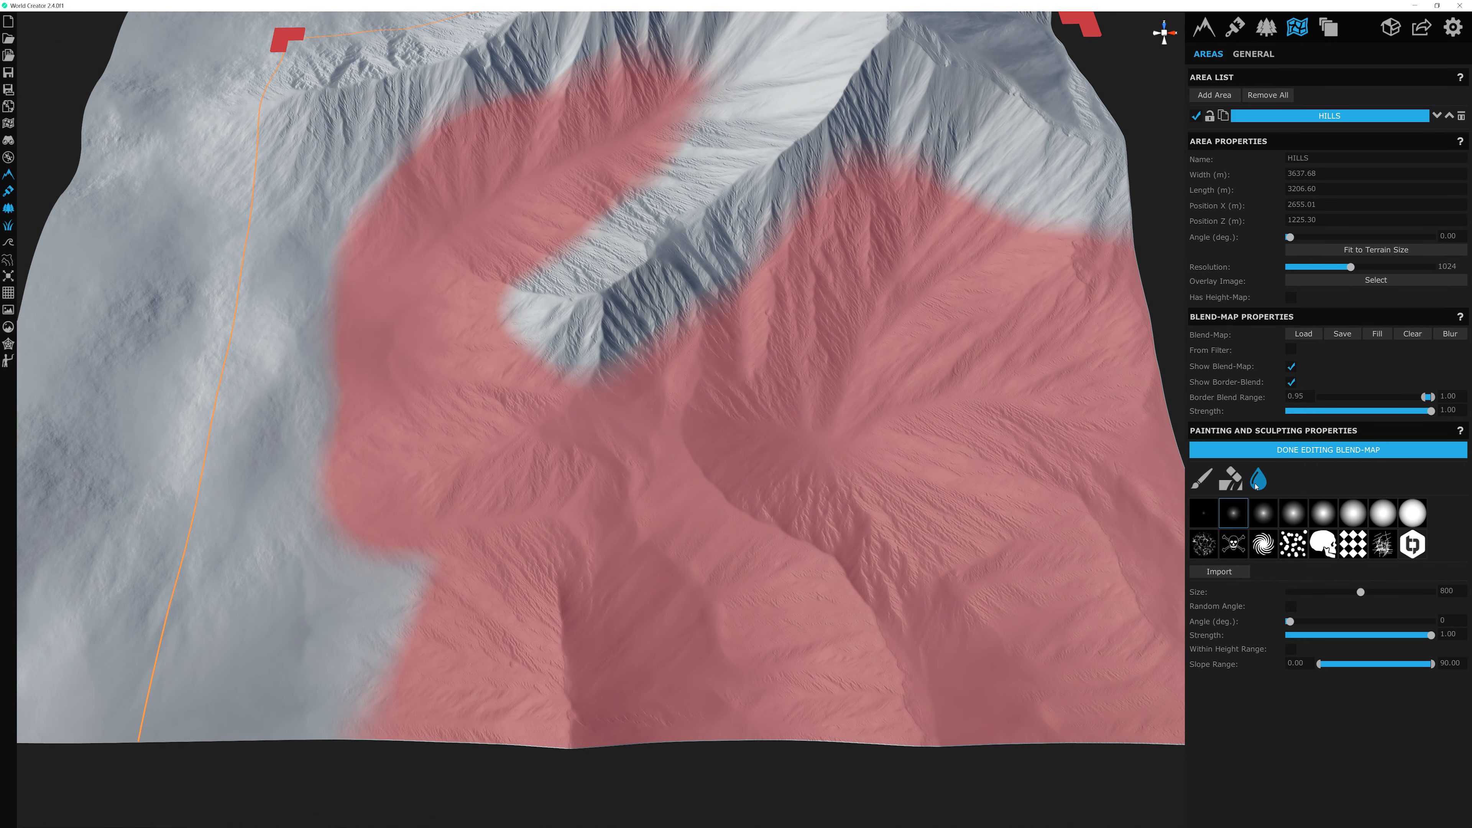
{"action": "middle_click_drag", "start_coordinate": [1052, 517], "coordinate": [1065, 463]}
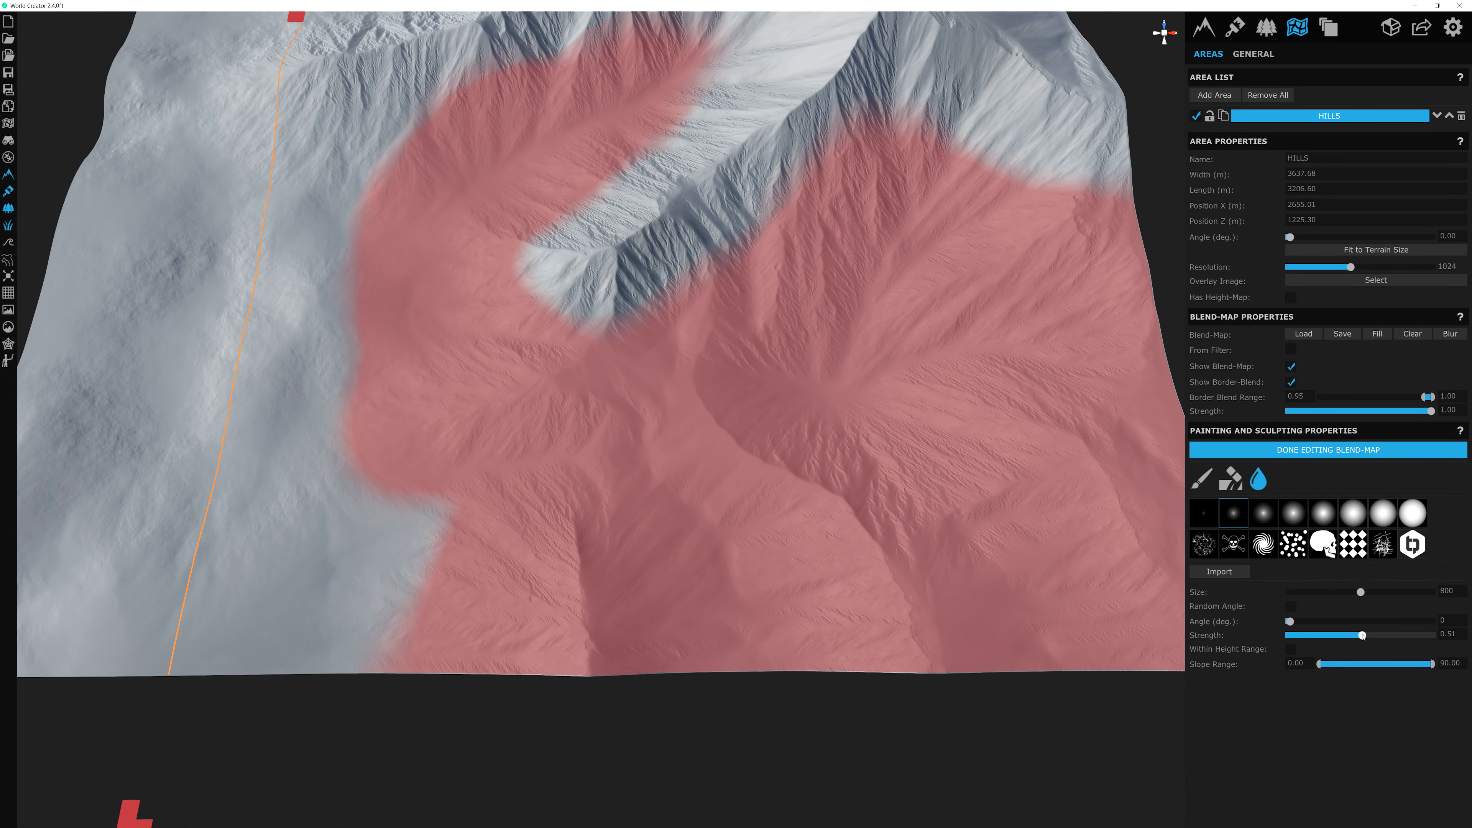
{"action": "left_click_drag", "start_coordinate": [1365, 636], "coordinate": [1342, 636]}
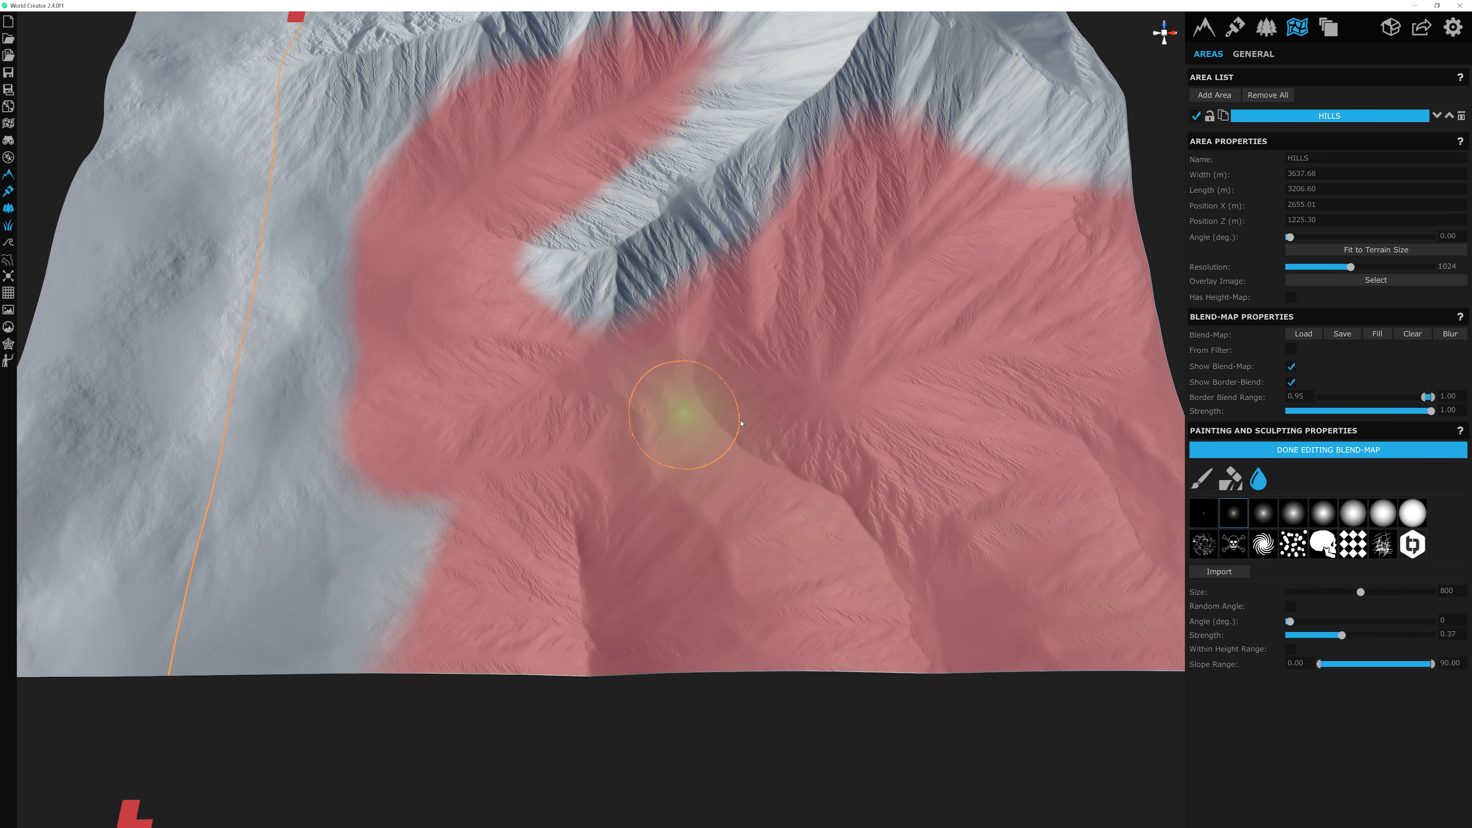
Step: Blur the notched paint edge where the painted slopes meet the flat plain near the terrain's front border
{"action": "middle_click_drag", "start_coordinate": [686, 415], "coordinate": [869, 436]}
{"action": "middle_click_drag", "start_coordinate": [647, 380], "coordinate": [670, 320]}
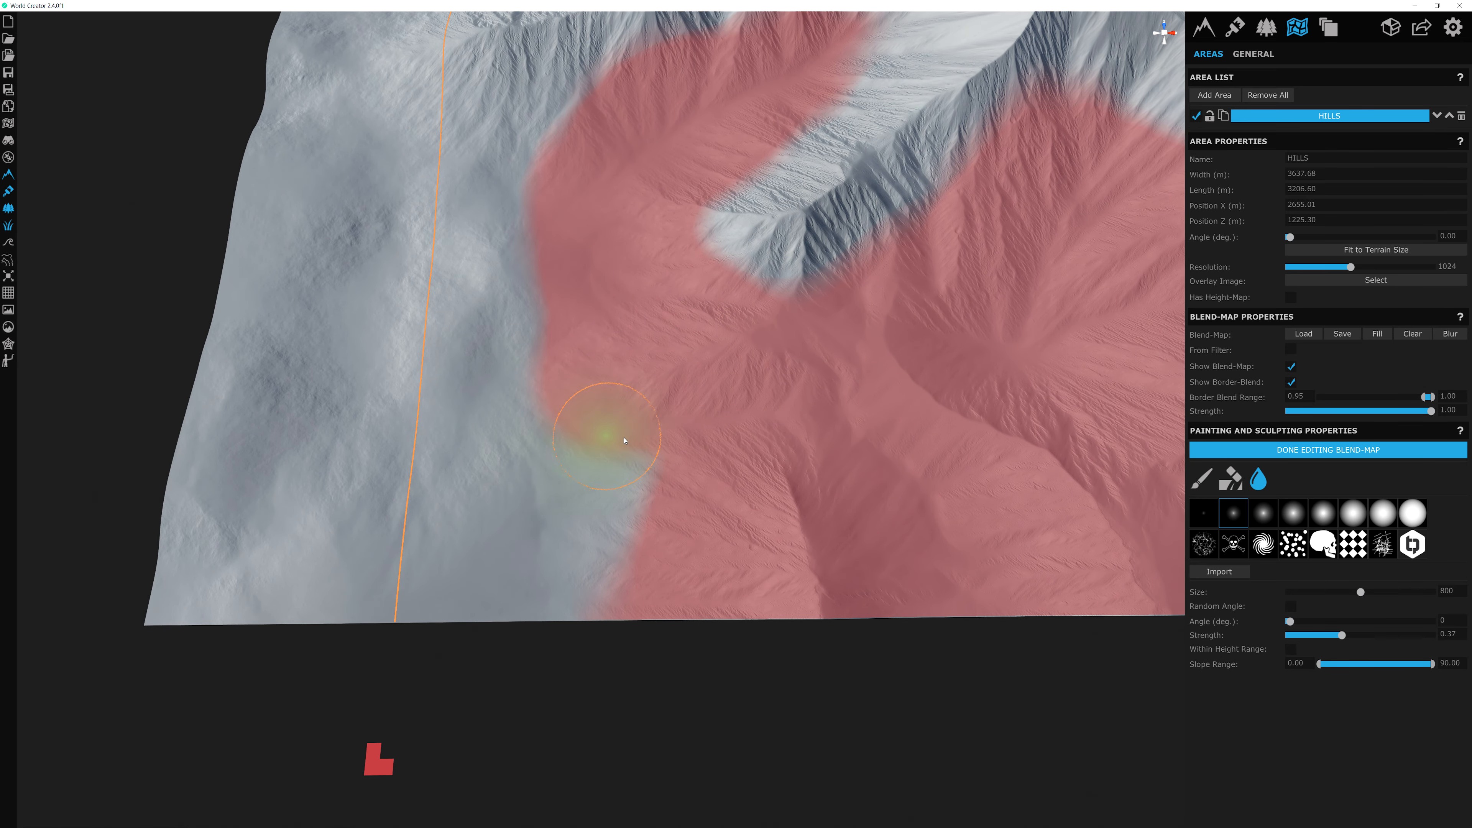
{"action": "mouse_move", "coordinate": [625, 441]}
{"action": "left_mouse_down"}
{"action": "mouse_move", "coordinate": [610, 574]}
{"action": "mouse_move", "coordinate": [644, 436]}
{"action": "mouse_move", "coordinate": [547, 387]}
{"action": "mouse_move", "coordinate": [599, 534]}
{"action": "left_mouse_up"}
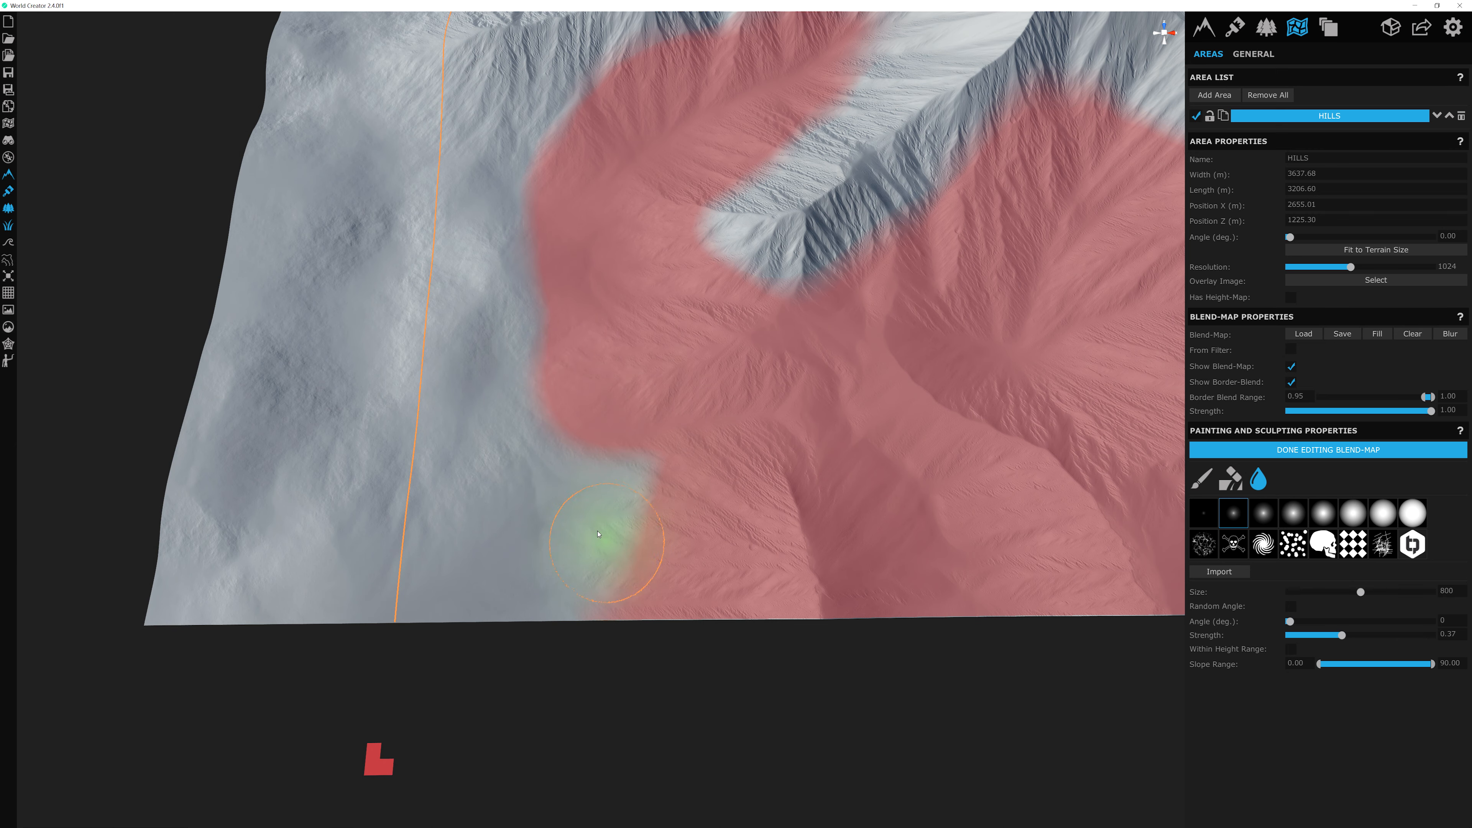
Step: Blur the paint edge from the notch near the front border along the outer curve and around the bare ridge
{"action": "mouse_move", "coordinate": [612, 587]}
{"action": "left_mouse_down"}
{"action": "mouse_move", "coordinate": [597, 574]}
{"action": "mouse_move", "coordinate": [620, 467]}
{"action": "mouse_move", "coordinate": [524, 334]}
{"action": "mouse_move", "coordinate": [534, 366]}
{"action": "mouse_move", "coordinate": [508, 235]}
{"action": "mouse_move", "coordinate": [639, 480]}
{"action": "left_mouse_up"}
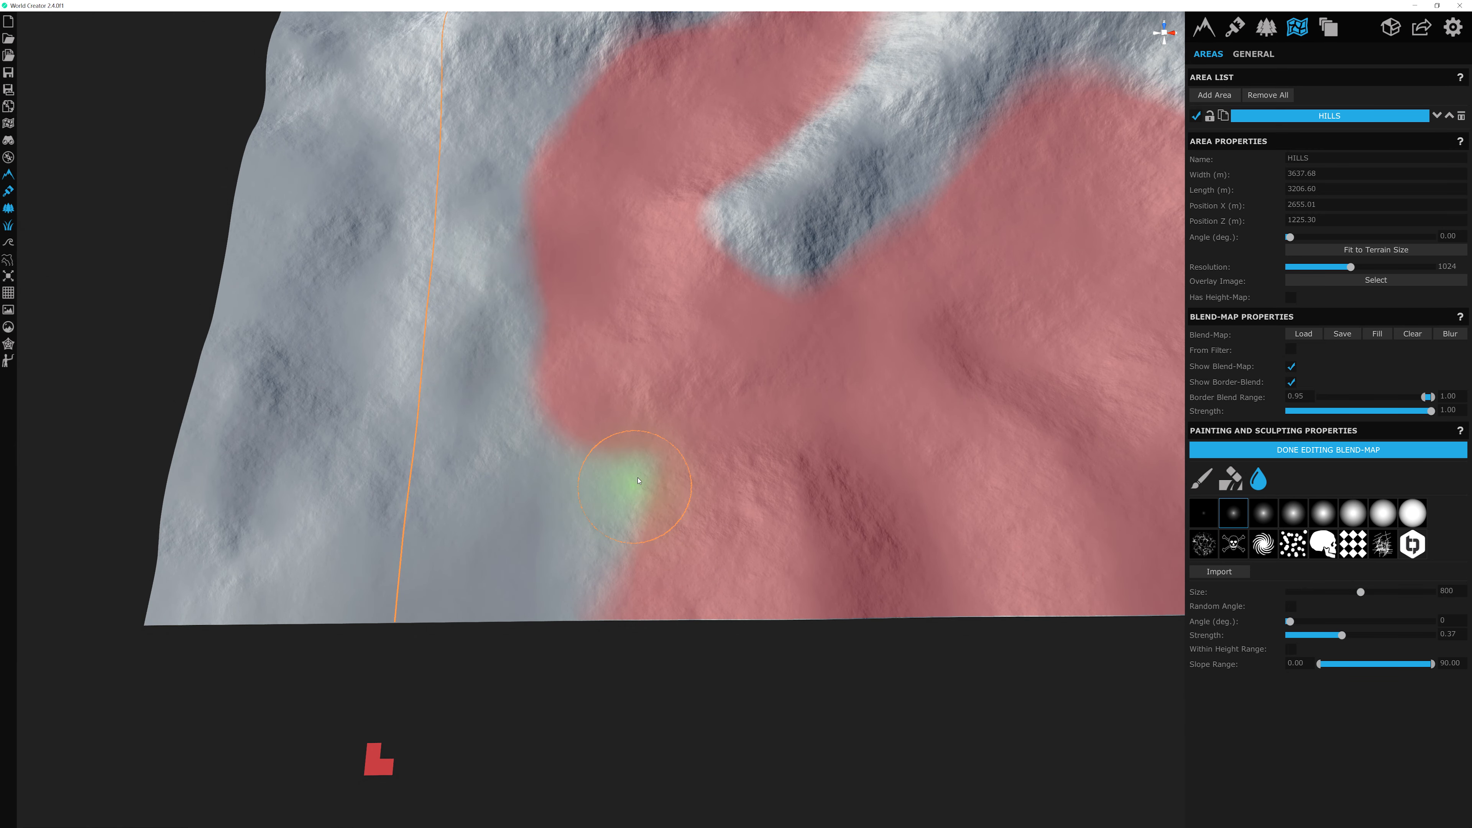
{"action": "key", "text": "w"}
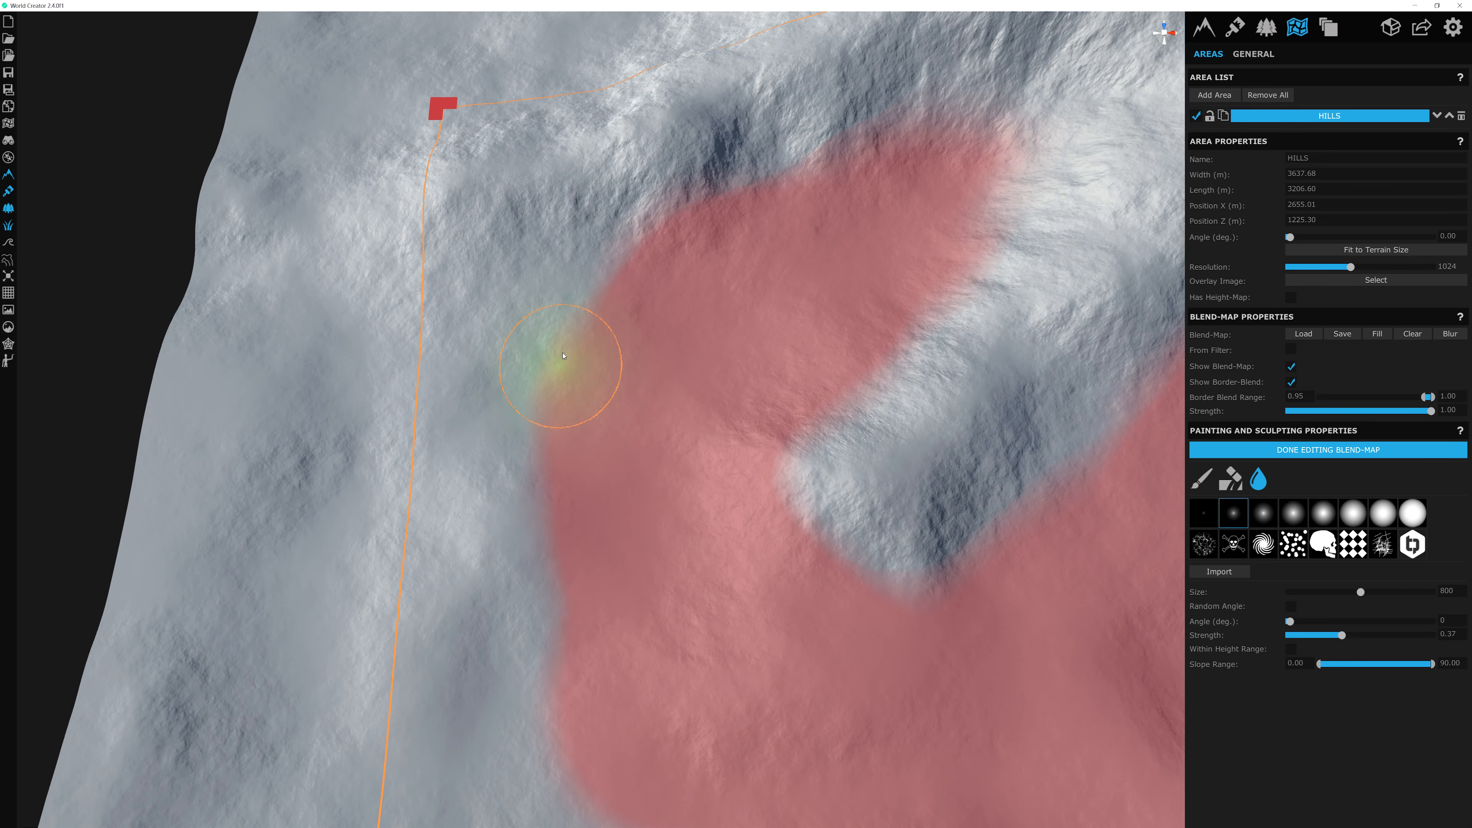
{"action": "mouse_move", "coordinate": [554, 367]}
{"action": "left_mouse_down"}
{"action": "mouse_move", "coordinate": [650, 237]}
{"action": "mouse_move", "coordinate": [870, 110]}
{"action": "mouse_move", "coordinate": [800, 157]}
{"action": "mouse_move", "coordinate": [894, 131]}
{"action": "left_mouse_up"}
{"action": "middle_click_drag", "start_coordinate": [812, 380], "coordinate": [657, 276]}
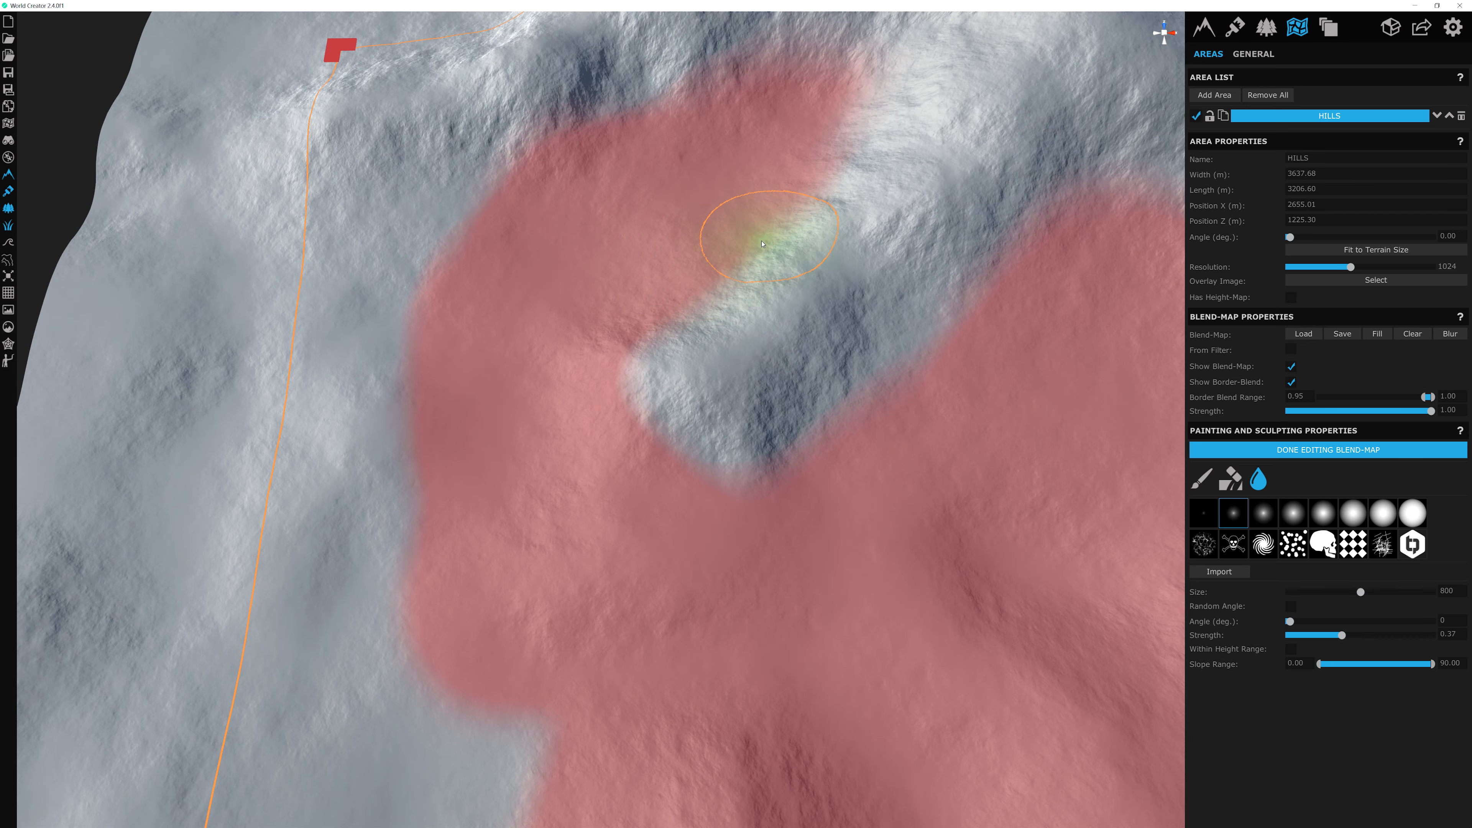
{"action": "mouse_move", "coordinate": [759, 231]}
{"action": "left_mouse_down"}
{"action": "mouse_move", "coordinate": [812, 455]}
{"action": "mouse_move", "coordinate": [636, 430]}
{"action": "mouse_move", "coordinate": [911, 374]}
{"action": "left_mouse_up"}
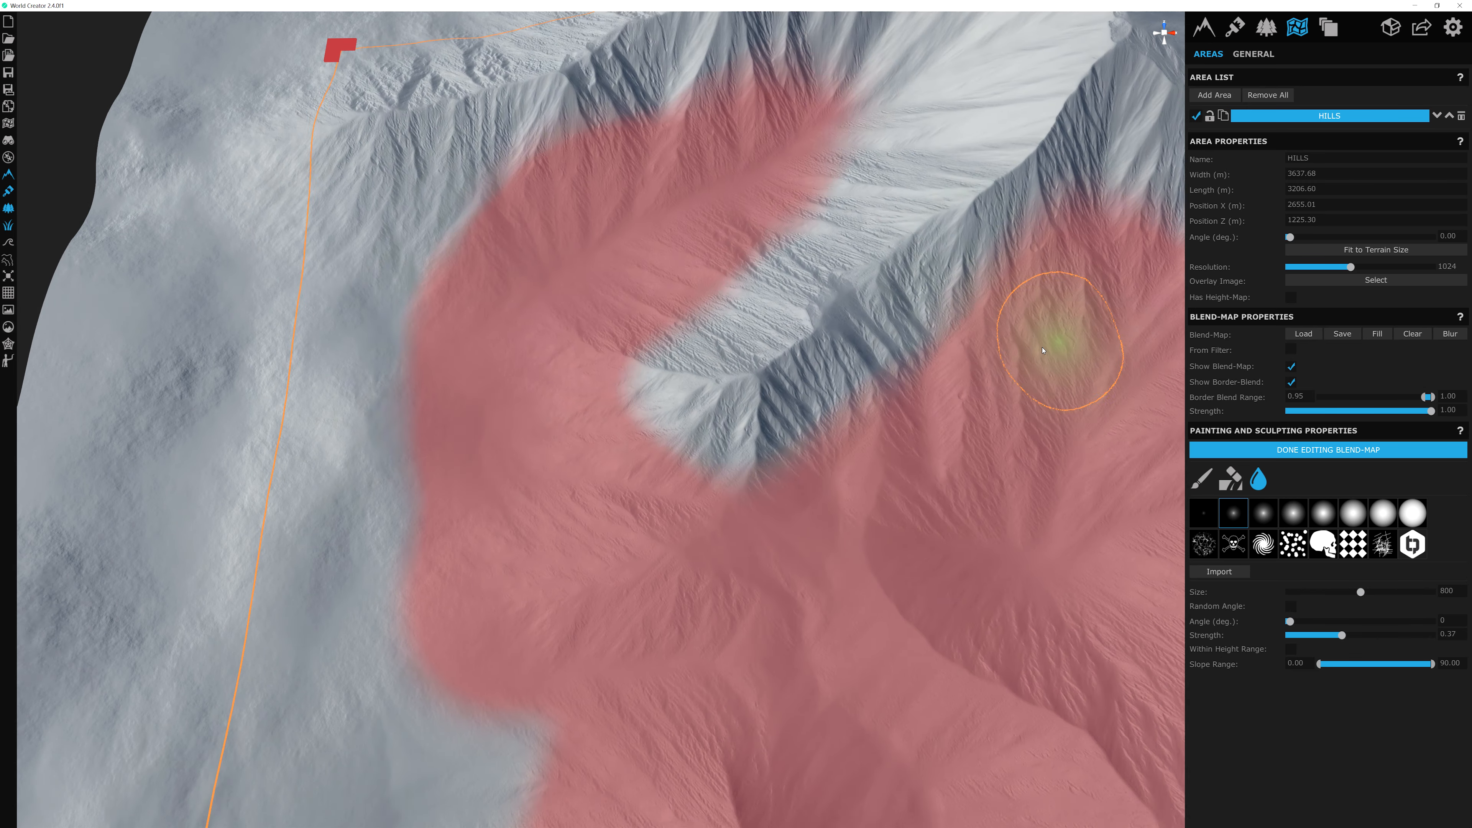
Step: Blur the paint edge across the upper slopes beyond the bare ridge and finish editing the blend-map
{"action": "middle_click_drag", "start_coordinate": [1072, 232], "coordinate": [782, 256]}
{"action": "mouse_move", "coordinate": [913, 289]}
{"action": "left_mouse_down"}
{"action": "mouse_move", "coordinate": [843, 248]}
{"action": "mouse_move", "coordinate": [1062, 350]}
{"action": "mouse_move", "coordinate": [838, 247]}
{"action": "left_mouse_up"}
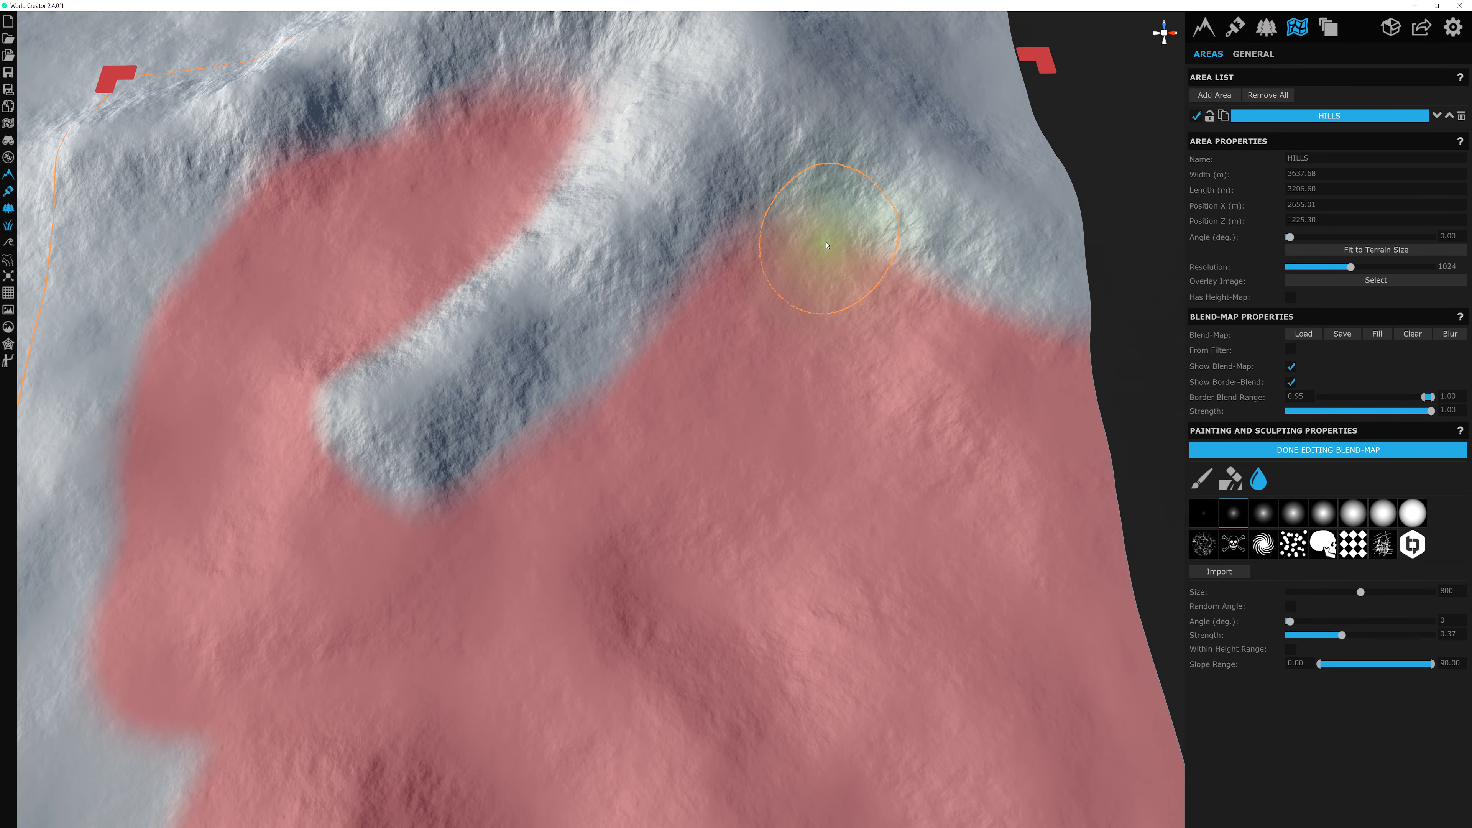
{"action": "scroll", "coordinate": [838, 256], "scroll_direction": "down", "scroll_amount": 3}
{"action": "mouse_move", "coordinate": [830, 391]}
{"action": "middle_mouse_down"}
{"action": "mouse_move", "coordinate": [892, 338]}
{"action": "mouse_move", "coordinate": [834, 393]}
{"action": "middle_mouse_up"}
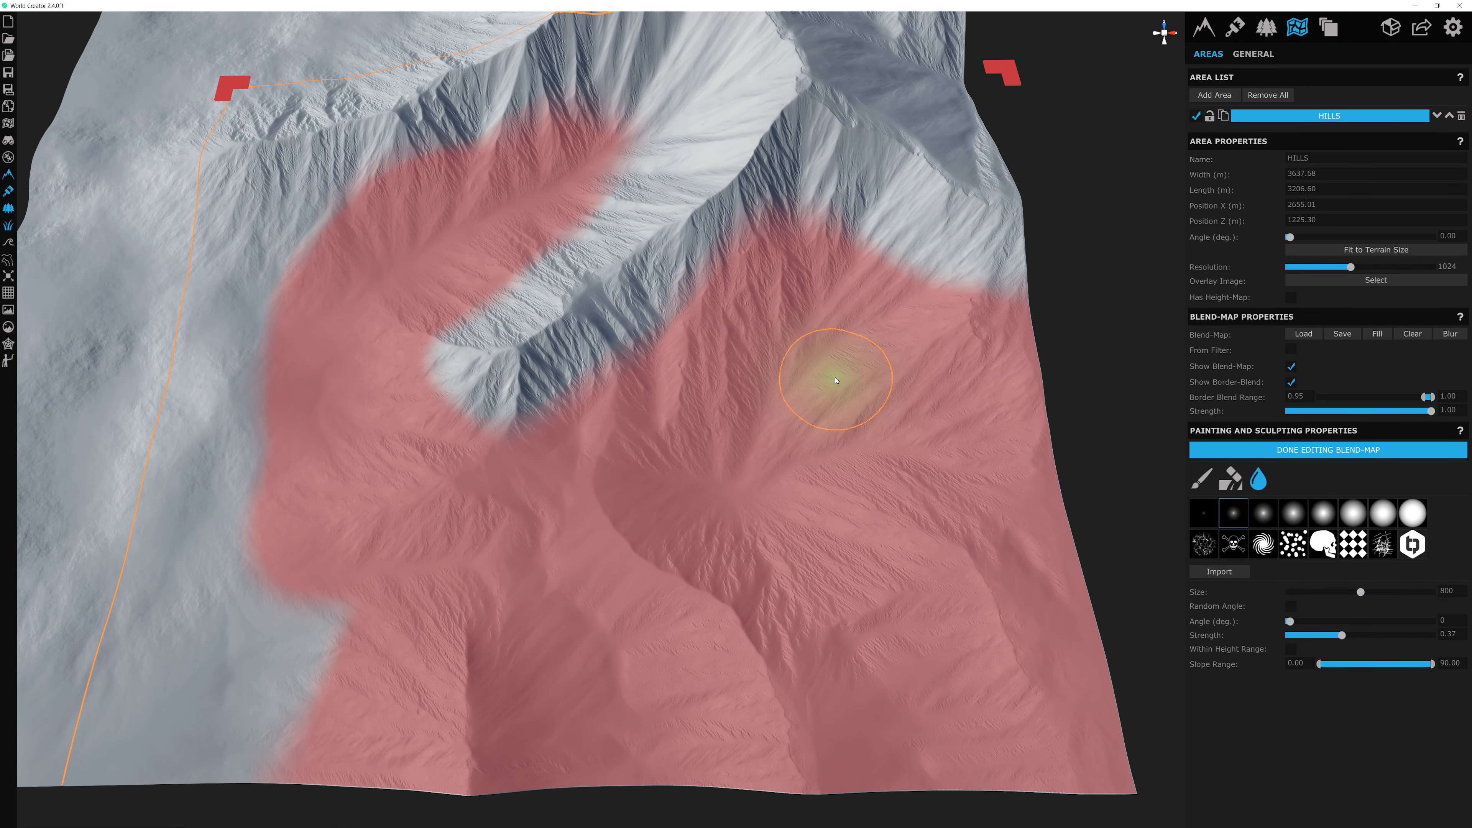
{"action": "mouse_move", "coordinate": [870, 377]}
{"action": "left_mouse_down"}
{"action": "mouse_move", "coordinate": [773, 263]}
{"action": "mouse_move", "coordinate": [619, 370]}
{"action": "mouse_move", "coordinate": [793, 294]}
{"action": "left_mouse_up"}
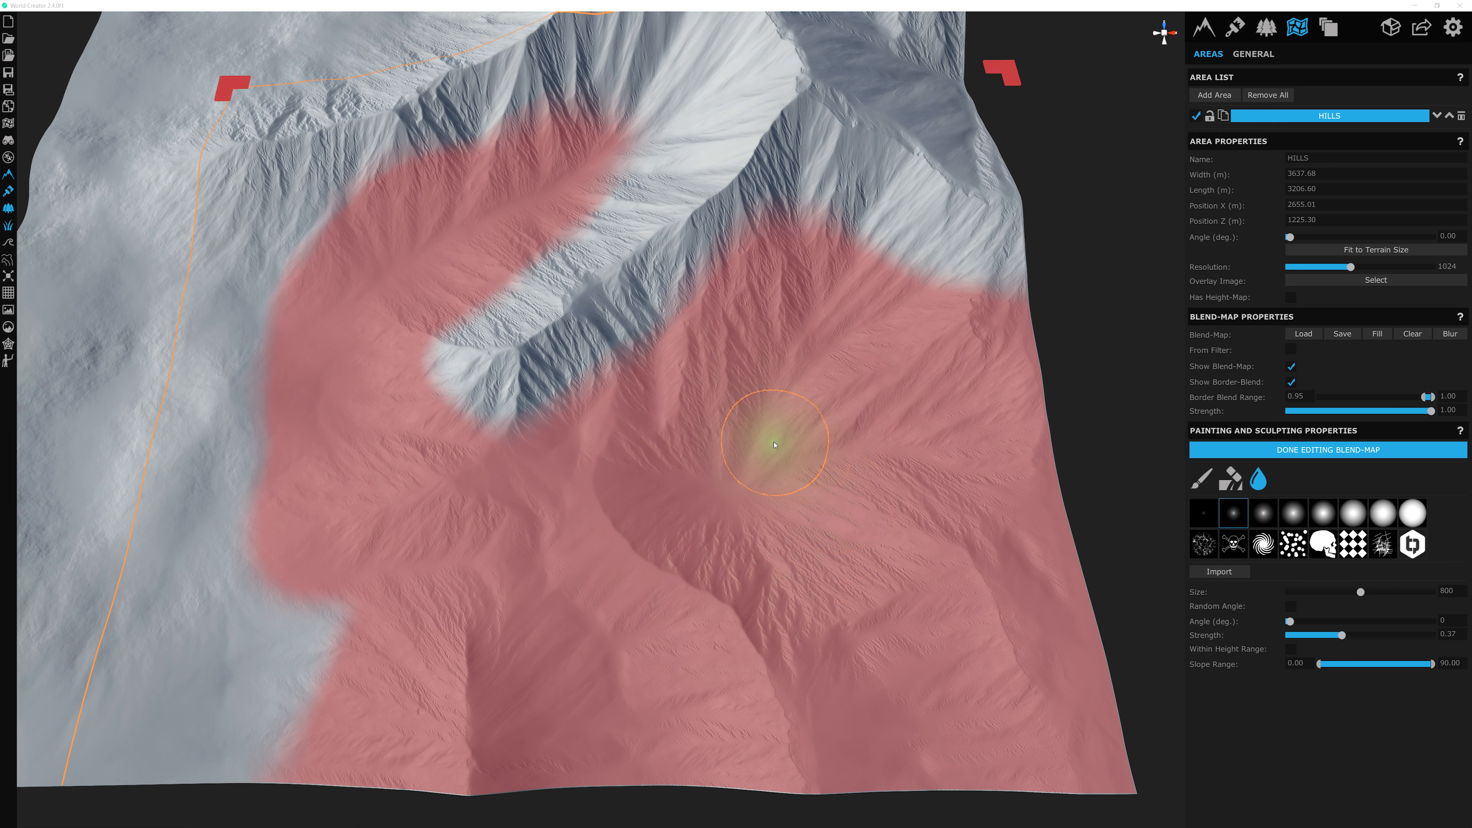
{"action": "left_click", "coordinate": [1329, 450]}
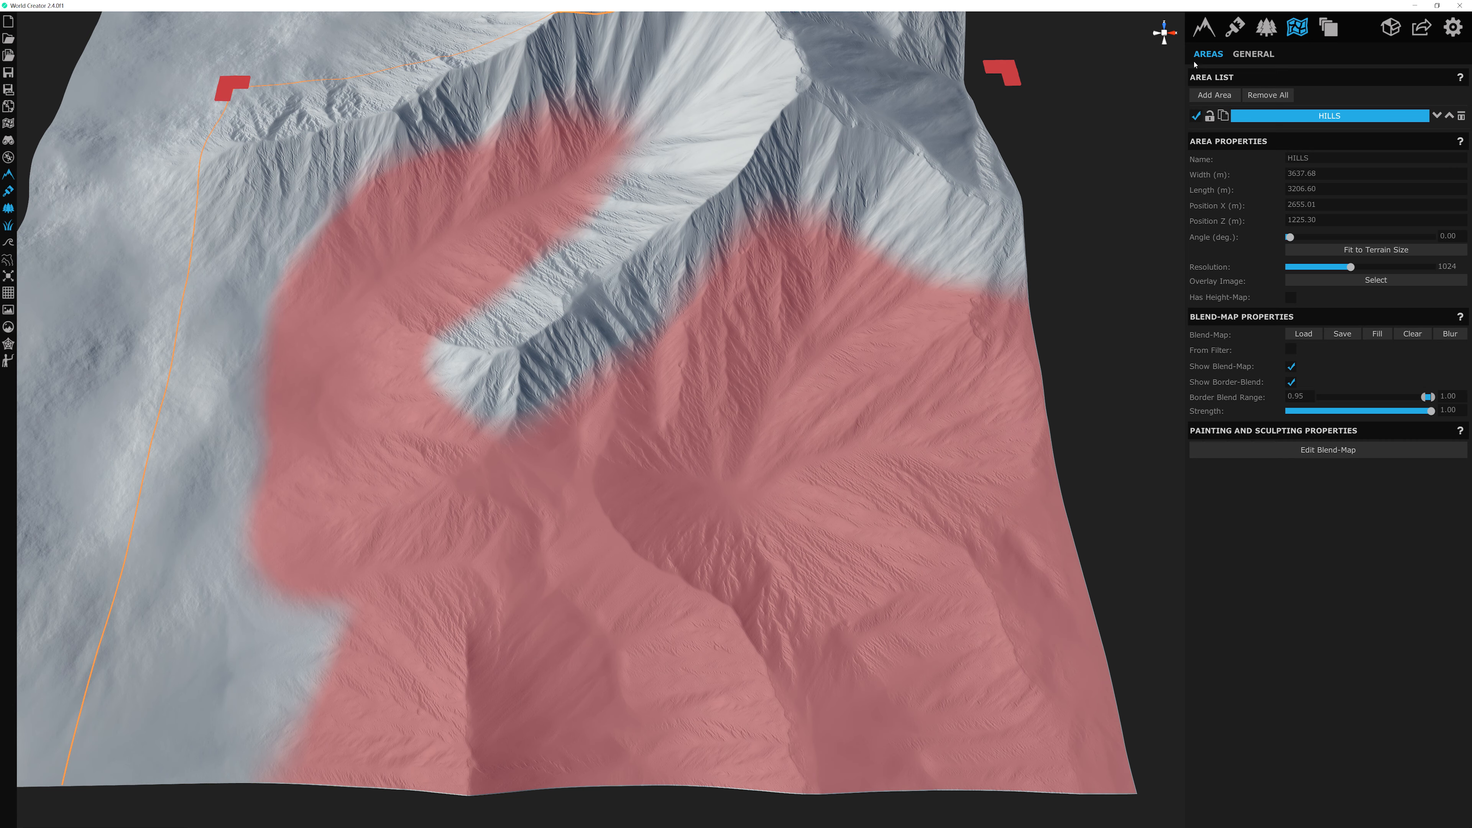
Step: Add a Smooth filter from the General category to the HILLSIDES surface filter layer
{"action": "left_click", "coordinate": [1201, 29]}
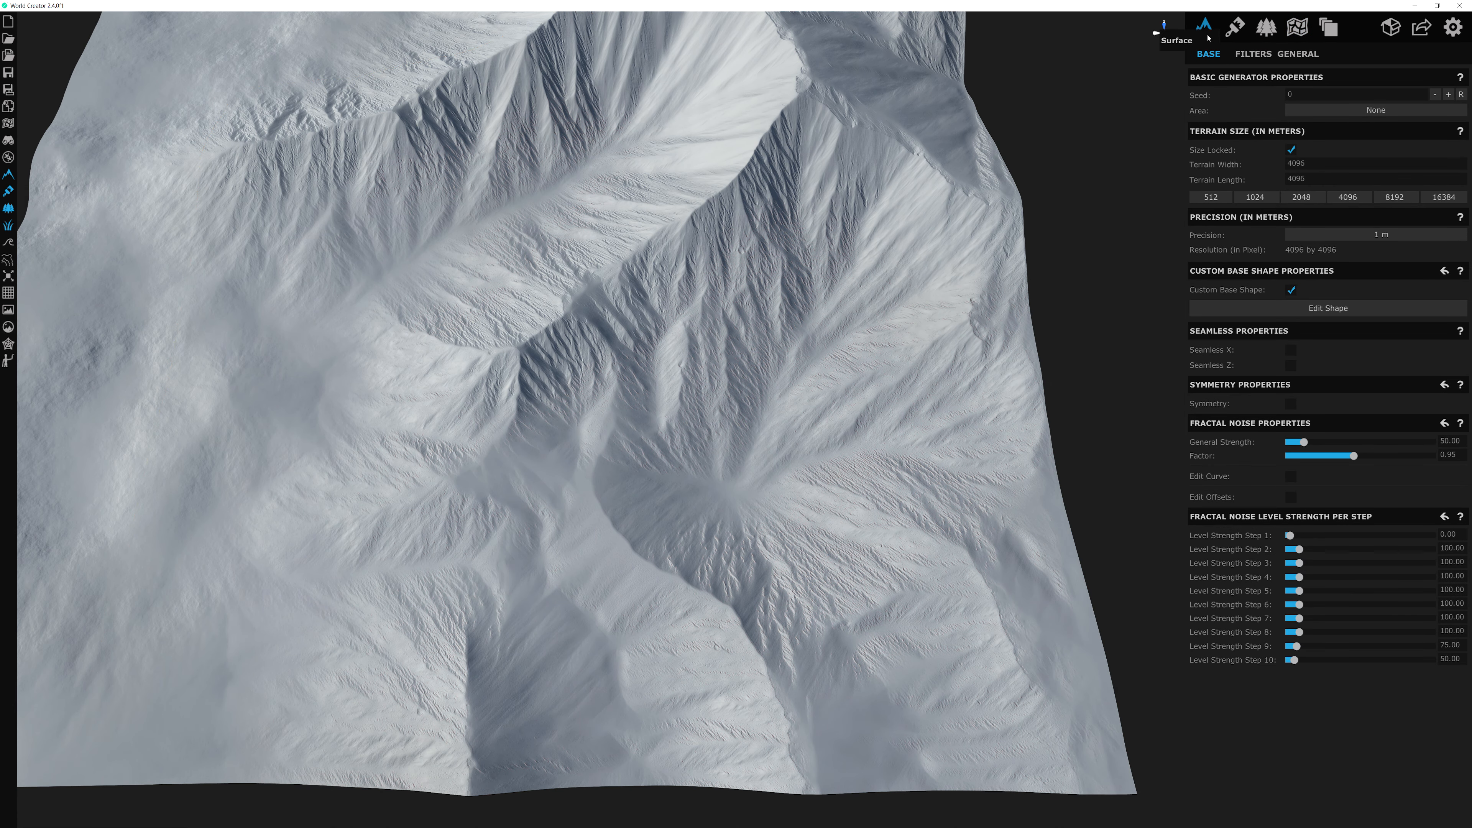
{"action": "left_click", "coordinate": [1252, 54]}
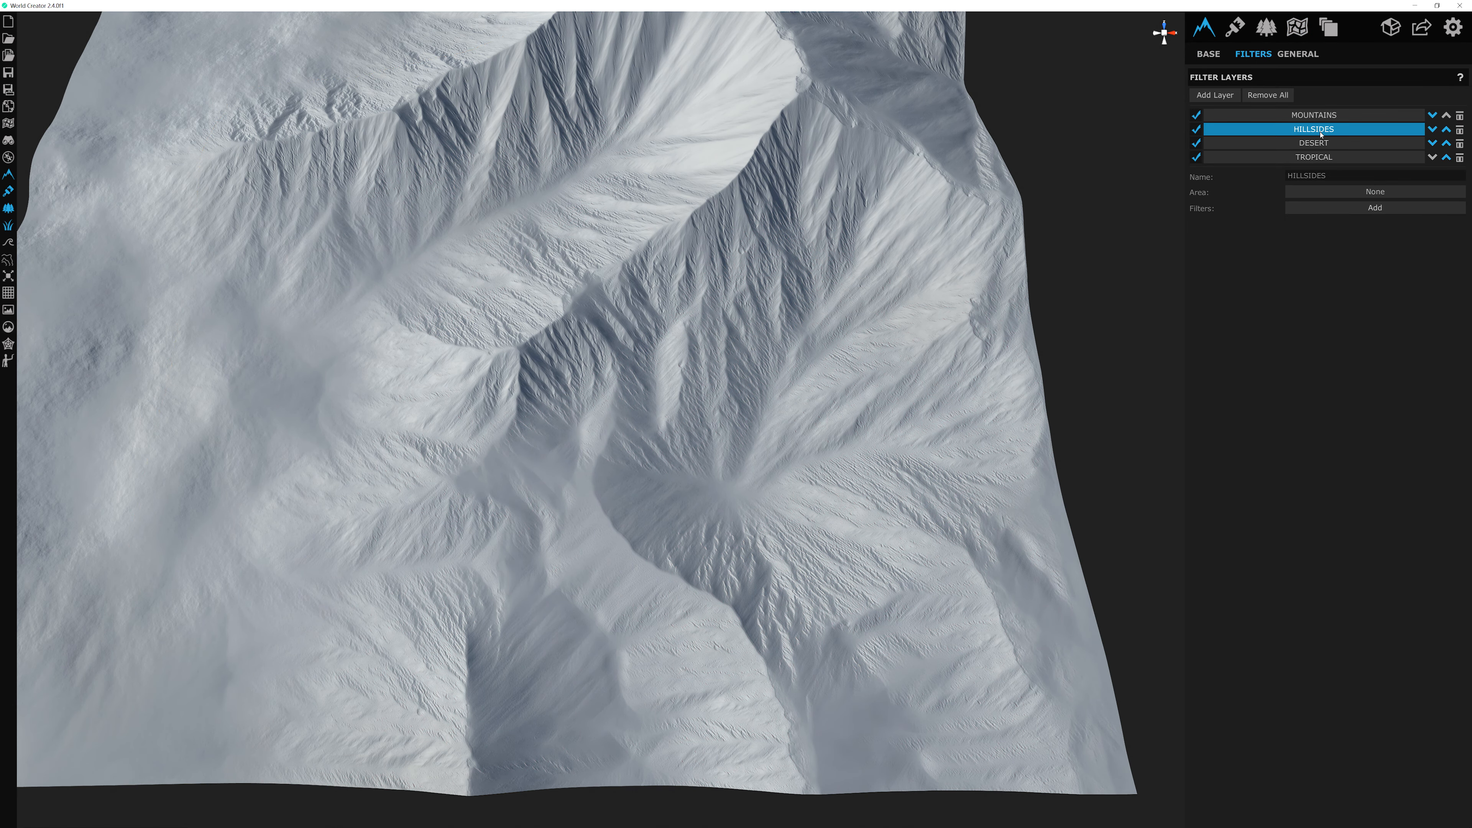
{"action": "middle_click_drag", "start_coordinate": [1044, 159], "coordinate": [1111, 278]}
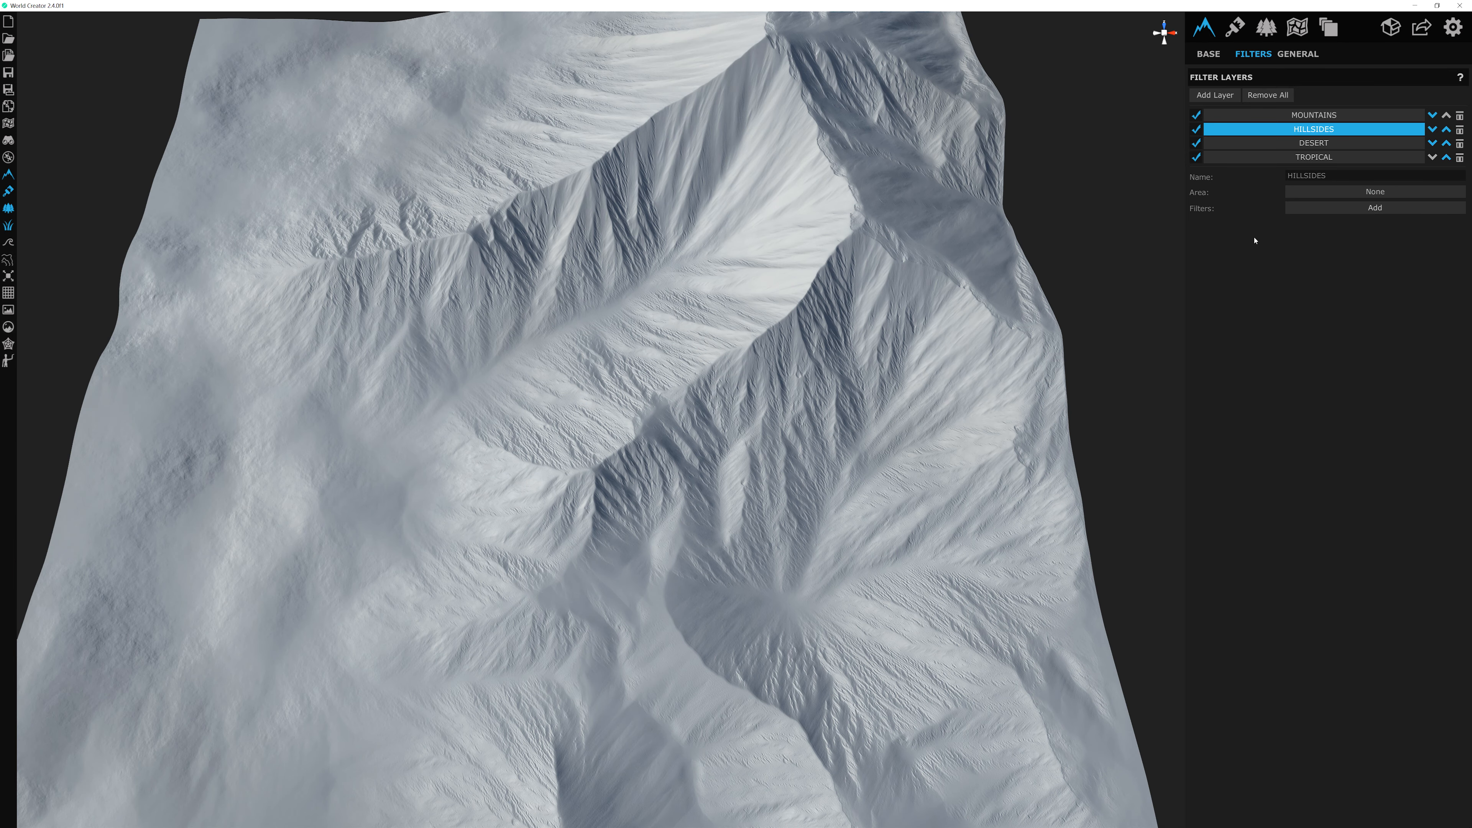
{"action": "left_click", "coordinate": [1375, 208]}
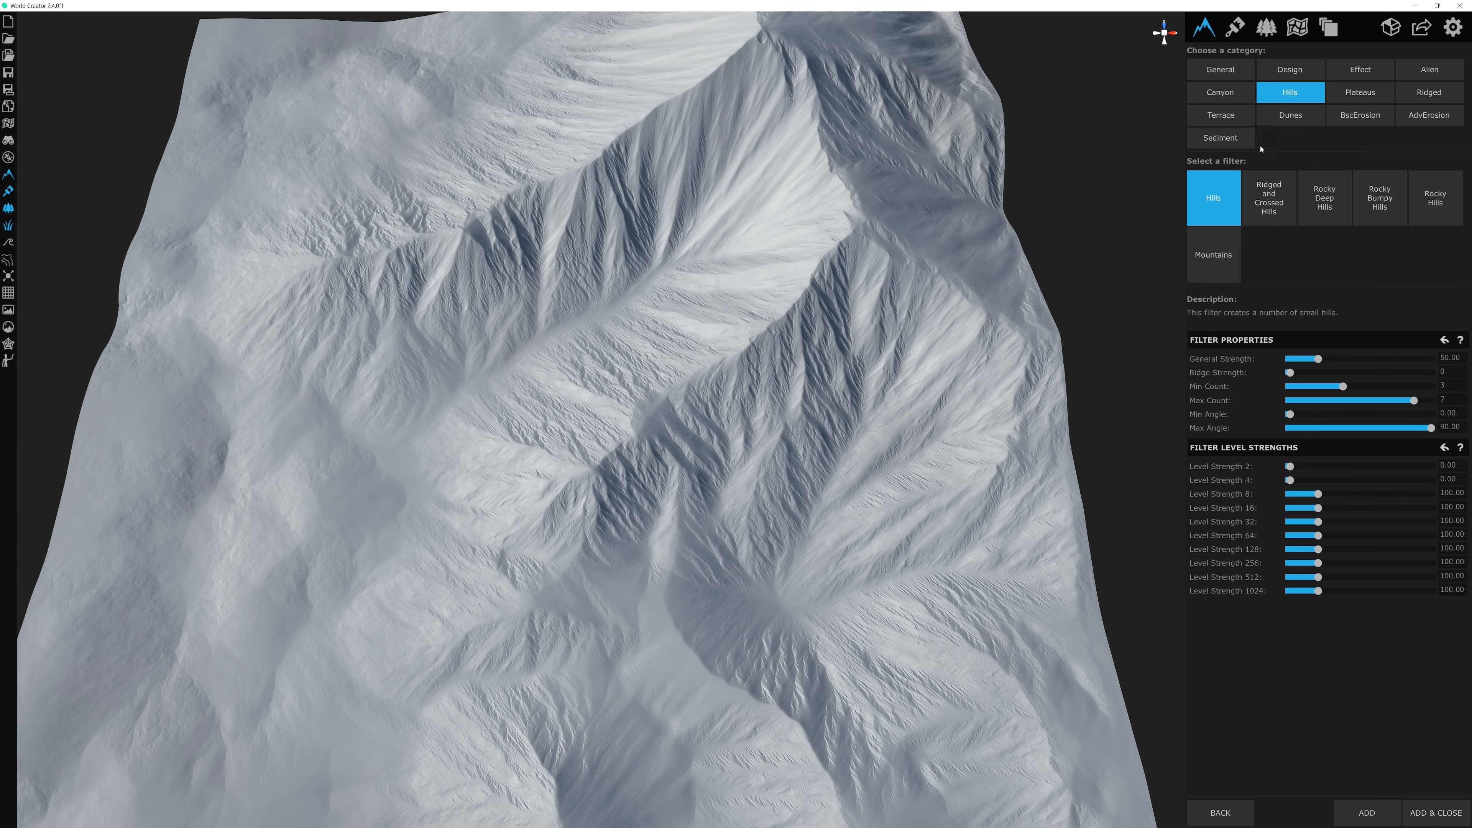
{"action": "left_click", "coordinate": [1232, 77]}
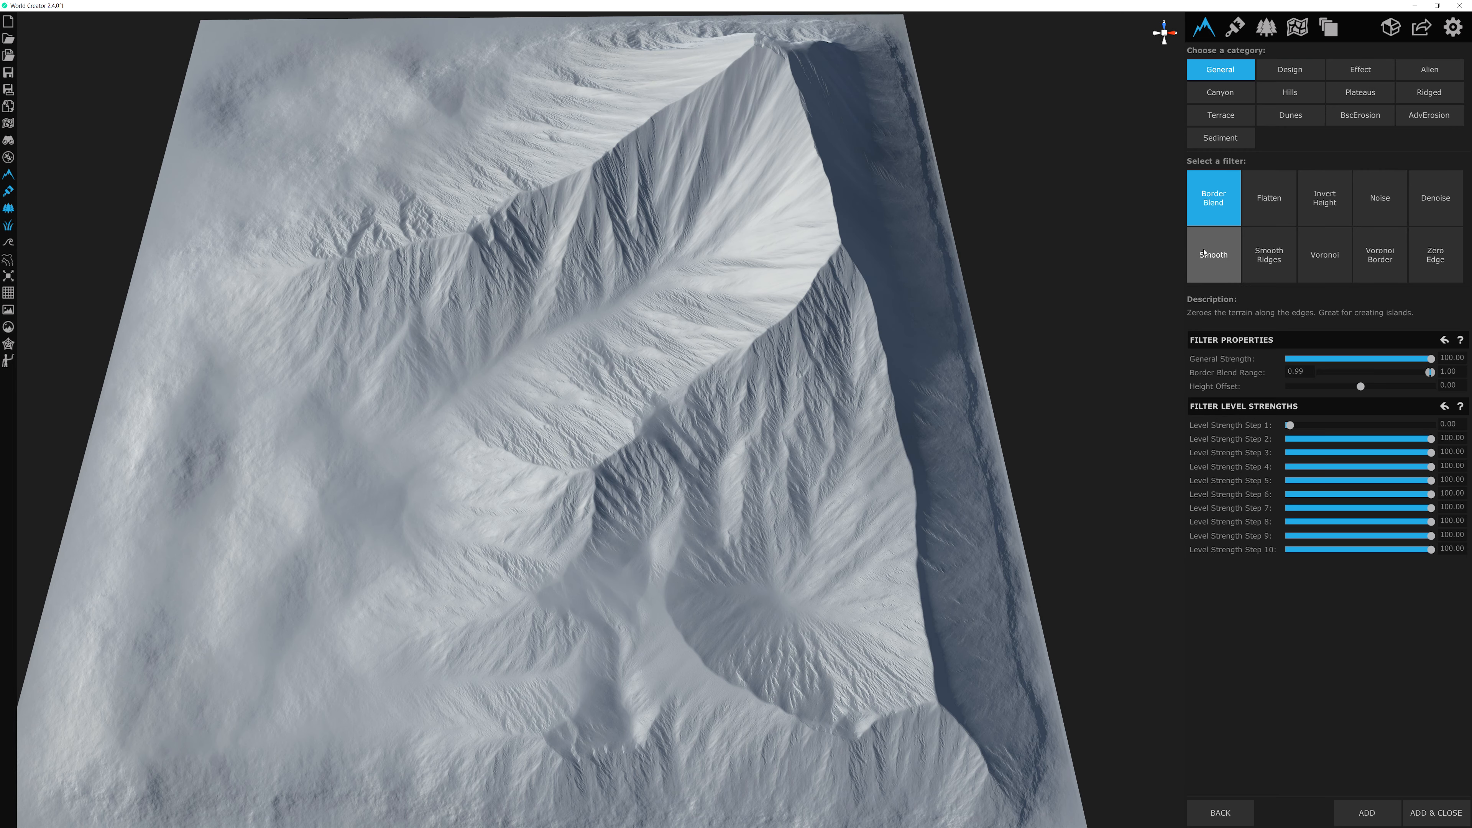
{"action": "left_click", "coordinate": [1218, 259]}
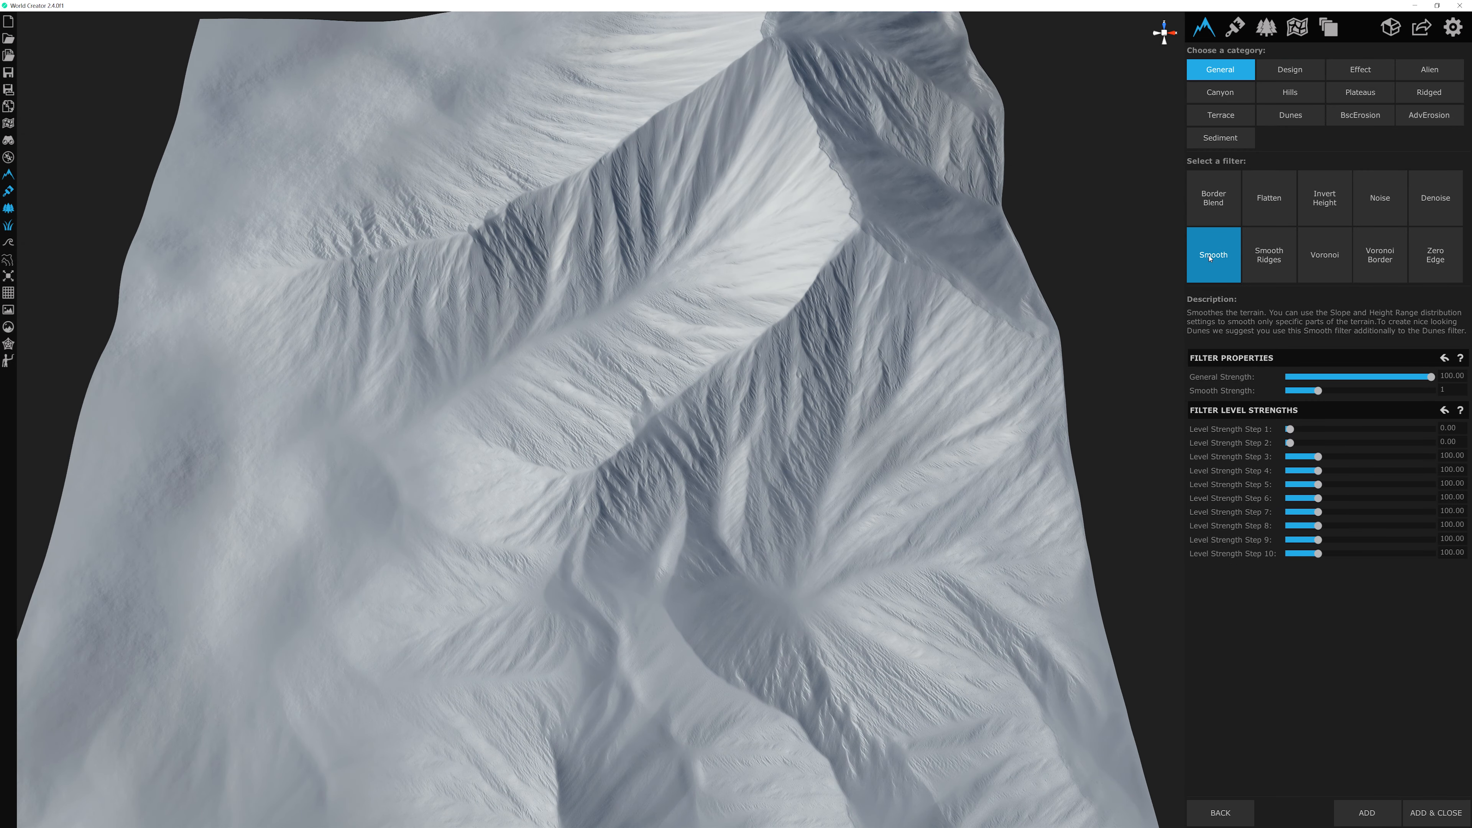
{"action": "left_click", "coordinate": [1436, 813]}
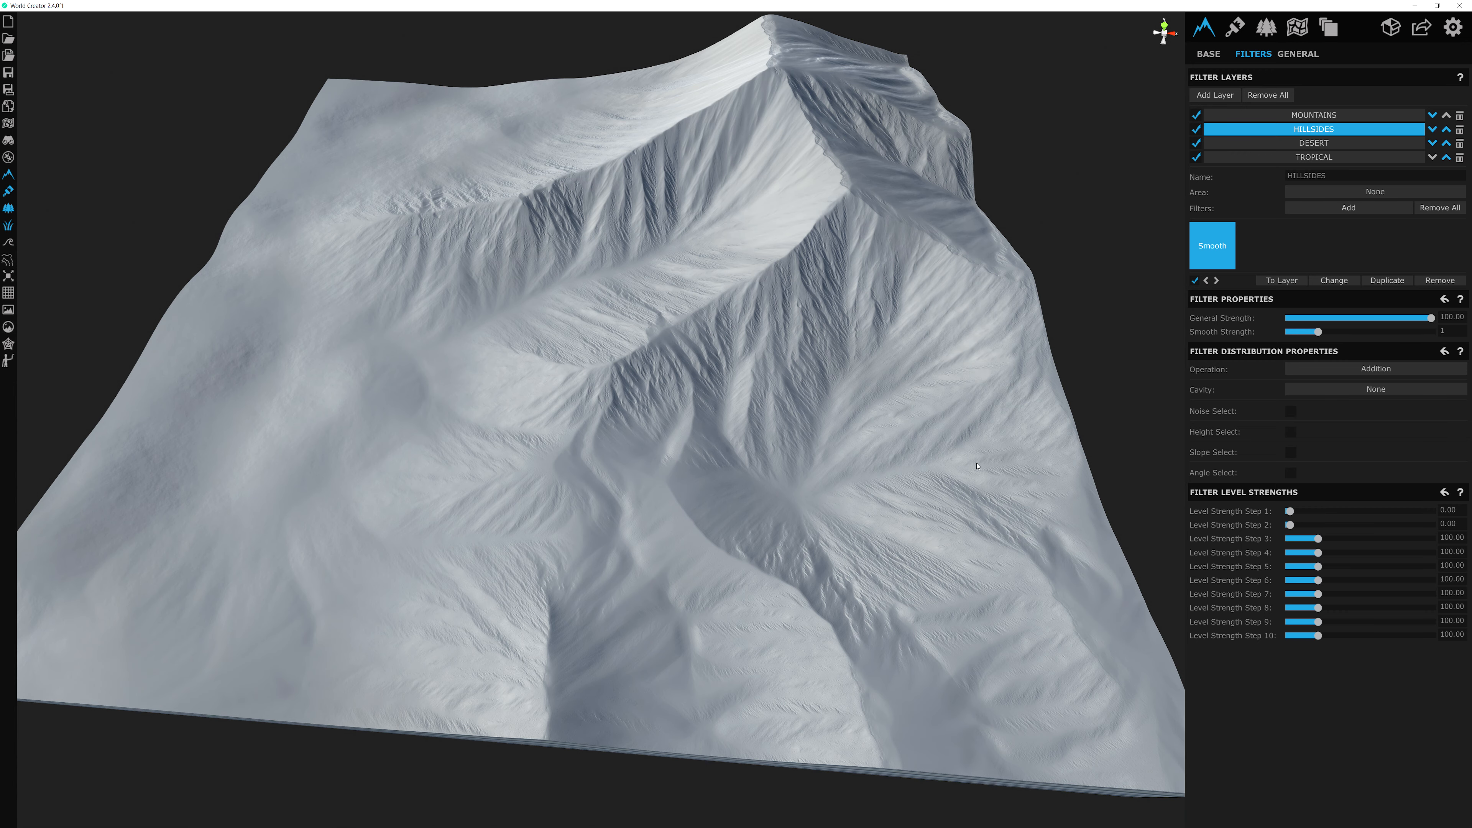
Step: Show the red area overlay on the terrain and restrict the HILLSIDES filter layer to the HILLS area
{"action": "left_click", "coordinate": [8, 123]}
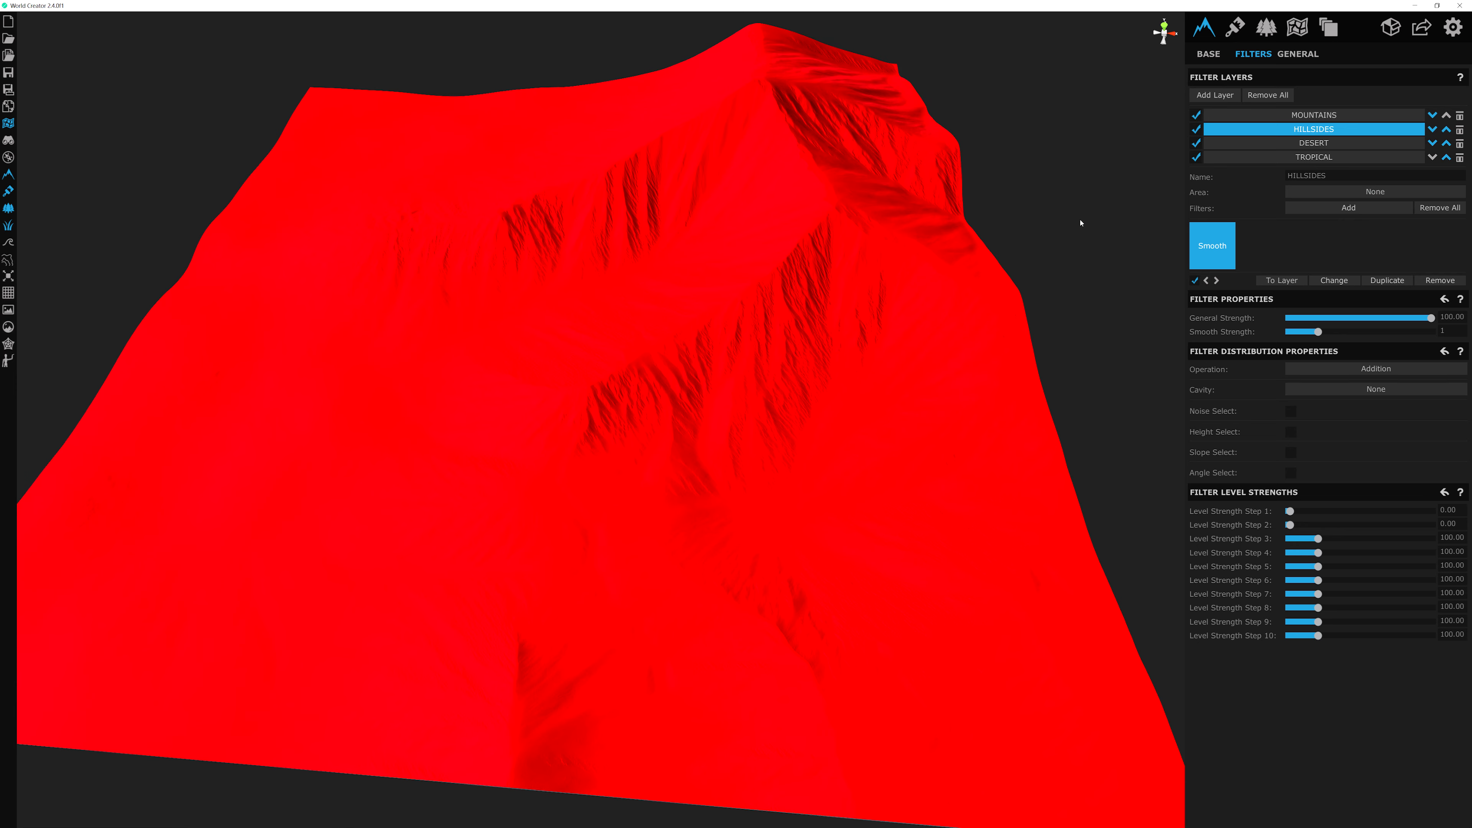
{"action": "left_click", "coordinate": [1403, 195]}
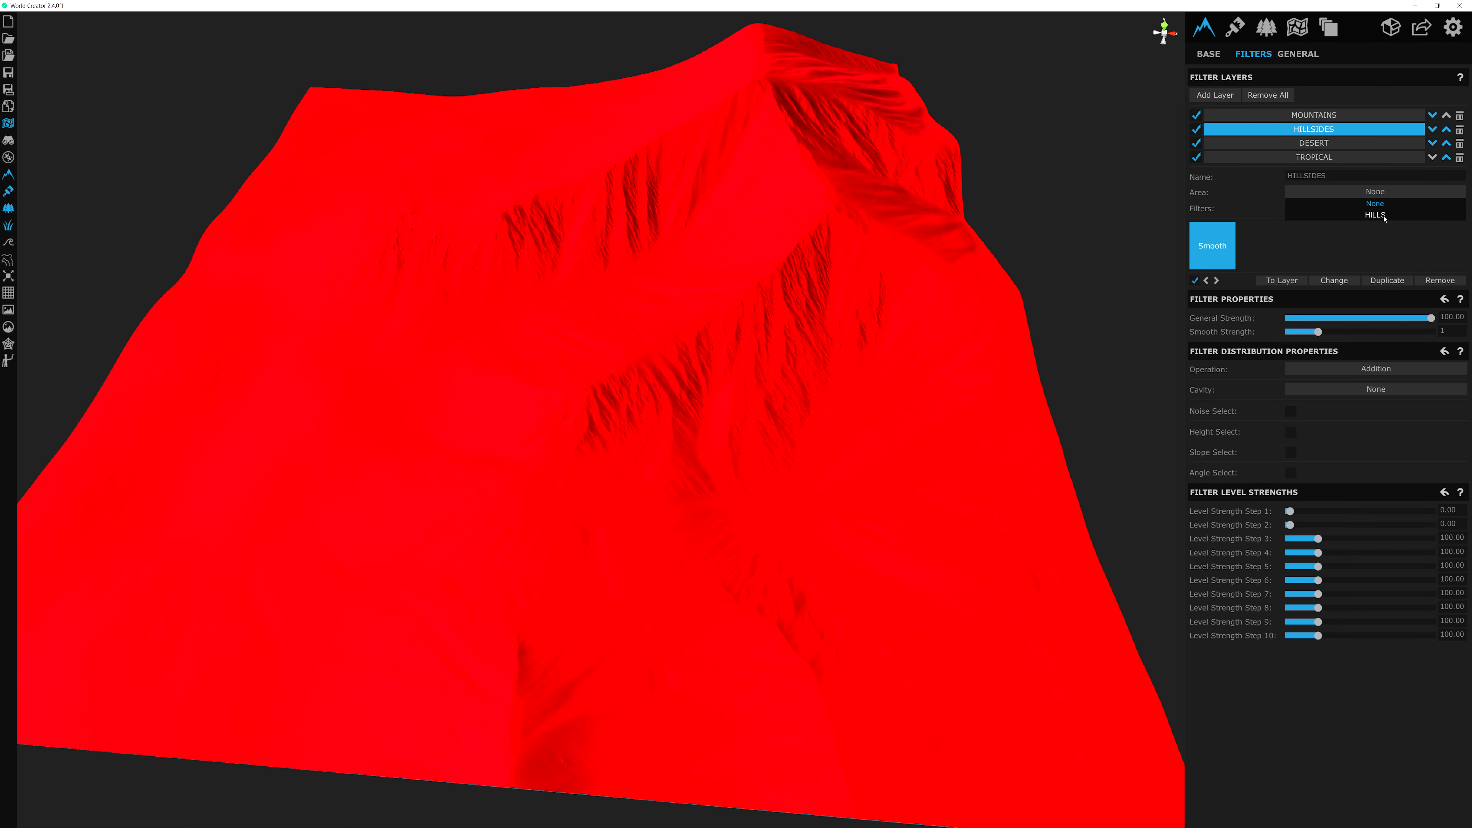
{"action": "left_click", "coordinate": [1383, 216]}
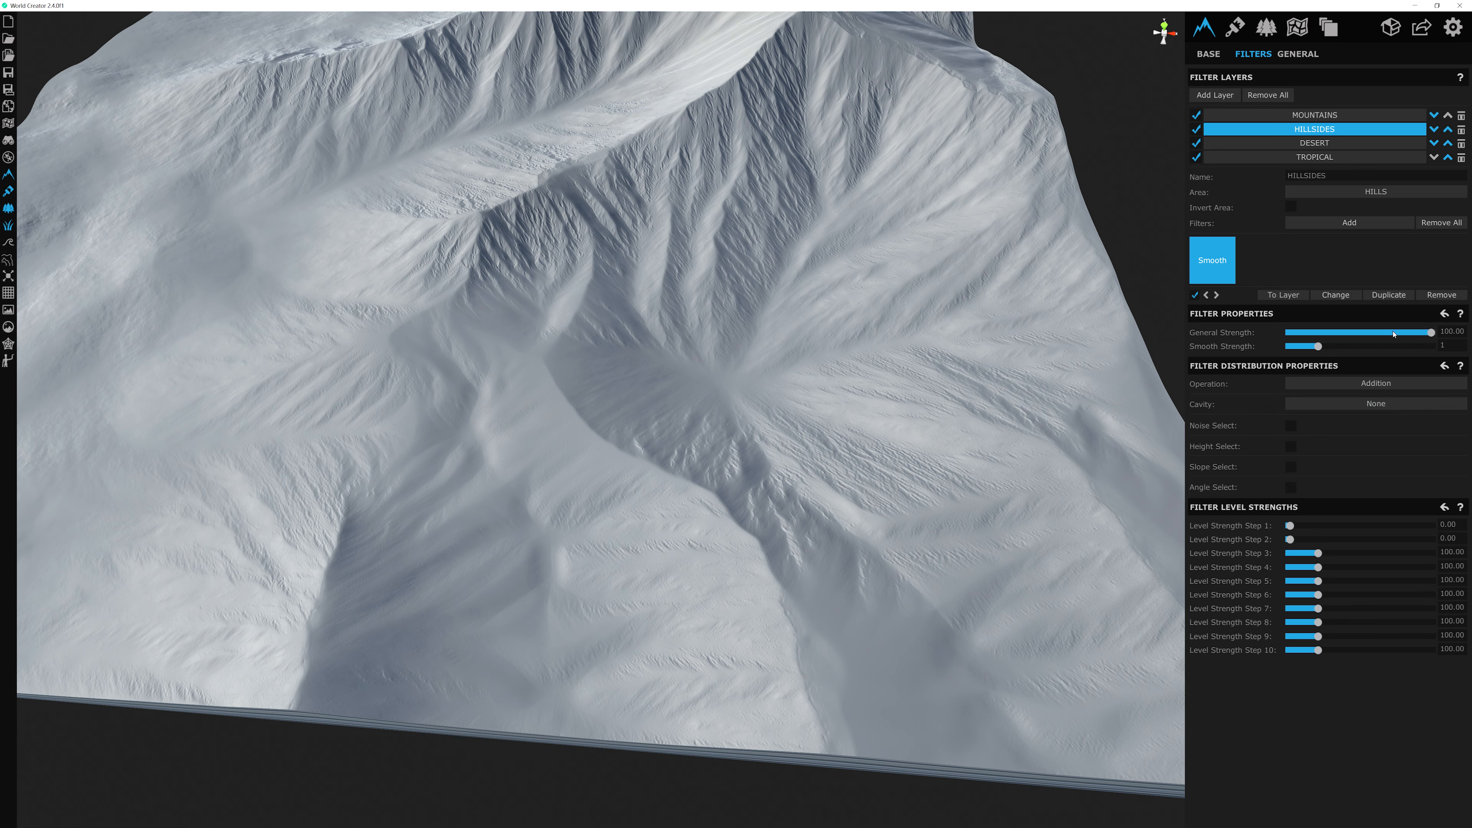
Step: Set the Smooth filter's General Strength to 73.90 and try a Smooth Strength of 4 before returning it to 1
{"action": "left_click_drag", "start_coordinate": [1390, 334], "coordinate": [1393, 337]}
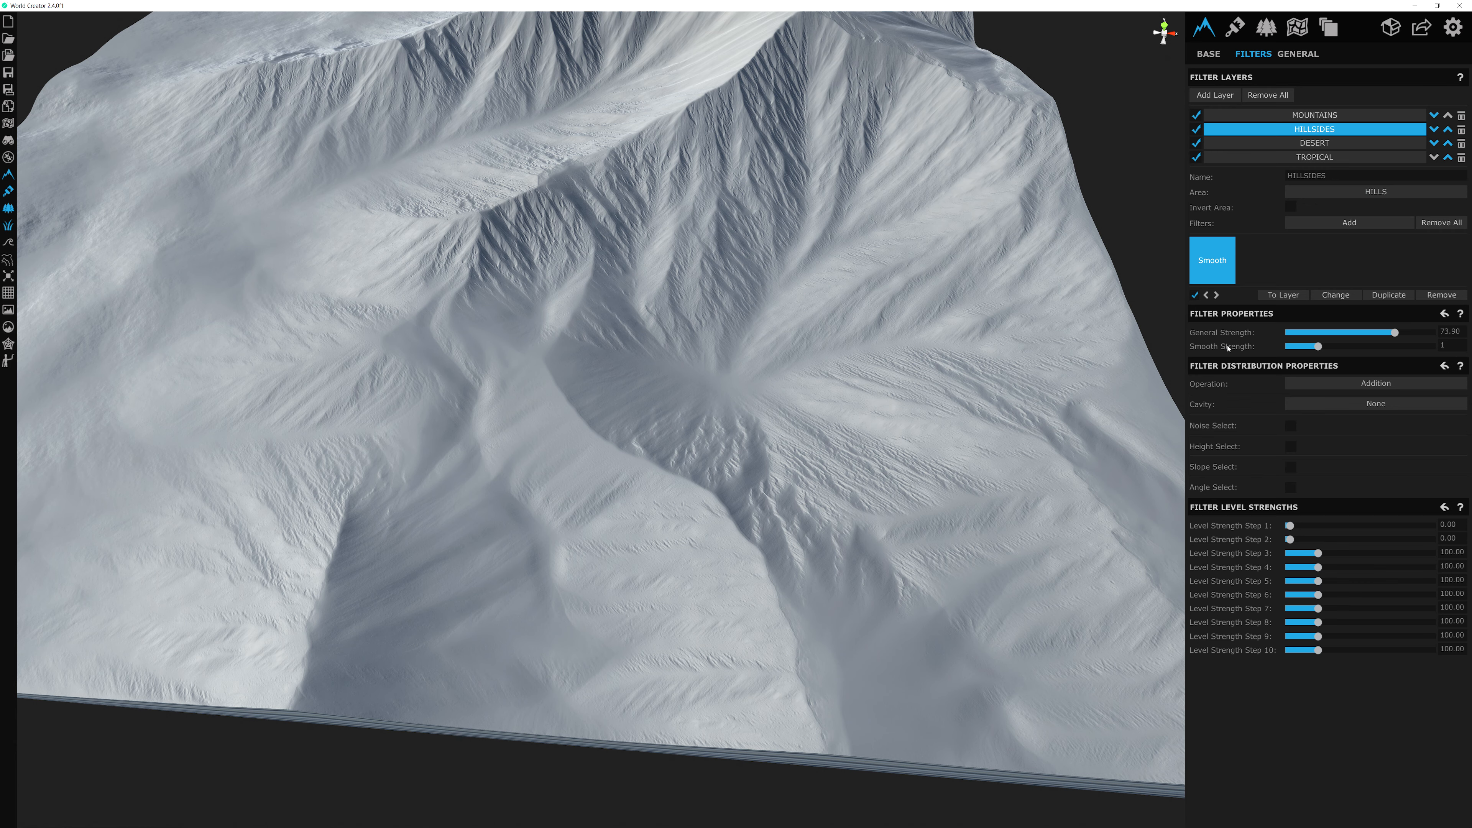
{"action": "left_click", "coordinate": [1415, 347]}
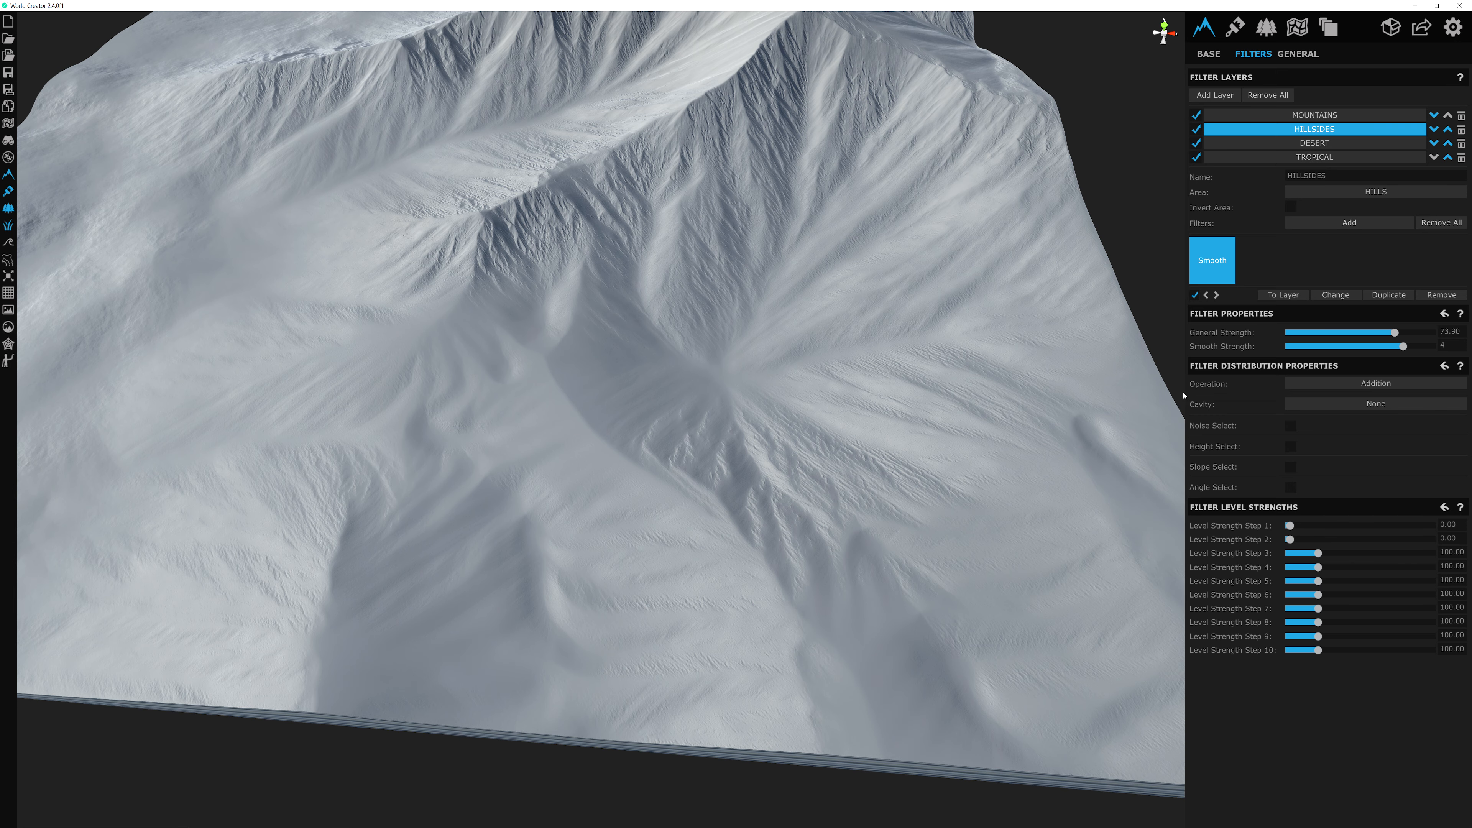
{"action": "left_click", "coordinate": [1316, 347]}
{"action": "left_click", "coordinate": [1317, 347]}
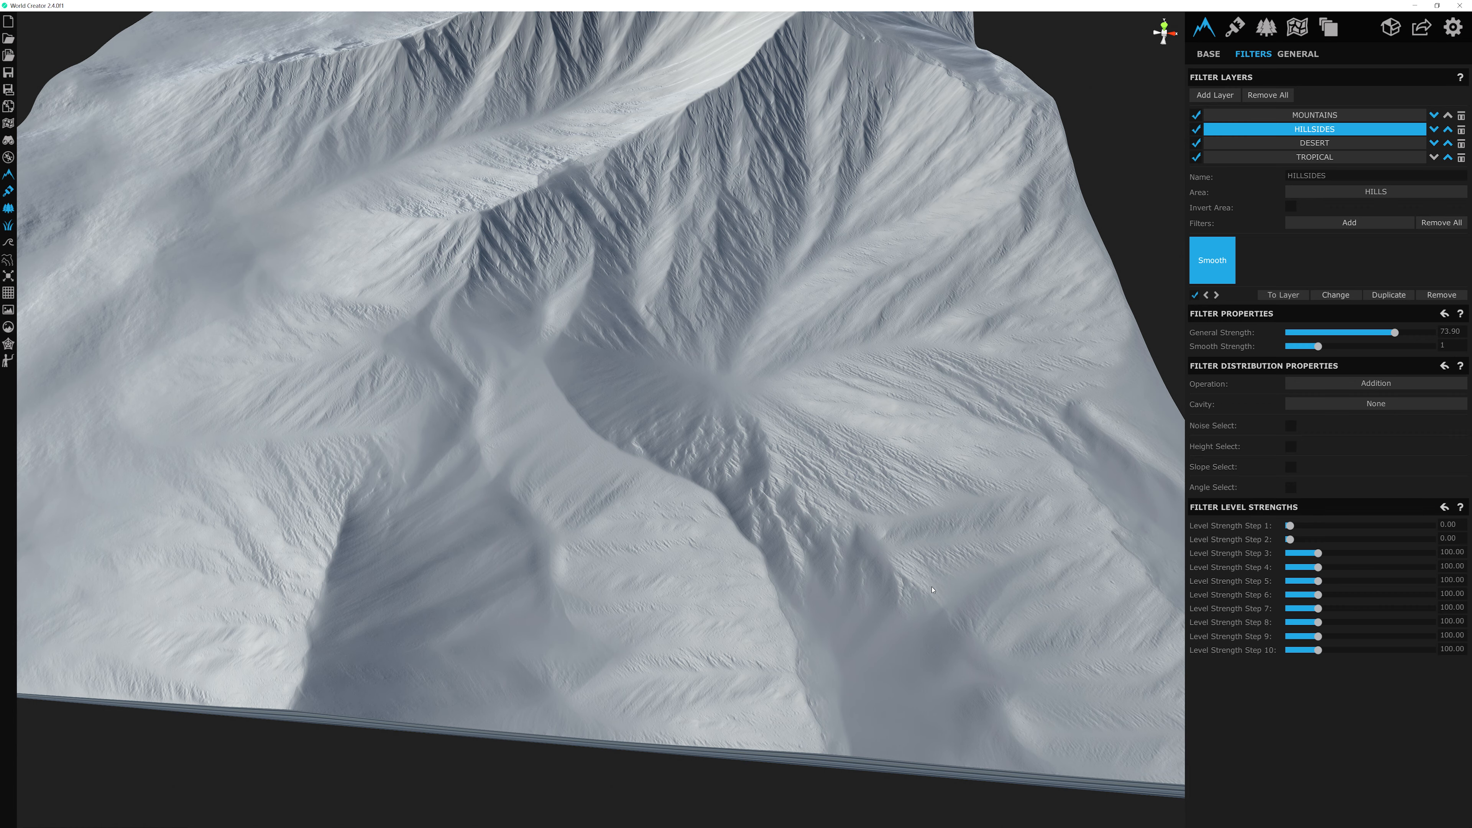
Step: Add the Erosion filter from the BscErosion category to the HILLSIDES layer
{"action": "left_click", "coordinate": [1349, 223]}
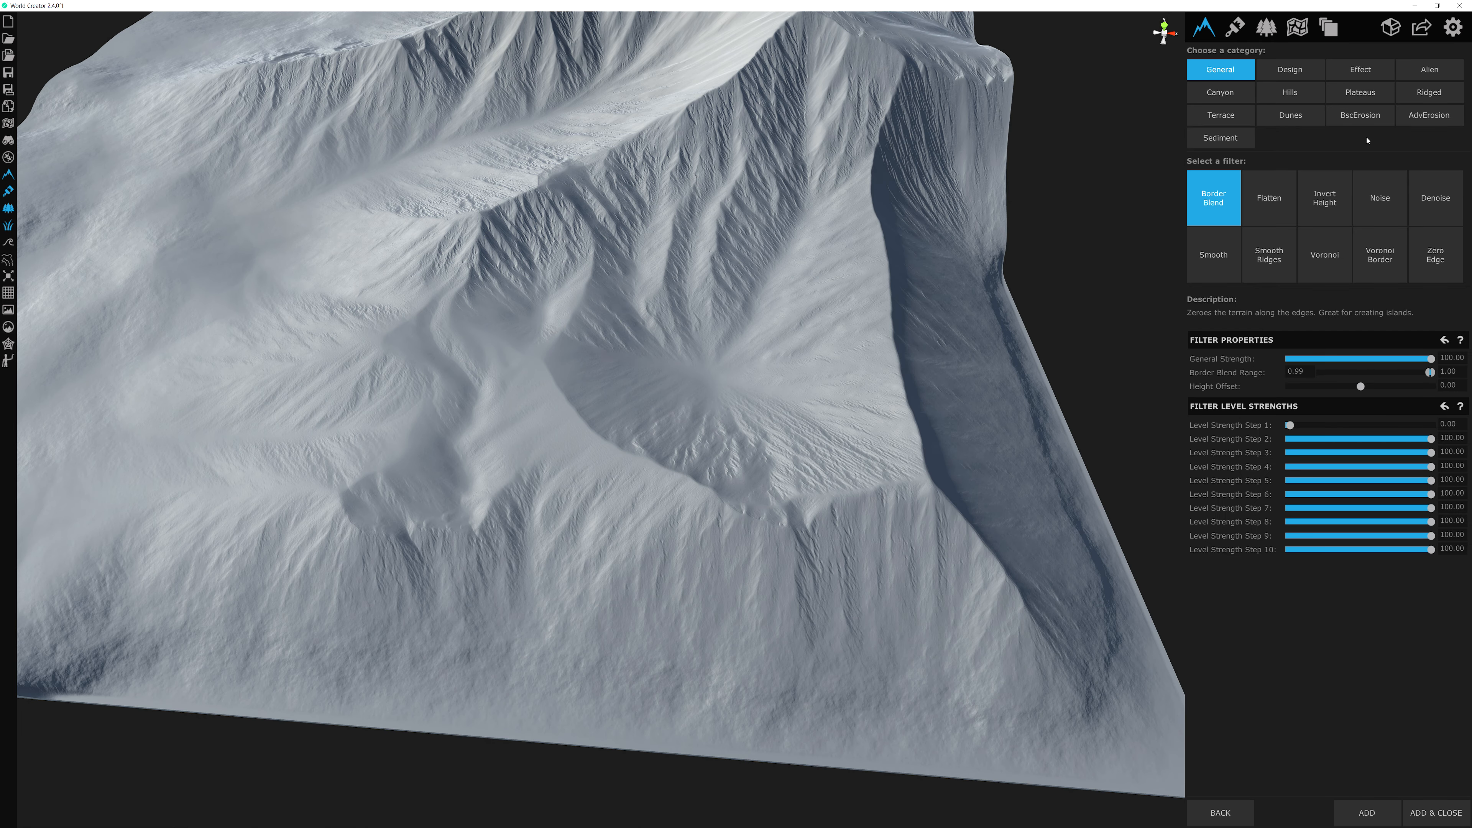
{"action": "left_click", "coordinate": [1366, 119]}
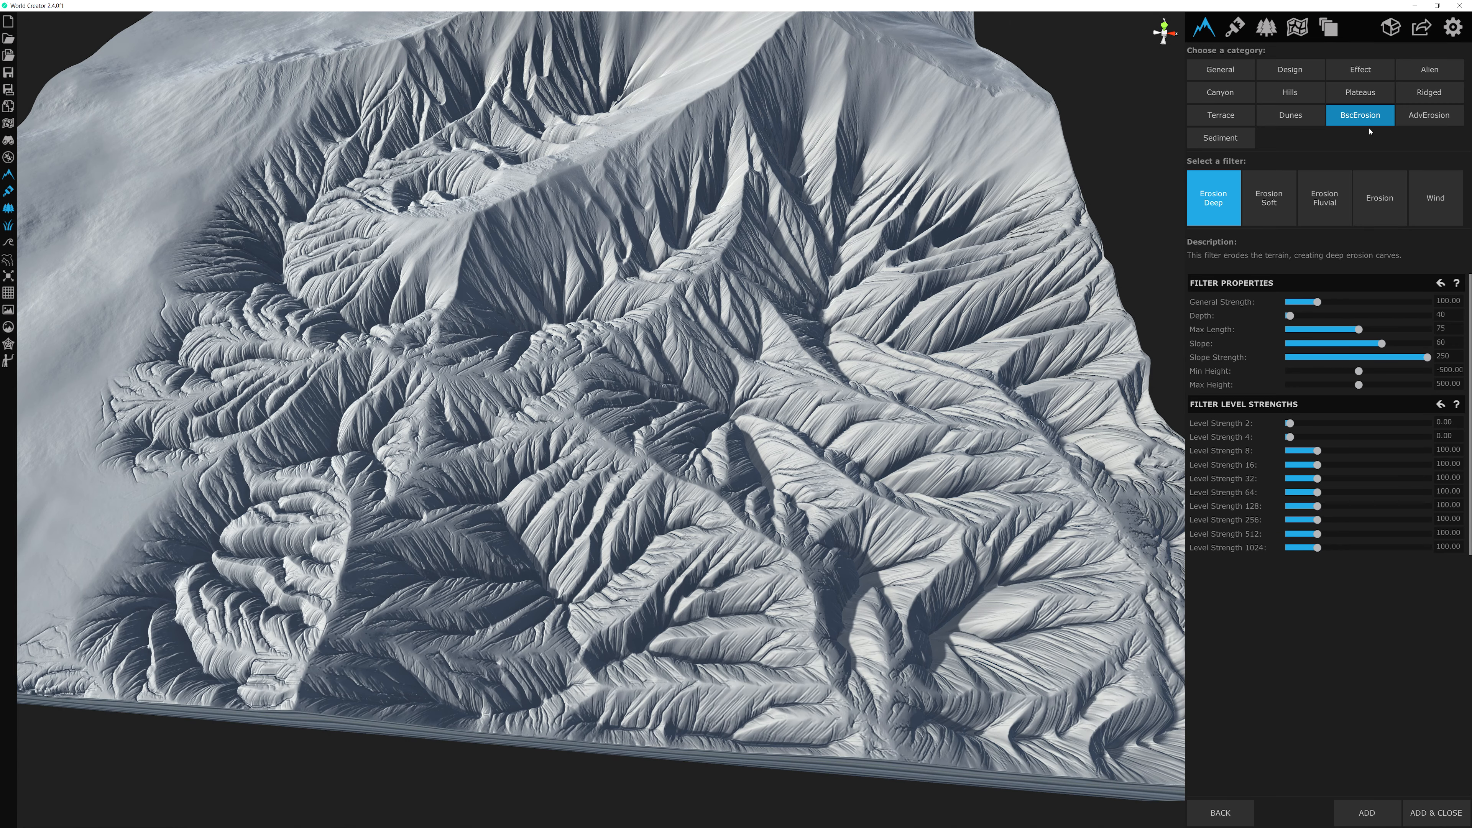
{"action": "left_click", "coordinate": [1373, 196]}
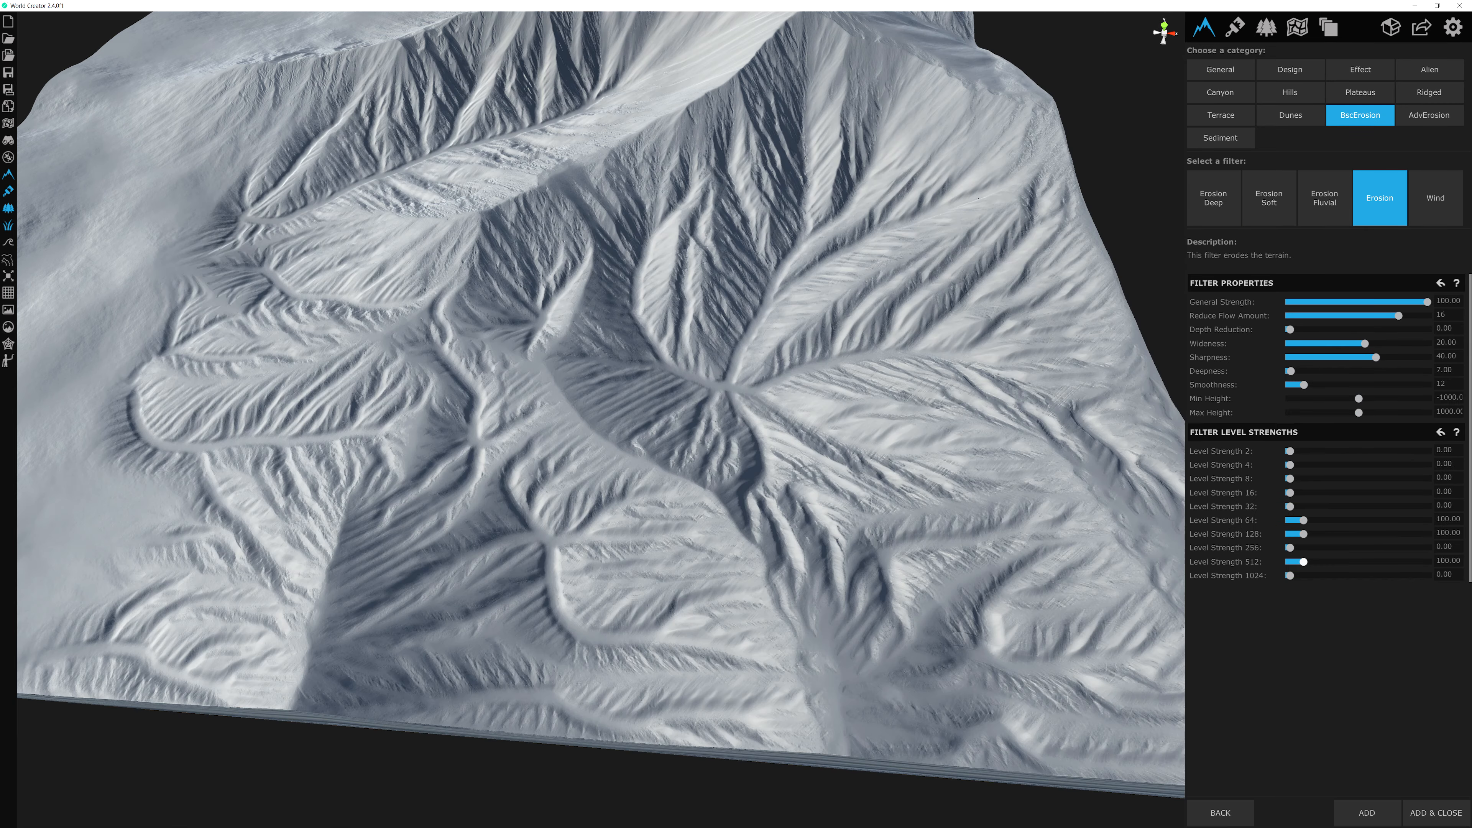
{"action": "left_click", "coordinate": [1445, 814]}
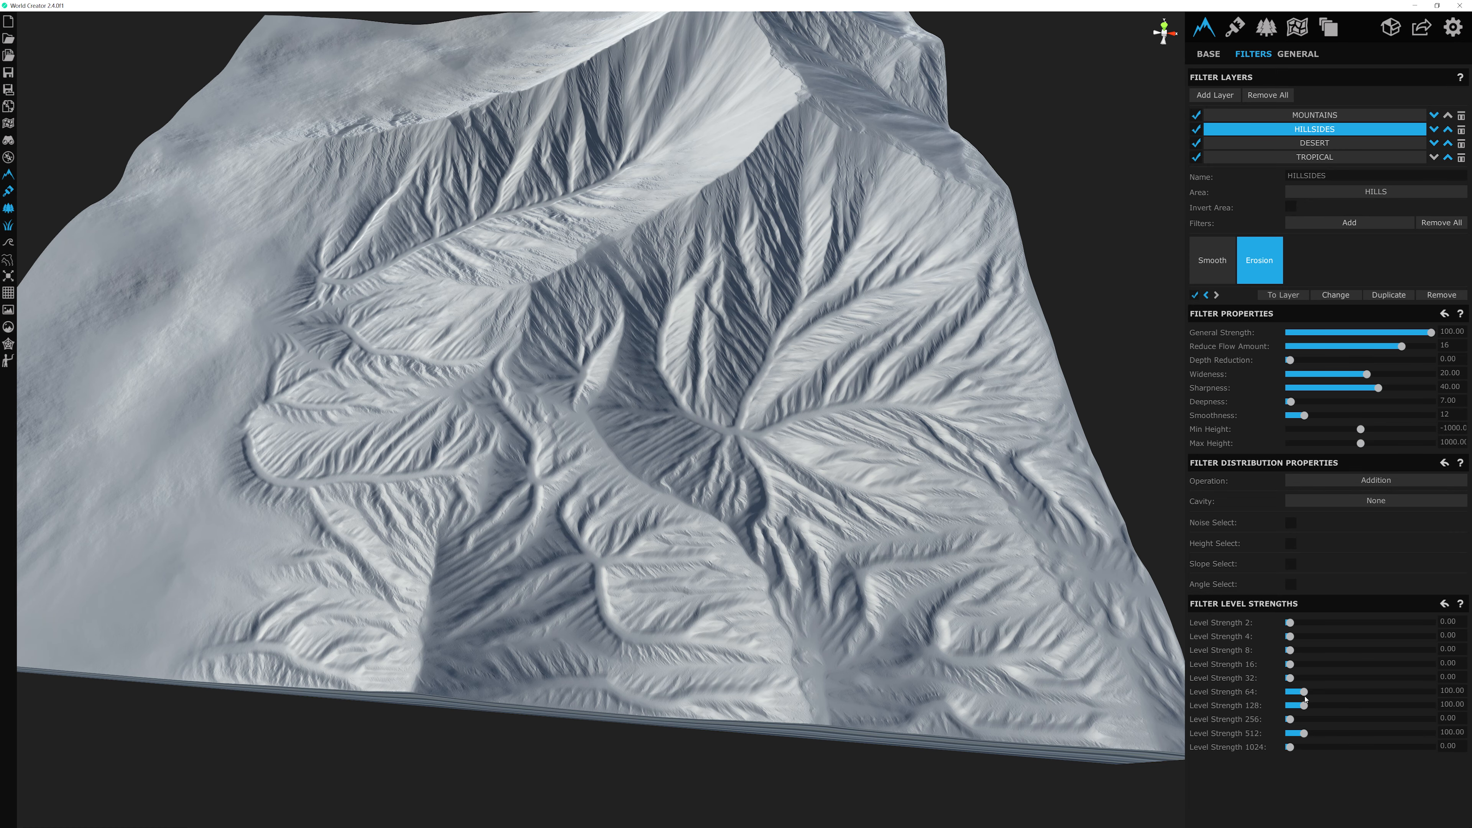
Step: Zero all the Erosion filter's level strengths, and set level 4 to 190.5, level 8 to 152 and level 16 to 135
{"action": "left_click", "coordinate": [1444, 603]}
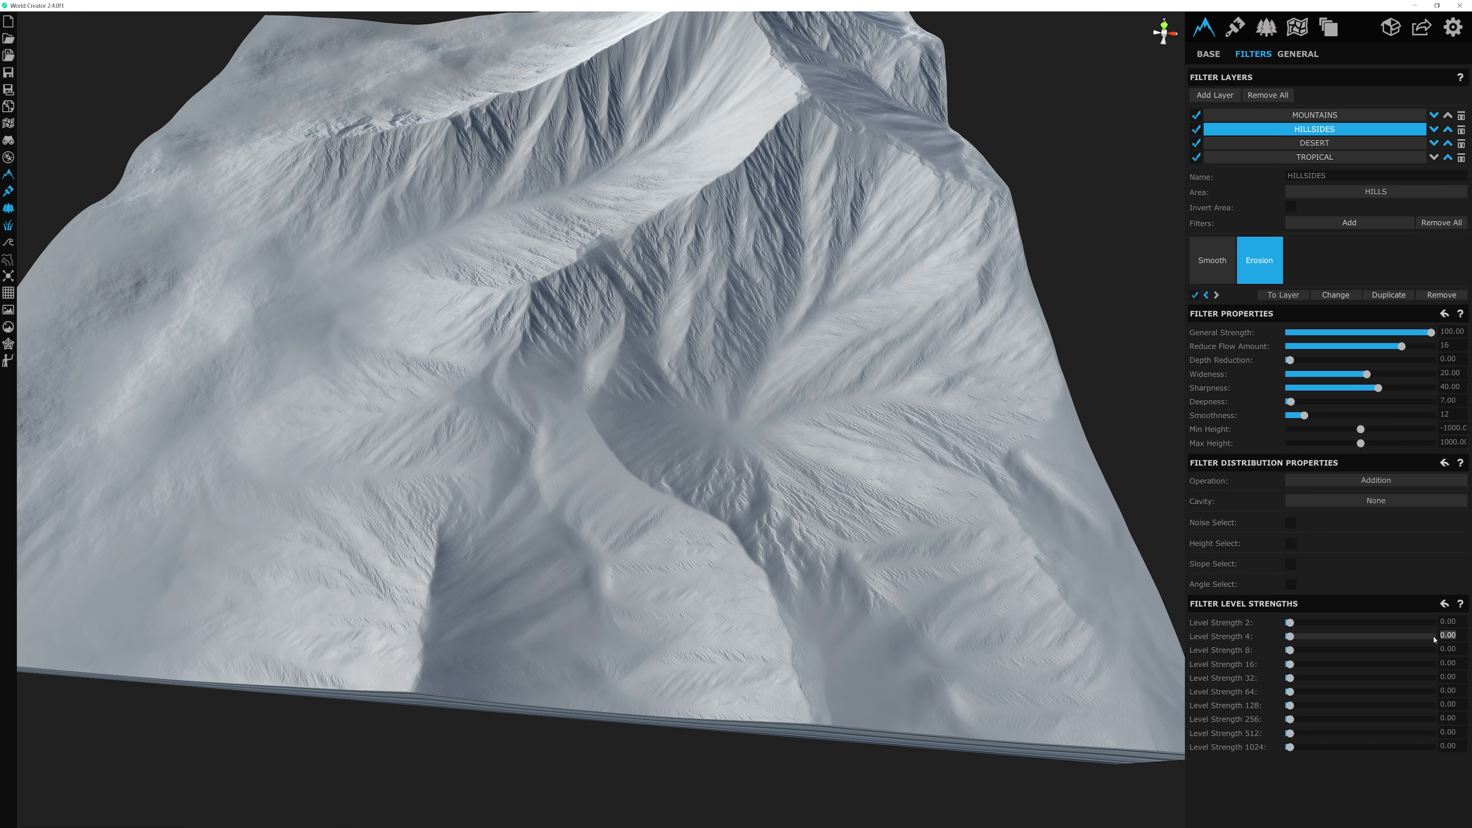
{"action": "type", "text": "190.5"}
{"action": "left_click", "coordinate": [1452, 650]}
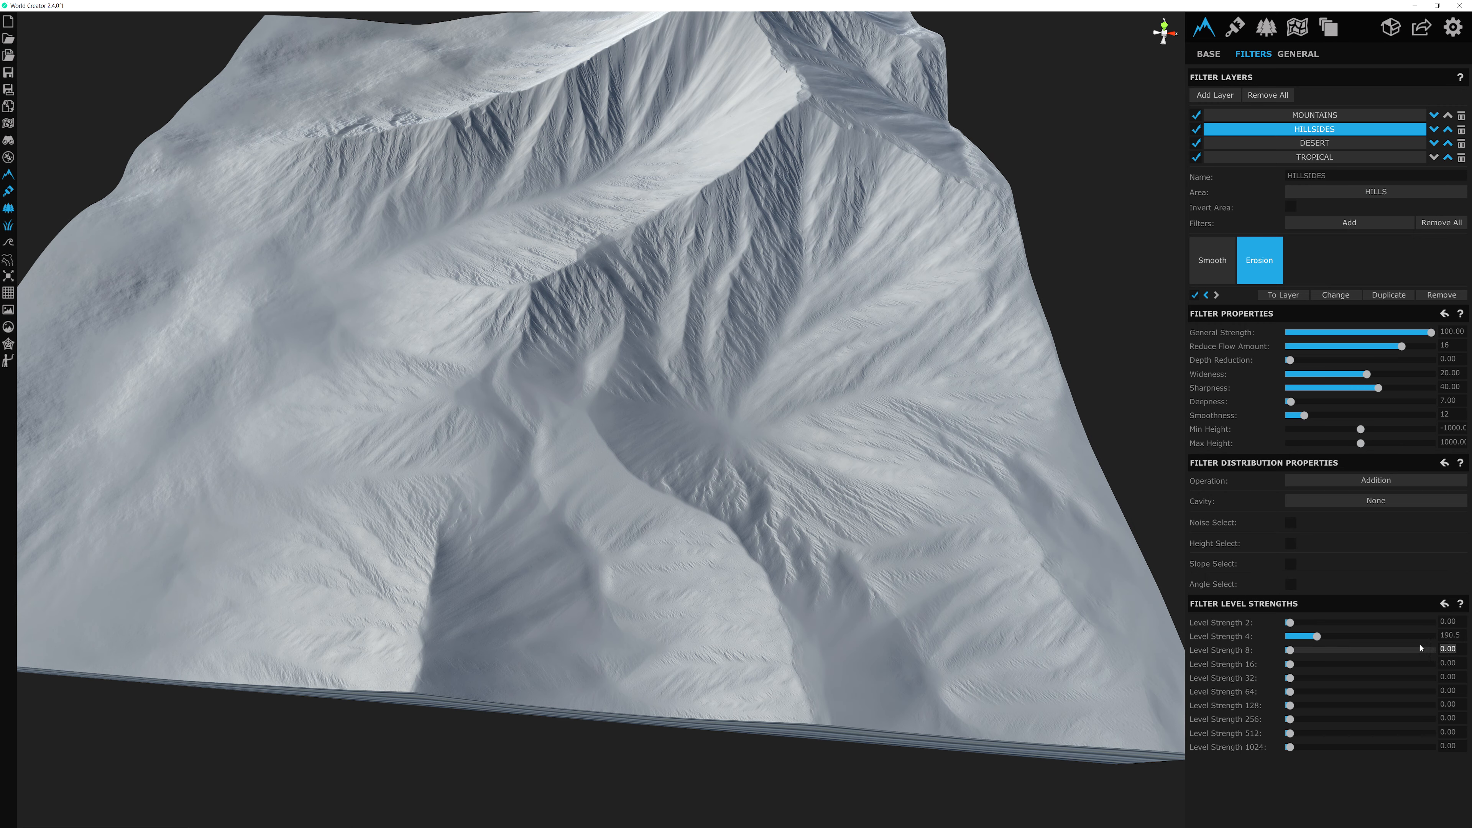
{"action": "type", "text": "152"}
{"action": "key", "text": "Tab"}
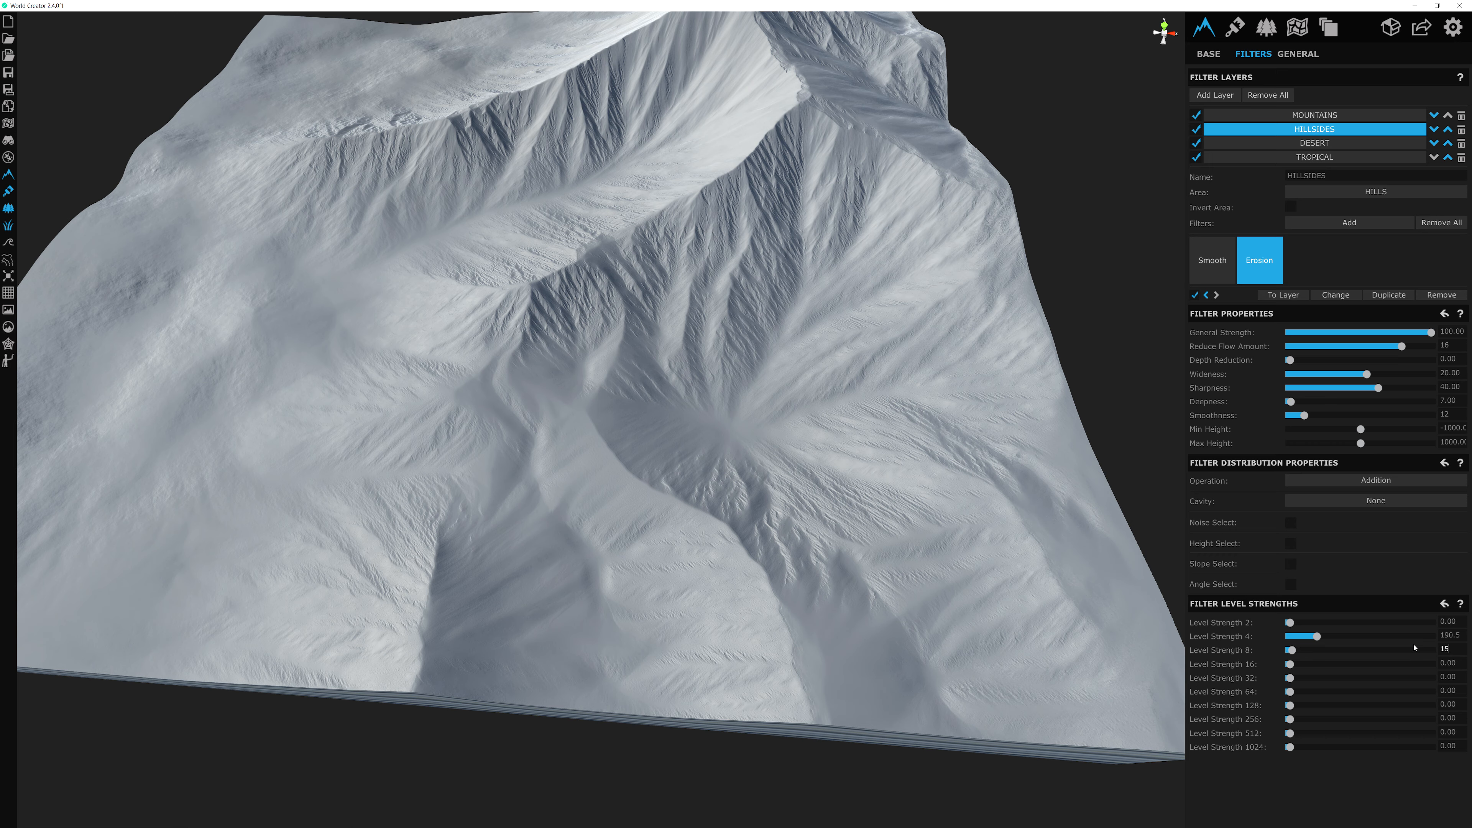
{"action": "type", "text": "135"}
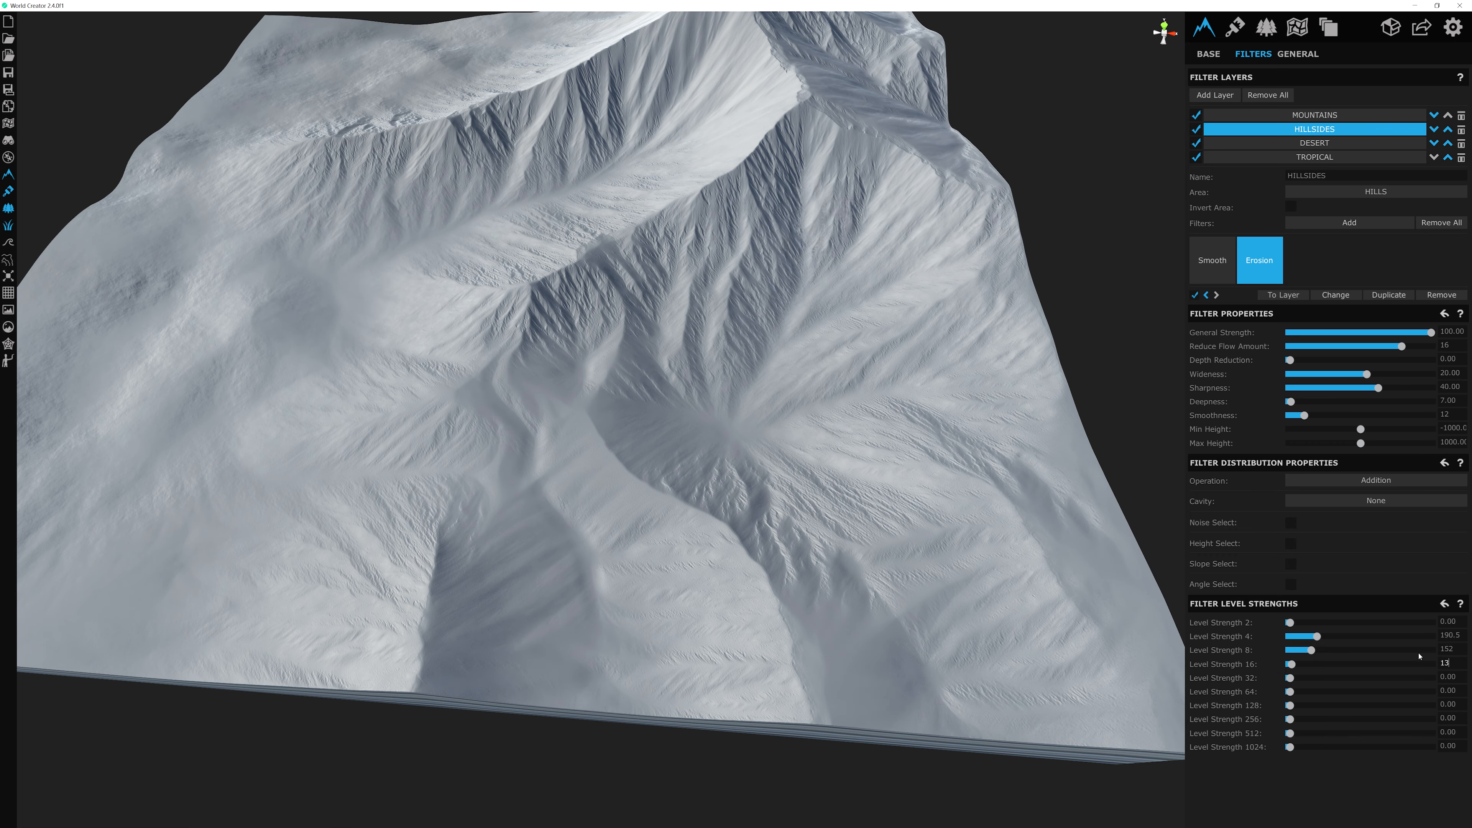
{"action": "key", "text": "Tab"}
Step: Set the Erosion filter's level strengths to 124 for level 32, 100 for level 64 and 47 for level 128
{"action": "type", "text": "124"}
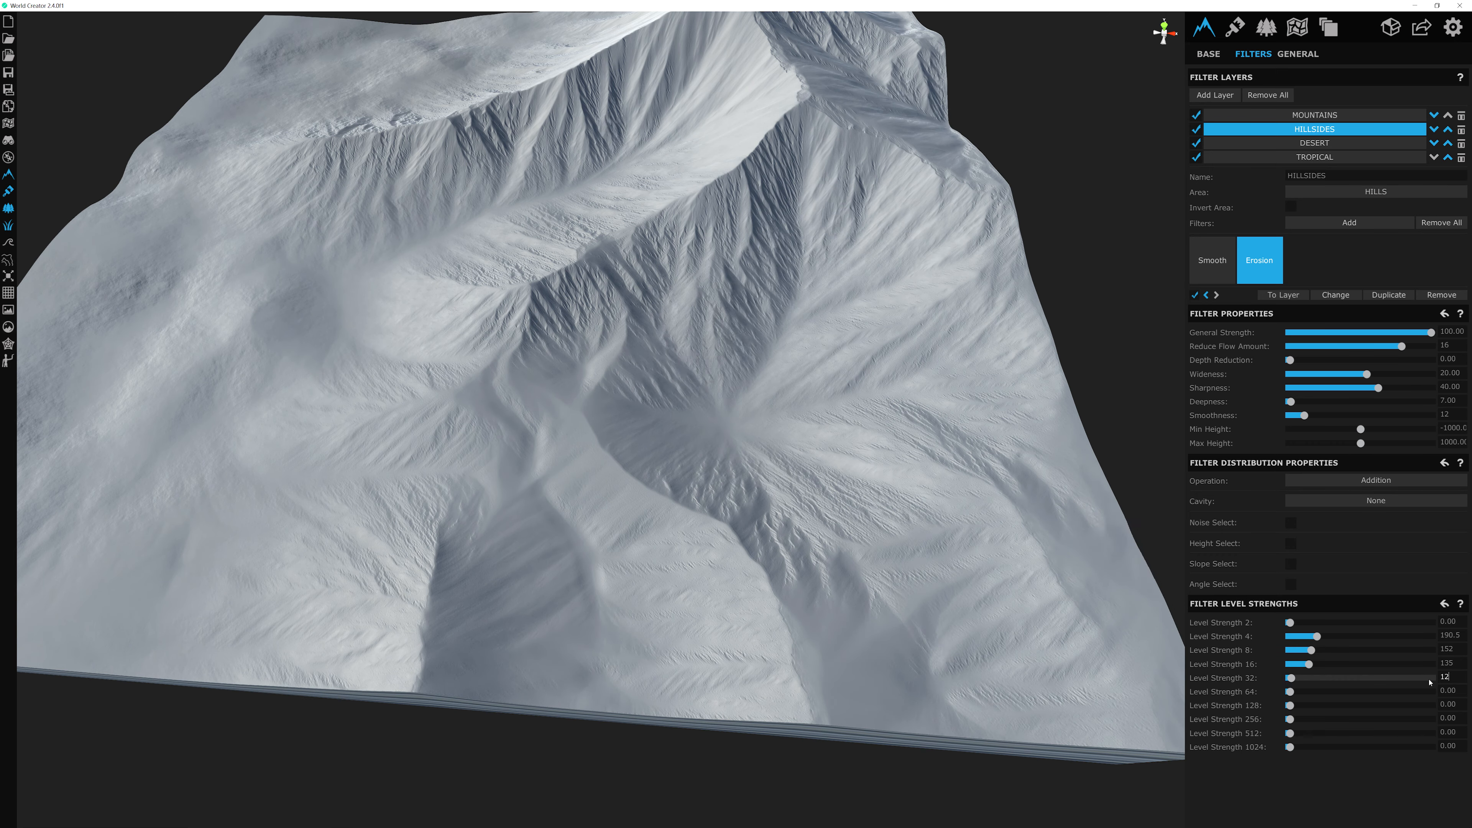
{"action": "key", "text": "Tab"}
{"action": "type", "text": "100"}
{"action": "key", "text": "Tab"}
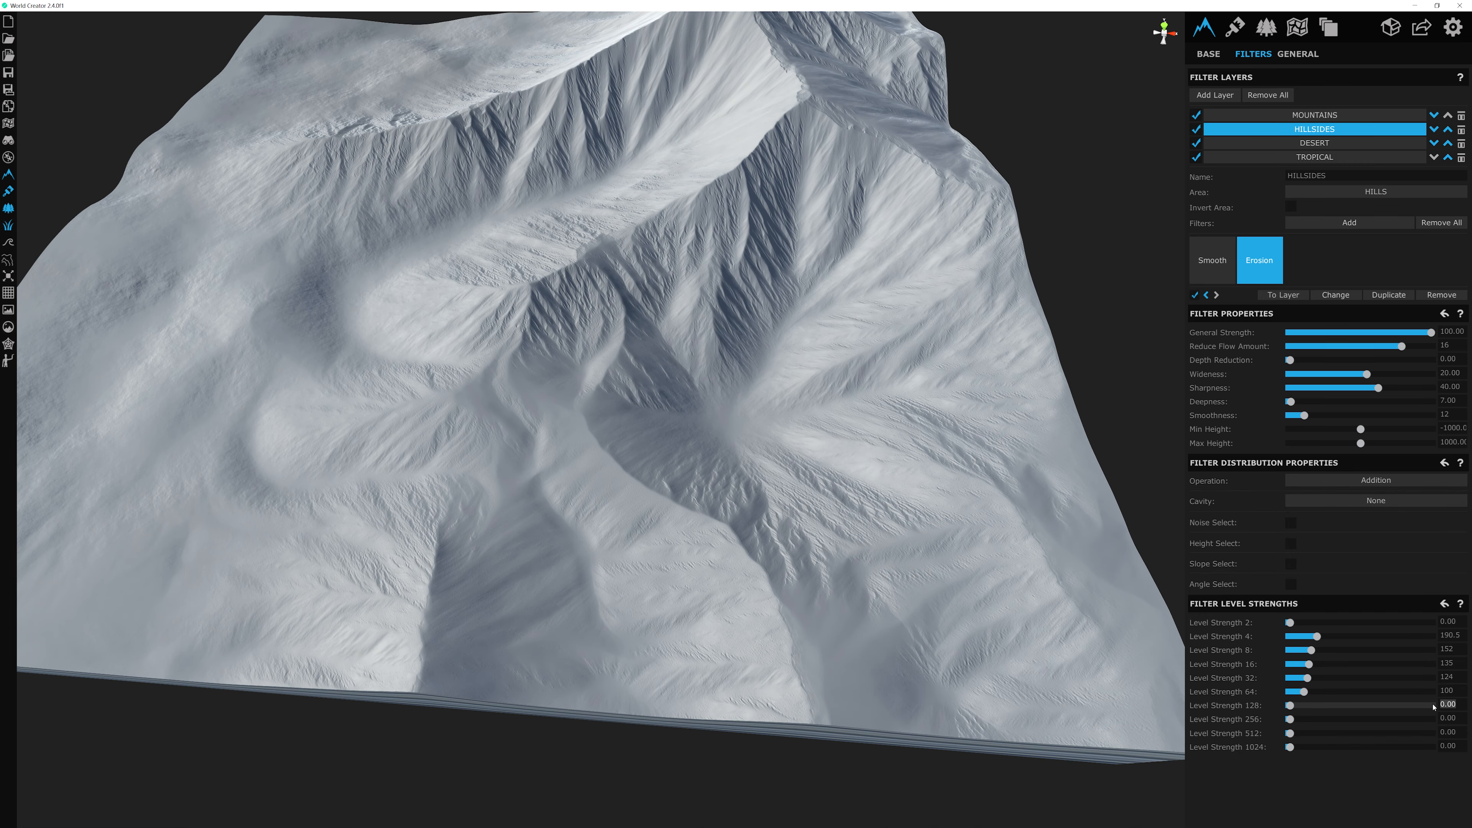
{"action": "type", "text": "47"}
{"action": "key", "text": "Tab"}
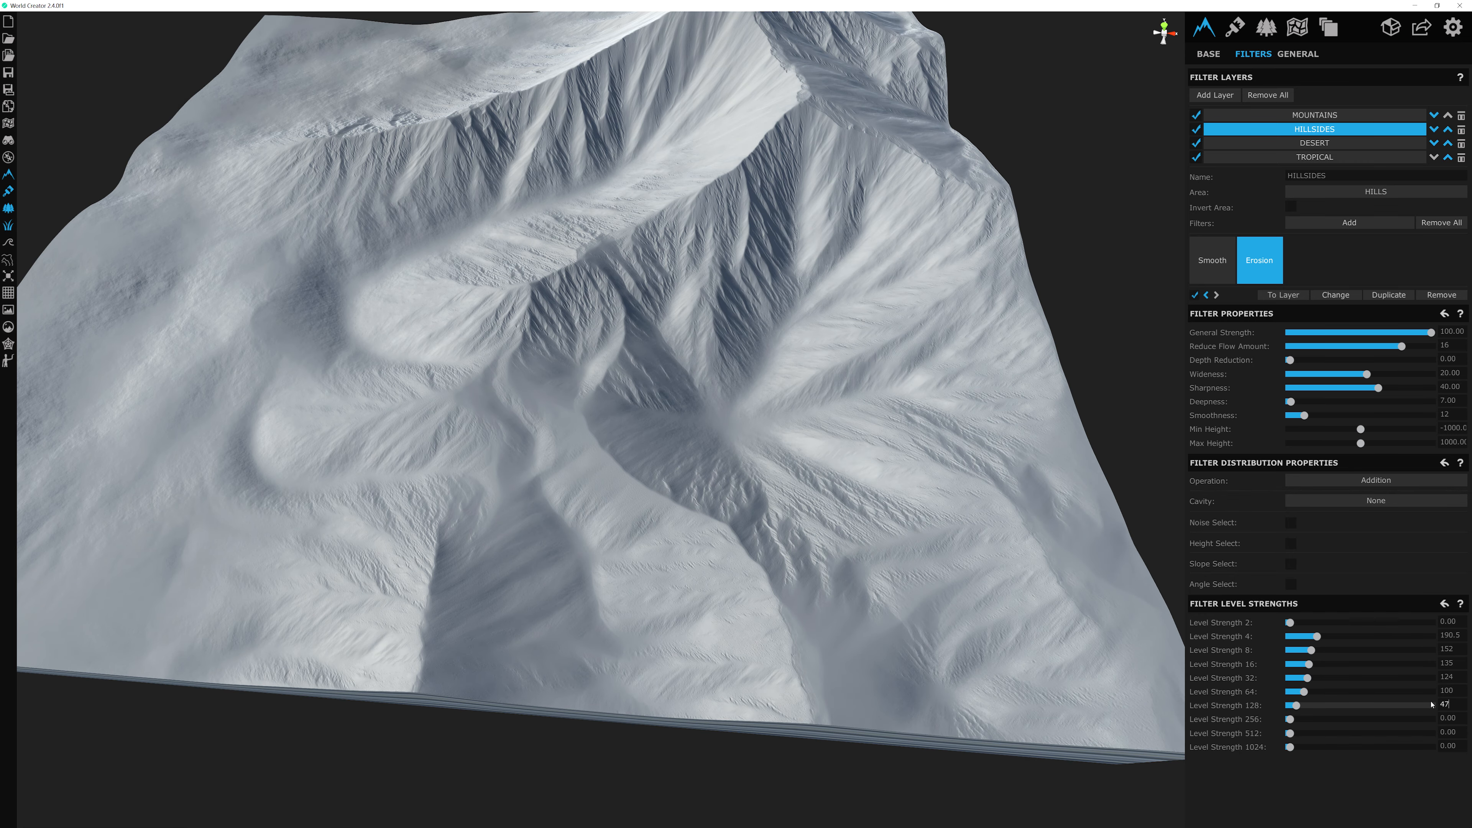
Step: Turn the Erosion filter off and back on to compare its effect on the hillsides
{"action": "middle_click_drag", "start_coordinate": [684, 339], "coordinate": [982, 390]}
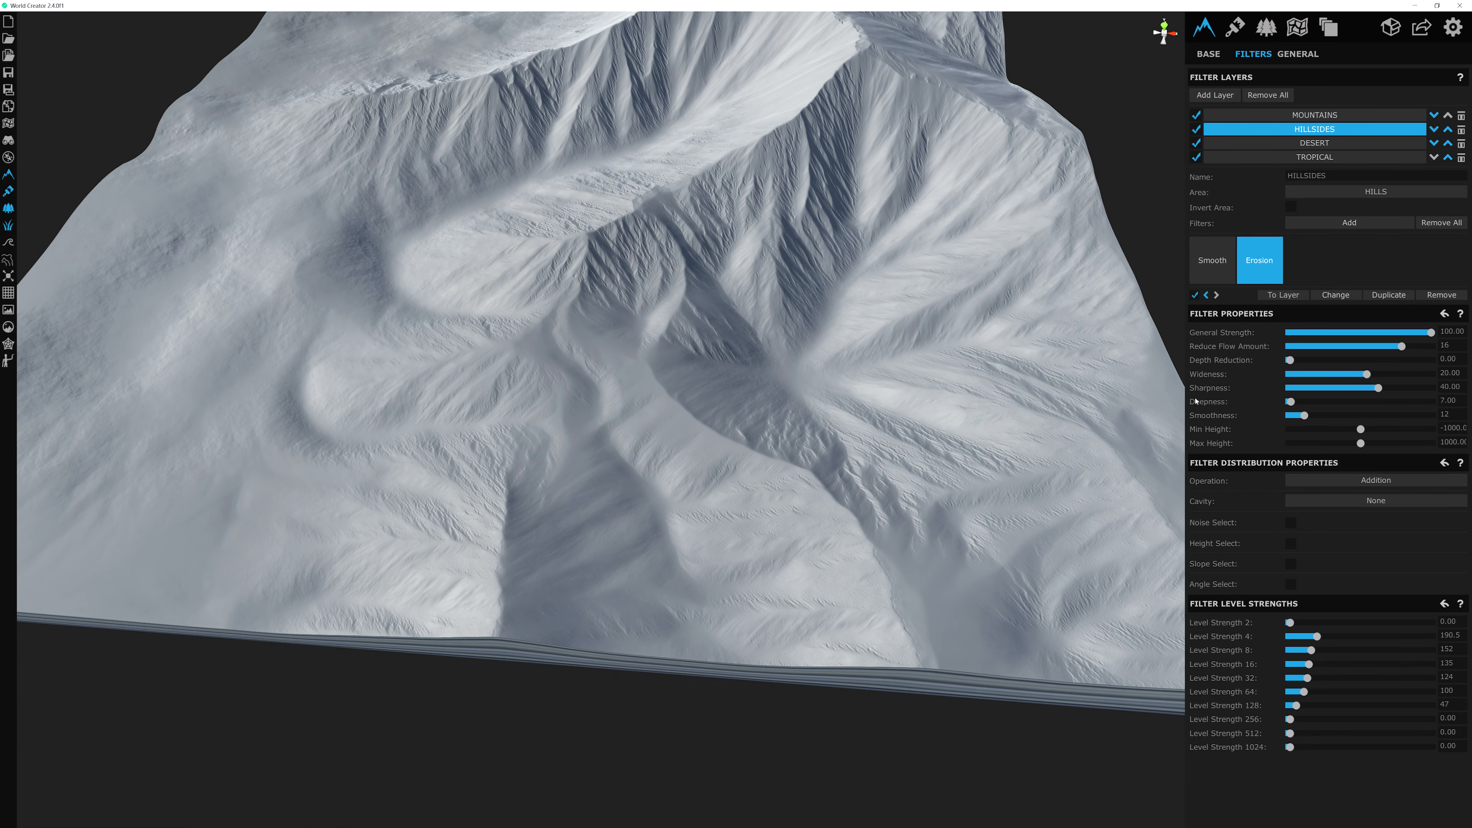
{"action": "left_click", "coordinate": [1195, 296]}
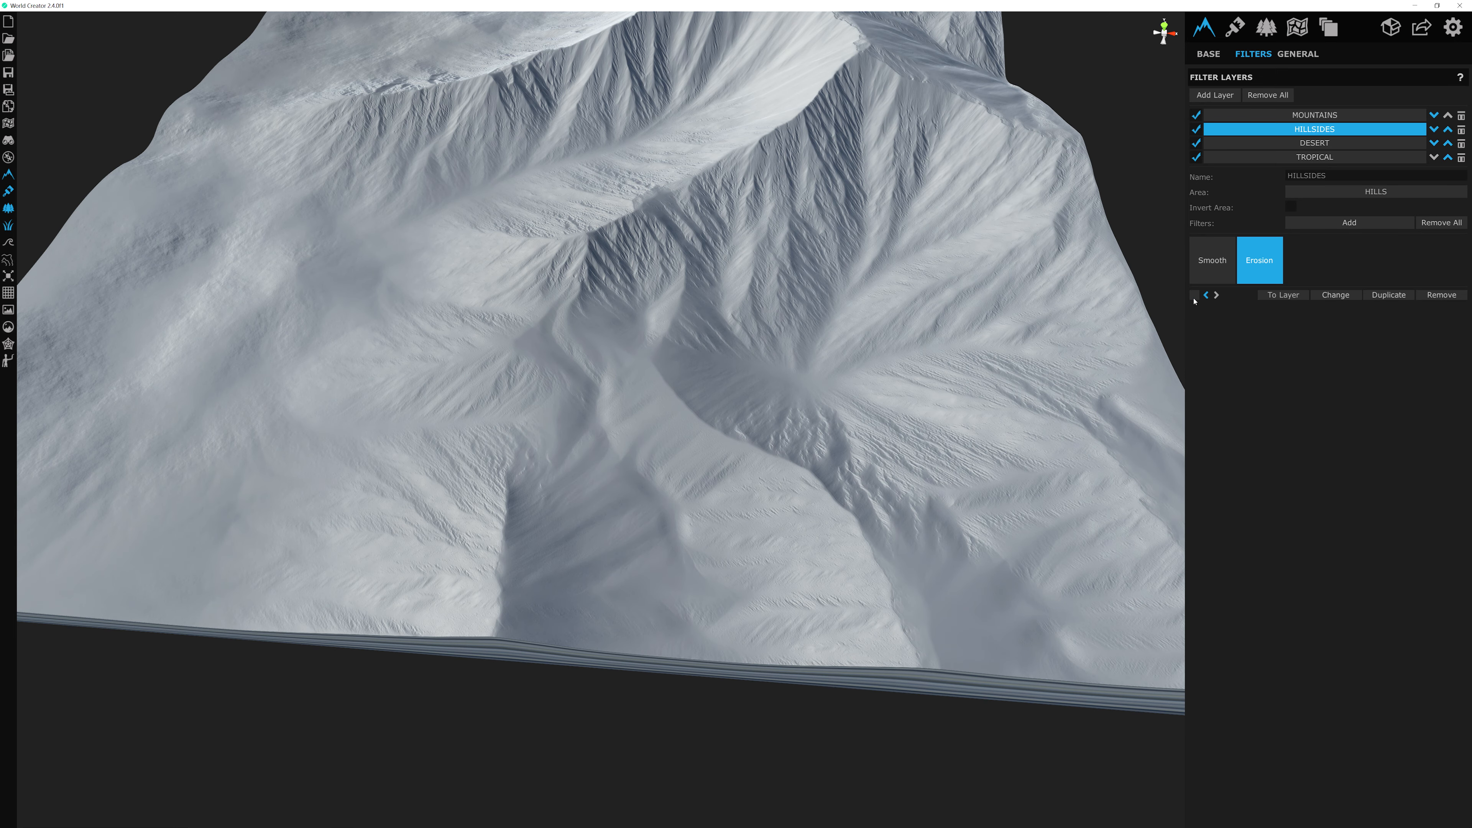
{"action": "left_click", "coordinate": [1195, 296]}
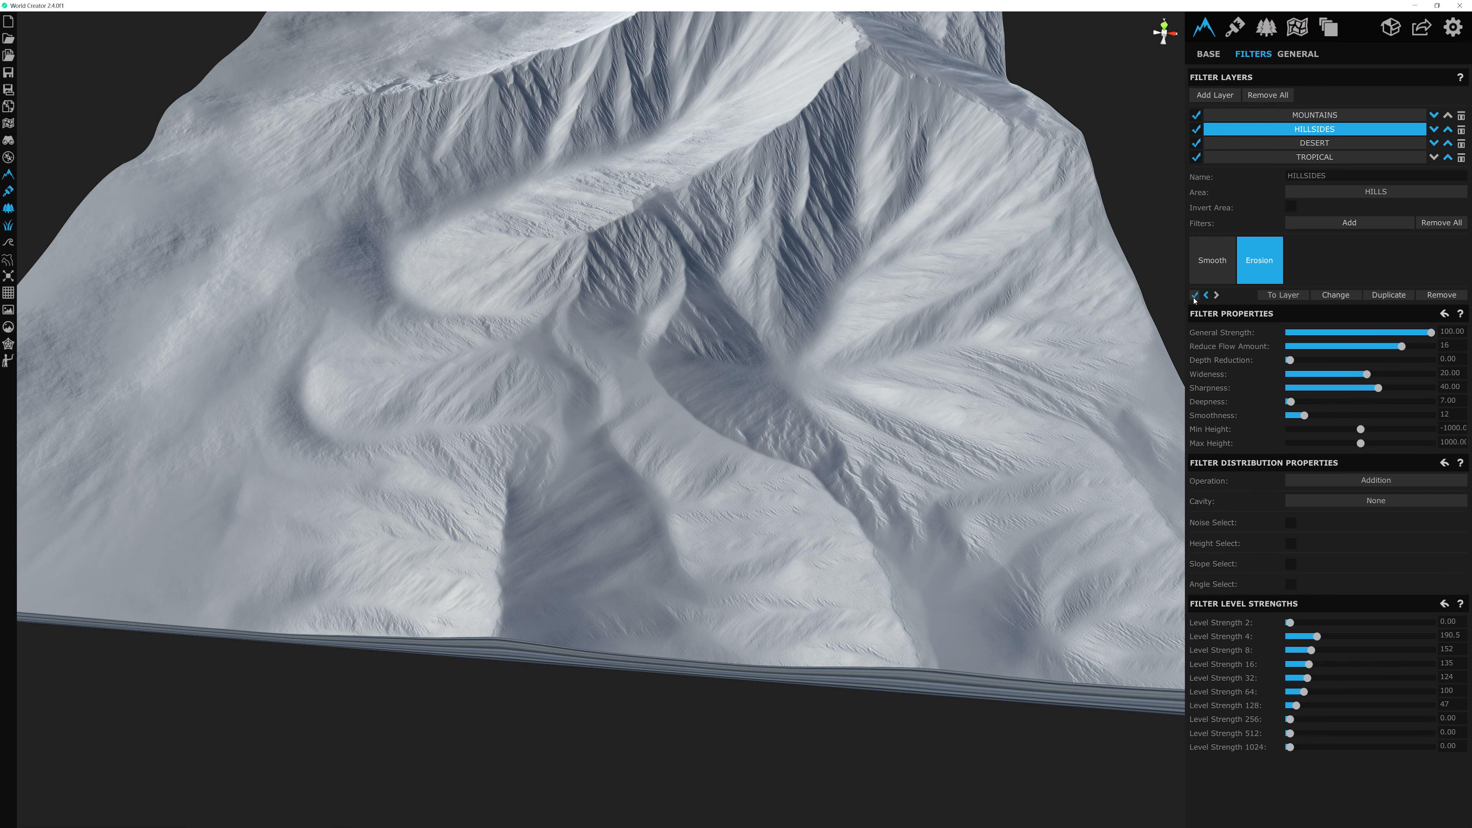
Step: Add the Balloon filter from the Effect category to the HILLSIDES layer
{"action": "middle_click_drag", "start_coordinate": [920, 477], "coordinate": [867, 457]}
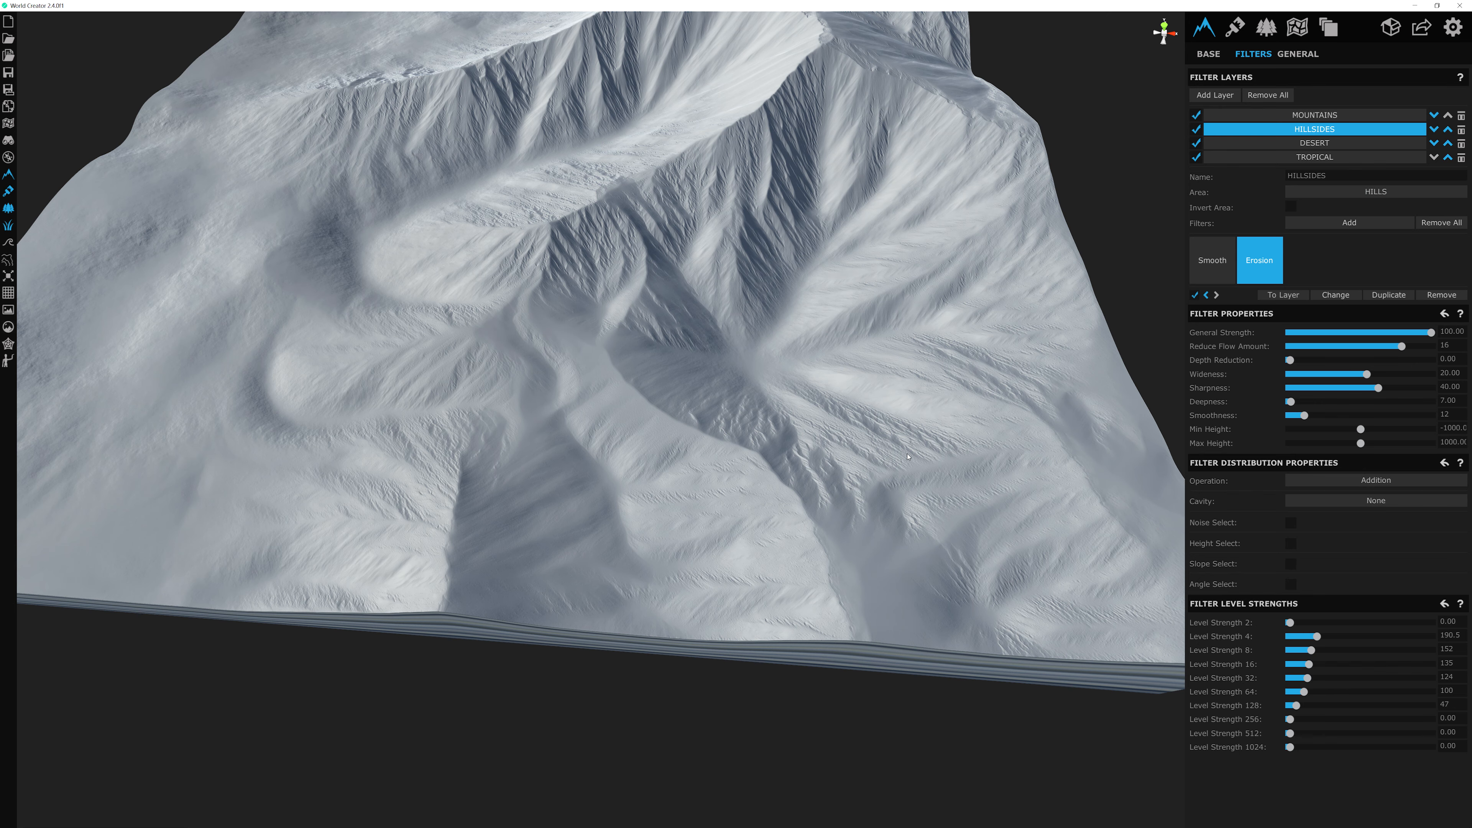
{"action": "left_click", "coordinate": [1349, 223]}
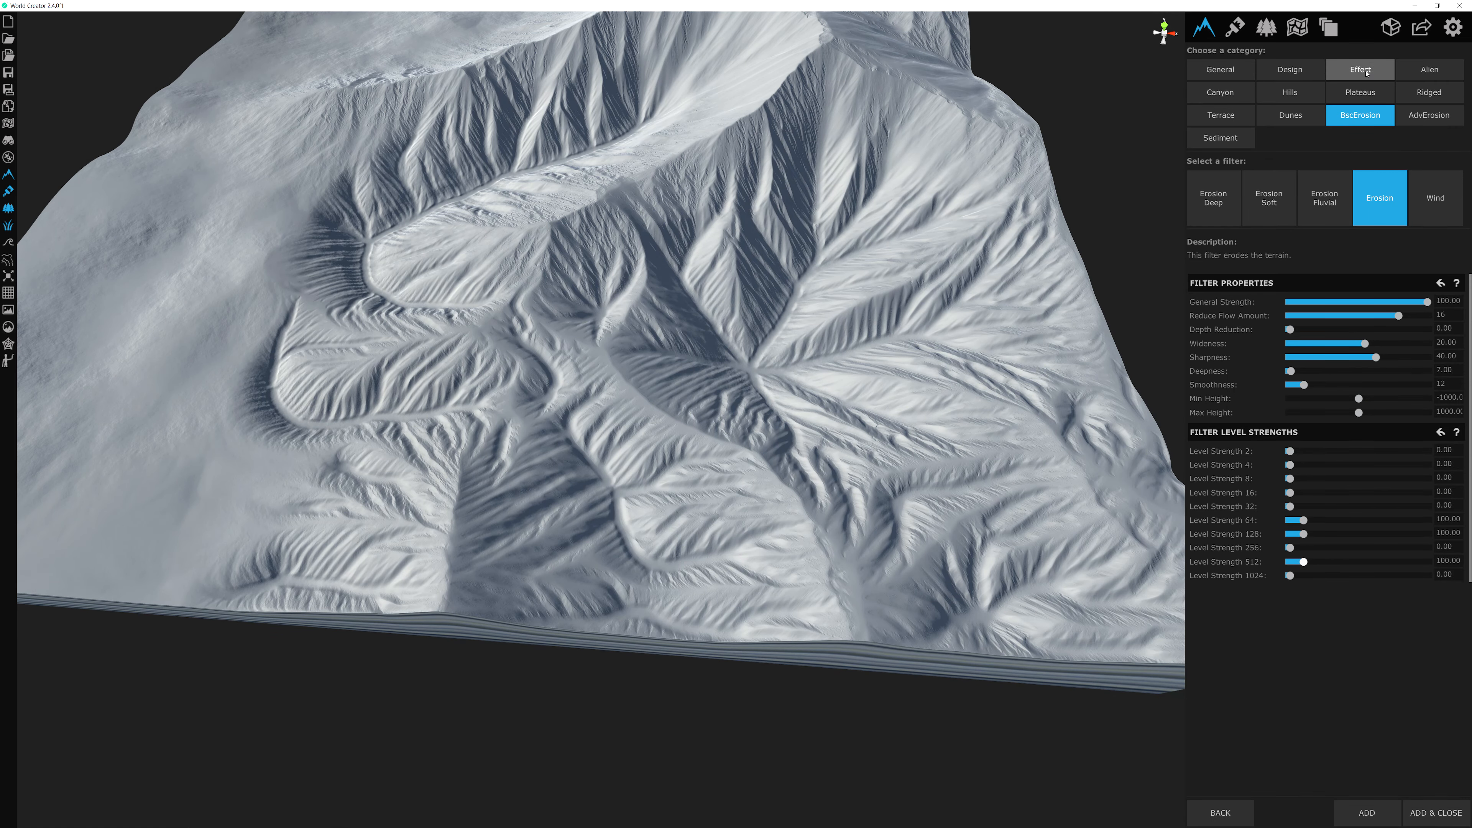
{"action": "left_click", "coordinate": [1366, 72]}
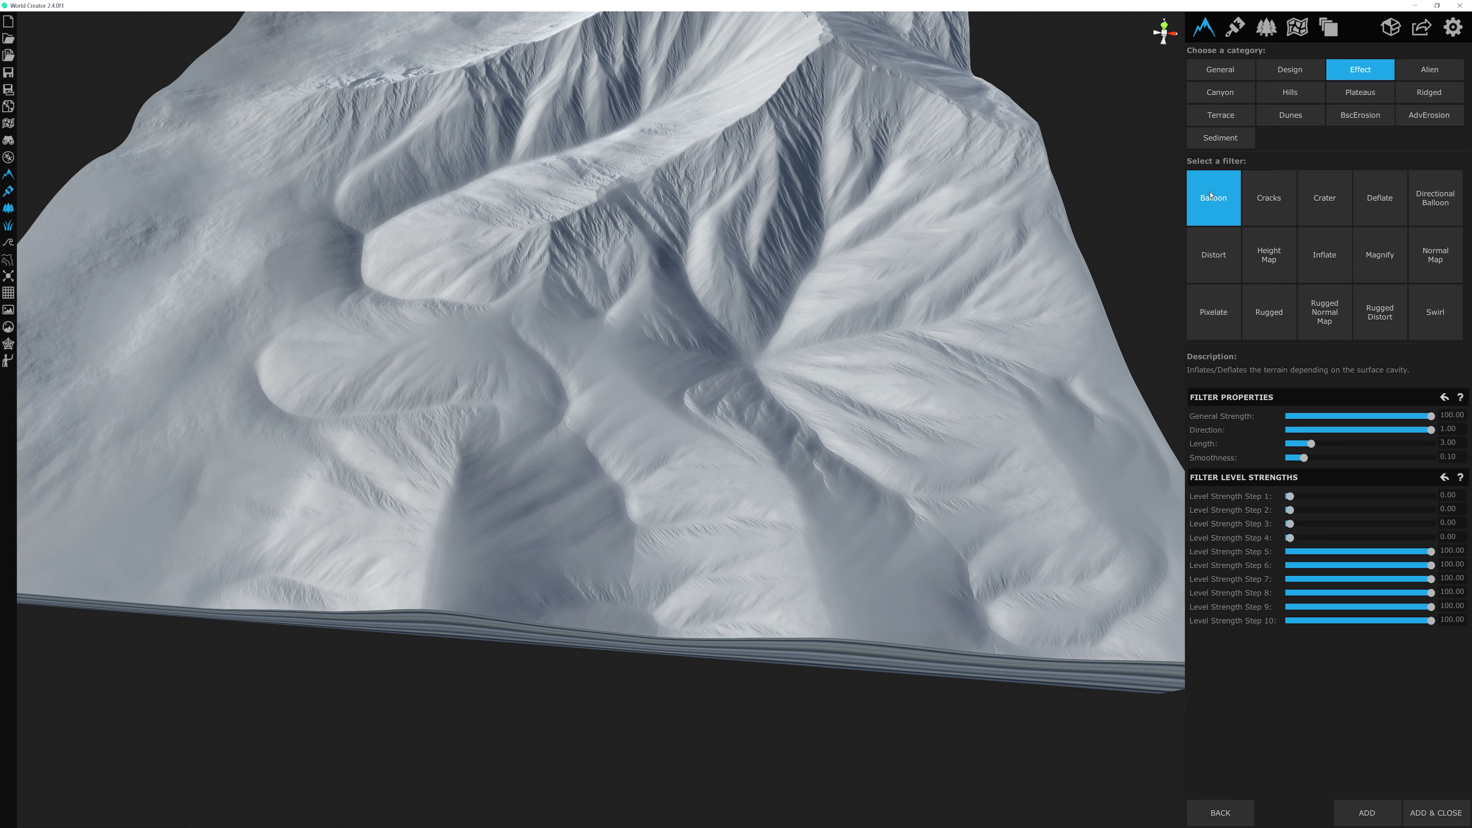
{"action": "left_click", "coordinate": [1443, 811]}
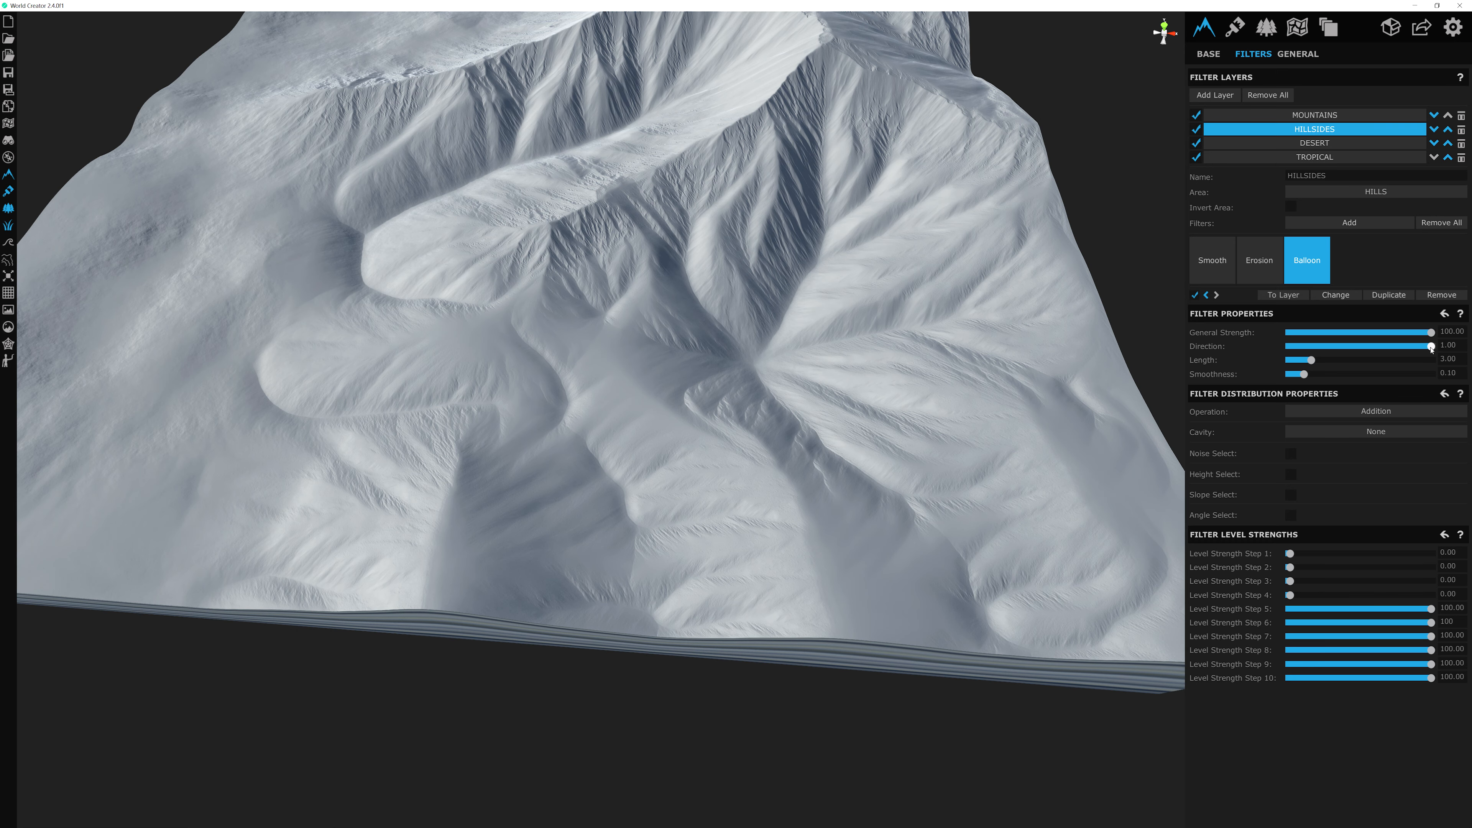
Step: Try the Balloon filter's direction at -1.00, and set it to .56
{"action": "left_click_drag", "start_coordinate": [1432, 348], "coordinate": [1225, 360]}
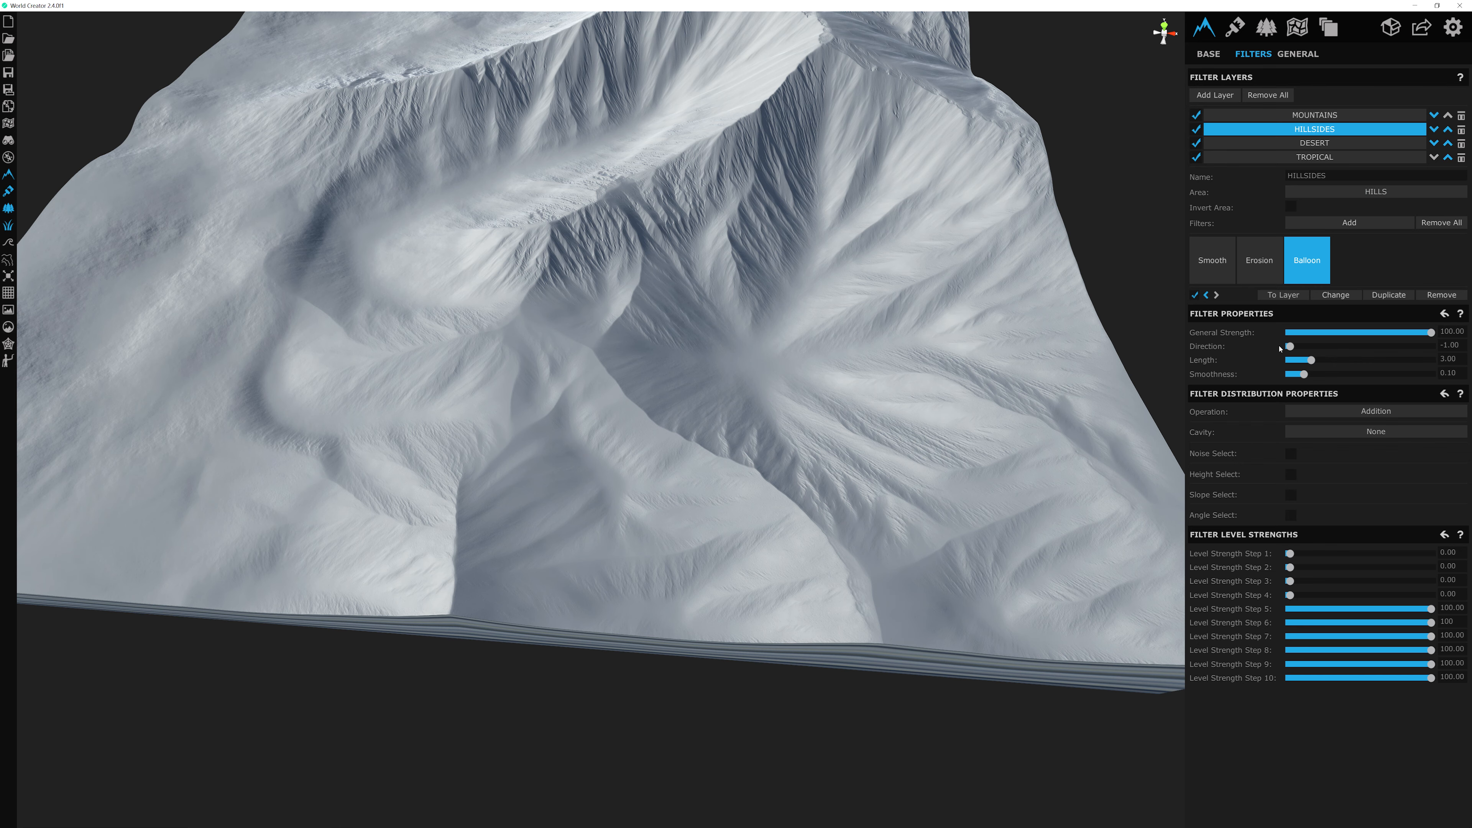
{"action": "left_click", "coordinate": [1449, 346]}
{"action": "type", "text": ".56"}
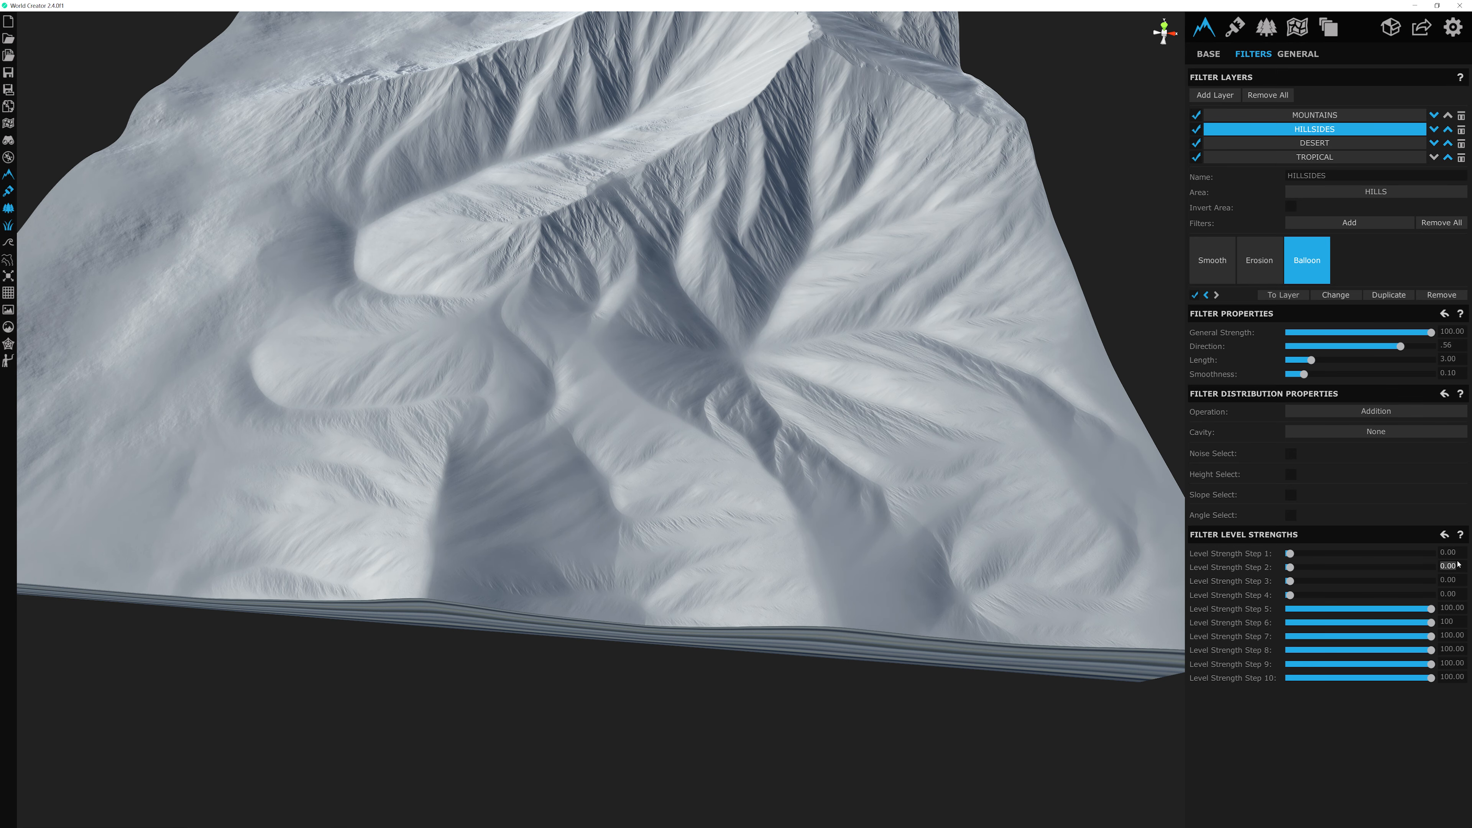
Step: Set the Balloon filter's level strengths to 12 for step 2, 13 for step 3 and 28.25 for step 4
{"action": "type", "text": "12"}
{"action": "left_click", "coordinate": [1443, 580]}
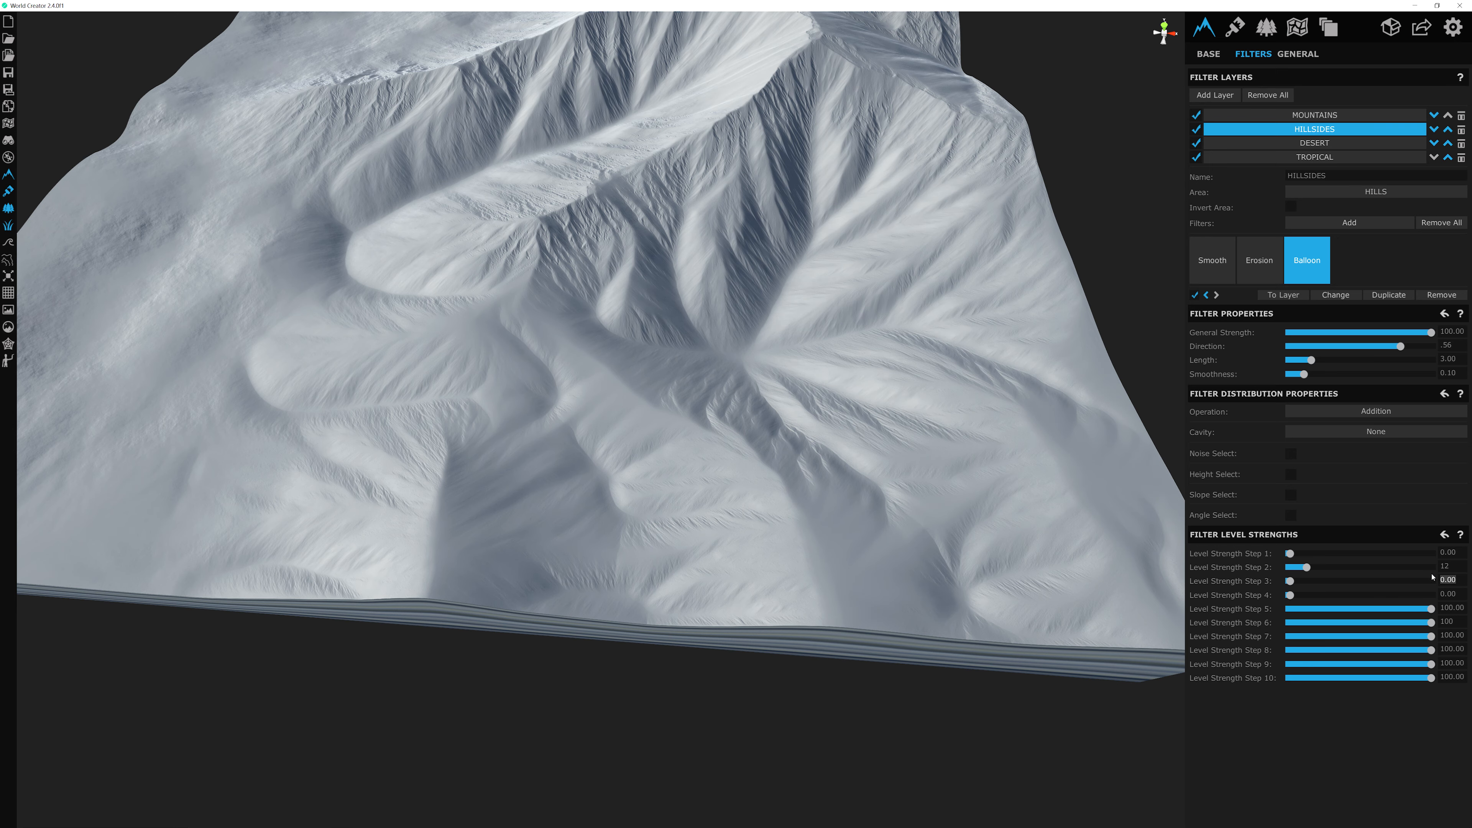
{"action": "type", "text": "13"}
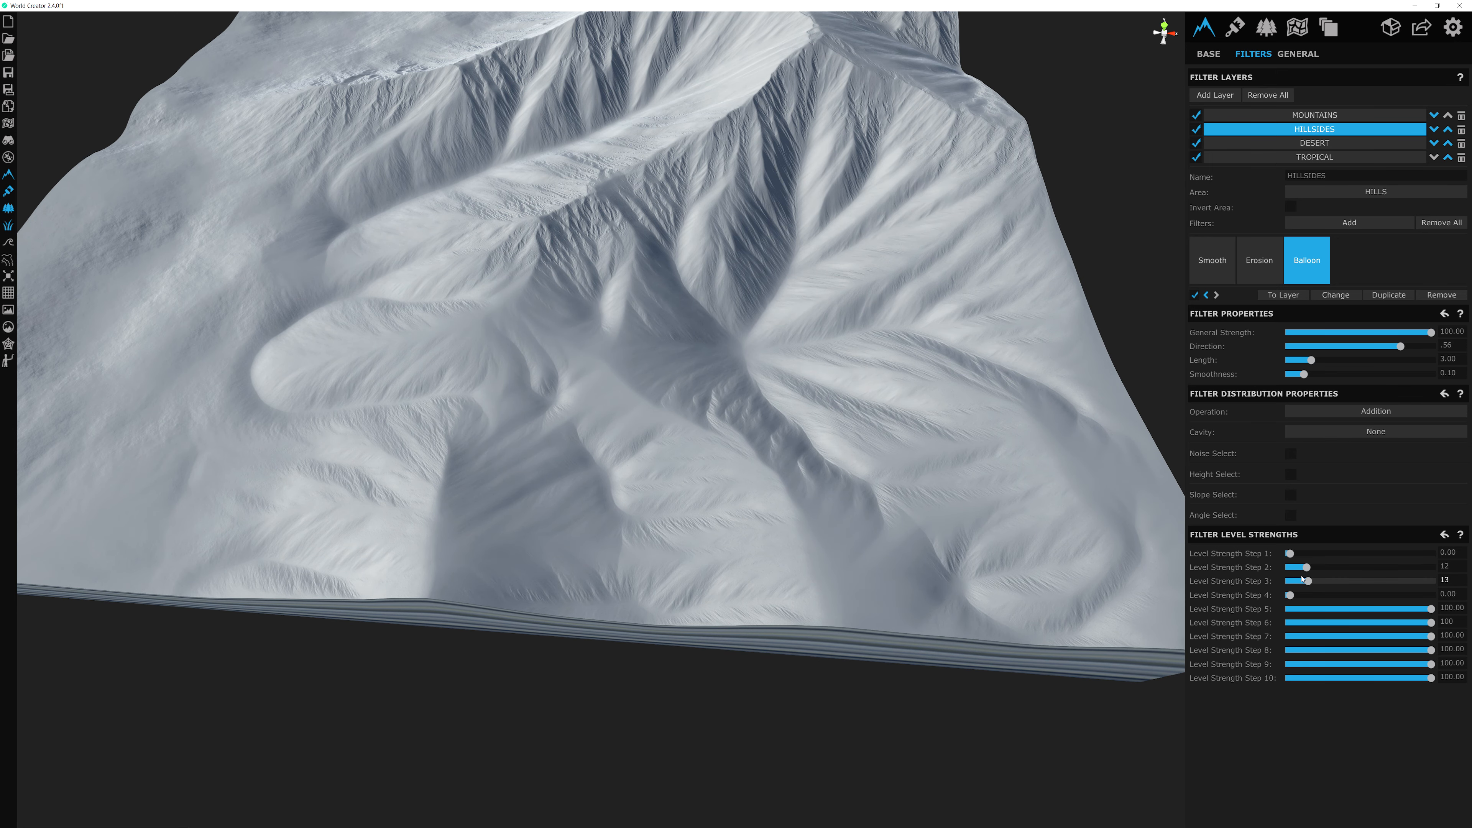
{"action": "left_click", "coordinate": [1444, 594]}
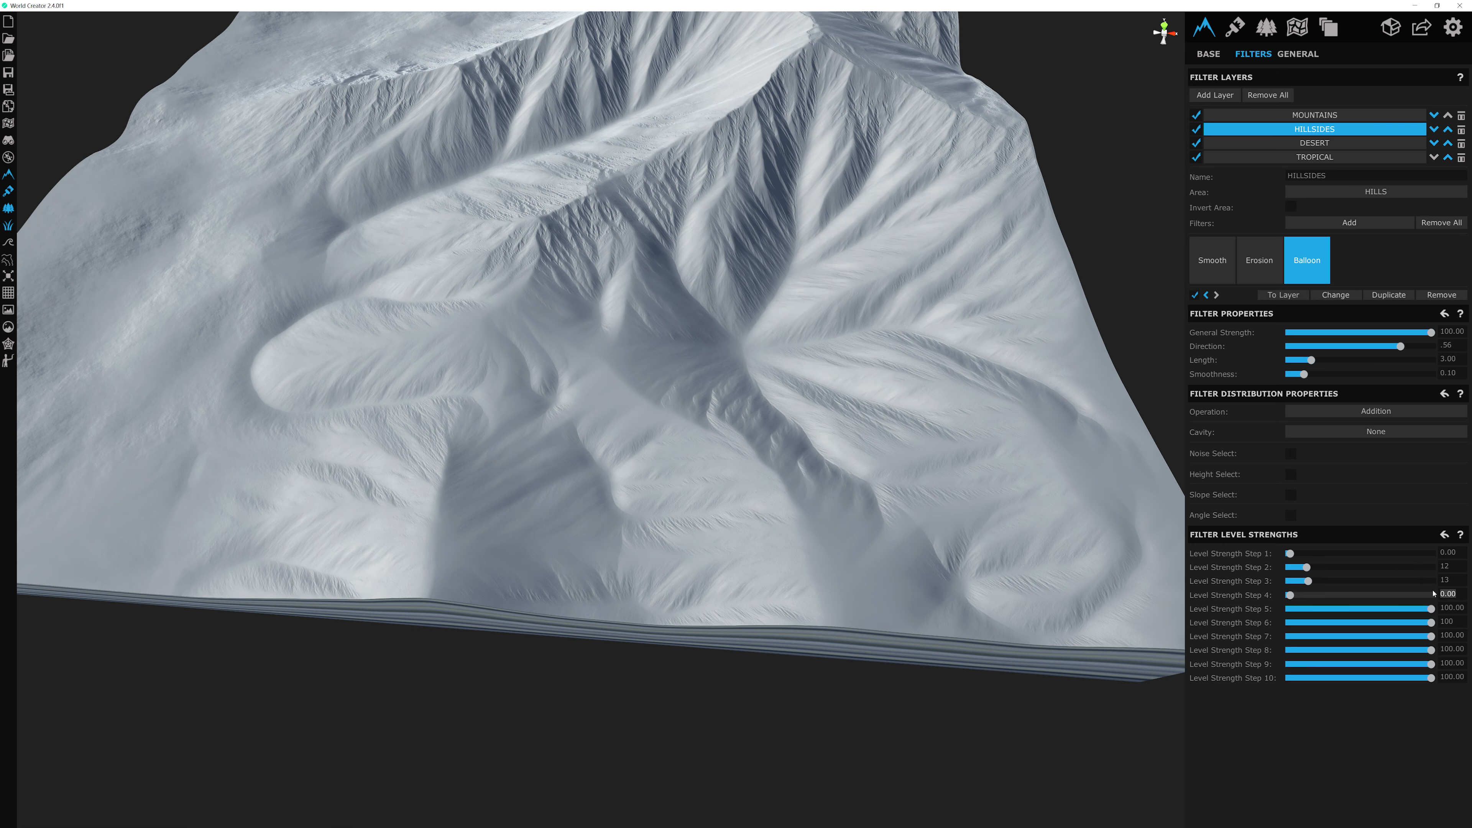
{"action": "type", "text": "28"}
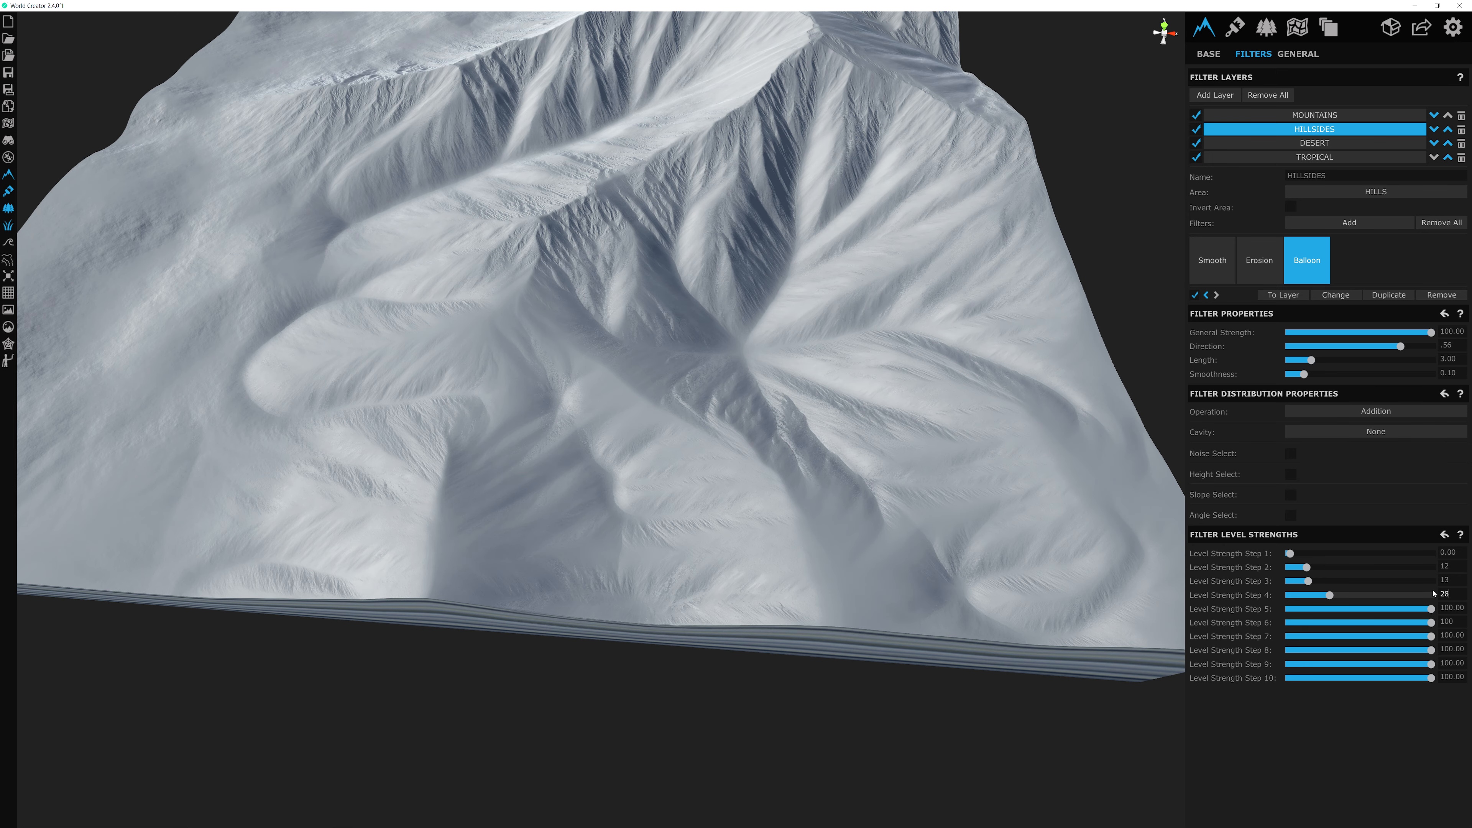
{"action": "type", "text": ".25"}
Step: Set the Balloon filter's level strengths to 47.25 for step 5, 62.25 for step 6 and 78 for step 7
{"action": "left_click", "coordinate": [1442, 607]}
{"action": "type", "text": "4"}
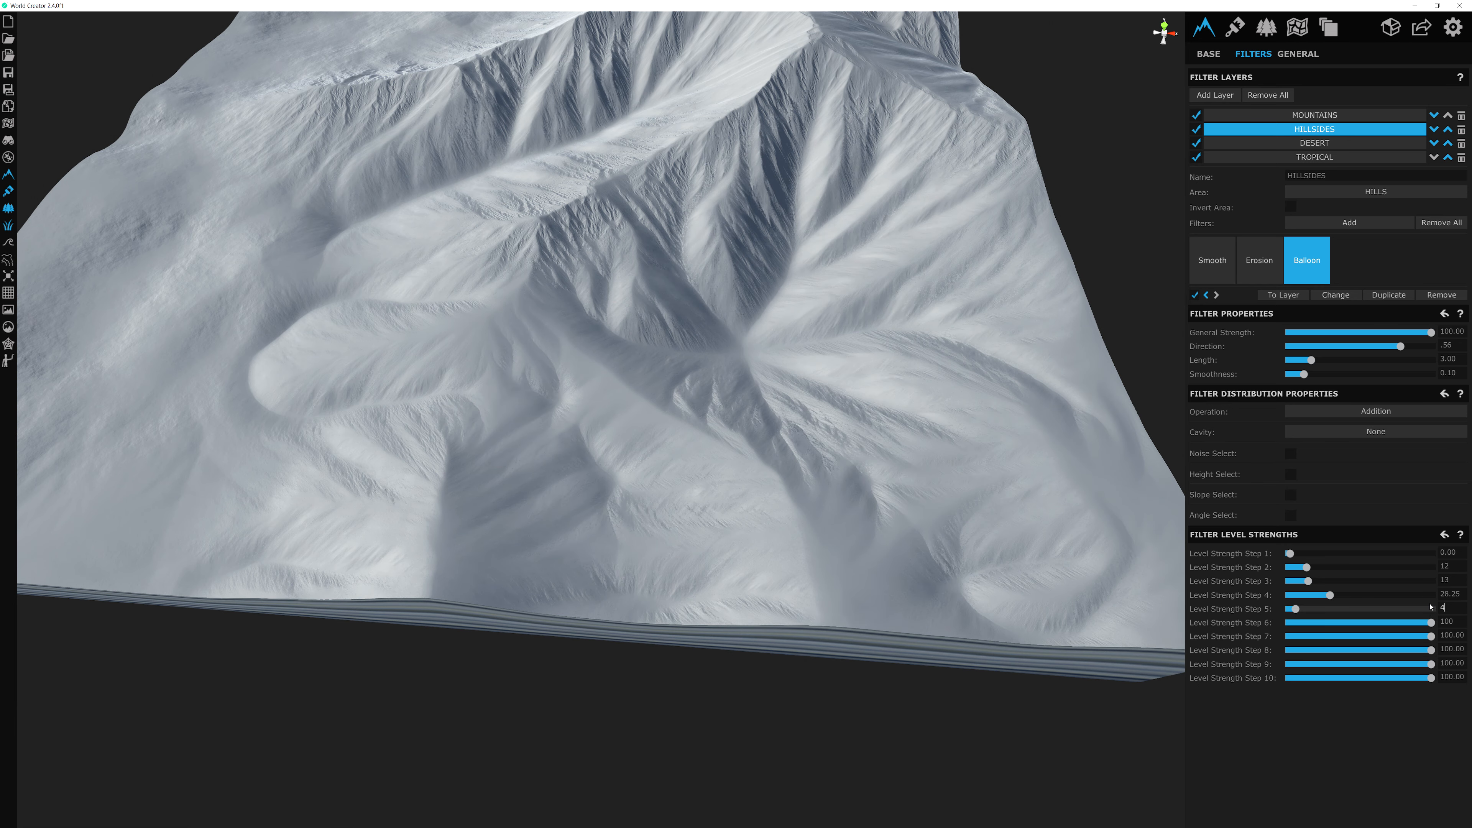
{"action": "type", "text": "7.25"}
{"action": "left_click", "coordinate": [1425, 619]}
{"action": "type", "text": "6"}
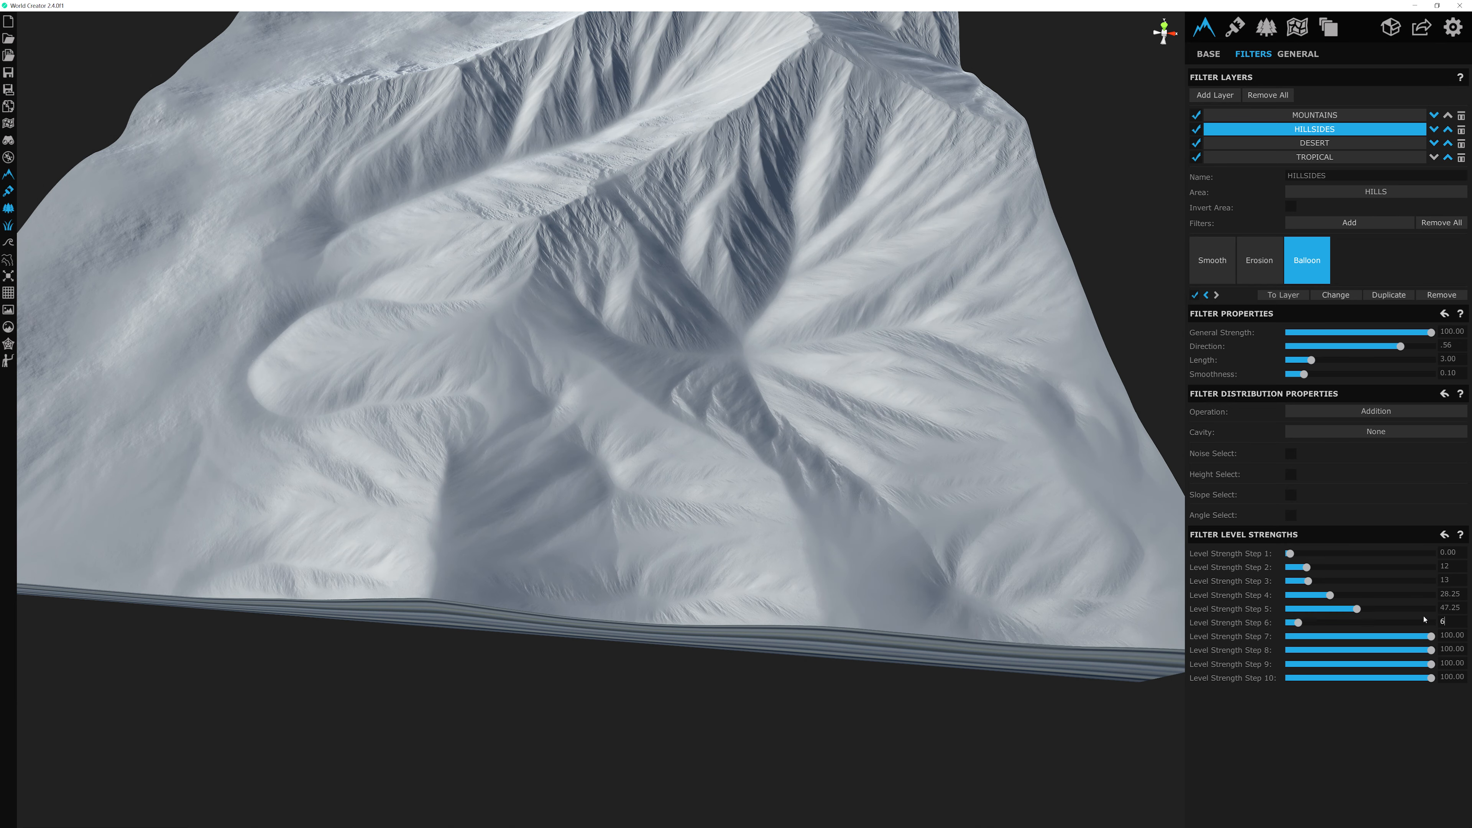
{"action": "type", "text": "2.25"}
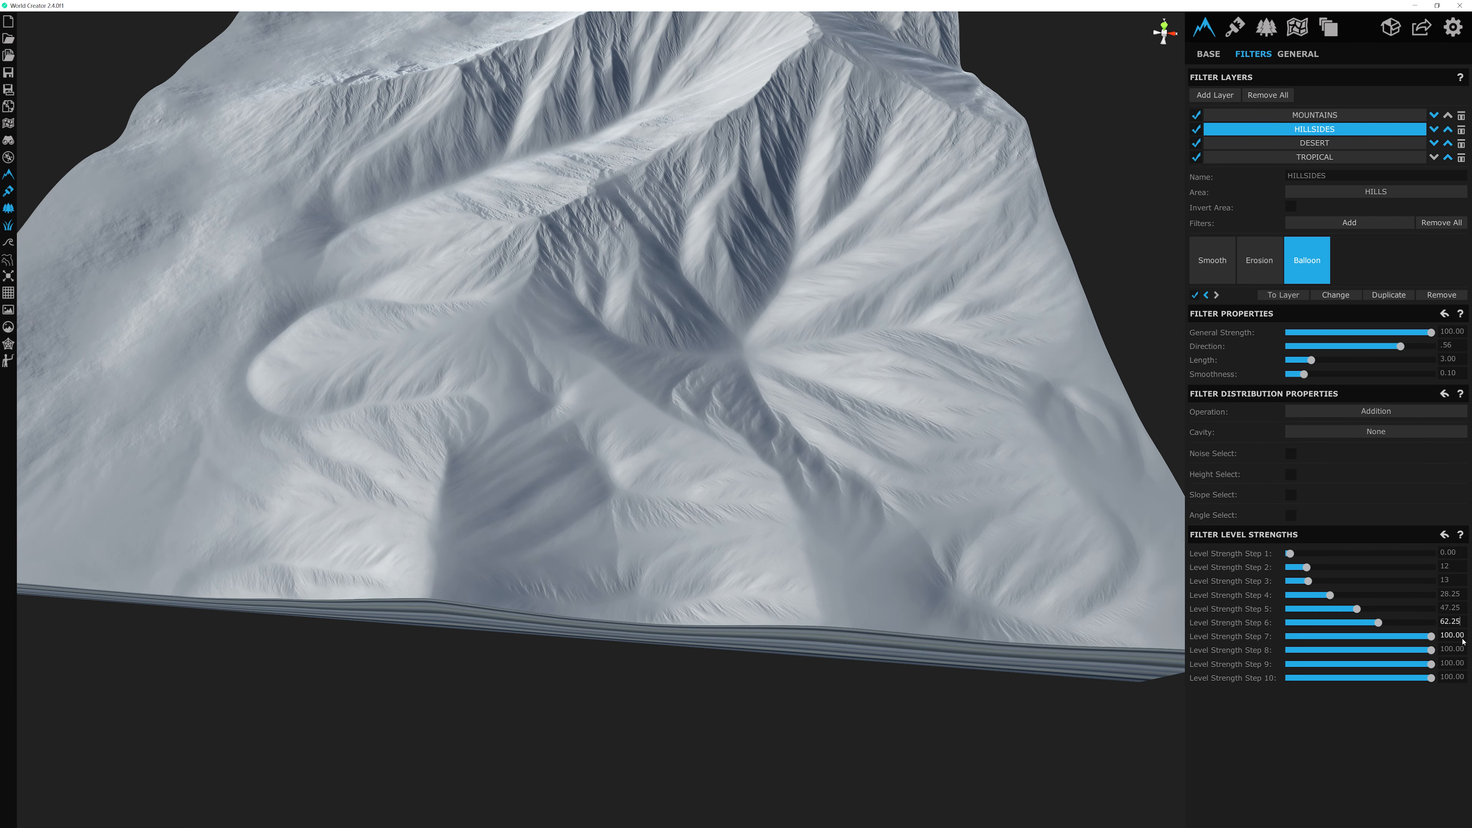
{"action": "left_click", "coordinate": [1422, 636]}
{"action": "type", "text": "78"}
Step: Turn the Balloon filter off and back on to compare its effect on the hillsides
{"action": "left_click_drag", "start_coordinate": [997, 523], "coordinate": [664, 416], "text": "alt"}
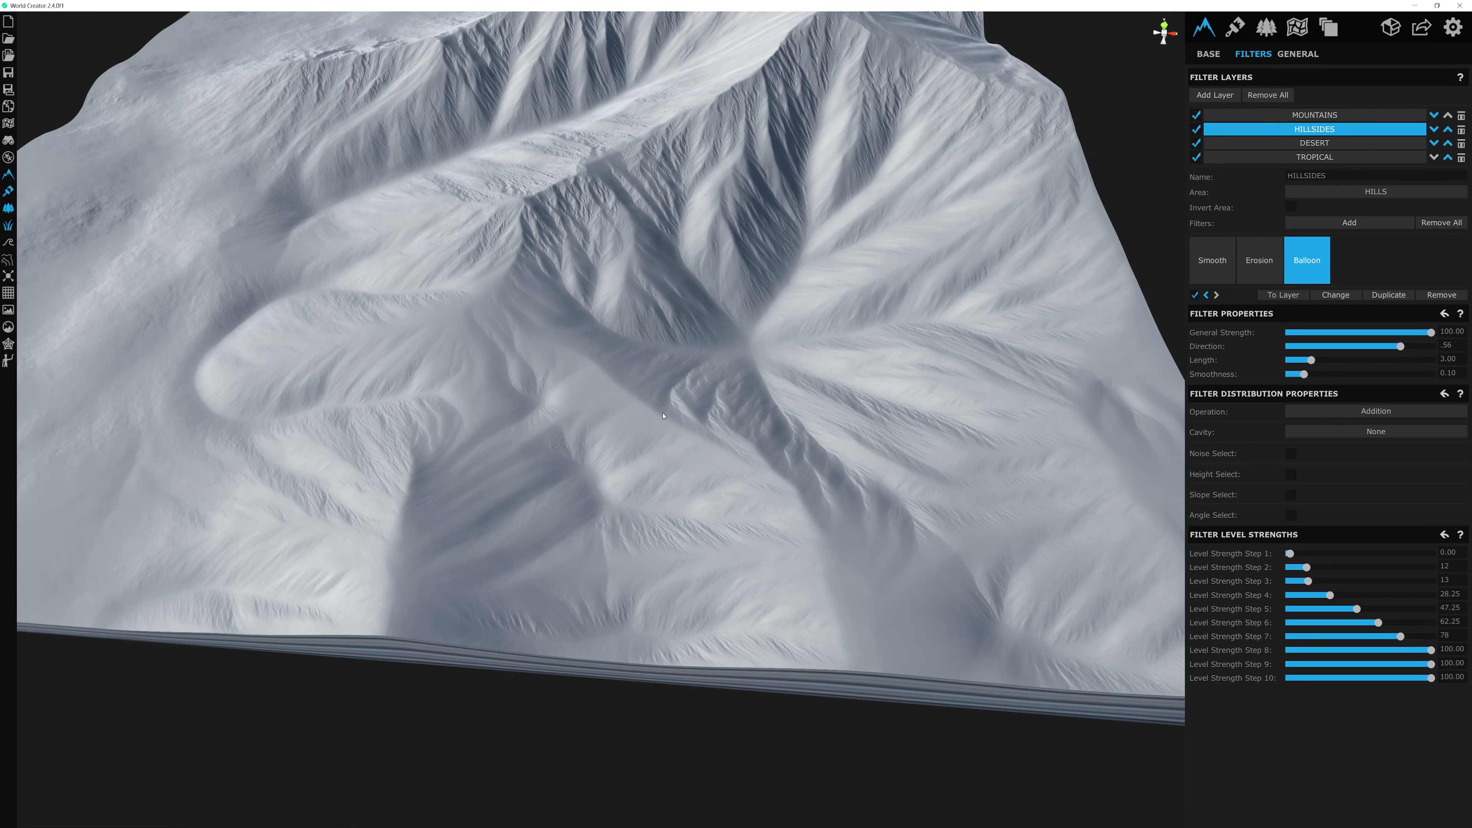
{"action": "left_click", "coordinate": [1195, 296]}
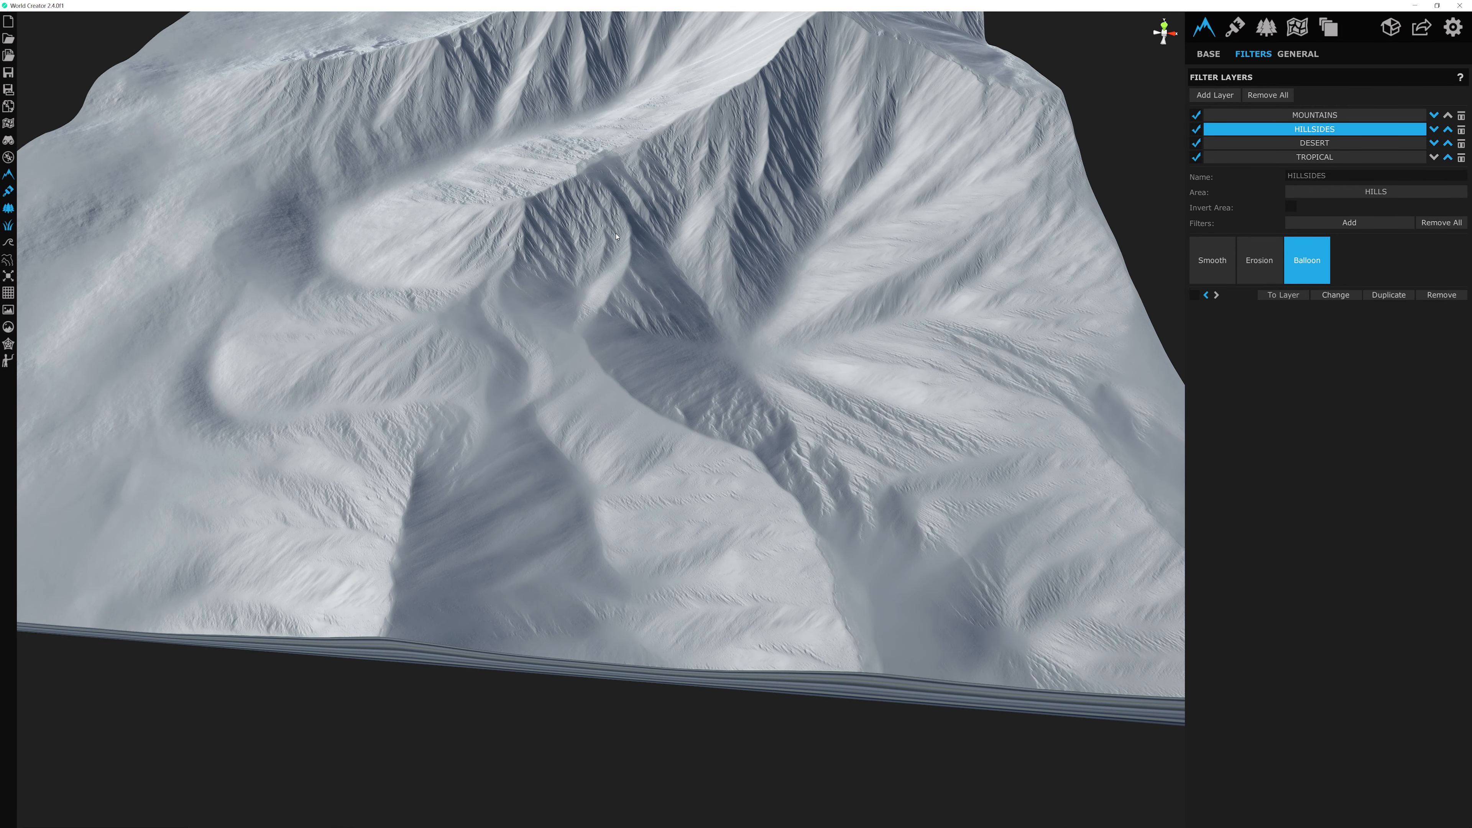
{"action": "left_click", "coordinate": [1196, 296]}
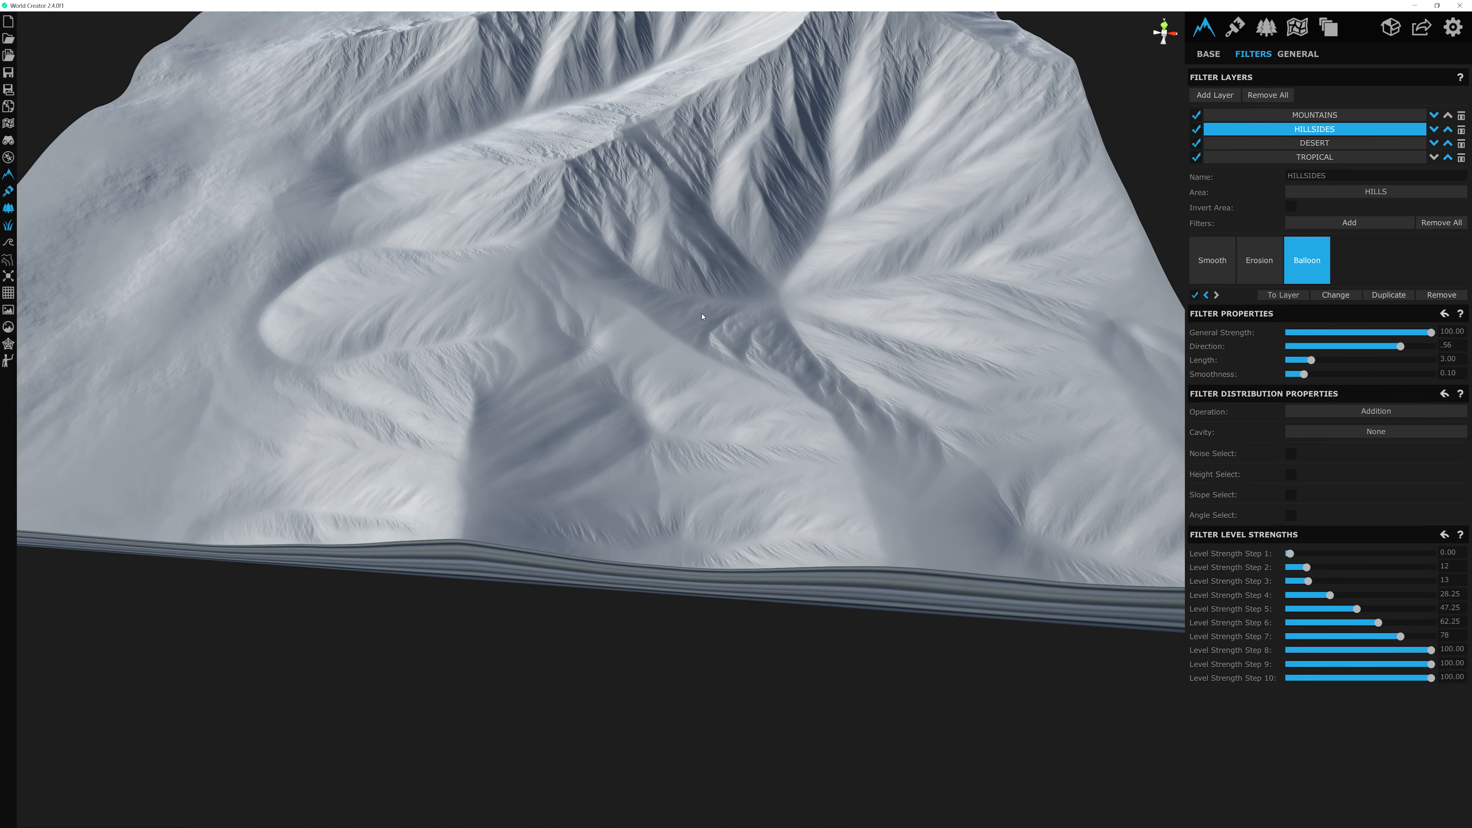
{"action": "left_click_drag", "start_coordinate": [741, 323], "coordinate": [598, 343]}
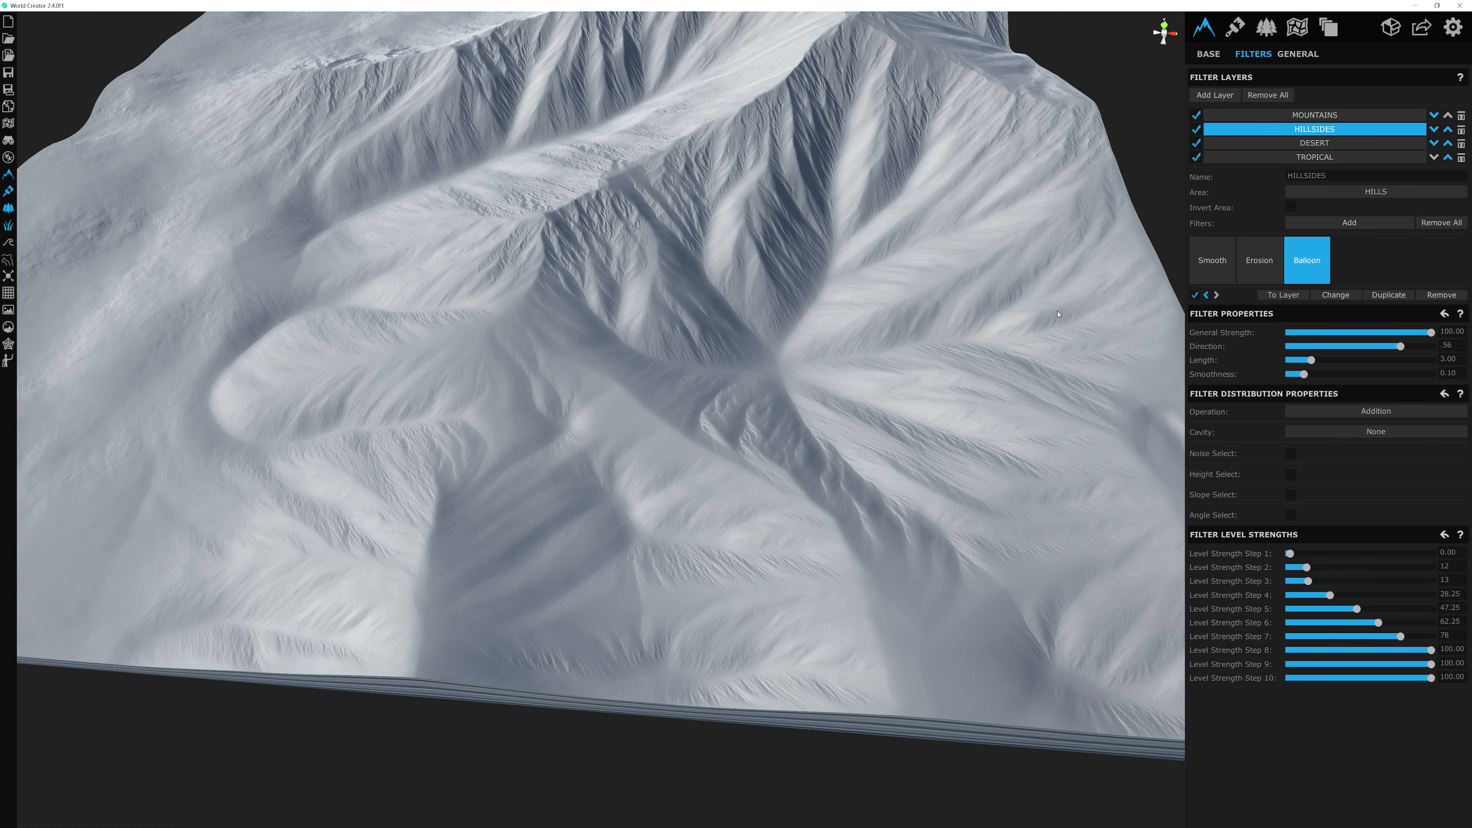
Step: Add the Hills filter from the Hills category to the HILLSIDES layer with its default settings
{"action": "left_click", "coordinate": [1358, 224]}
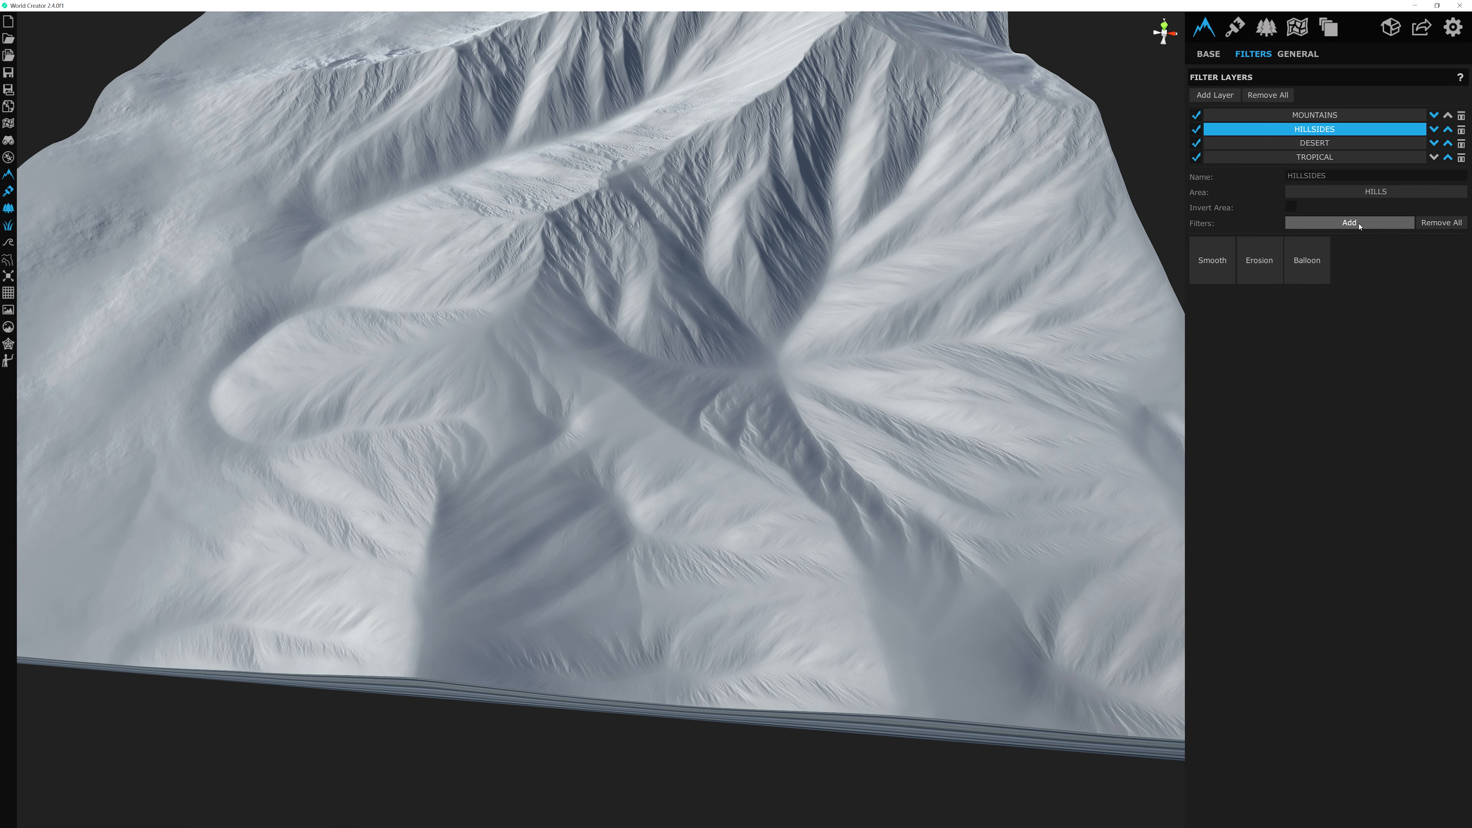
{"action": "left_click", "coordinate": [1359, 224]}
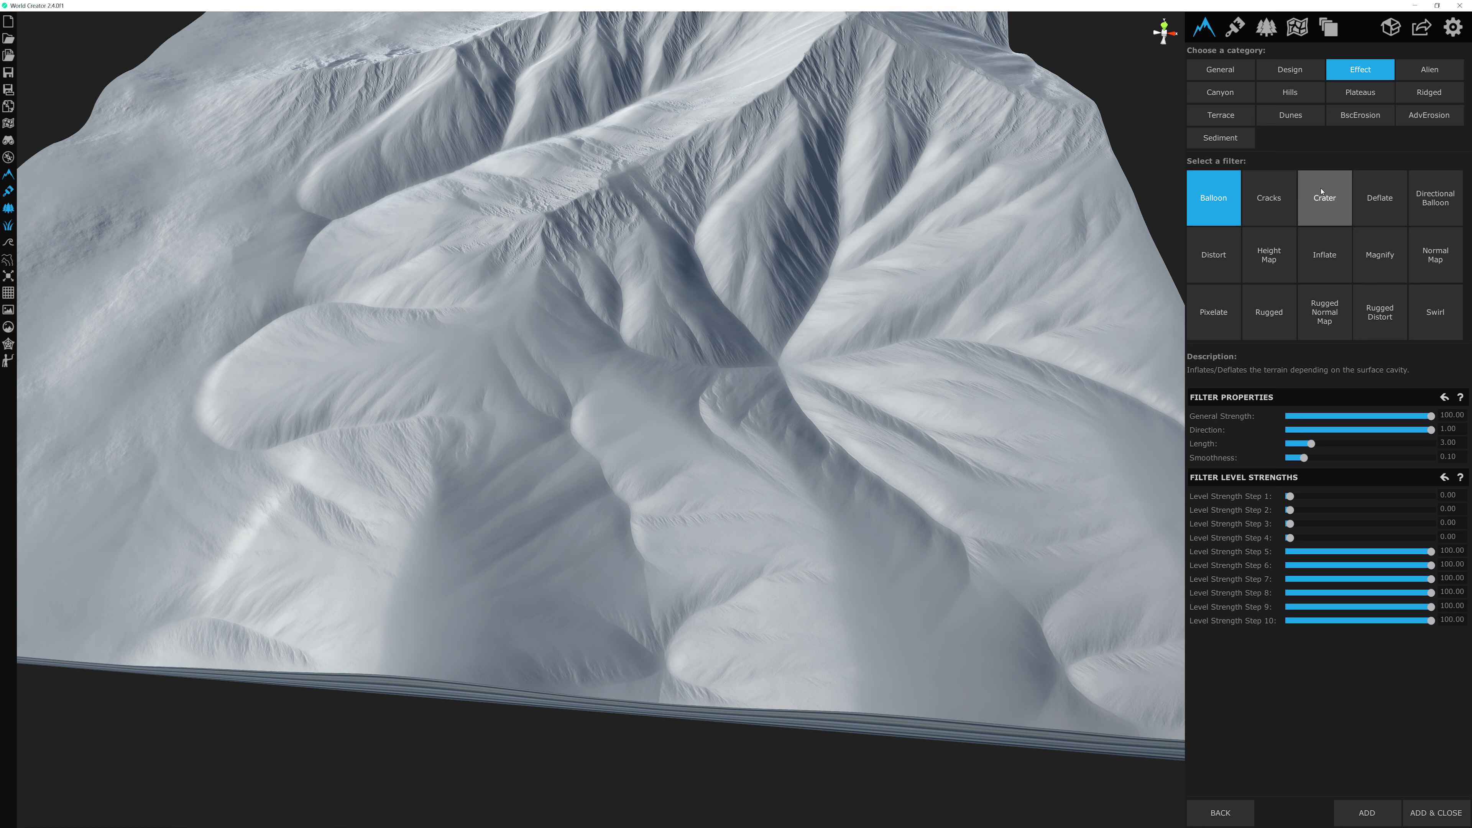
{"action": "left_click", "coordinate": [1275, 92]}
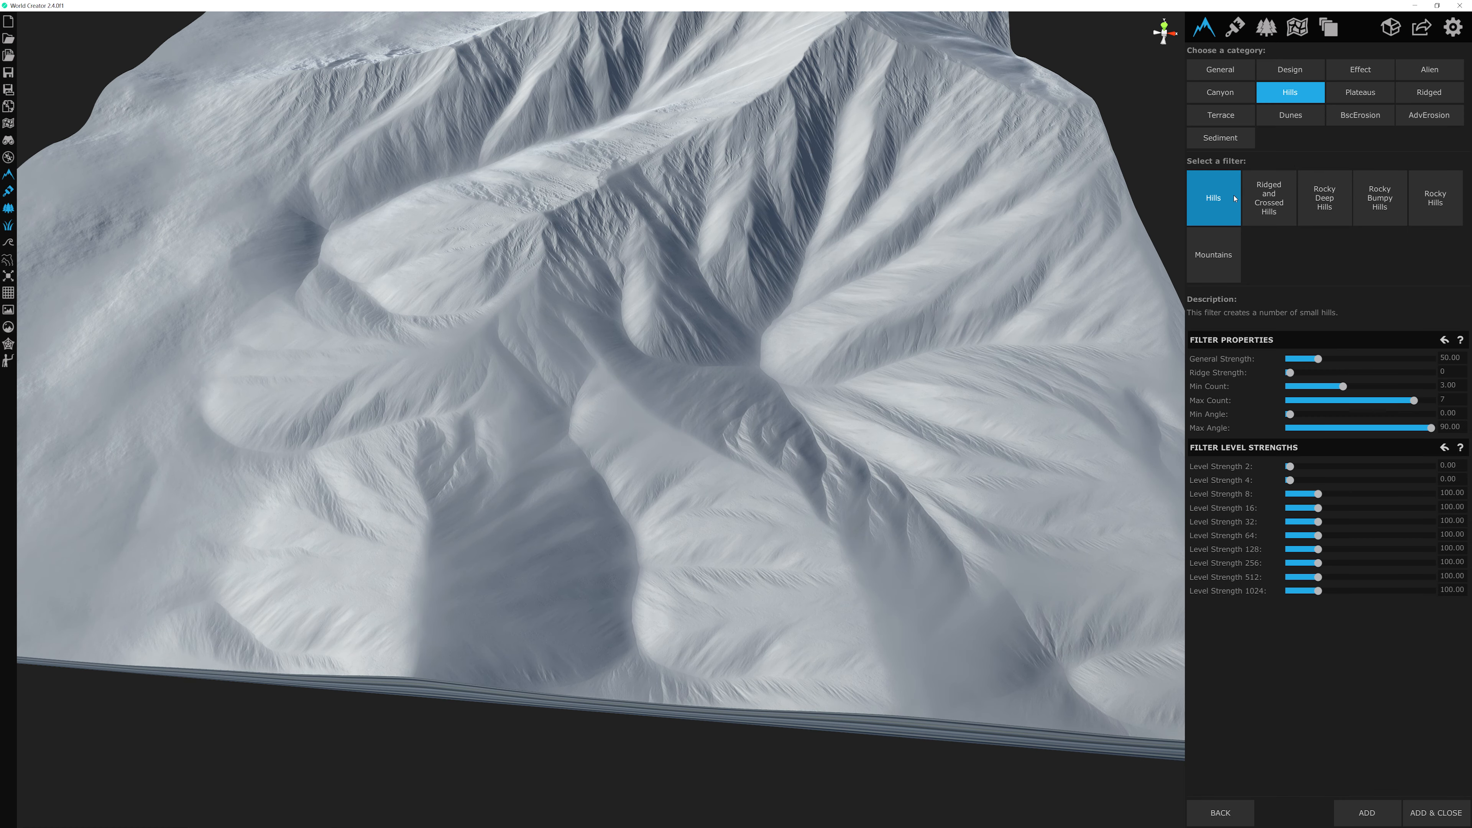
{"action": "left_click", "coordinate": [1432, 813]}
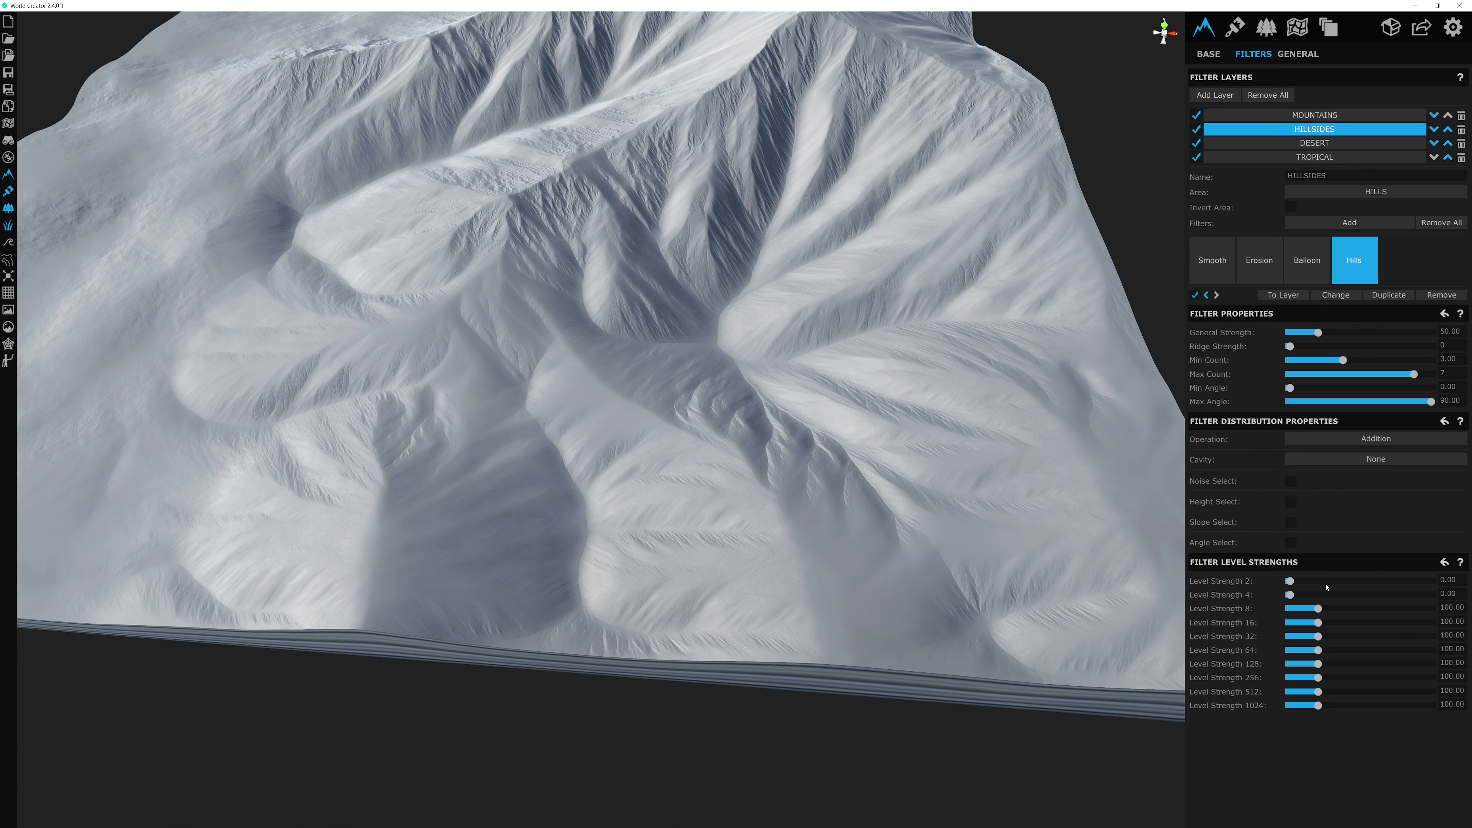
Step: Turn the Hills filter off and back on twice to compare its effect on the slopes up close
{"action": "right_click_drag", "start_coordinate": [824, 452], "coordinate": [651, 344]}
{"action": "scroll", "coordinate": [651, 343], "scroll_direction": "up", "scroll_amount": 3}
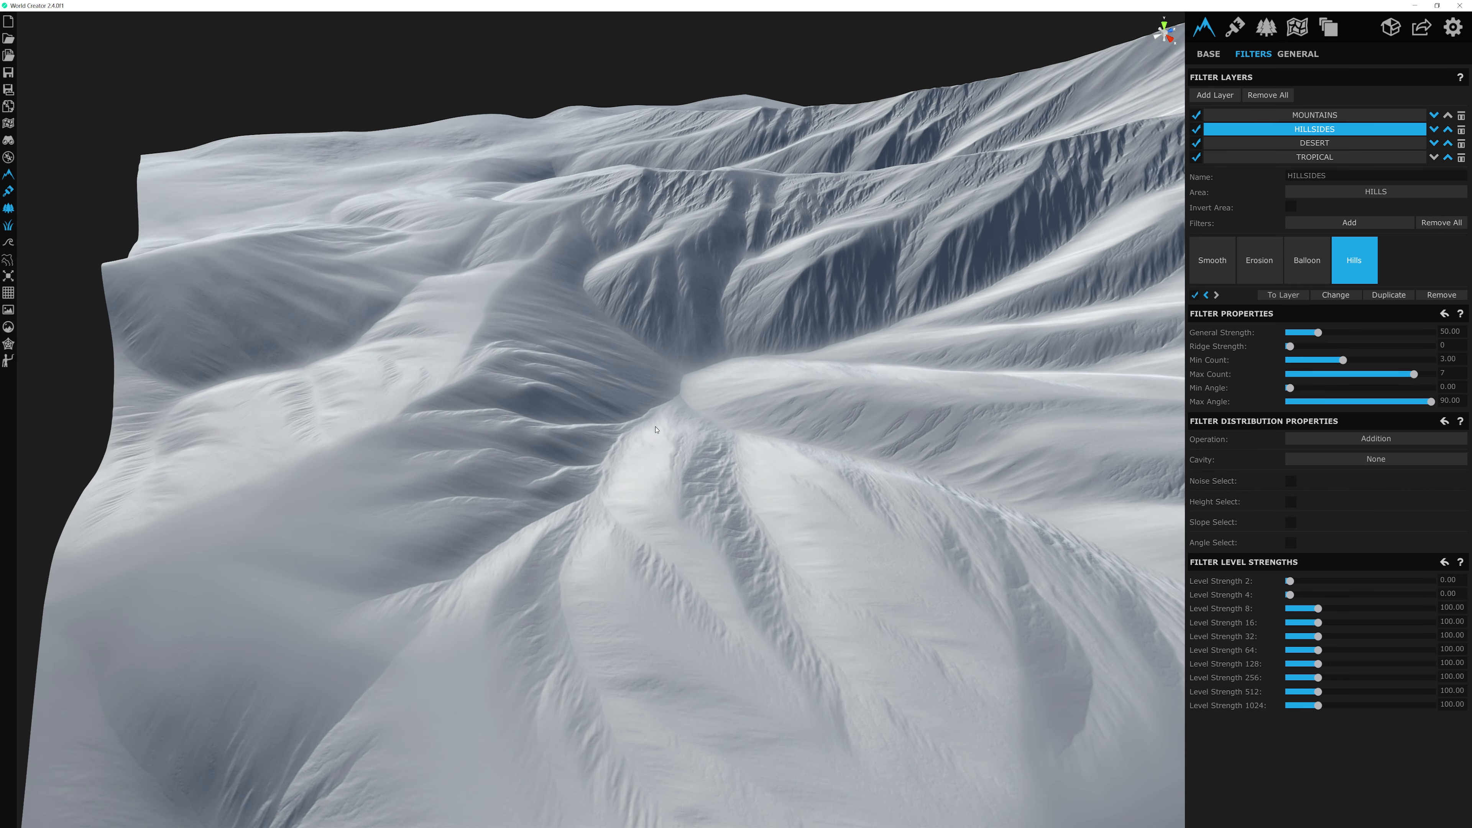
{"action": "middle_click_drag", "start_coordinate": [651, 344], "coordinate": [651, 255]}
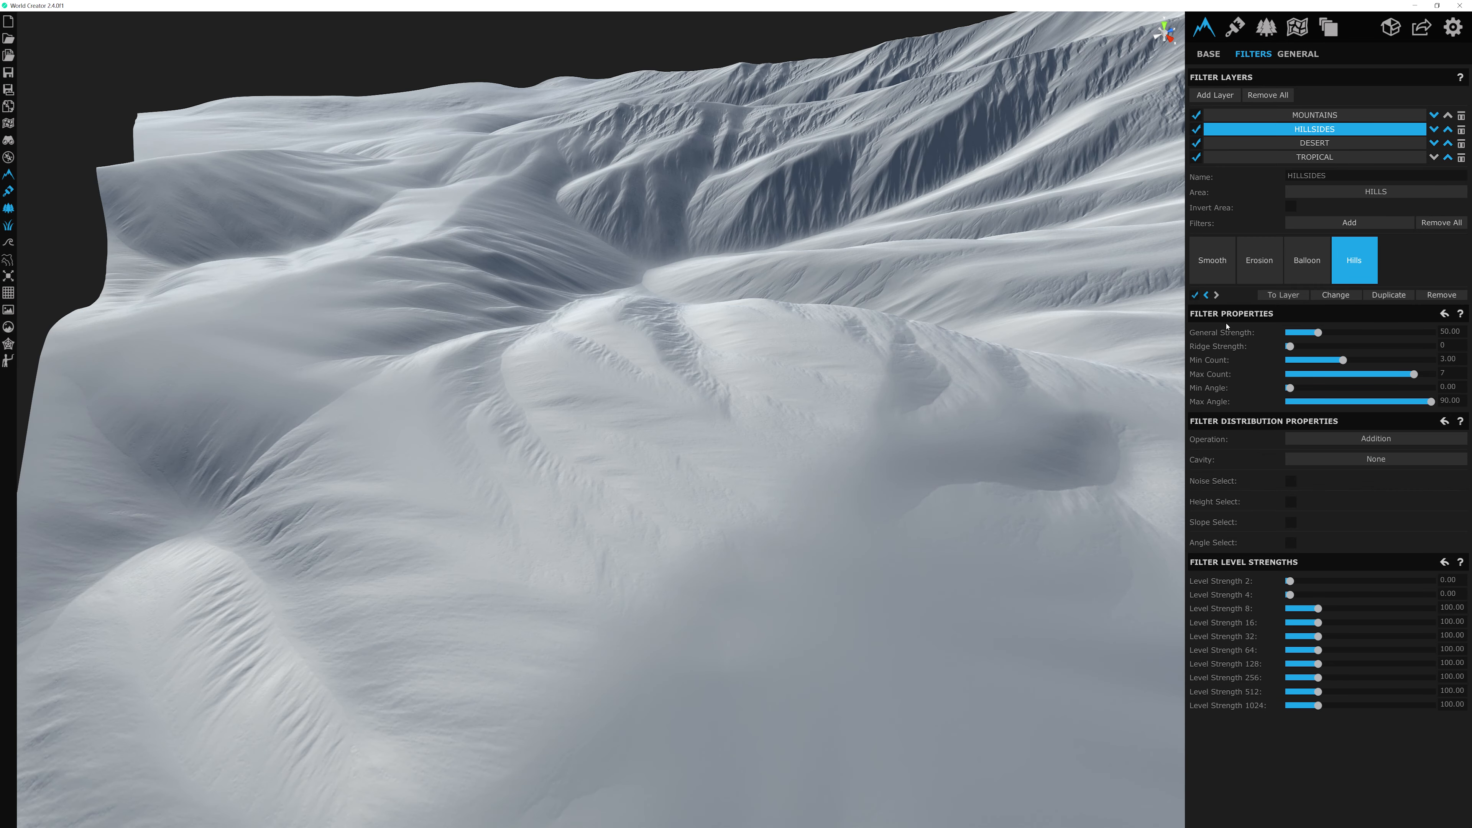
{"action": "left_click", "coordinate": [1195, 295]}
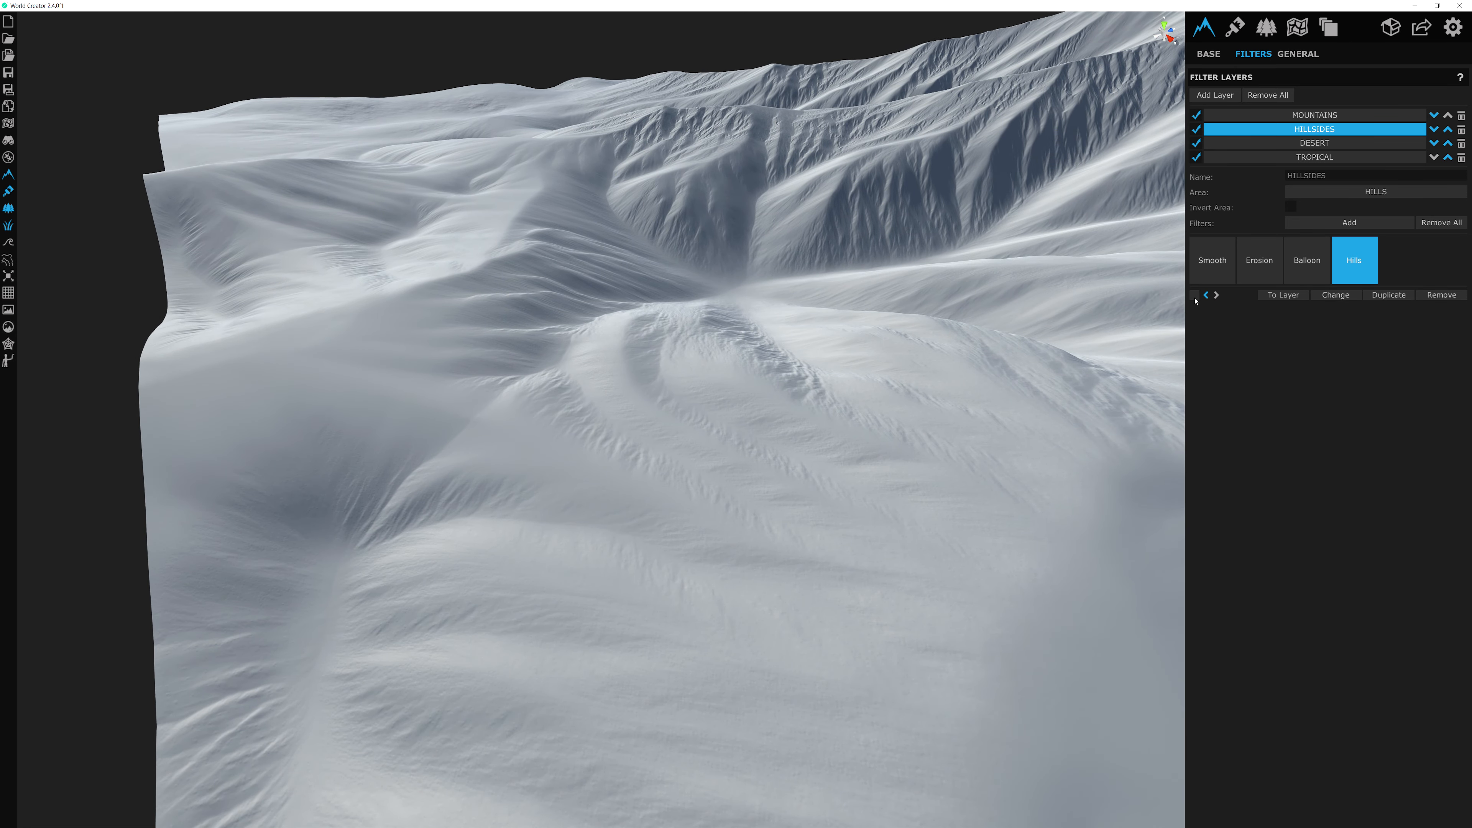
{"action": "left_click", "coordinate": [1195, 296]}
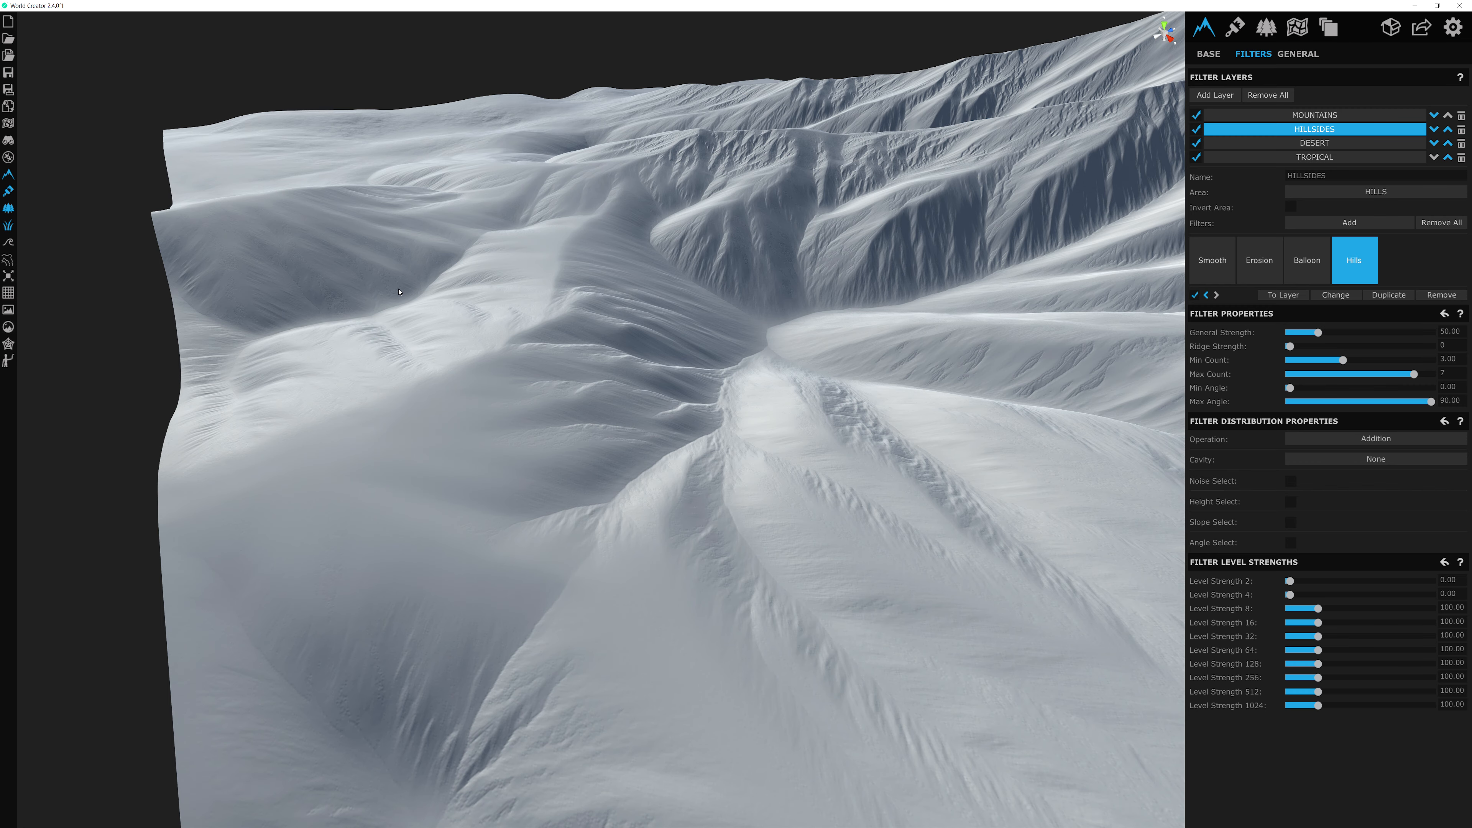
{"action": "scroll", "coordinate": [398, 293], "scroll_direction": "up", "scroll_amount": 2}
{"action": "middle_click_drag", "start_coordinate": [753, 308], "coordinate": [620, 277]}
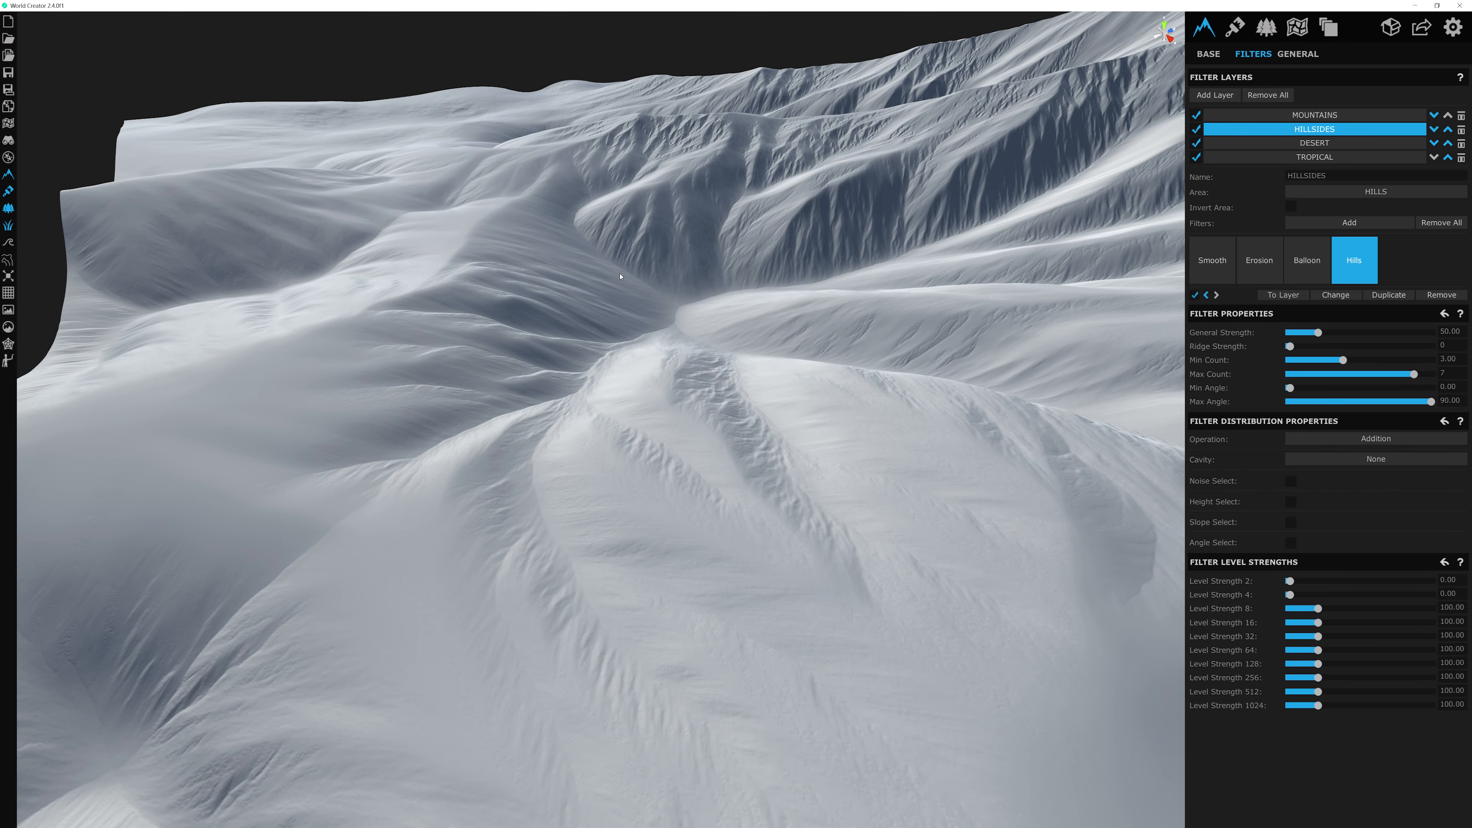
{"action": "scroll", "coordinate": [395, 259], "scroll_direction": "down", "scroll_amount": 3}
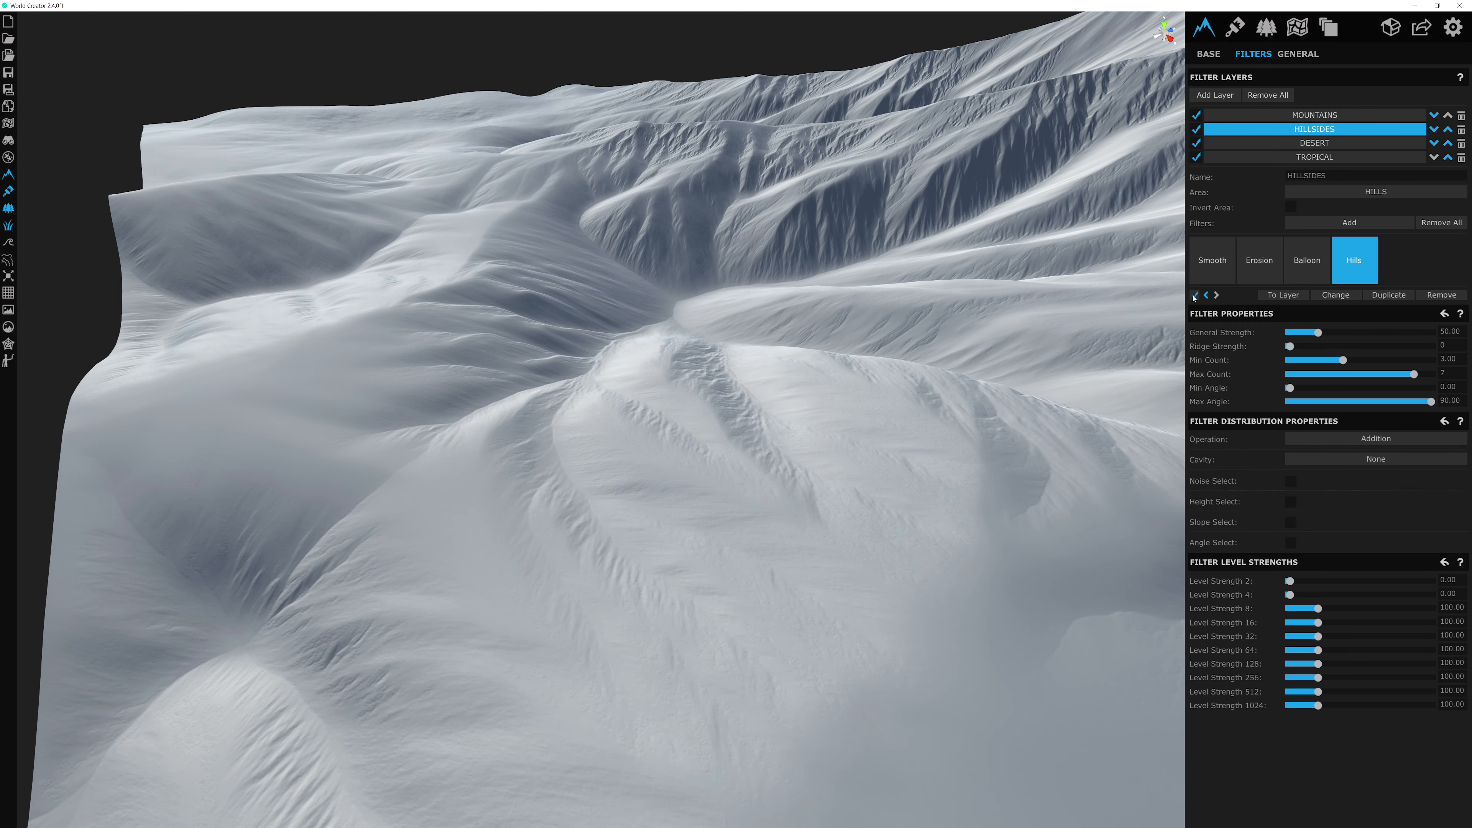
{"action": "left_click", "coordinate": [1195, 296]}
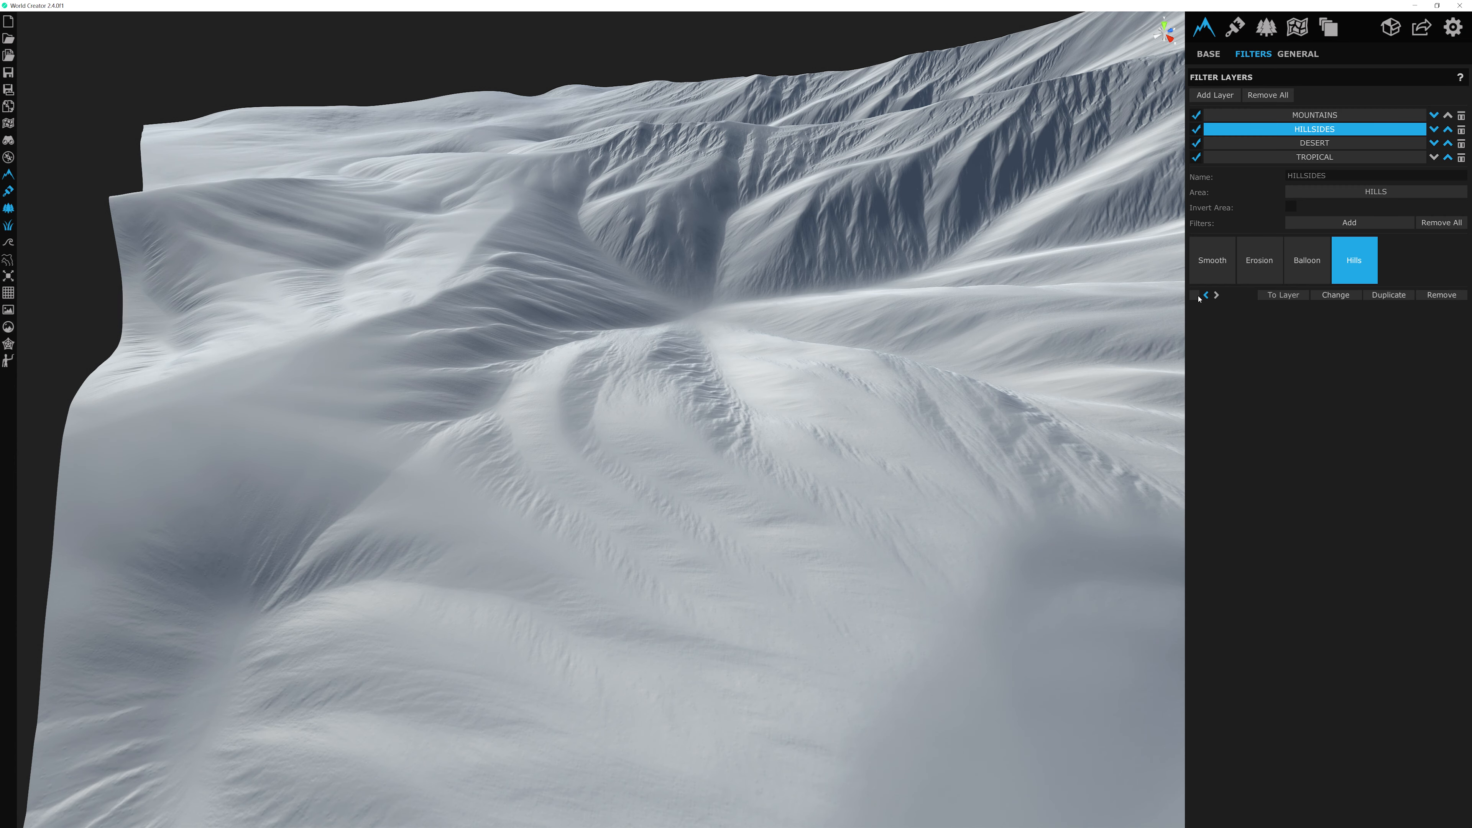
{"action": "left_click", "coordinate": [1195, 295]}
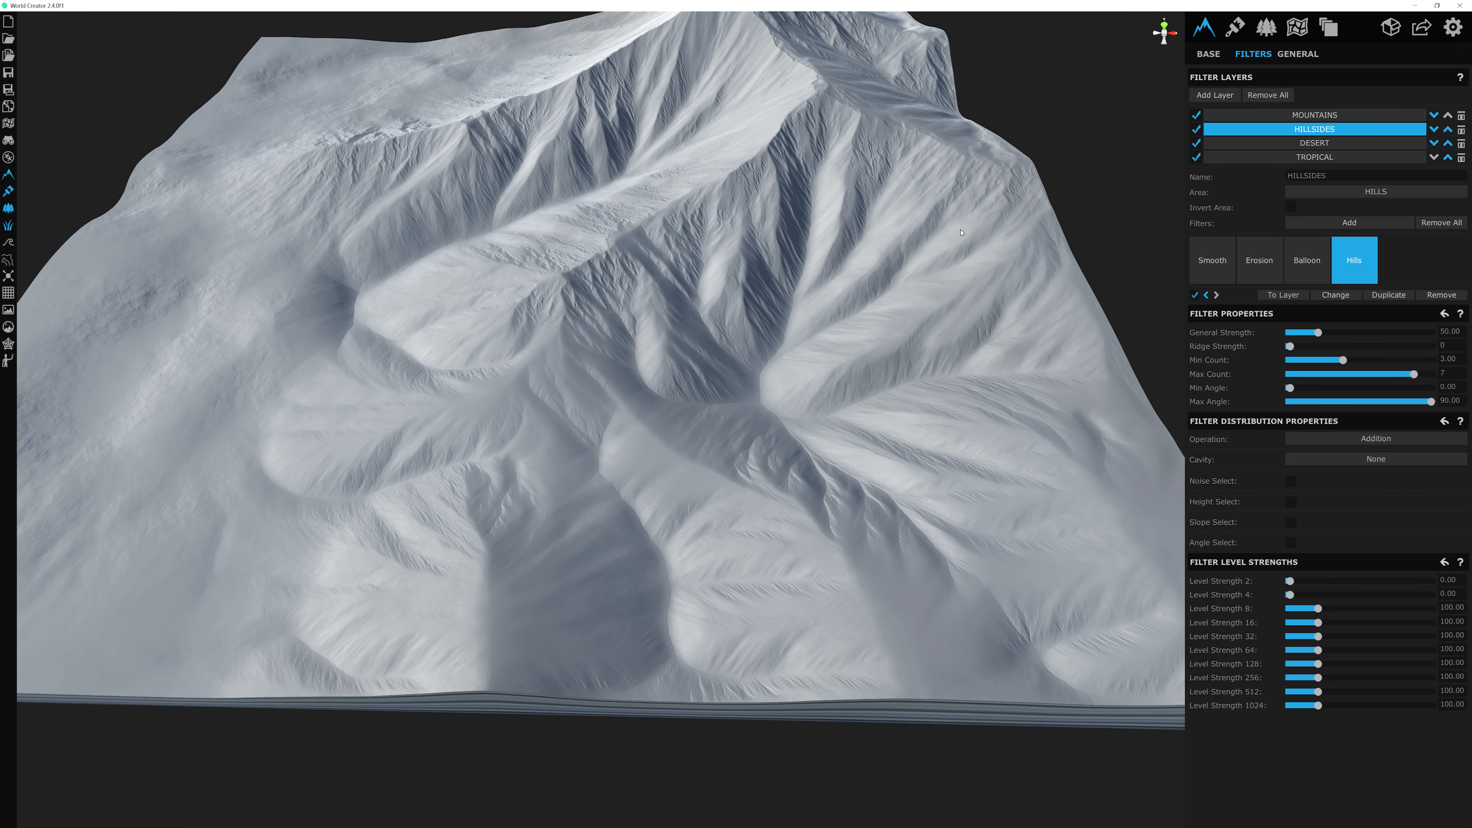
Step: Select the HILLS area in the area list and open its blend-map for editing
{"action": "left_click", "coordinate": [1310, 116]}
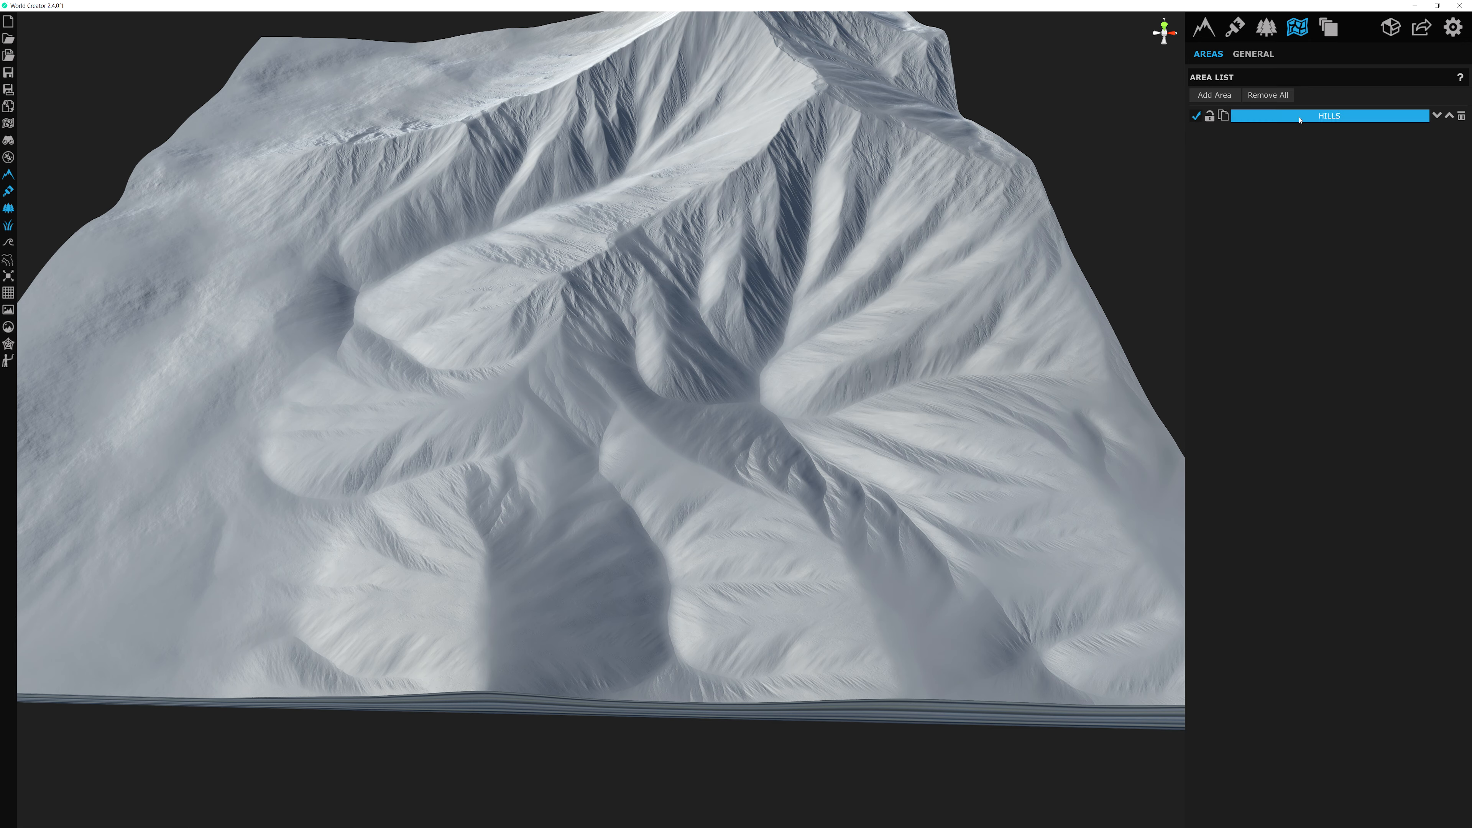
{"action": "left_click", "coordinate": [1327, 450]}
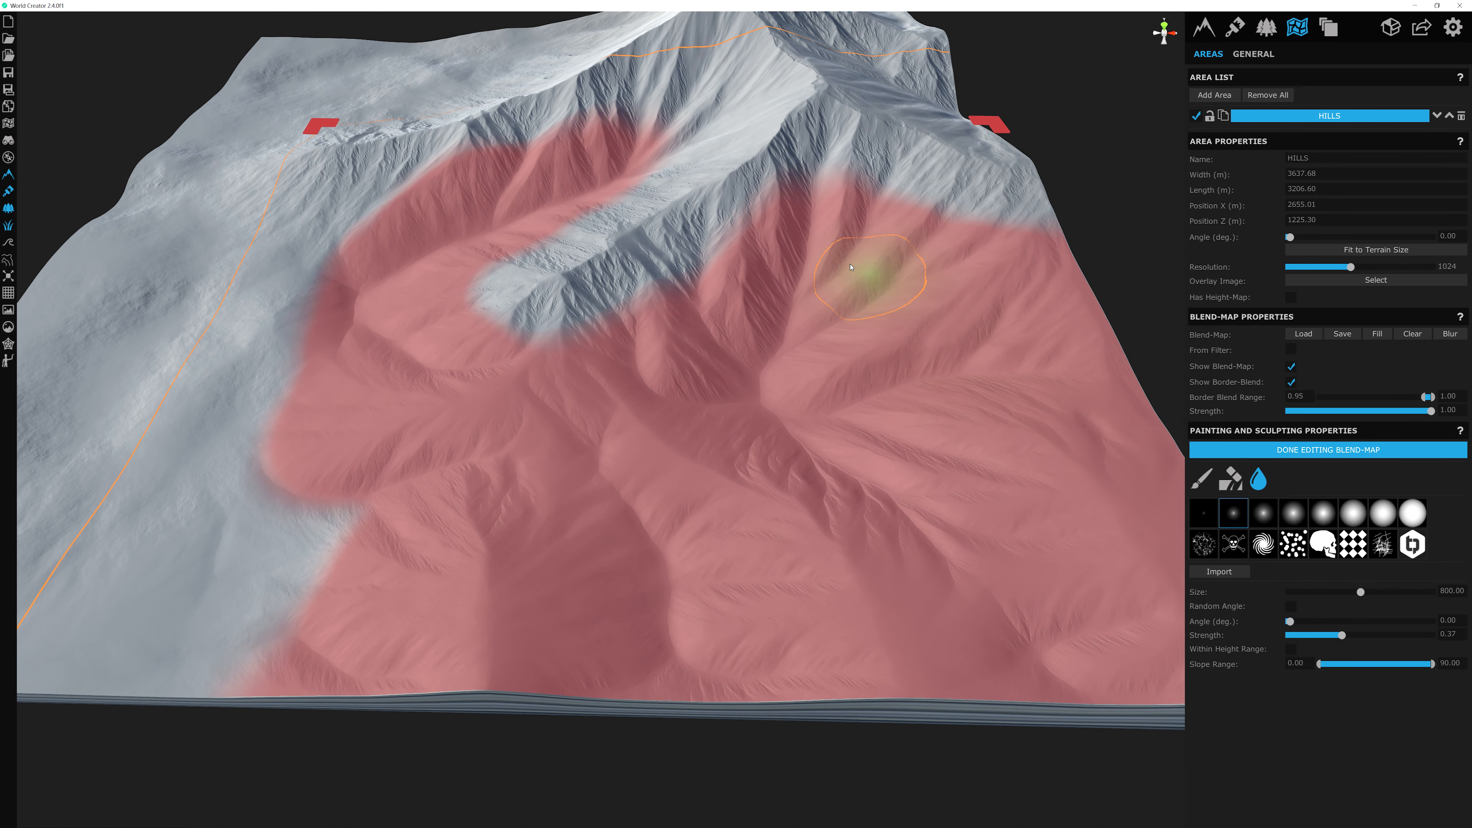
{"action": "middle_click_drag", "start_coordinate": [819, 229], "coordinate": [829, 236]}
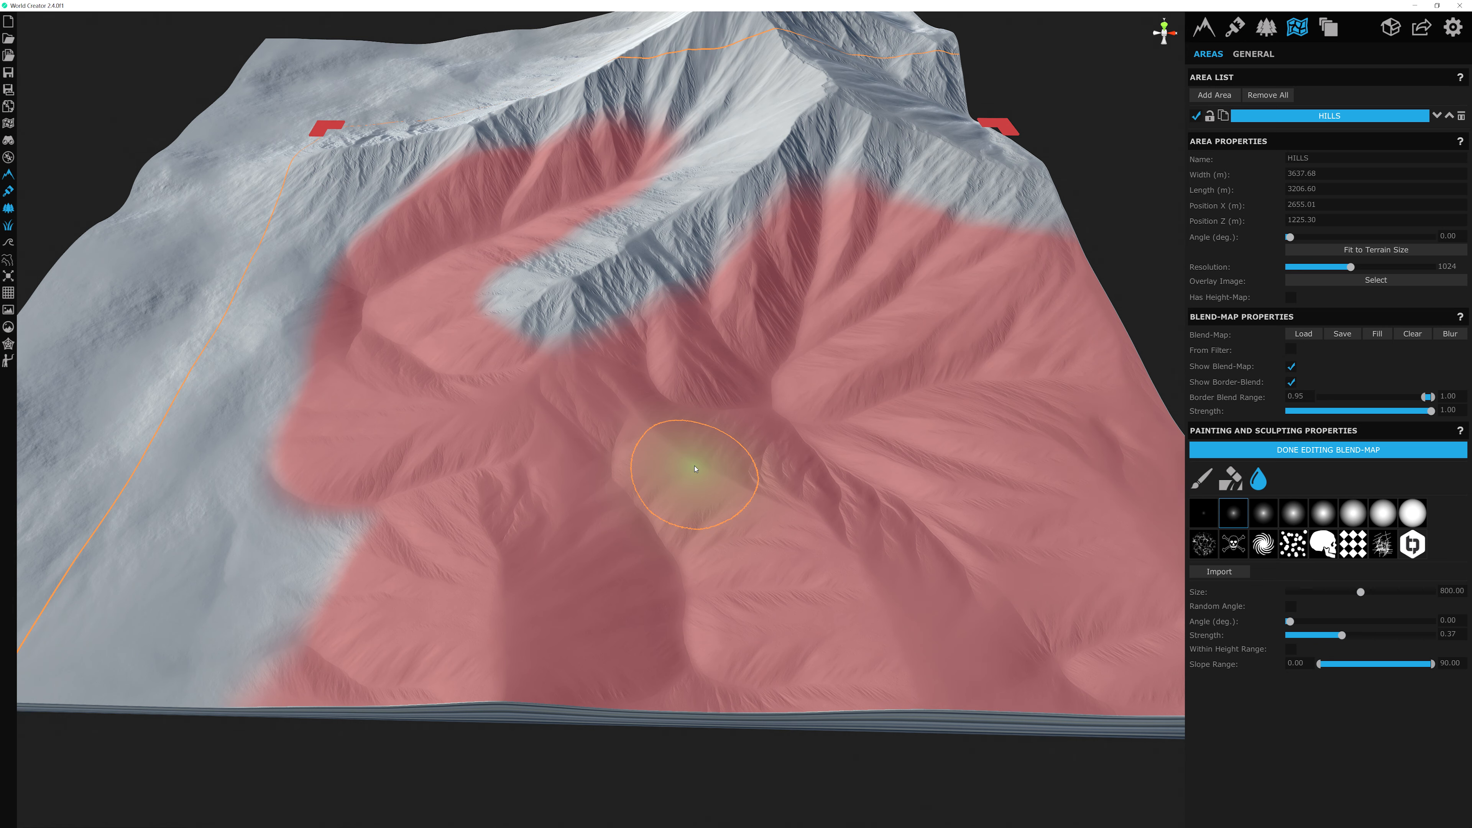
{"action": "scroll", "coordinate": [696, 469], "scroll_direction": "up", "scroll_amount": 3}
{"action": "mouse_move", "coordinate": [371, 487]}
{"action": "middle_mouse_down"}
{"action": "mouse_move", "coordinate": [598, 437]}
{"action": "mouse_move", "coordinate": [437, 417]}
{"action": "middle_mouse_up"}
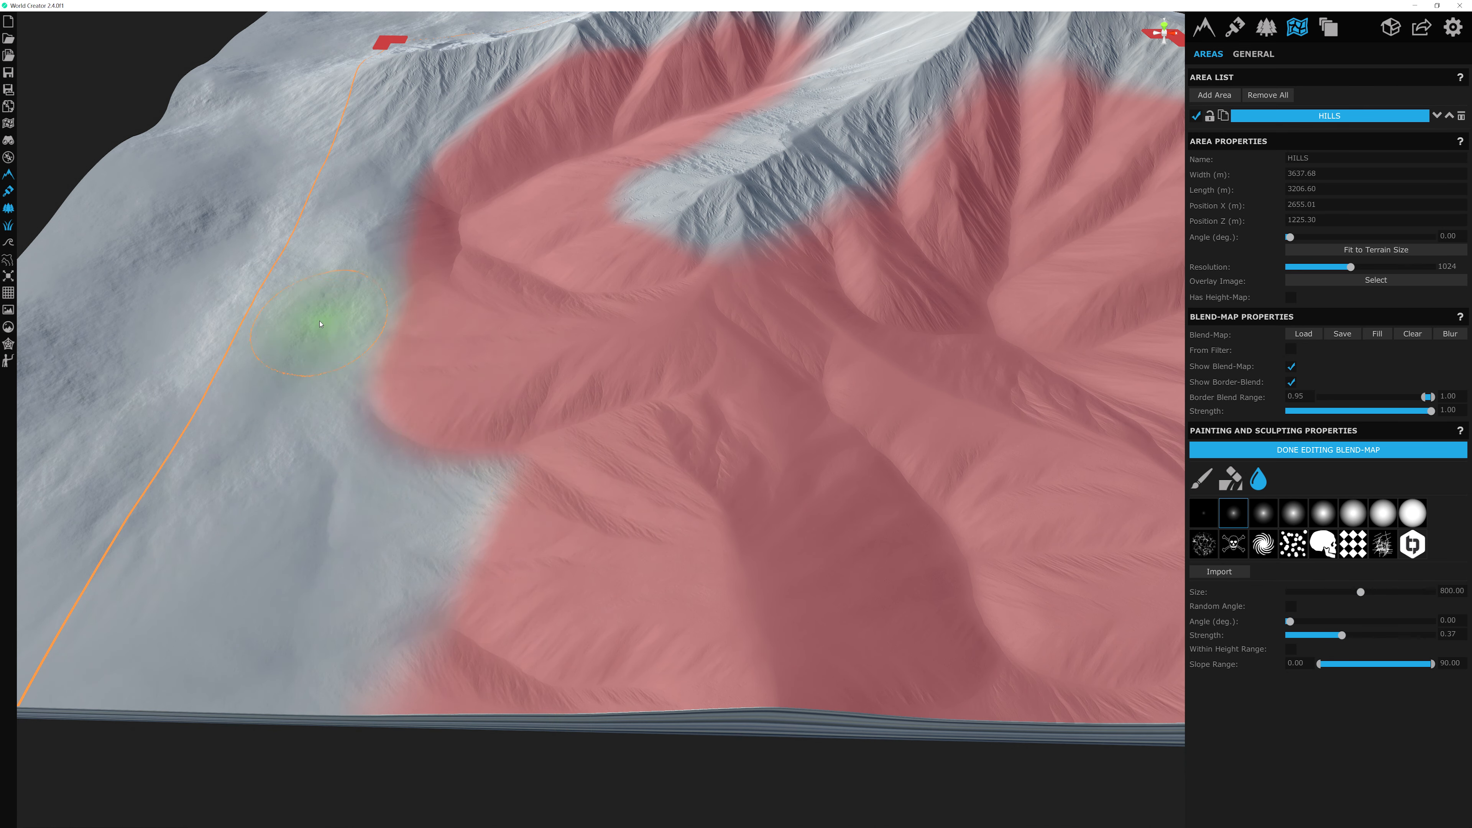
Step: Erase the outer edge of the HILLS blend-map beside the dunes with the eraser brush at strength 0.20
{"action": "left_click", "coordinate": [1233, 479]}
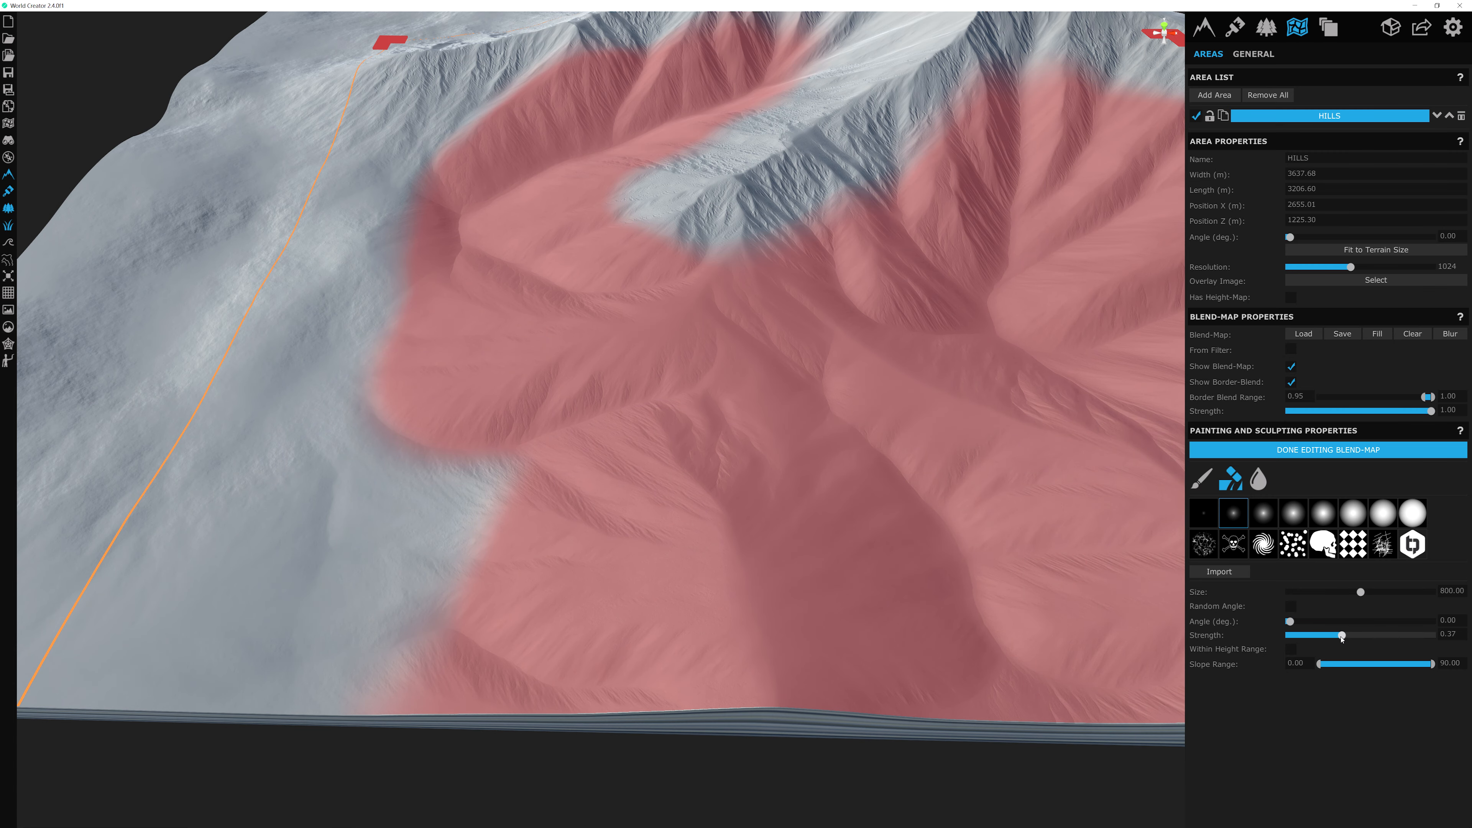
{"action": "left_click_drag", "start_coordinate": [1342, 638], "coordinate": [1322, 638]}
{"action": "middle_click_drag", "start_coordinate": [737, 409], "coordinate": [936, 358]}
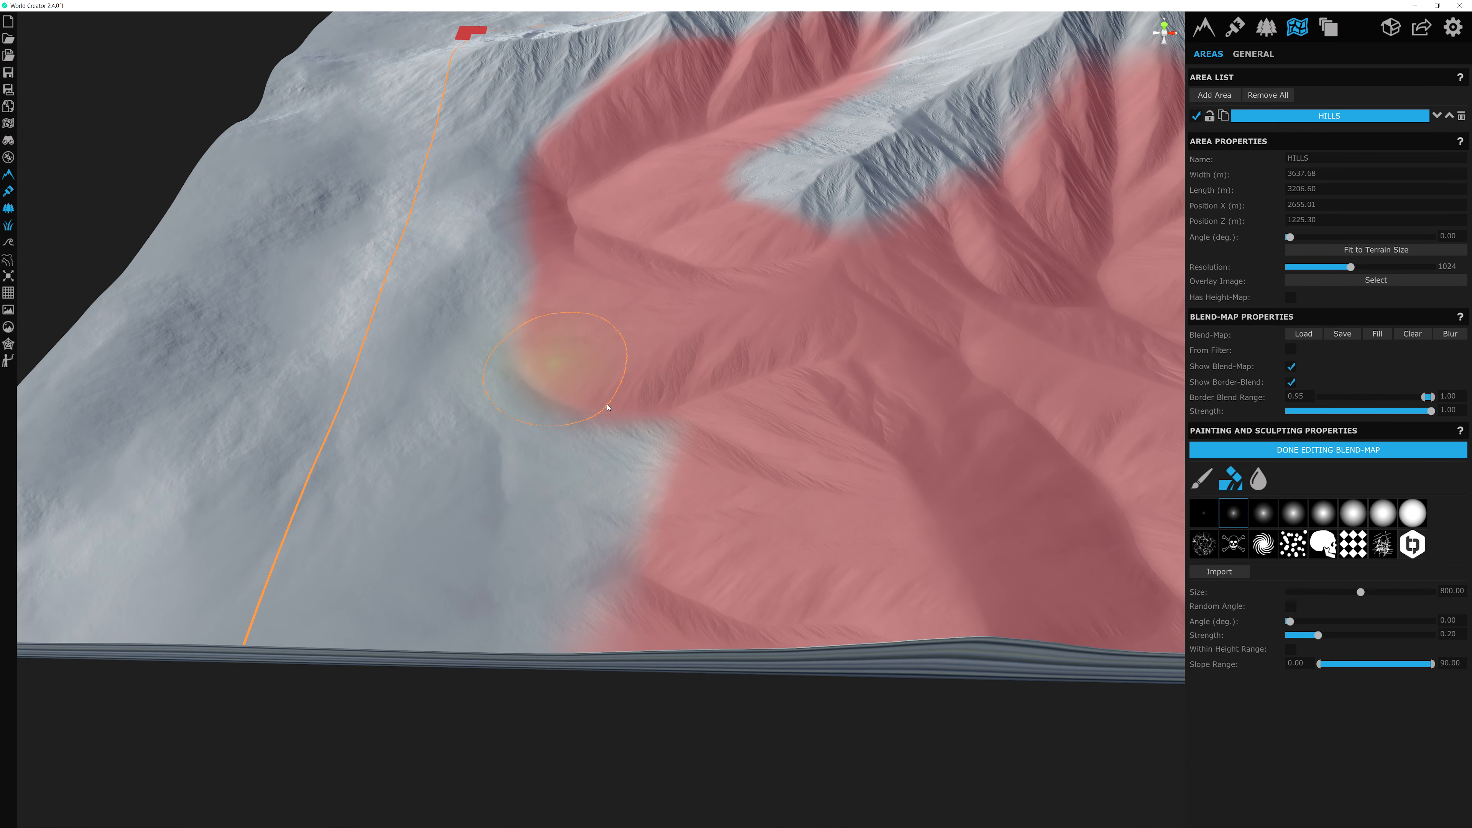
{"action": "mouse_move", "coordinate": [521, 332]}
{"action": "left_mouse_down"}
{"action": "mouse_move", "coordinate": [636, 426]}
{"action": "mouse_move", "coordinate": [493, 313]}
{"action": "mouse_move", "coordinate": [591, 428]}
{"action": "mouse_move", "coordinate": [507, 355]}
{"action": "mouse_move", "coordinate": [557, 377]}
{"action": "mouse_move", "coordinate": [543, 370]}
{"action": "mouse_move", "coordinate": [543, 400]}
{"action": "mouse_move", "coordinate": [509, 313]}
{"action": "left_mouse_up"}
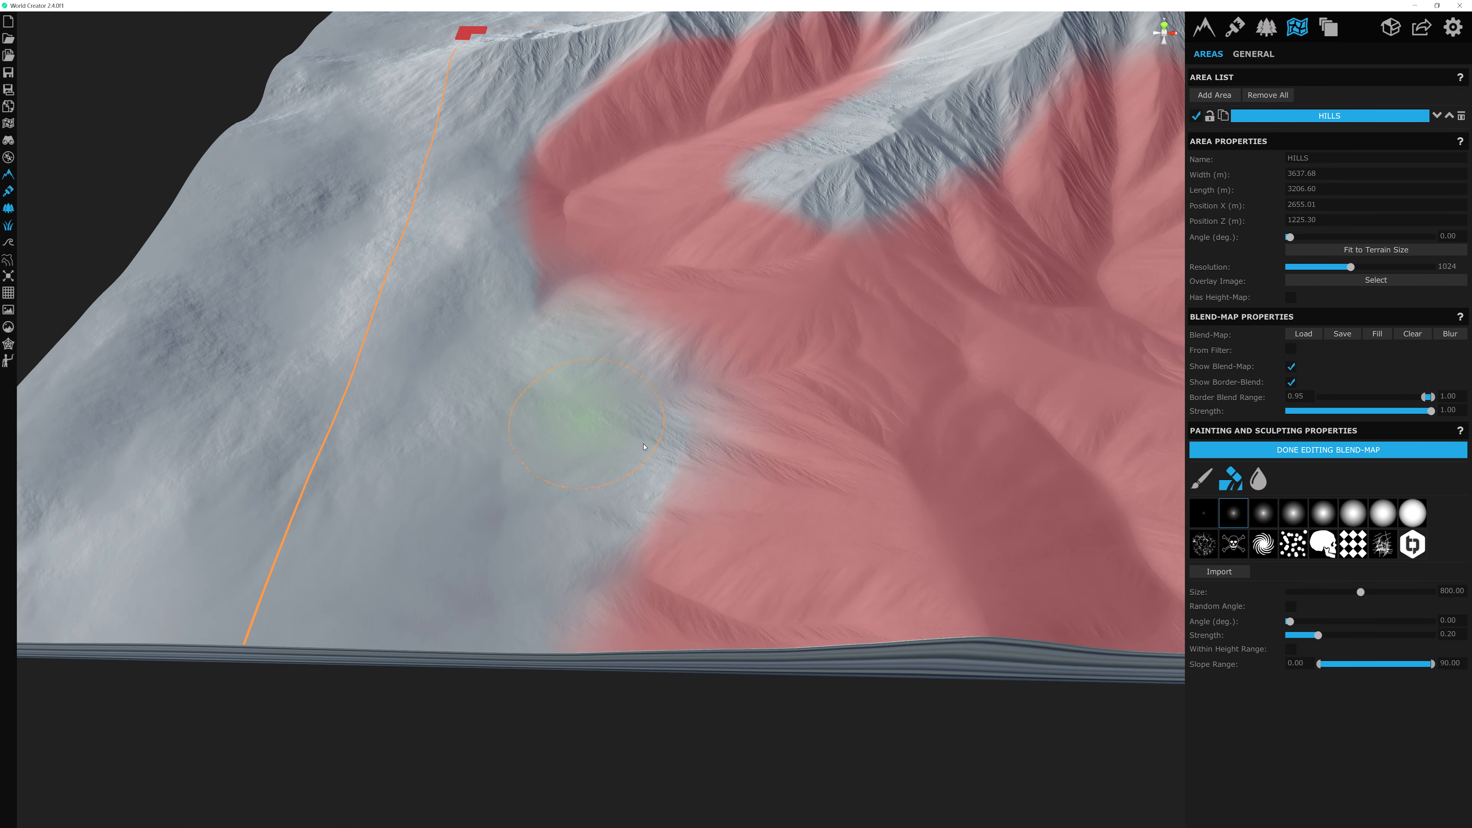
{"action": "middle_click_drag", "start_coordinate": [594, 390], "coordinate": [559, 347]}
{"action": "middle_click_drag", "start_coordinate": [513, 289], "coordinate": [551, 379]}
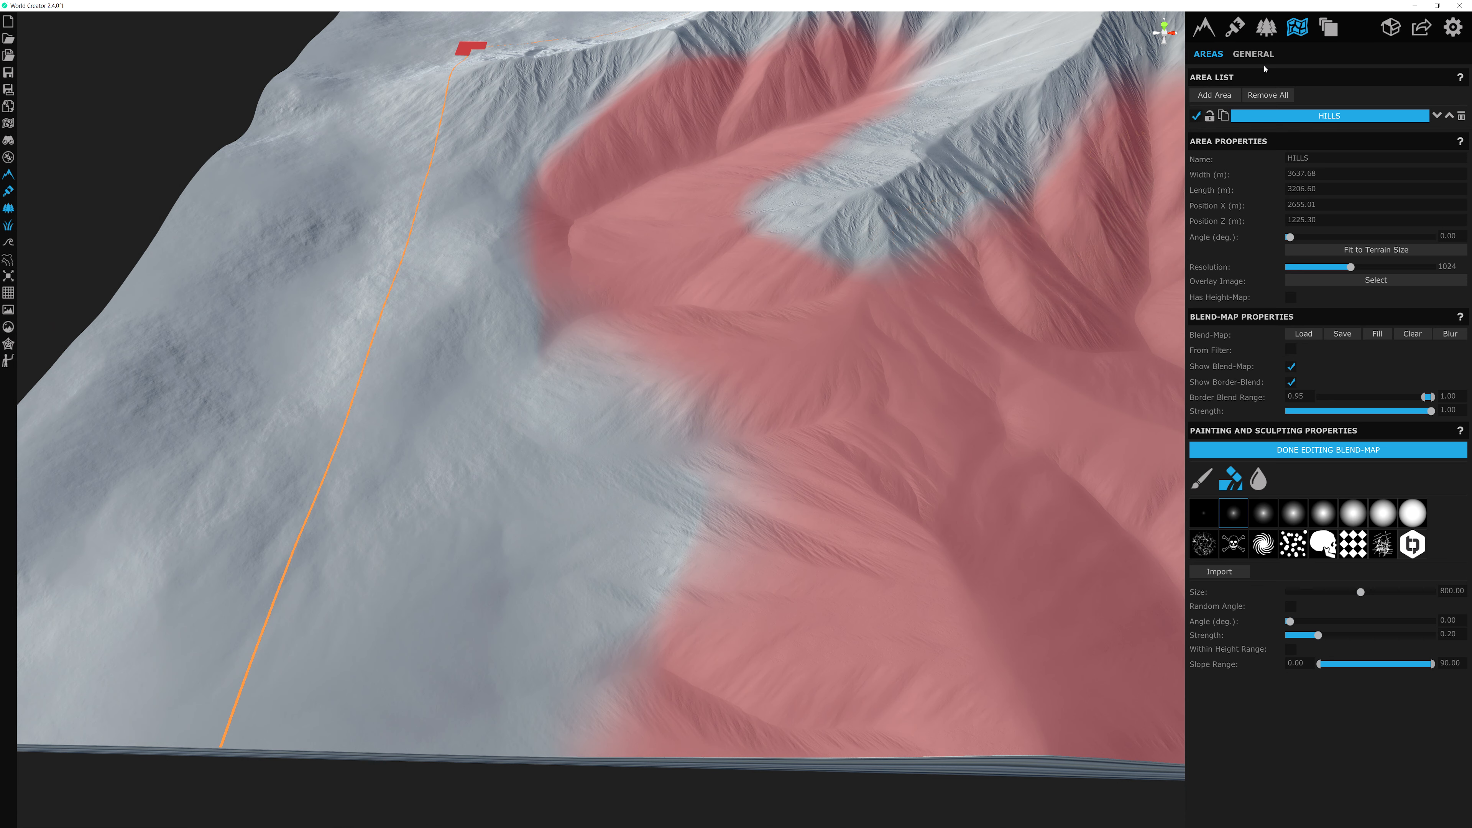
Step: Check the areas optimization options, return to the HILLS blend-map and switch to the paint brush for its erased edge
{"action": "left_click", "coordinate": [1253, 54]}
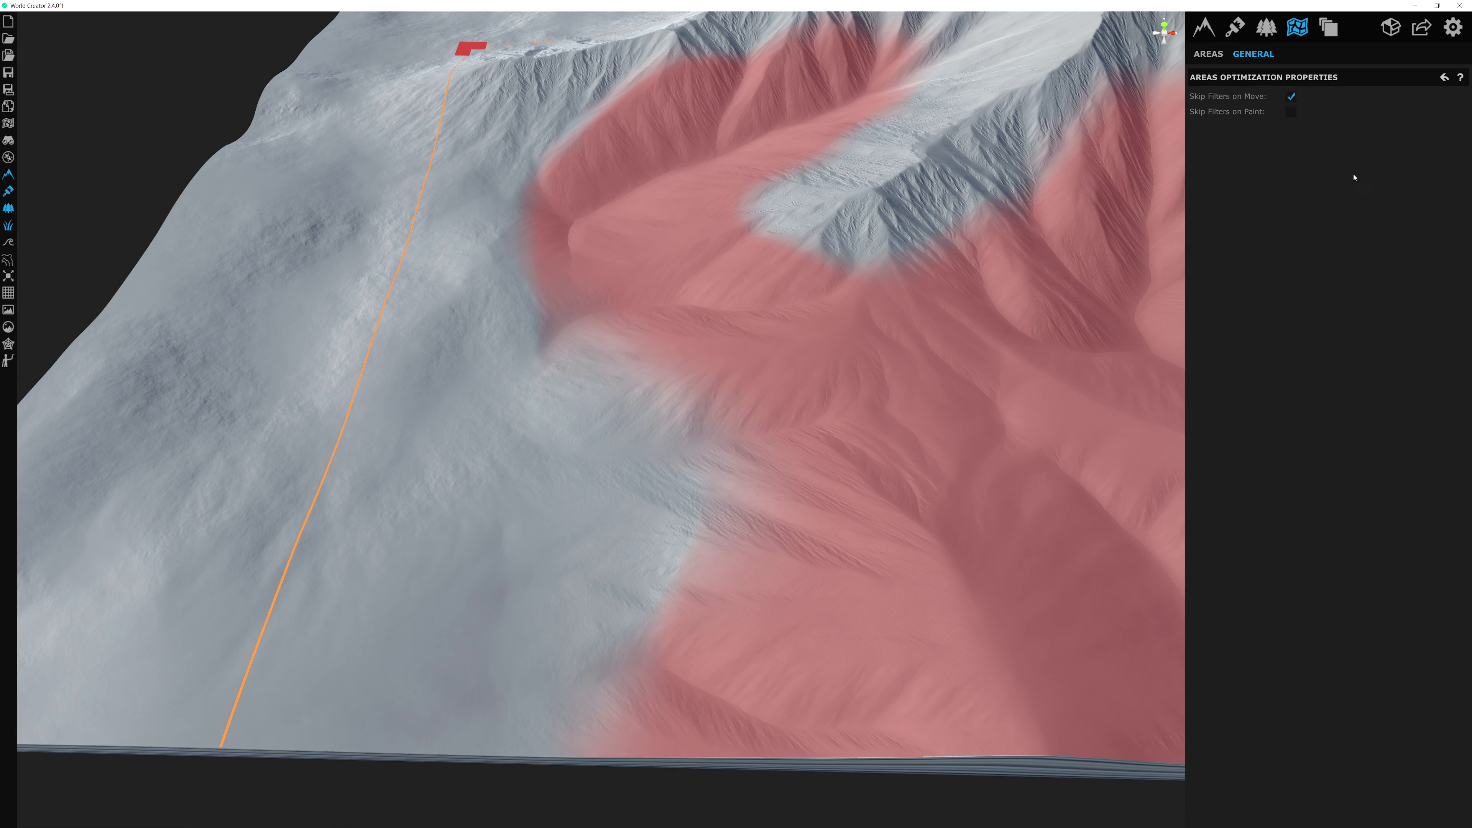
{"action": "left_click", "coordinate": [1208, 54]}
{"action": "left_click", "coordinate": [1328, 450]}
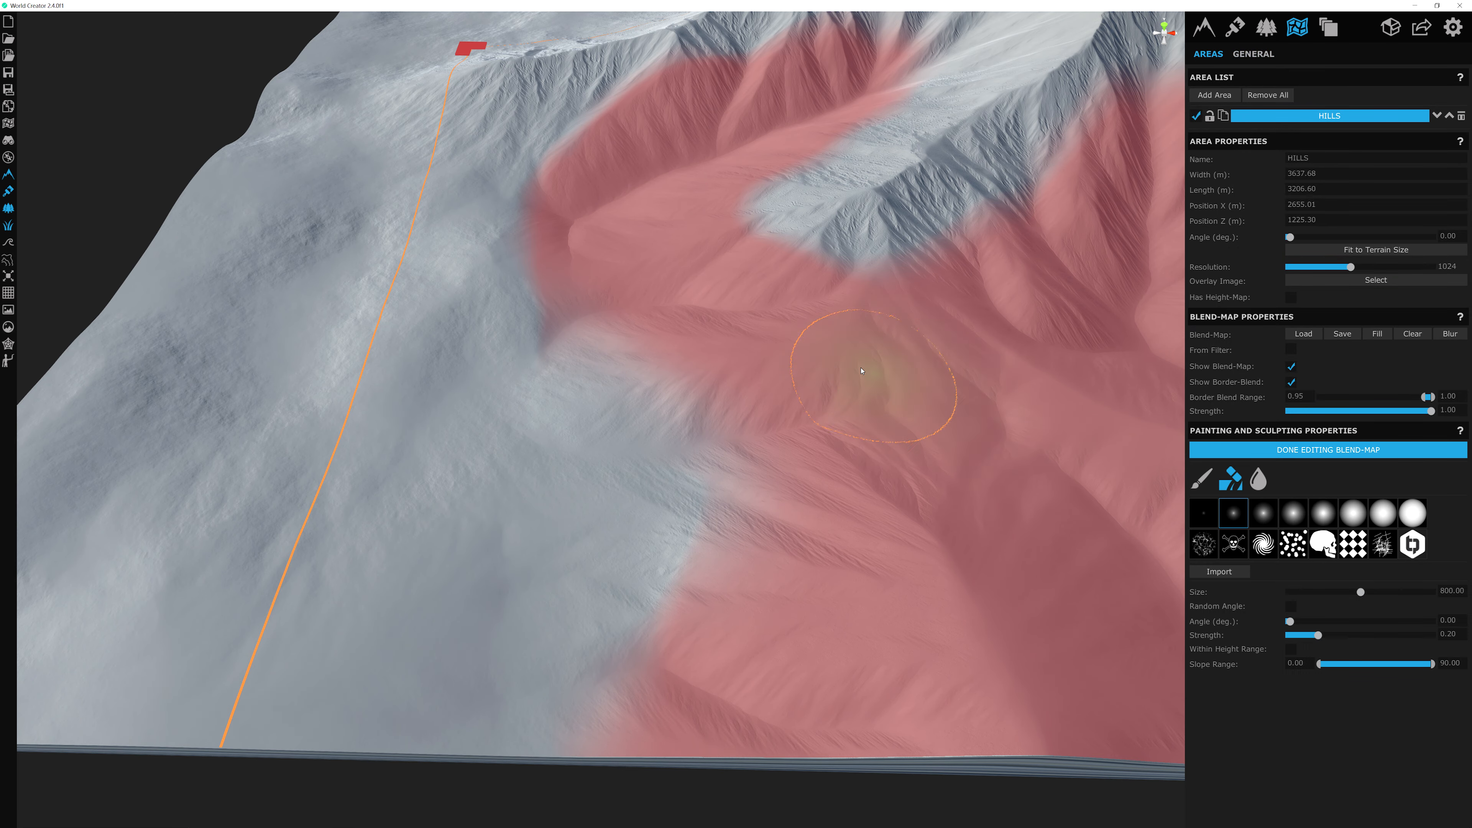
{"action": "scroll", "coordinate": [920, 355], "scroll_direction": "down", "scroll_amount": 2}
{"action": "left_click", "coordinate": [1205, 478]}
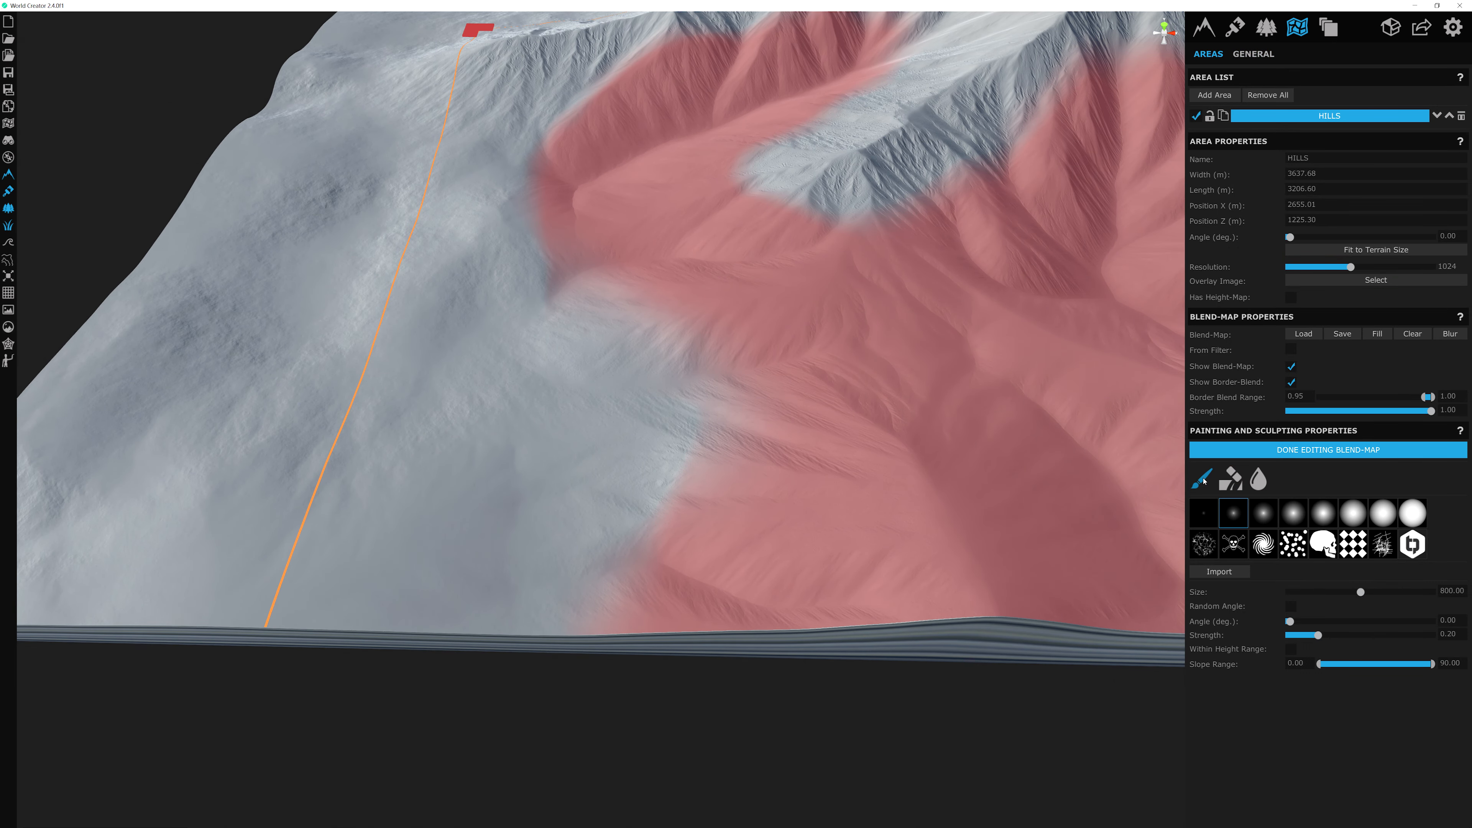
{"action": "scroll", "coordinate": [753, 348], "scroll_direction": "up", "scroll_amount": 2}
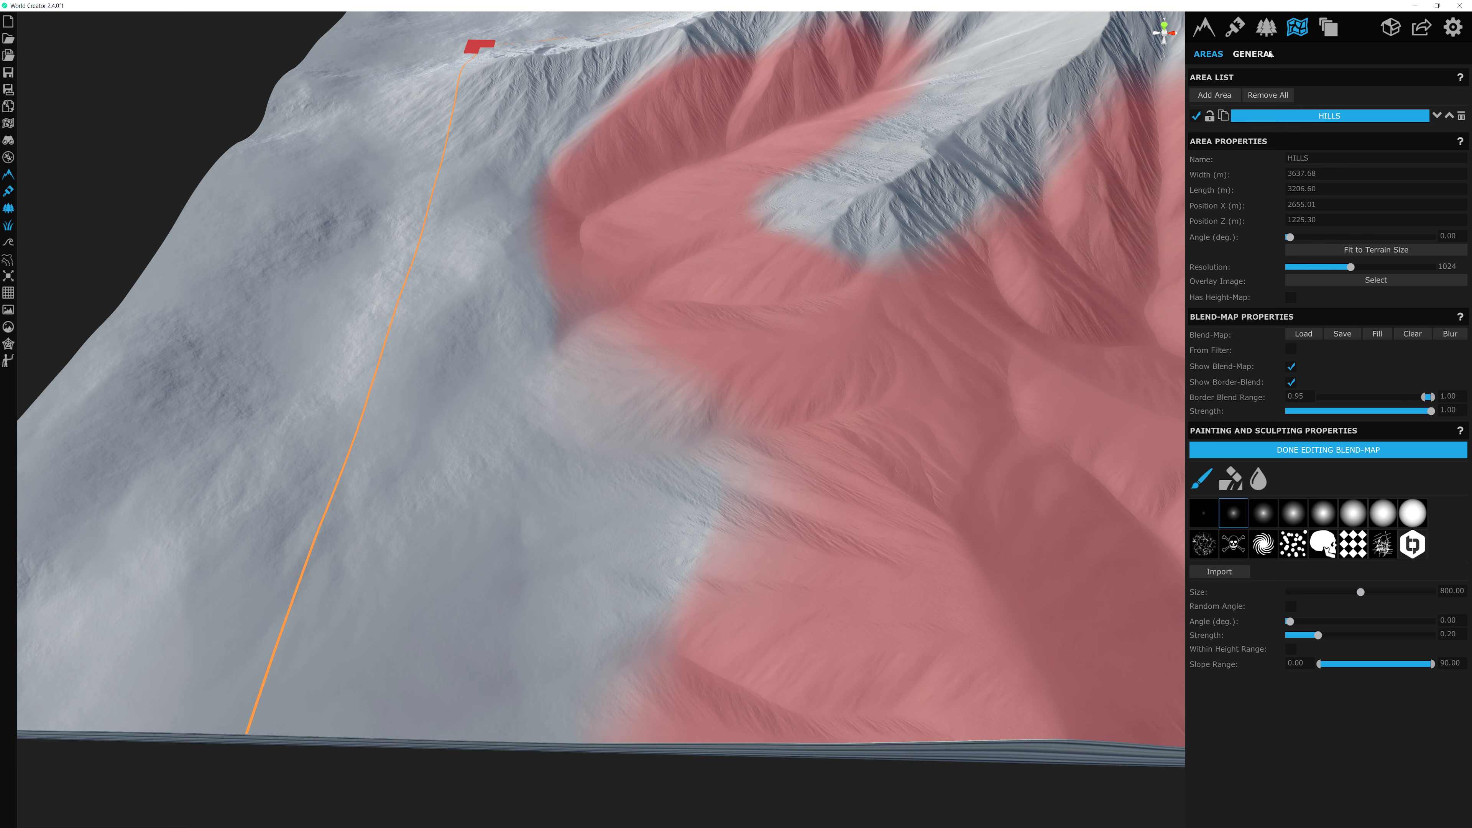
Step: Enable Skip Filters on Paint for the areas and check the general application properties
{"action": "left_click", "coordinate": [1259, 57]}
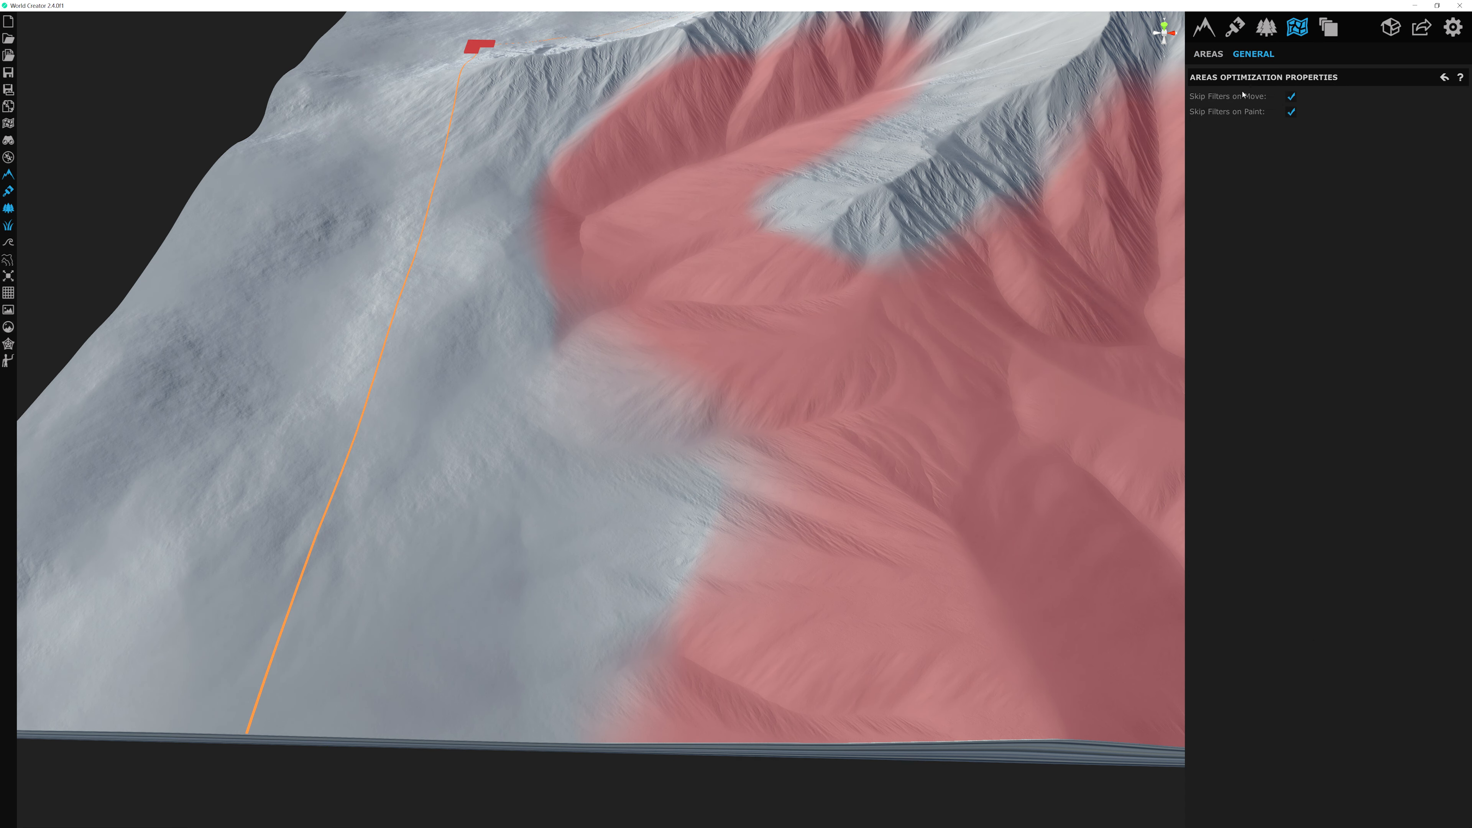
{"action": "left_click", "coordinate": [1208, 54]}
{"action": "left_click", "coordinate": [1453, 27]}
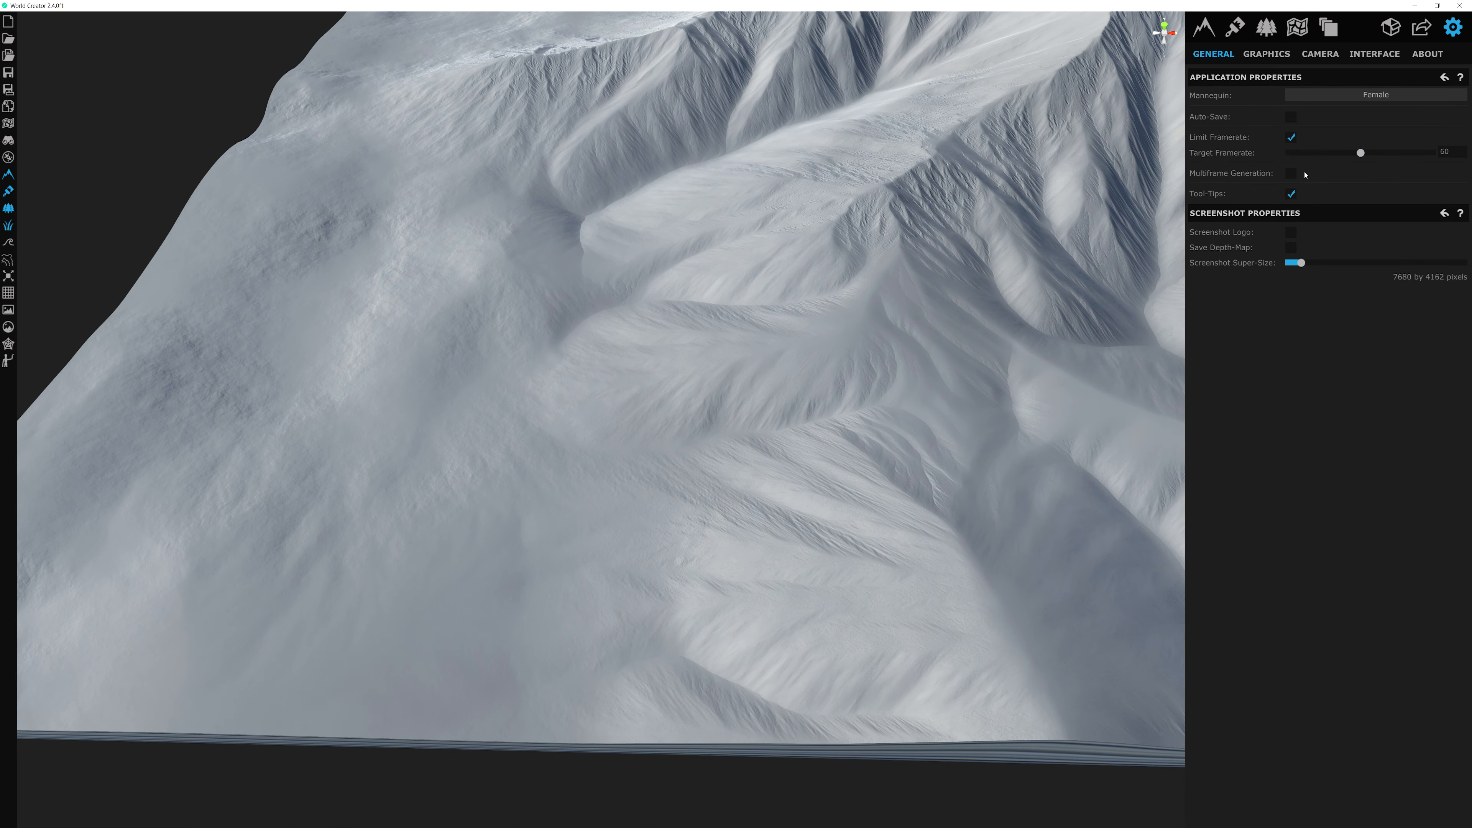
{"action": "left_click", "coordinate": [1297, 26]}
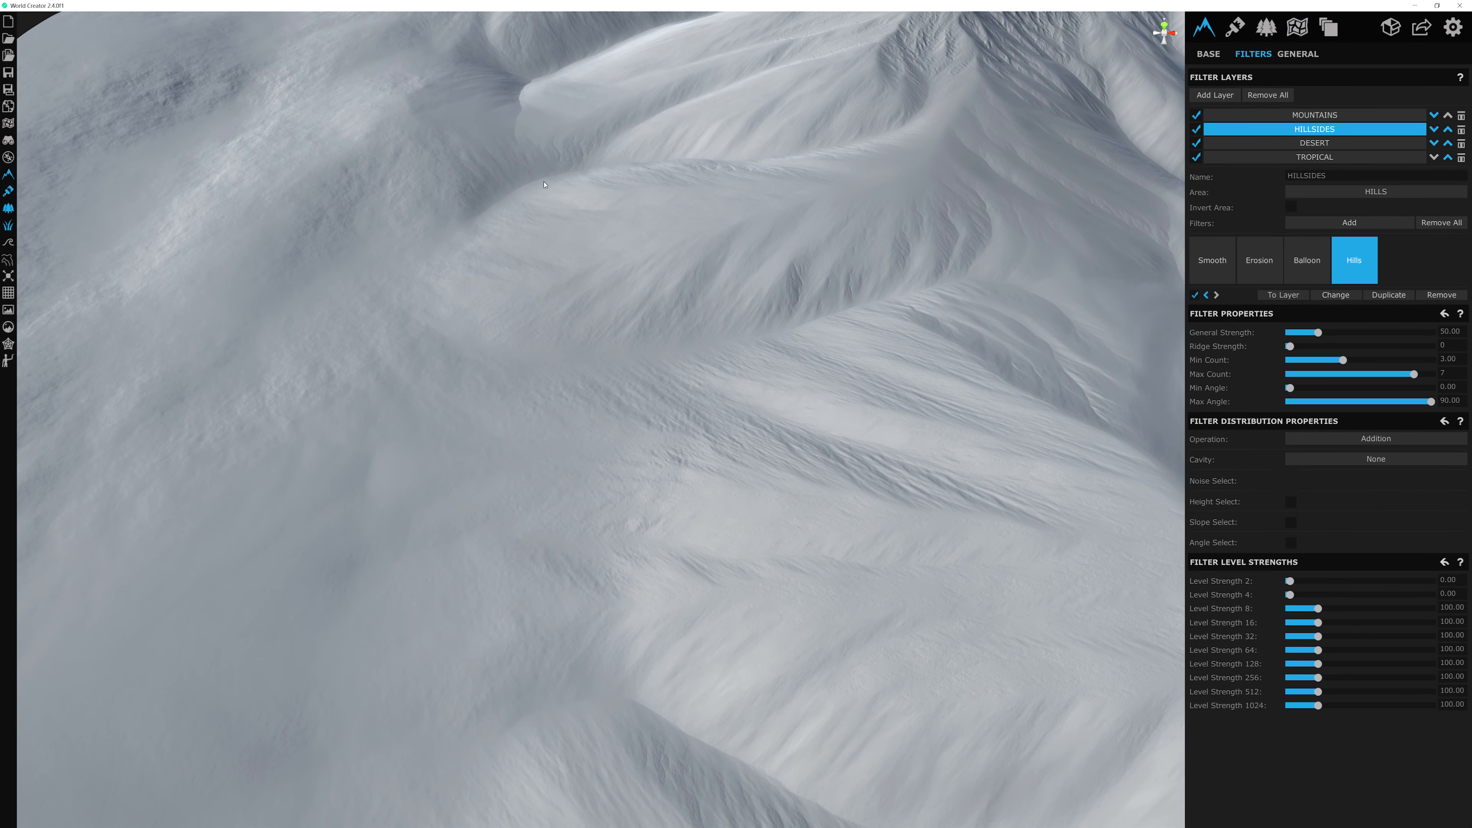
Step: Examine the filtered hillsides and the valleys between them from several distances
{"action": "scroll", "coordinate": [713, 252], "scroll_direction": "down", "scroll_amount": 3}
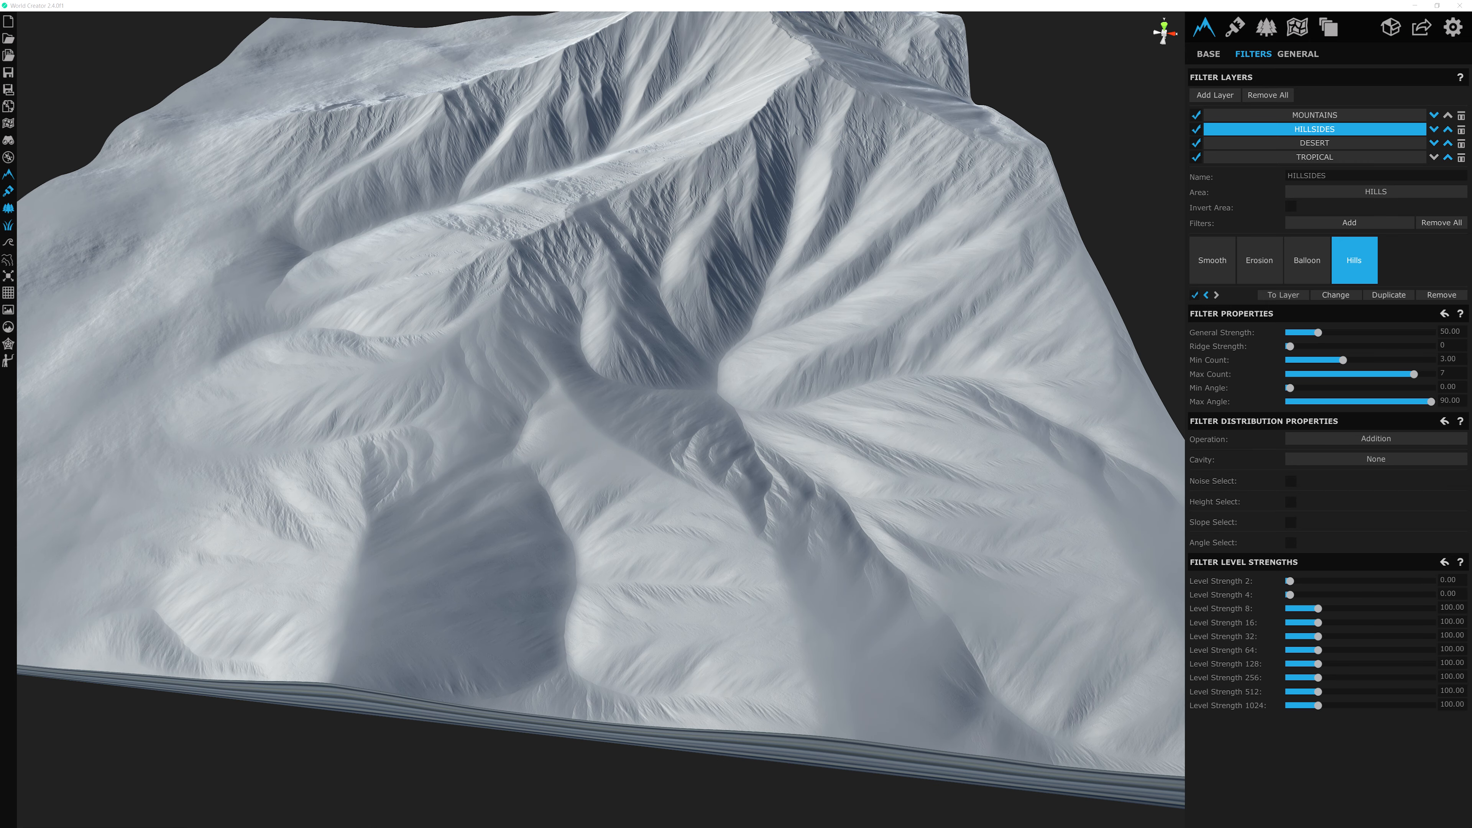
{"action": "middle_click_drag", "start_coordinate": [836, 459], "coordinate": [812, 464]}
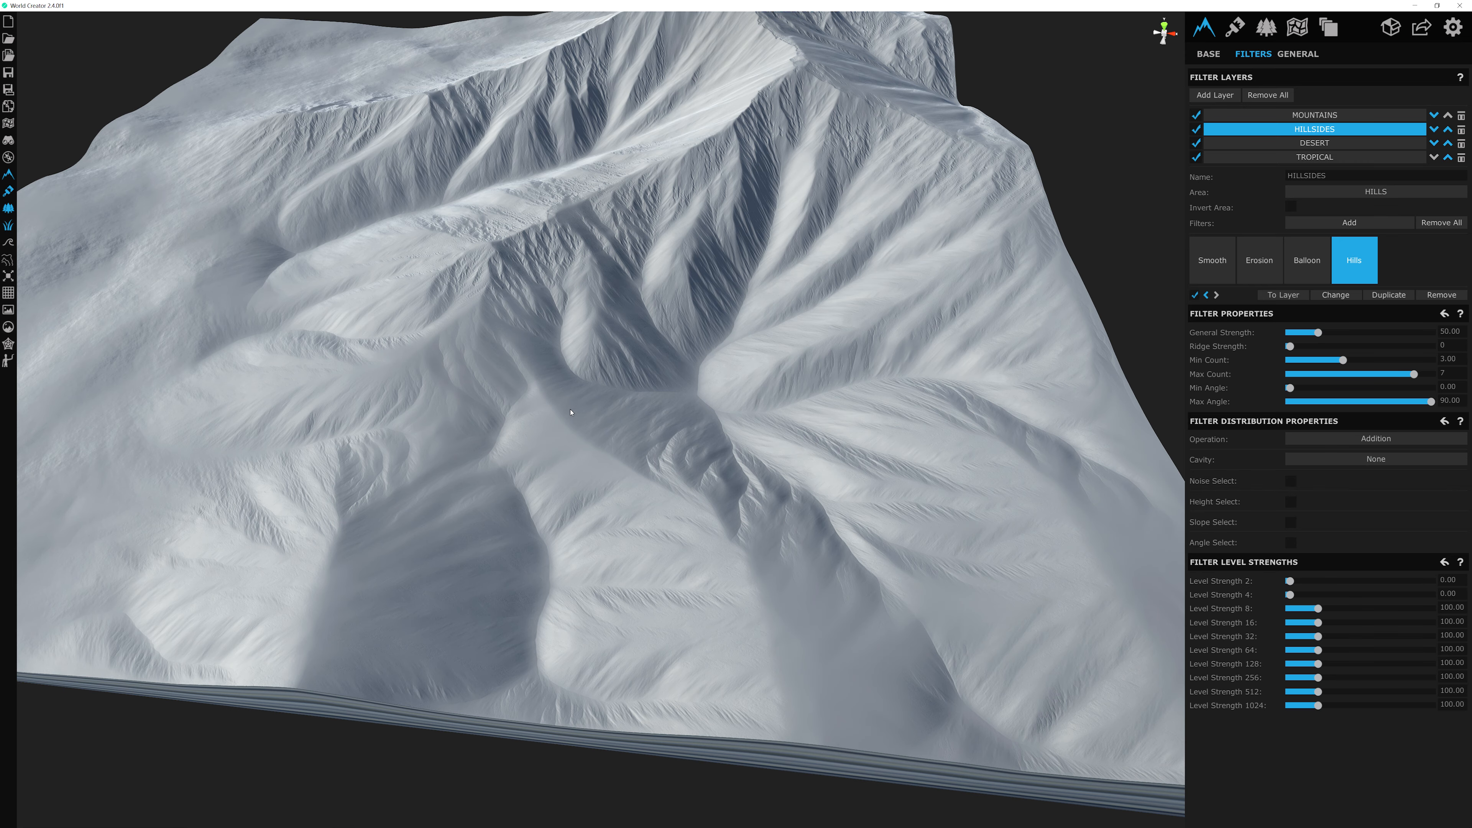
{"action": "middle_click_drag", "start_coordinate": [503, 413], "coordinate": [473, 359]}
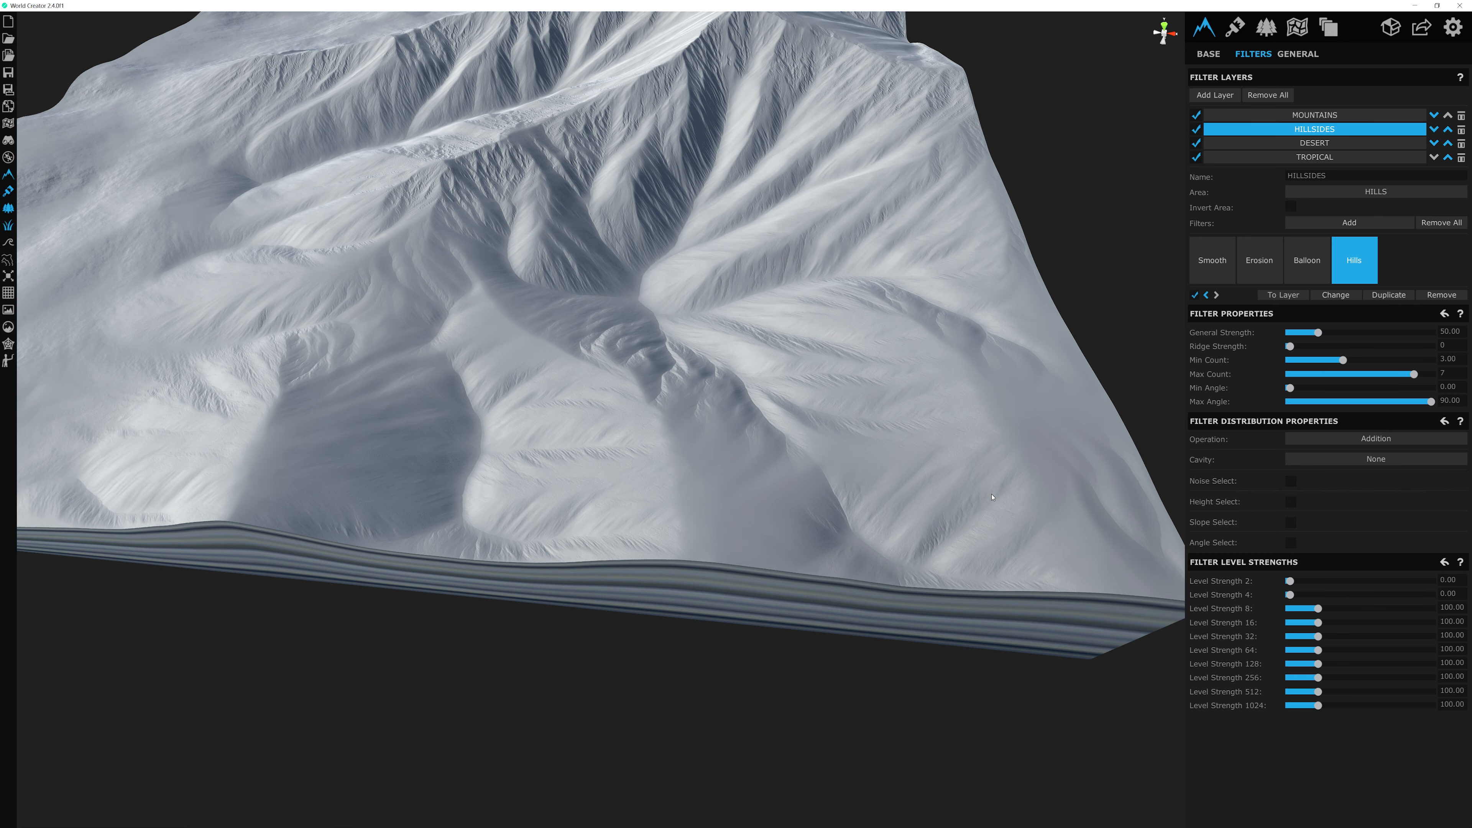
{"action": "middle_click_drag", "start_coordinate": [727, 248], "coordinate": [770, 279]}
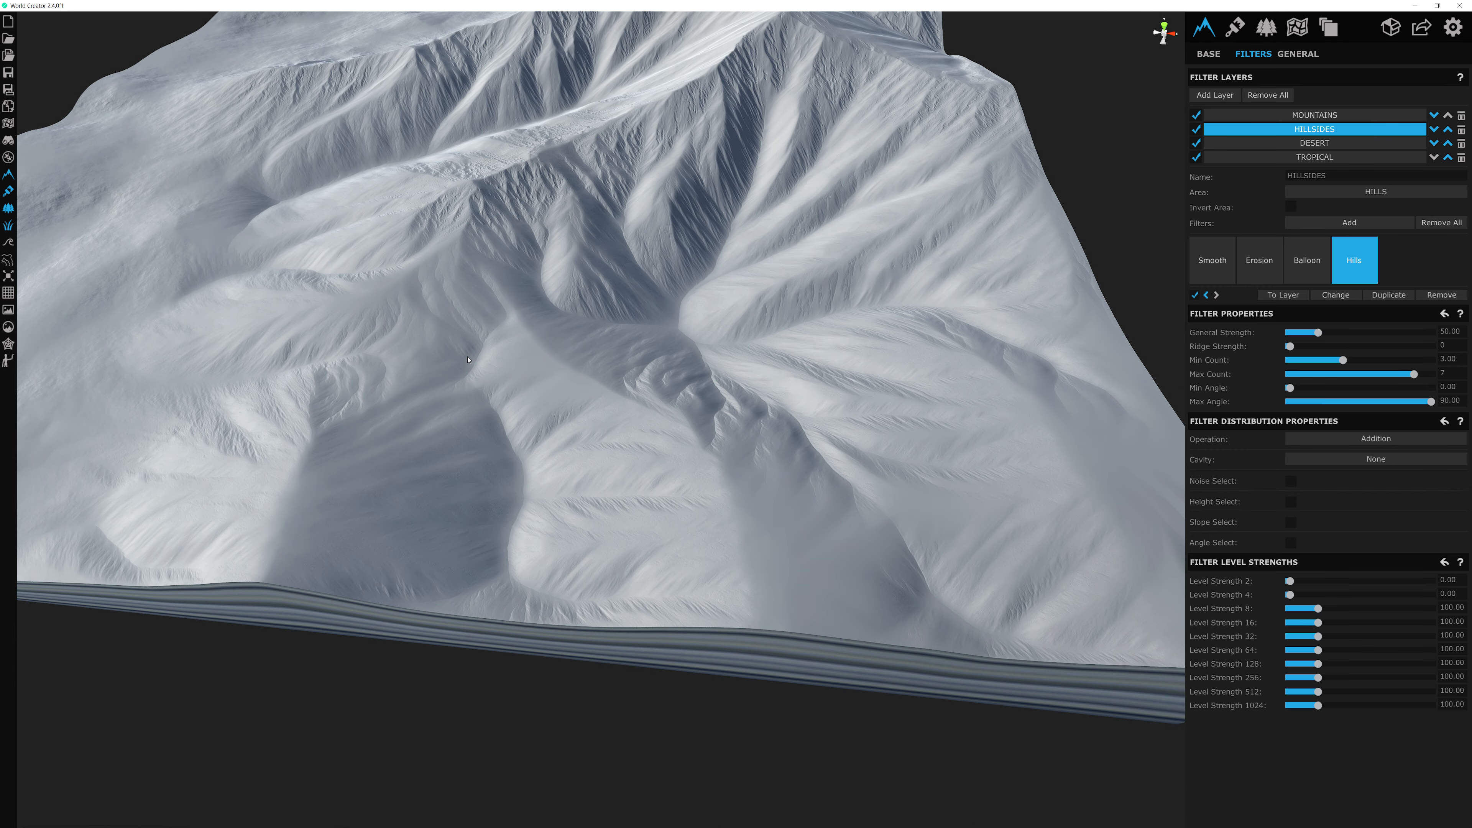
{"action": "scroll", "coordinate": [703, 382], "scroll_direction": "up", "scroll_amount": 5}
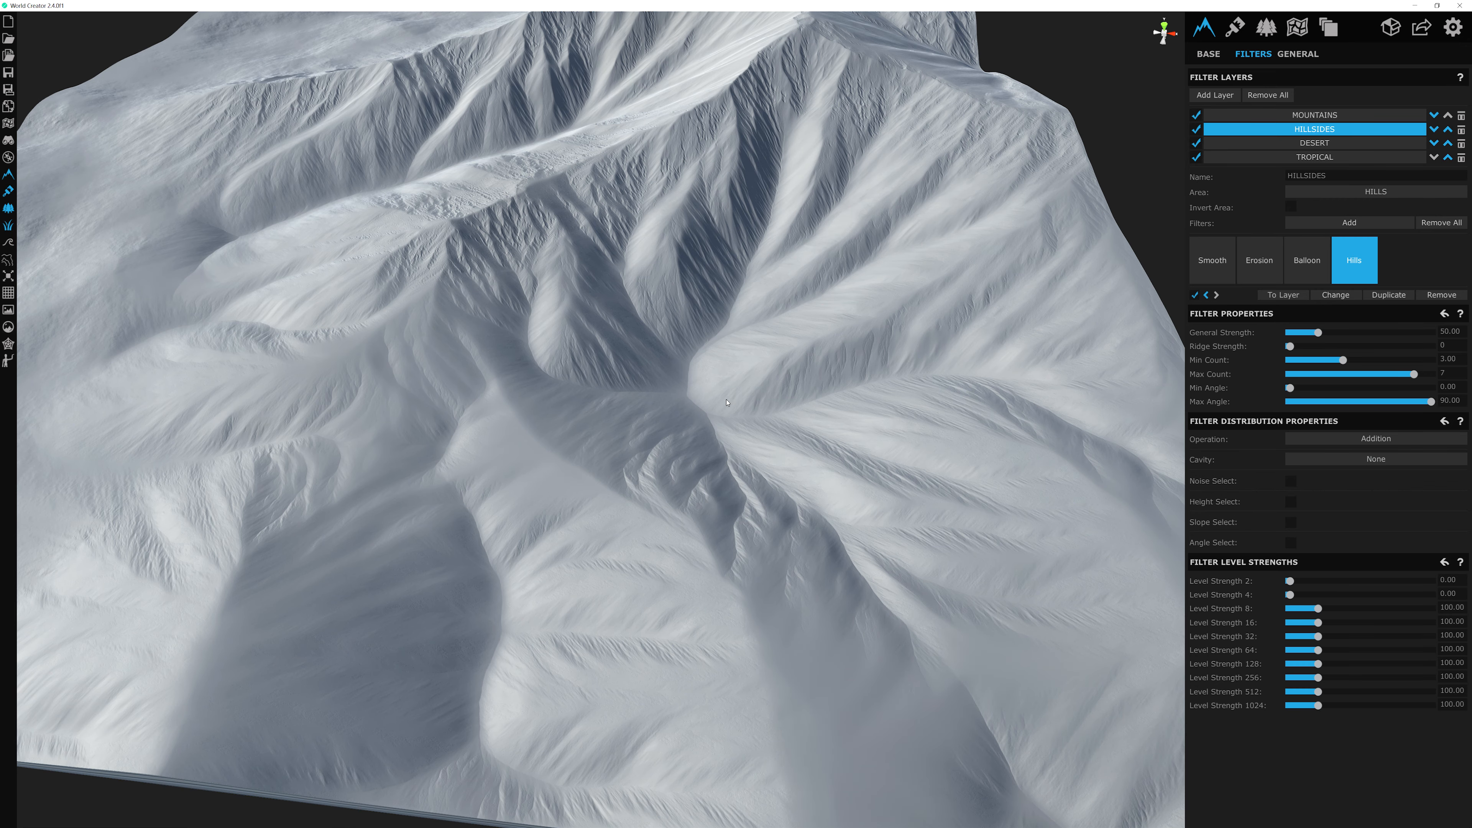
{"action": "scroll", "coordinate": [704, 412], "scroll_direction": "up", "scroll_amount": 2}
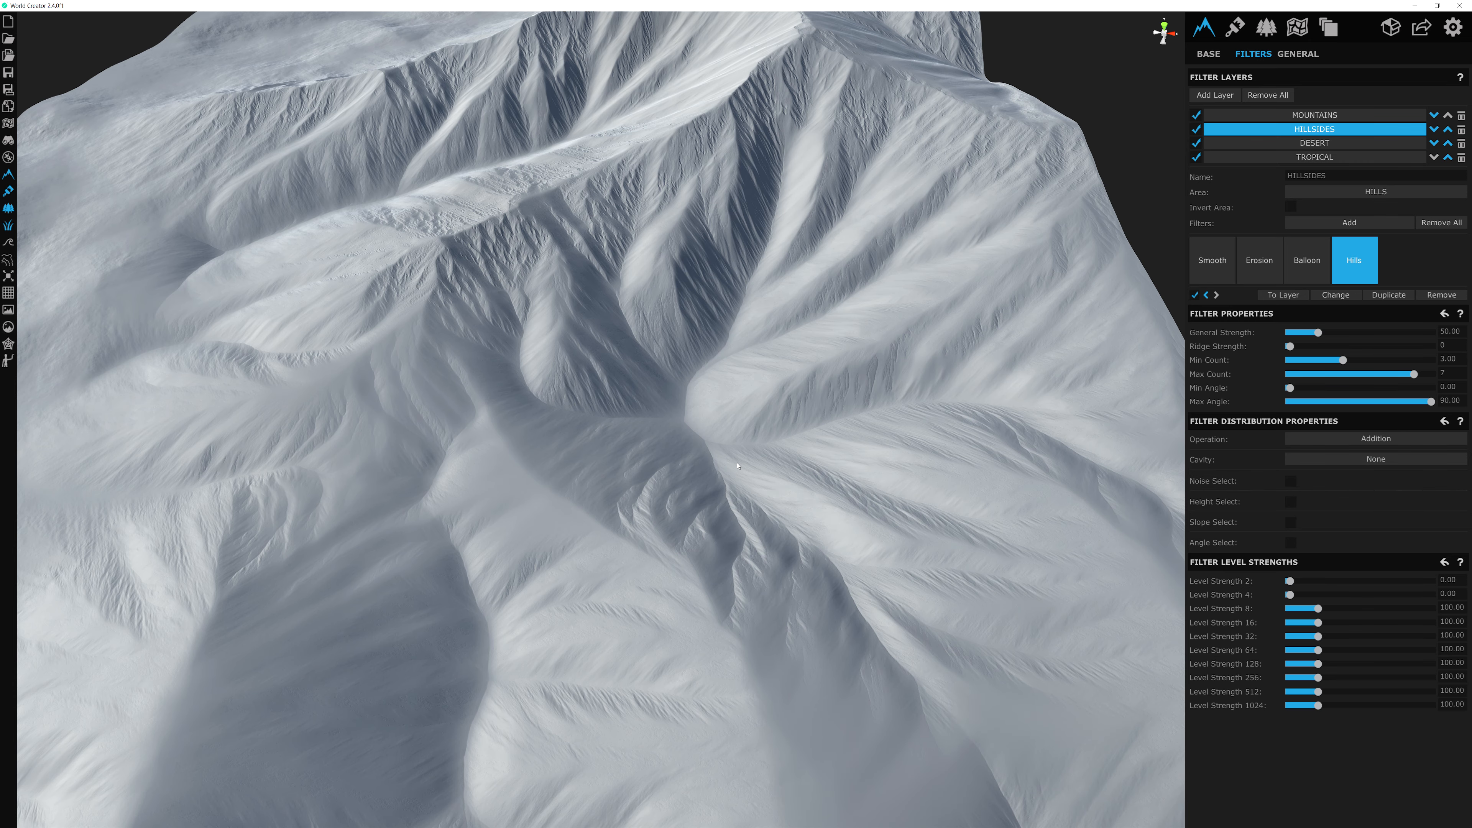
{"action": "middle_click_drag", "start_coordinate": [706, 449], "coordinate": [833, 351]}
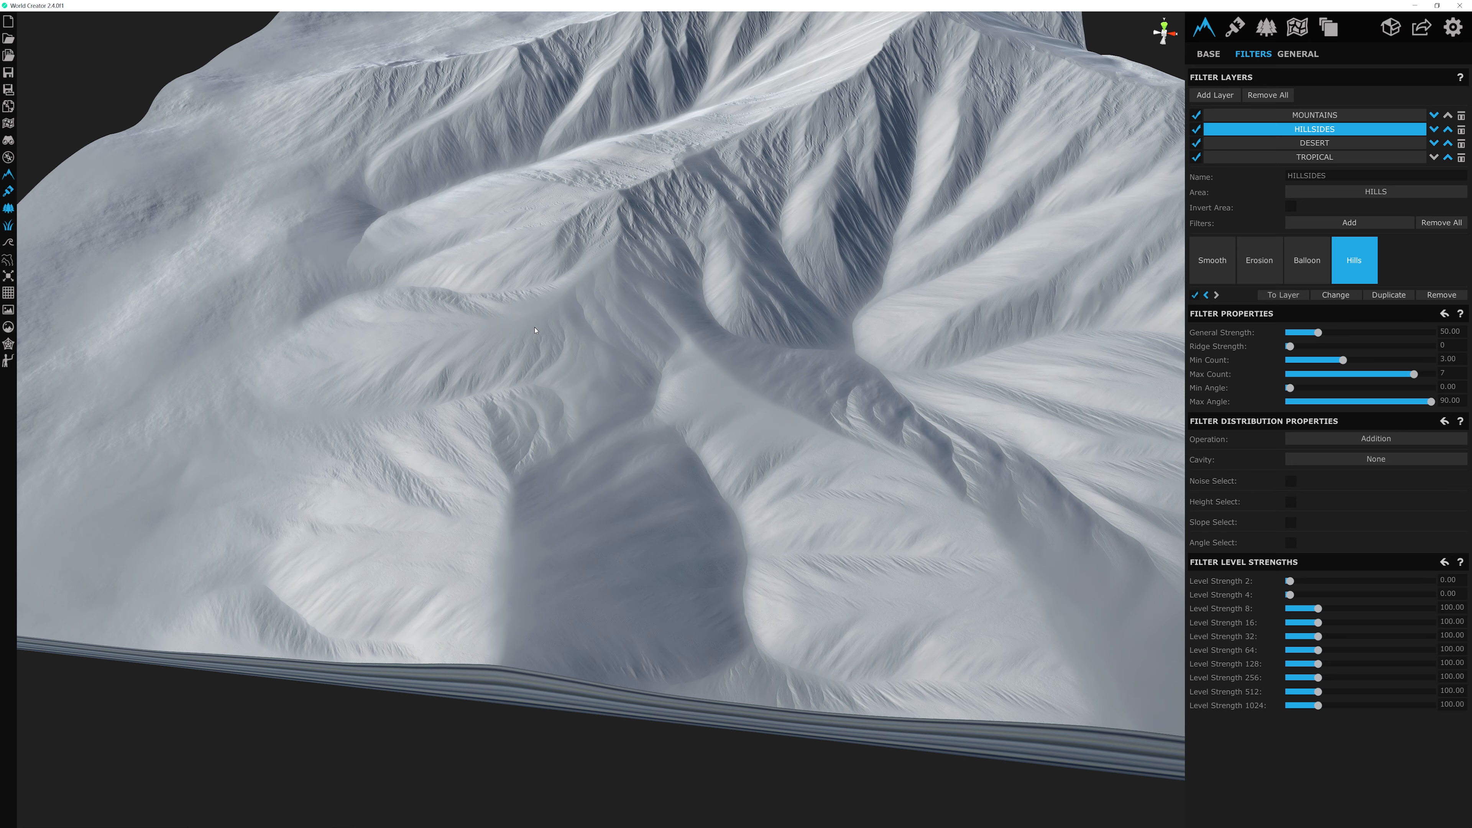
{"action": "middle_click_drag", "start_coordinate": [909, 320], "coordinate": [854, 366]}
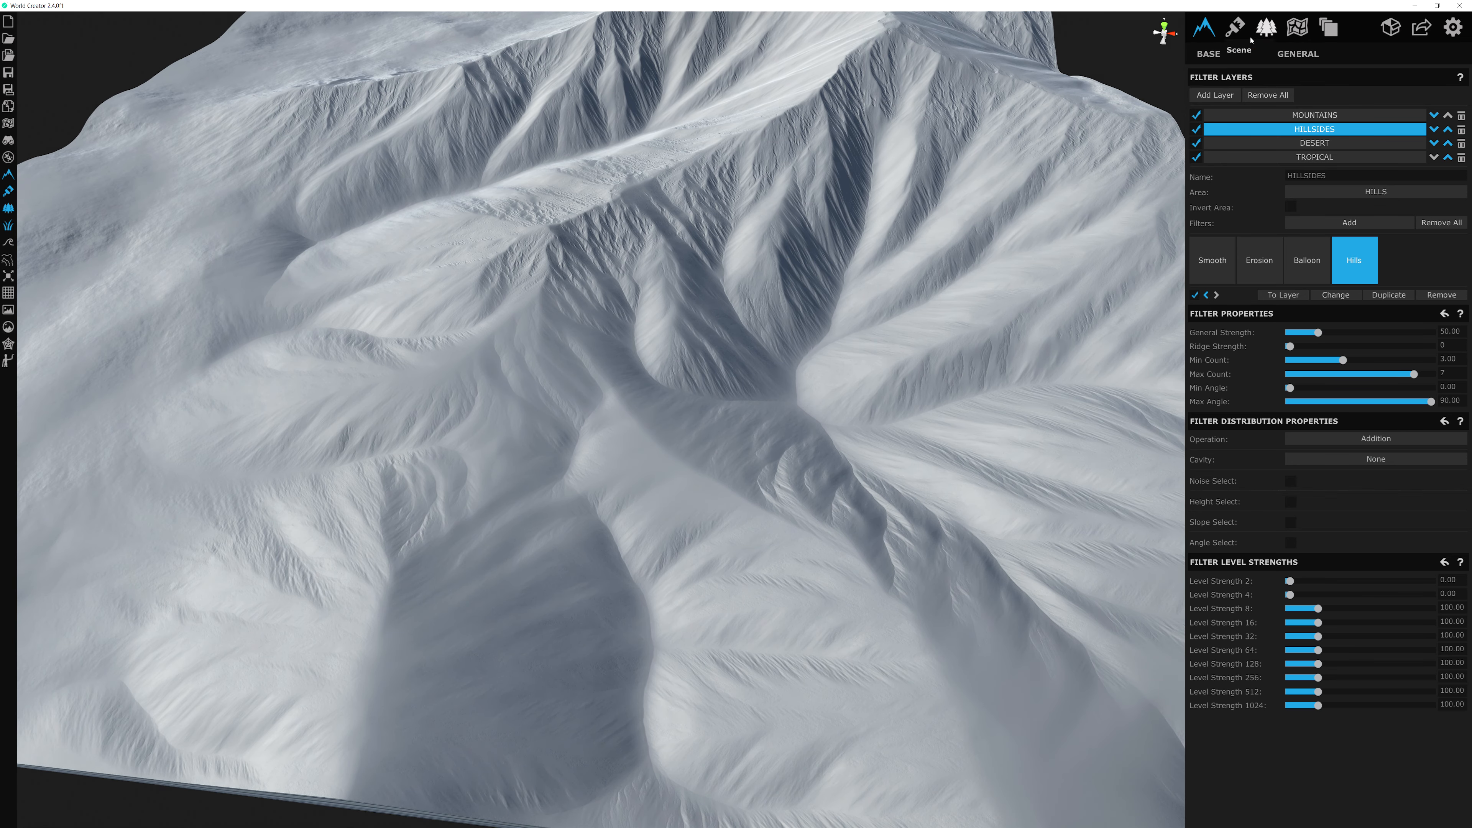
Step: Turn on the BASE SKETCH texture layer and compare the hillside terrain with the drawn outlines
{"action": "left_click", "coordinate": [1235, 27]}
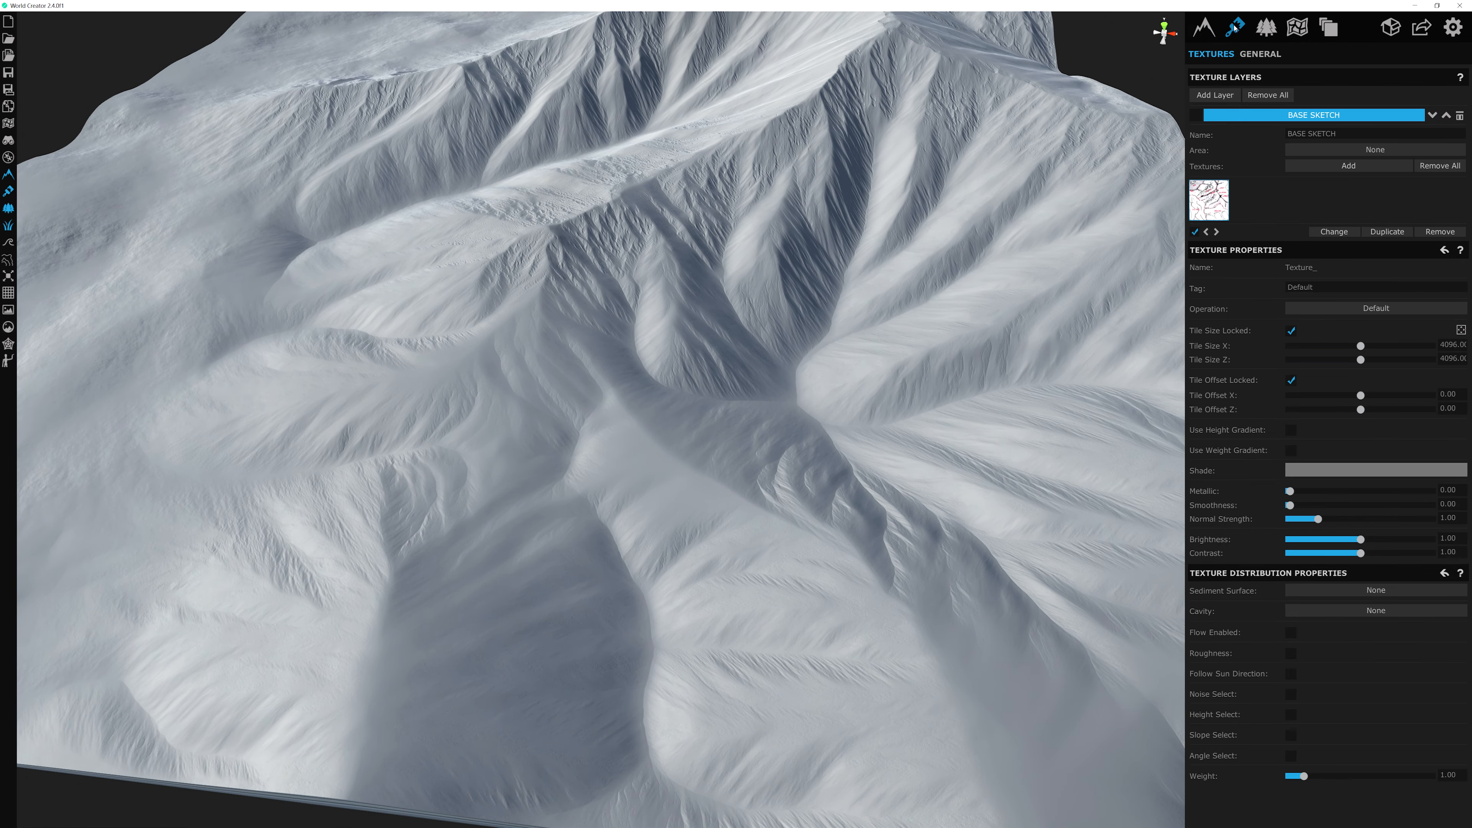
{"action": "left_click", "coordinate": [1198, 118]}
{"action": "scroll", "coordinate": [649, 487], "scroll_direction": "down", "scroll_amount": 3}
{"action": "scroll", "coordinate": [649, 488], "scroll_direction": "up", "scroll_amount": 2}
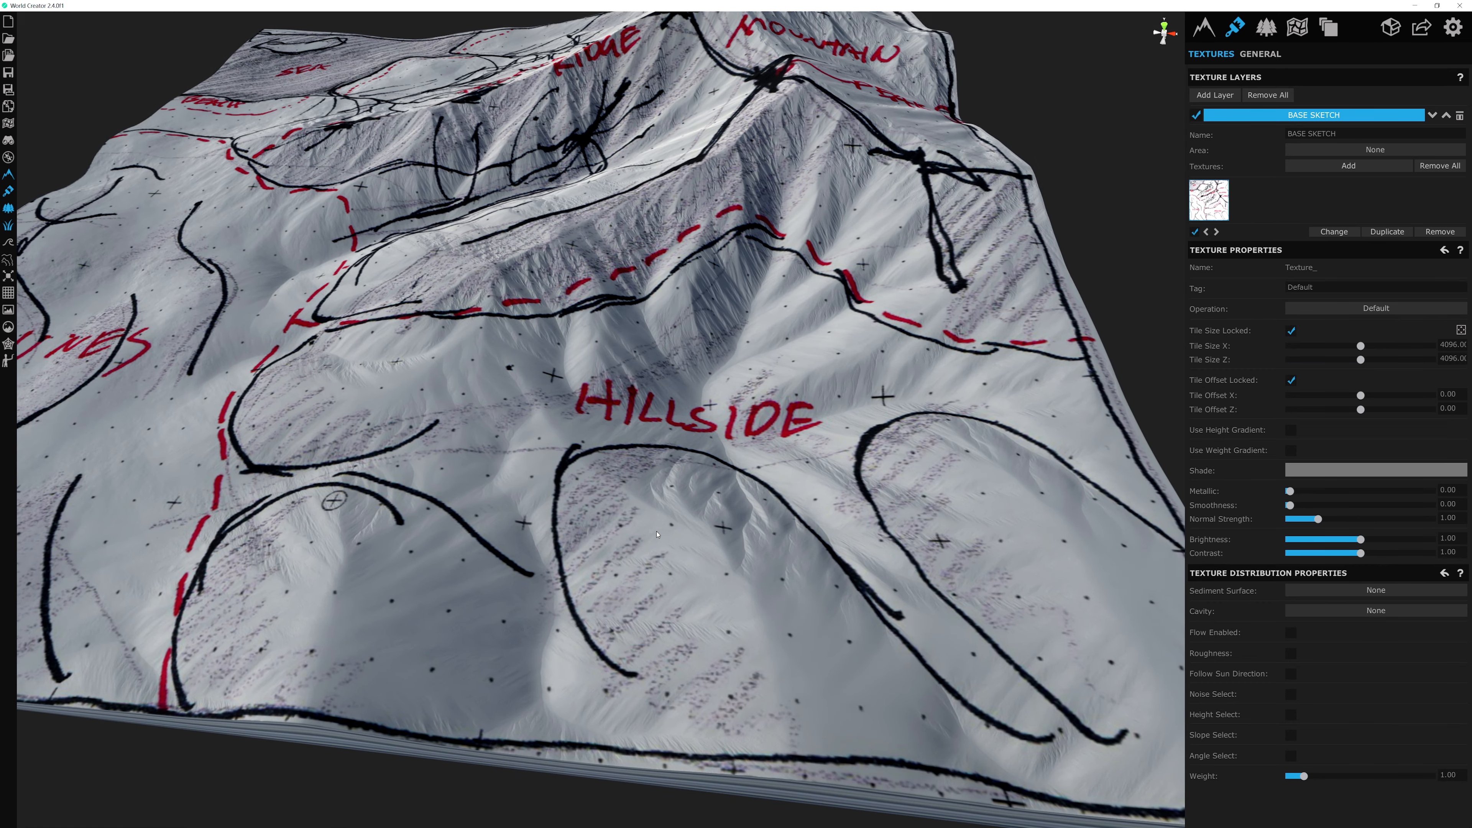
{"action": "mouse_move", "coordinate": [649, 493]}
{"action": "middle_mouse_down"}
{"action": "mouse_move", "coordinate": [600, 461]}
{"action": "mouse_move", "coordinate": [603, 421]}
{"action": "mouse_move", "coordinate": [709, 479]}
{"action": "mouse_move", "coordinate": [686, 462]}
{"action": "middle_mouse_up"}
{"action": "scroll", "coordinate": [600, 461], "scroll_direction": "down", "scroll_amount": 1}
{"action": "scroll", "coordinate": [709, 479], "scroll_direction": "up", "scroll_amount": 2}
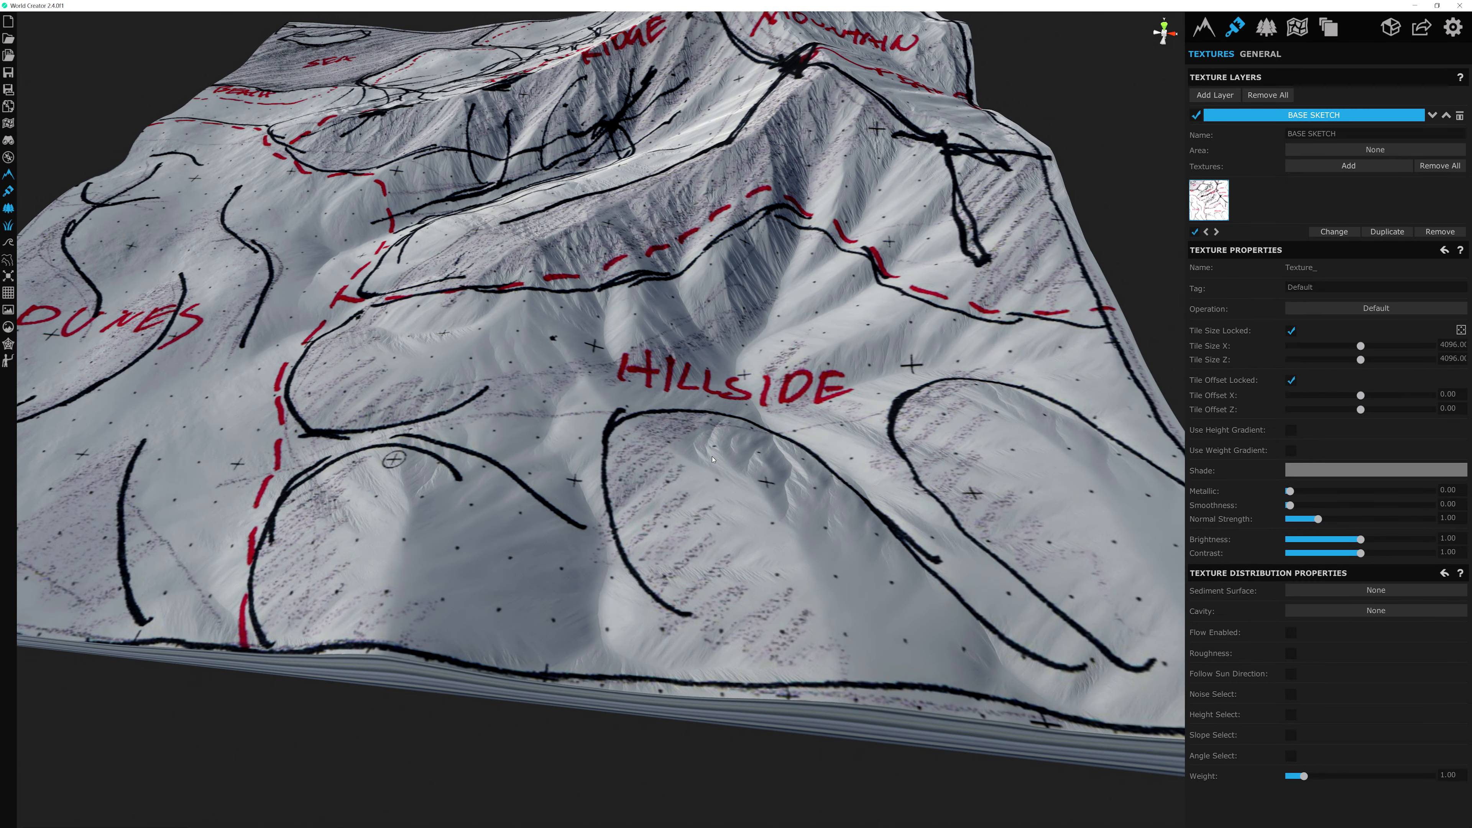
{"action": "scroll", "coordinate": [471, 516], "scroll_direction": "up", "scroll_amount": 1}
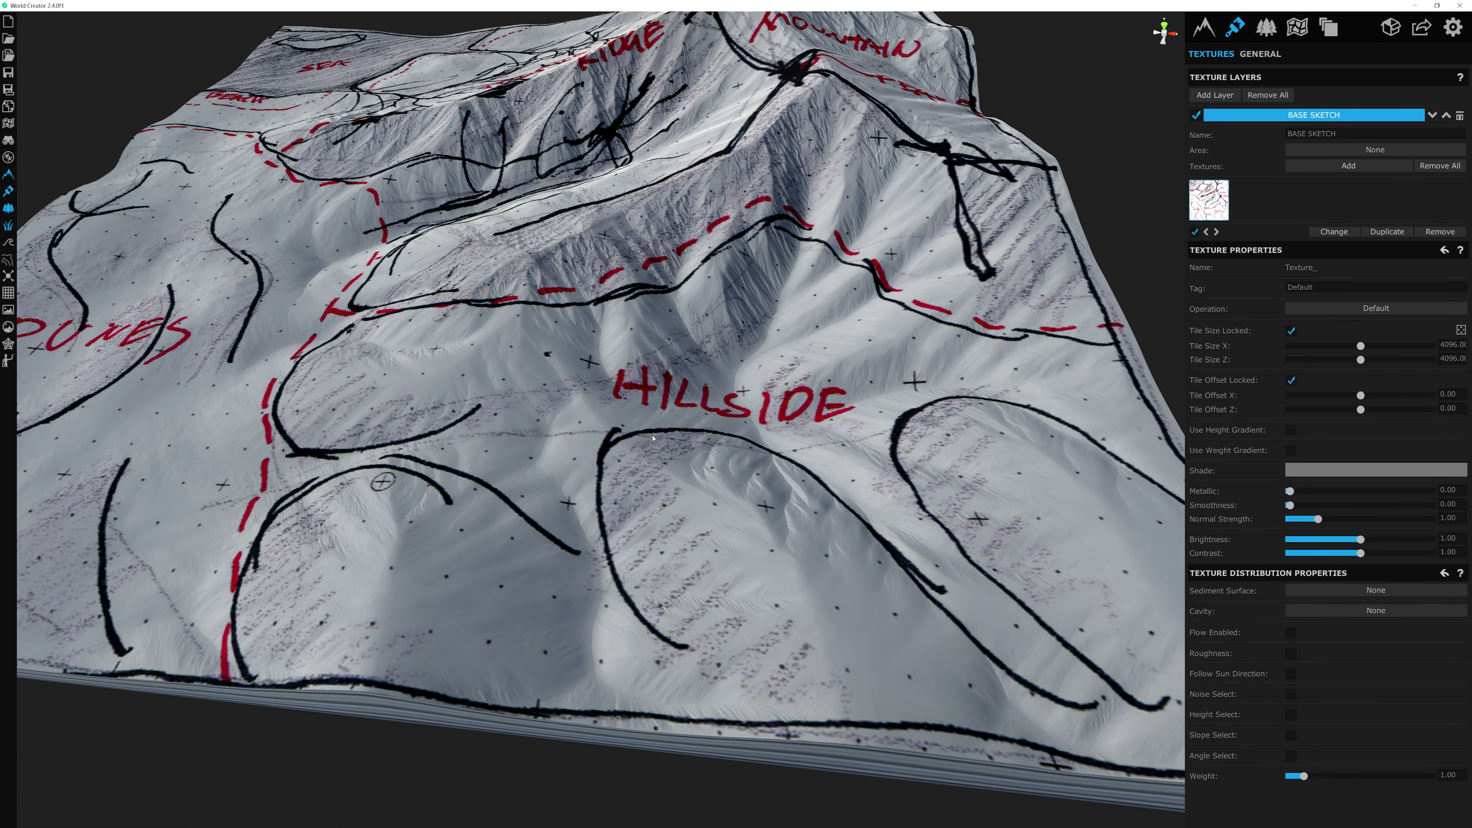
Step: Inspect the valley around the HILLSIDE lettering at a low angle against the sketched hill outlines
{"action": "middle_click_drag", "start_coordinate": [934, 774], "coordinate": [586, 437]}
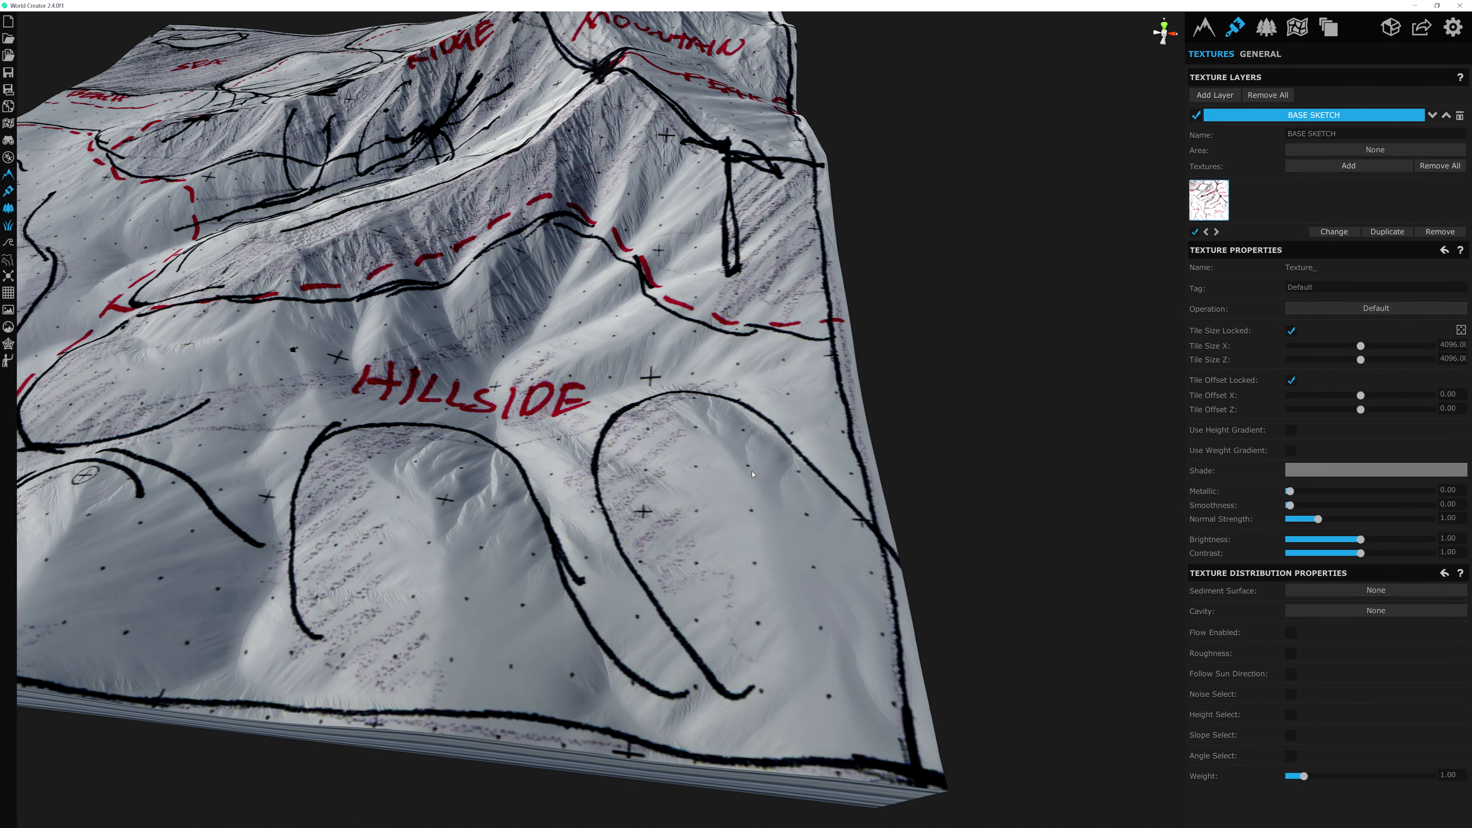
{"action": "scroll", "coordinate": [753, 474], "scroll_direction": "up", "scroll_amount": 3}
{"action": "left_click_drag", "start_coordinate": [753, 474], "coordinate": [752, 588], "text": "alt"}
{"action": "scroll", "coordinate": [701, 438], "scroll_direction": "up", "scroll_amount": 2}
{"action": "scroll", "coordinate": [681, 423], "scroll_direction": "down", "scroll_amount": 3}
{"action": "scroll", "coordinate": [707, 418], "scroll_direction": "up", "scroll_amount": 1}
{"action": "scroll", "coordinate": [707, 417], "scroll_direction": "down", "scroll_amount": 3}
{"action": "scroll", "coordinate": [752, 588], "scroll_direction": "up", "scroll_amount": 2}
{"action": "middle_click_drag", "start_coordinate": [798, 430], "coordinate": [652, 507]}
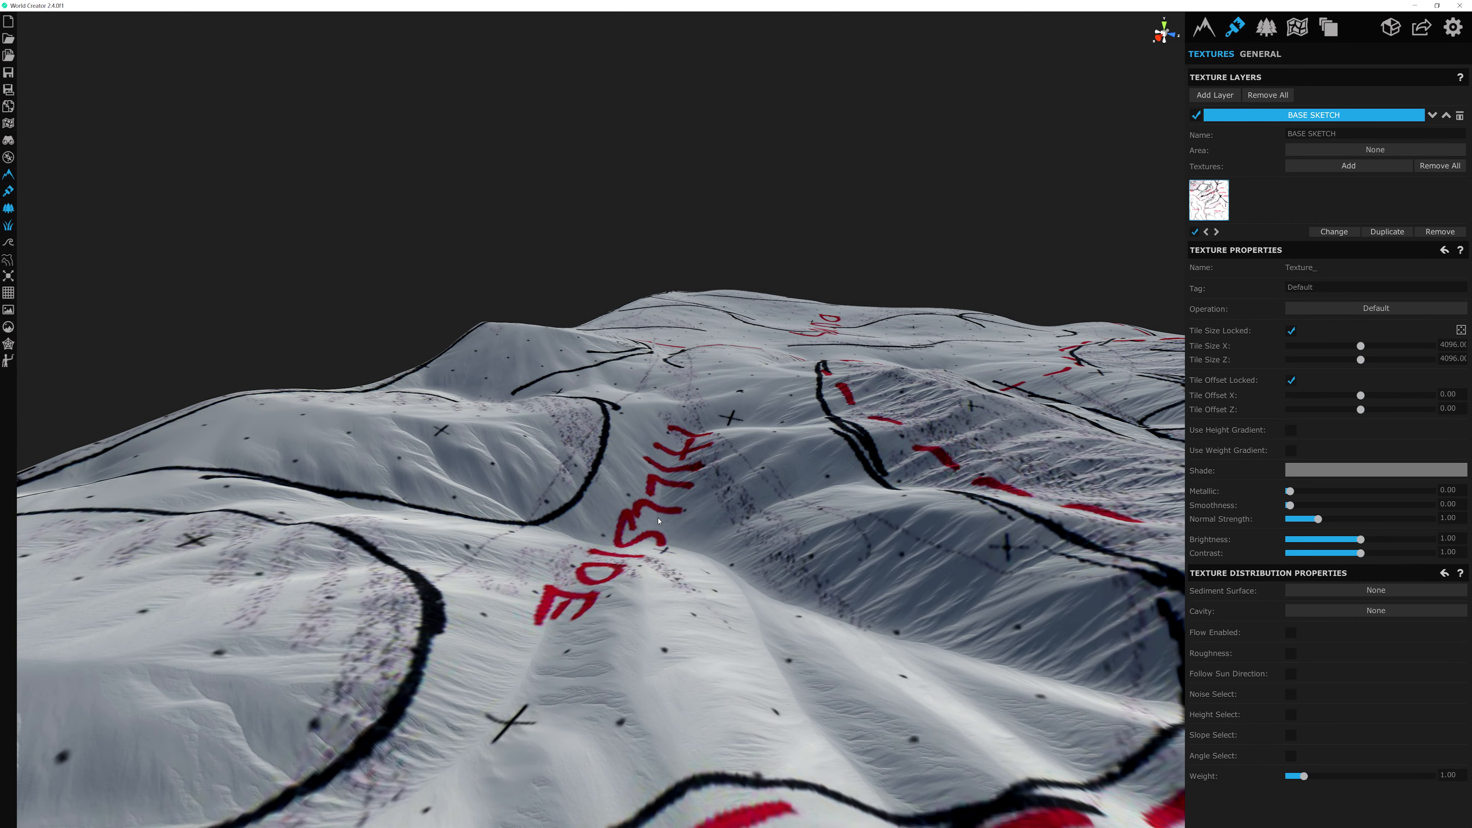
{"action": "middle_click_drag", "start_coordinate": [777, 308], "coordinate": [856, 687]}
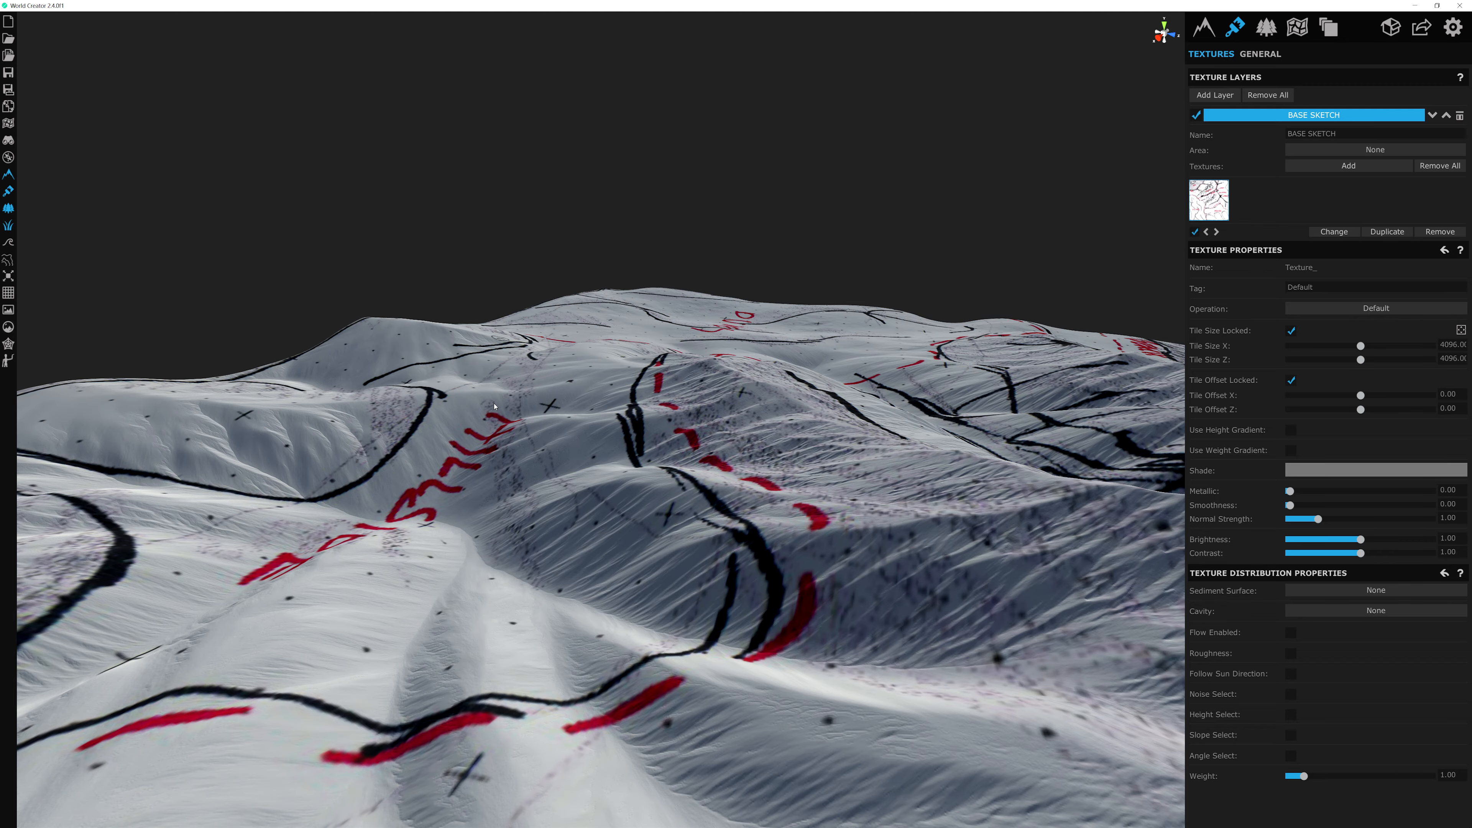
{"action": "key", "text": "s"}
{"action": "right_click_drag", "start_coordinate": [519, 384], "coordinate": [821, 415]}
{"action": "key", "text": "a"}
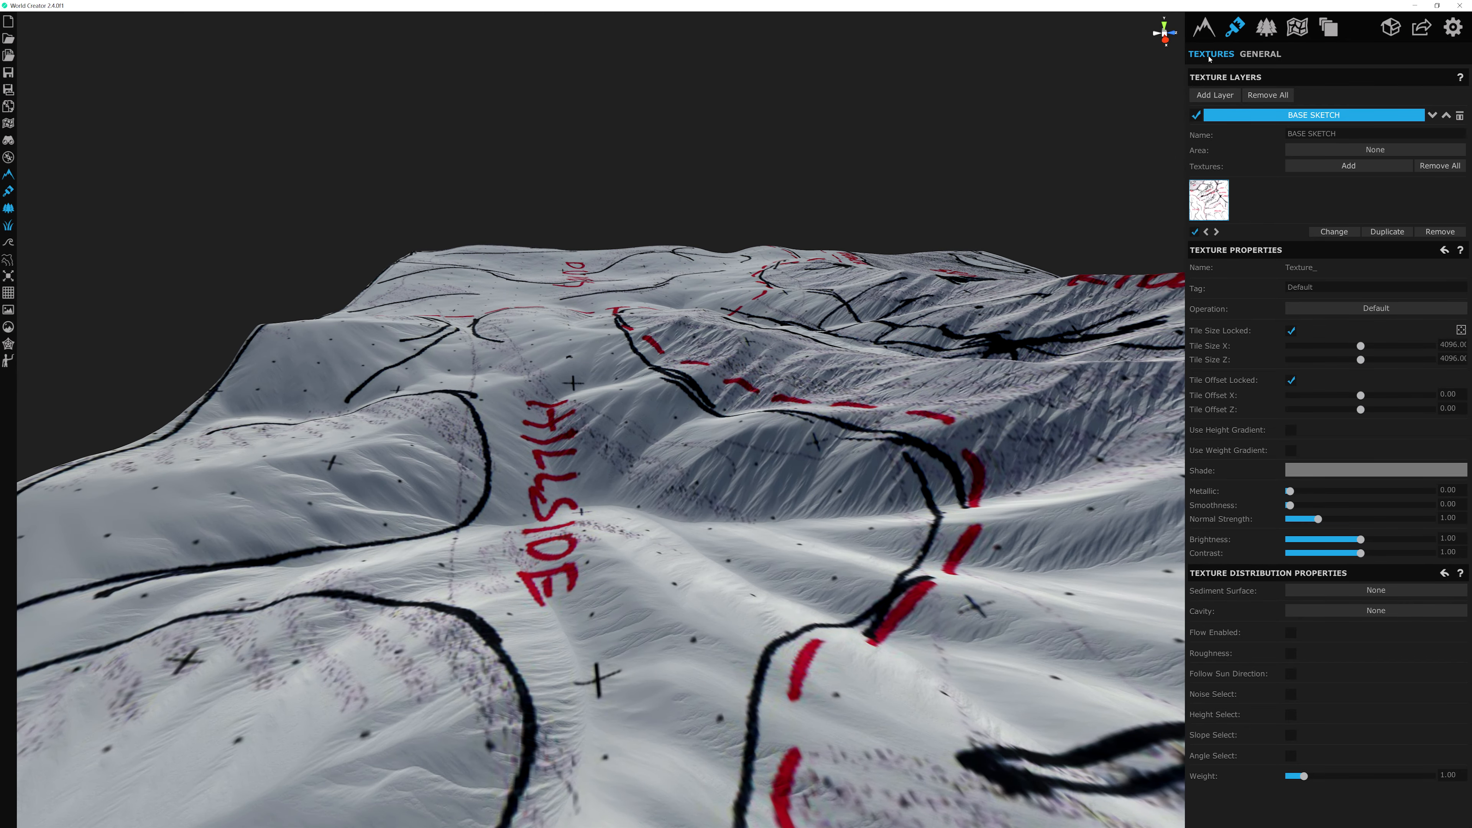
Step: Open the terrain's custom base shape for editing its control points
{"action": "left_click", "coordinate": [1204, 27]}
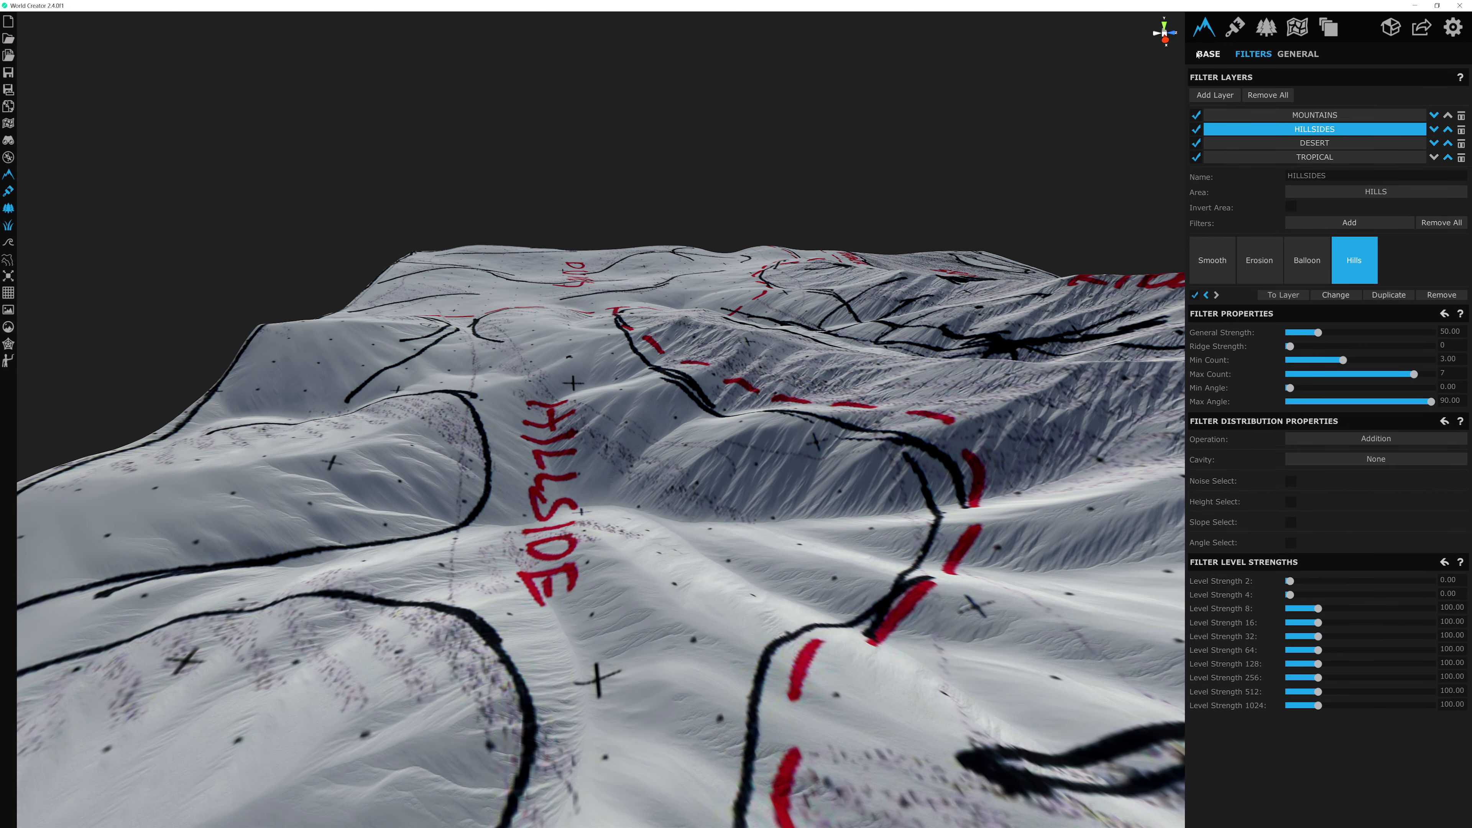
{"action": "left_click", "coordinate": [1210, 53]}
{"action": "left_click", "coordinate": [1293, 308]}
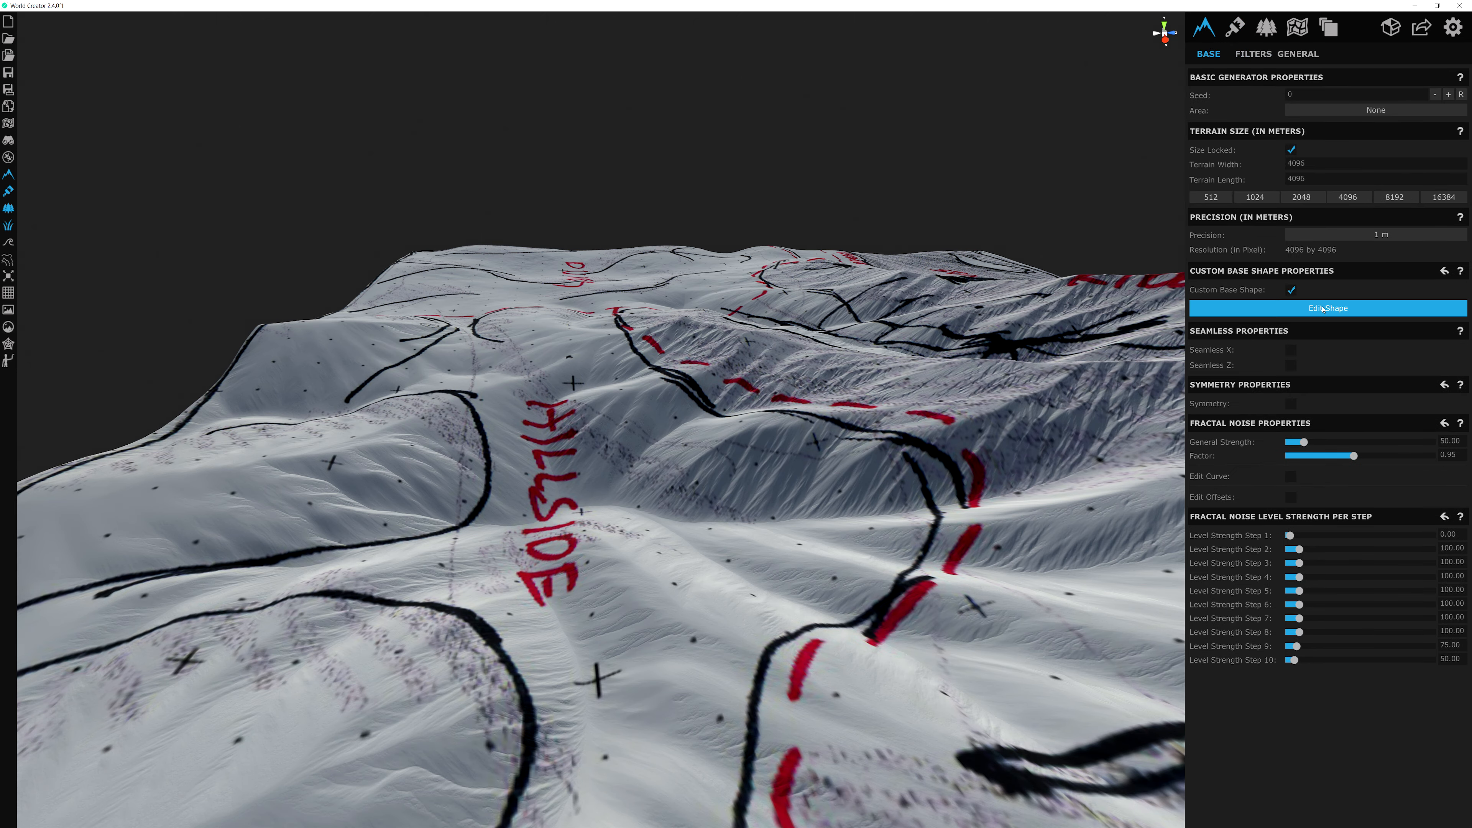
{"action": "mouse_move", "coordinate": [771, 452]}
{"action": "right_mouse_down"}
{"action": "mouse_move", "coordinate": [719, 458]}
{"action": "mouse_move", "coordinate": [777, 455]}
{"action": "right_mouse_up"}
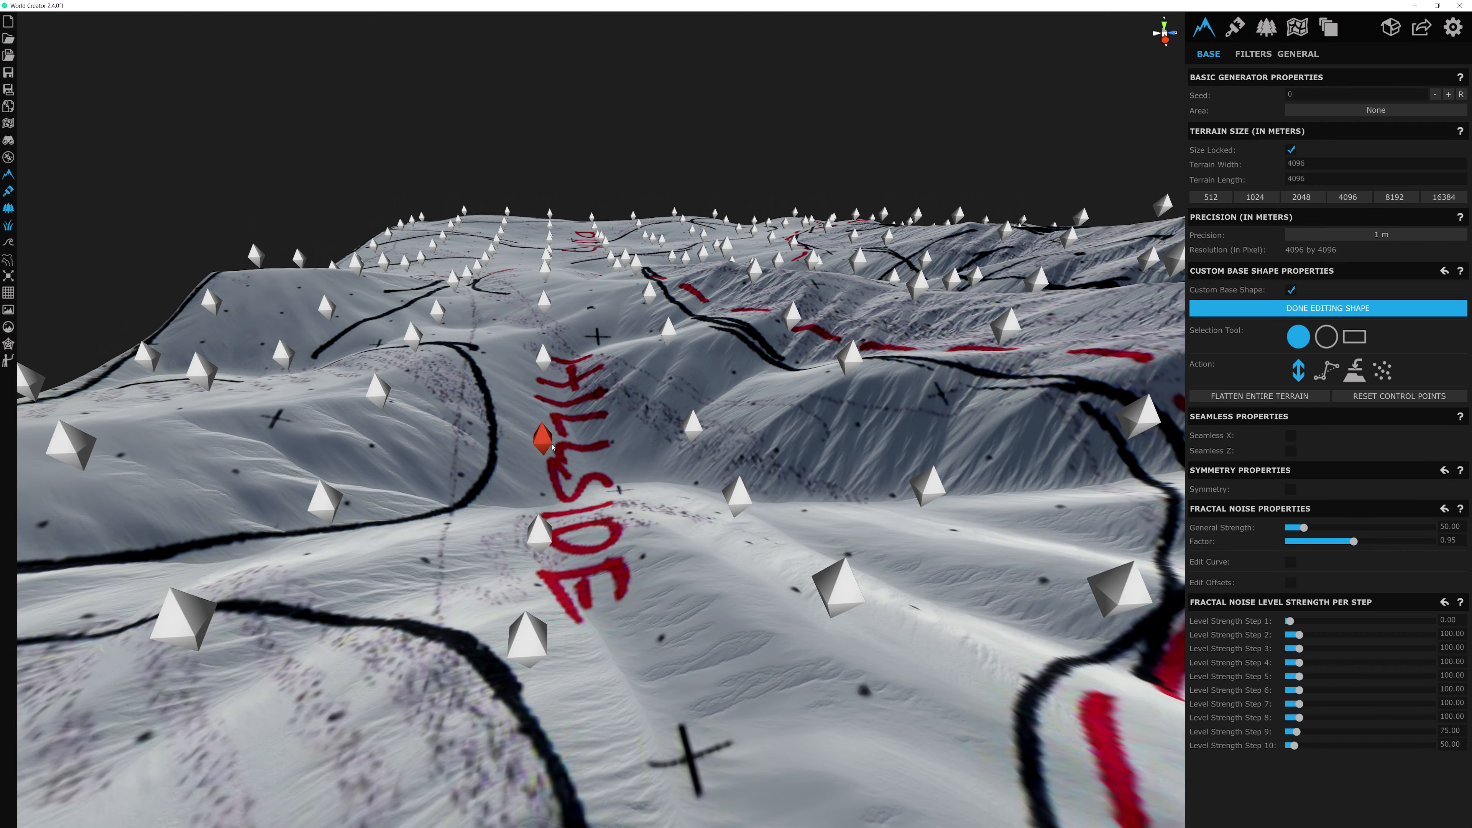
Step: Lower a control point of the base shape in the valley around the HILLSIDE lettering
{"action": "middle_click_drag", "start_coordinate": [548, 316], "coordinate": [615, 452]}
{"action": "middle_click_drag", "start_coordinate": [759, 516], "coordinate": [668, 422]}
{"action": "right_click_drag", "start_coordinate": [487, 384], "coordinate": [658, 441]}
{"action": "left_click_drag", "start_coordinate": [658, 441], "coordinate": [622, 563]}
{"action": "mouse_move", "coordinate": [674, 481]}
{"action": "right_mouse_down"}
{"action": "mouse_move", "coordinate": [904, 429]}
{"action": "mouse_move", "coordinate": [652, 422]}
{"action": "mouse_move", "coordinate": [655, 377]}
{"action": "mouse_move", "coordinate": [677, 448]}
{"action": "mouse_move", "coordinate": [632, 607]}
{"action": "mouse_move", "coordinate": [661, 510]}
{"action": "mouse_move", "coordinate": [737, 470]}
{"action": "mouse_move", "coordinate": [656, 480]}
{"action": "right_mouse_up"}
{"action": "right_click_drag", "start_coordinate": [487, 482], "coordinate": [573, 374]}
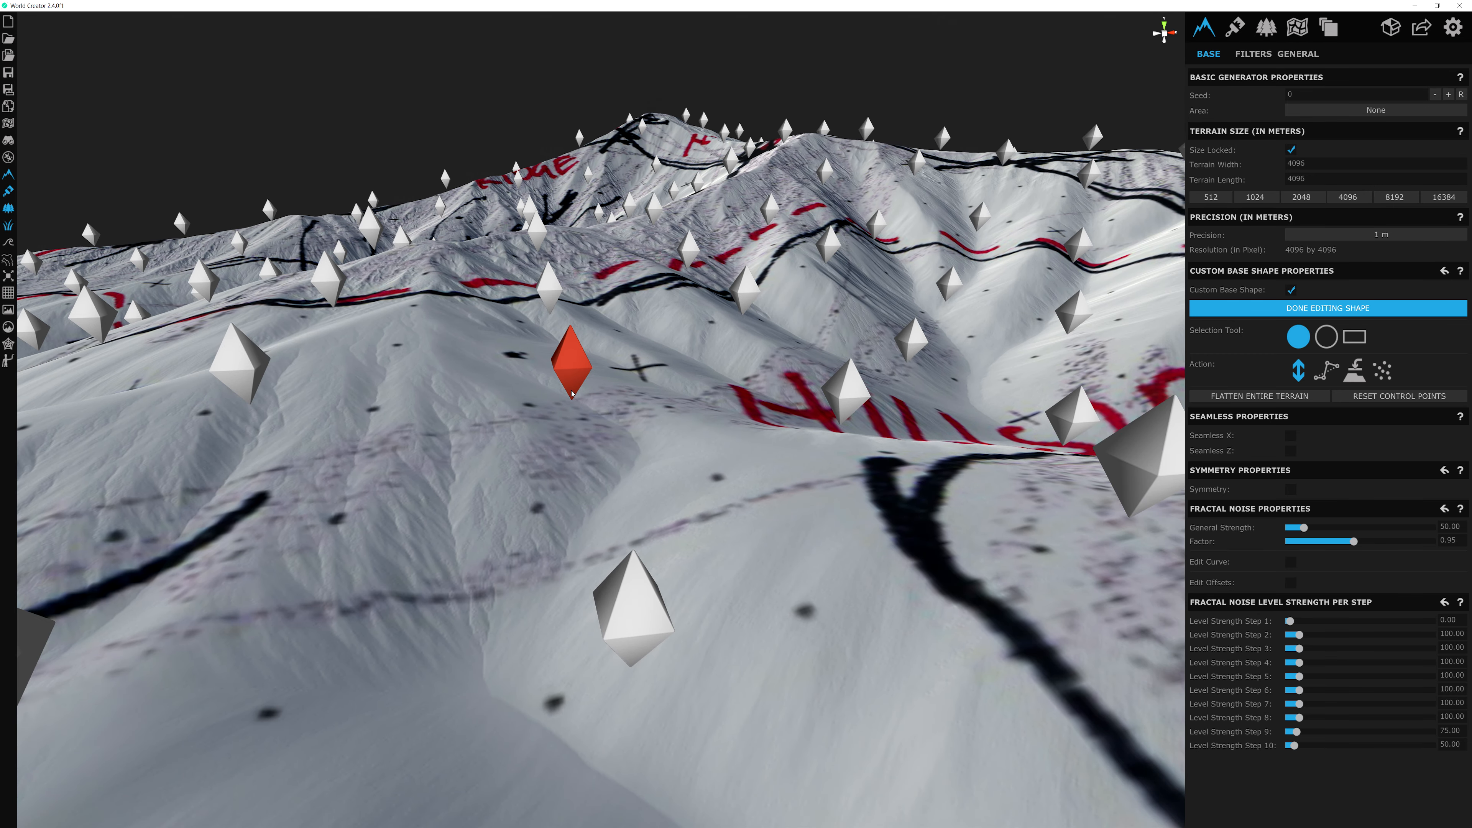
Step: Adjust the heights of further control points along the HILLSIDE lettering to shape the valley between the hills
{"action": "left_click_drag", "start_coordinate": [573, 374], "coordinate": [576, 403]}
{"action": "right_click_drag", "start_coordinate": [576, 402], "coordinate": [484, 525]}
{"action": "left_click_drag", "start_coordinate": [484, 525], "coordinate": [520, 526]}
{"action": "right_click_drag", "start_coordinate": [520, 525], "coordinate": [488, 462]}
{"action": "mouse_move", "coordinate": [488, 462]}
{"action": "left_mouse_down"}
{"action": "mouse_move", "coordinate": [487, 433]}
{"action": "mouse_move", "coordinate": [493, 464]}
{"action": "left_mouse_up"}
{"action": "right_click_drag", "start_coordinate": [492, 464], "coordinate": [592, 440]}
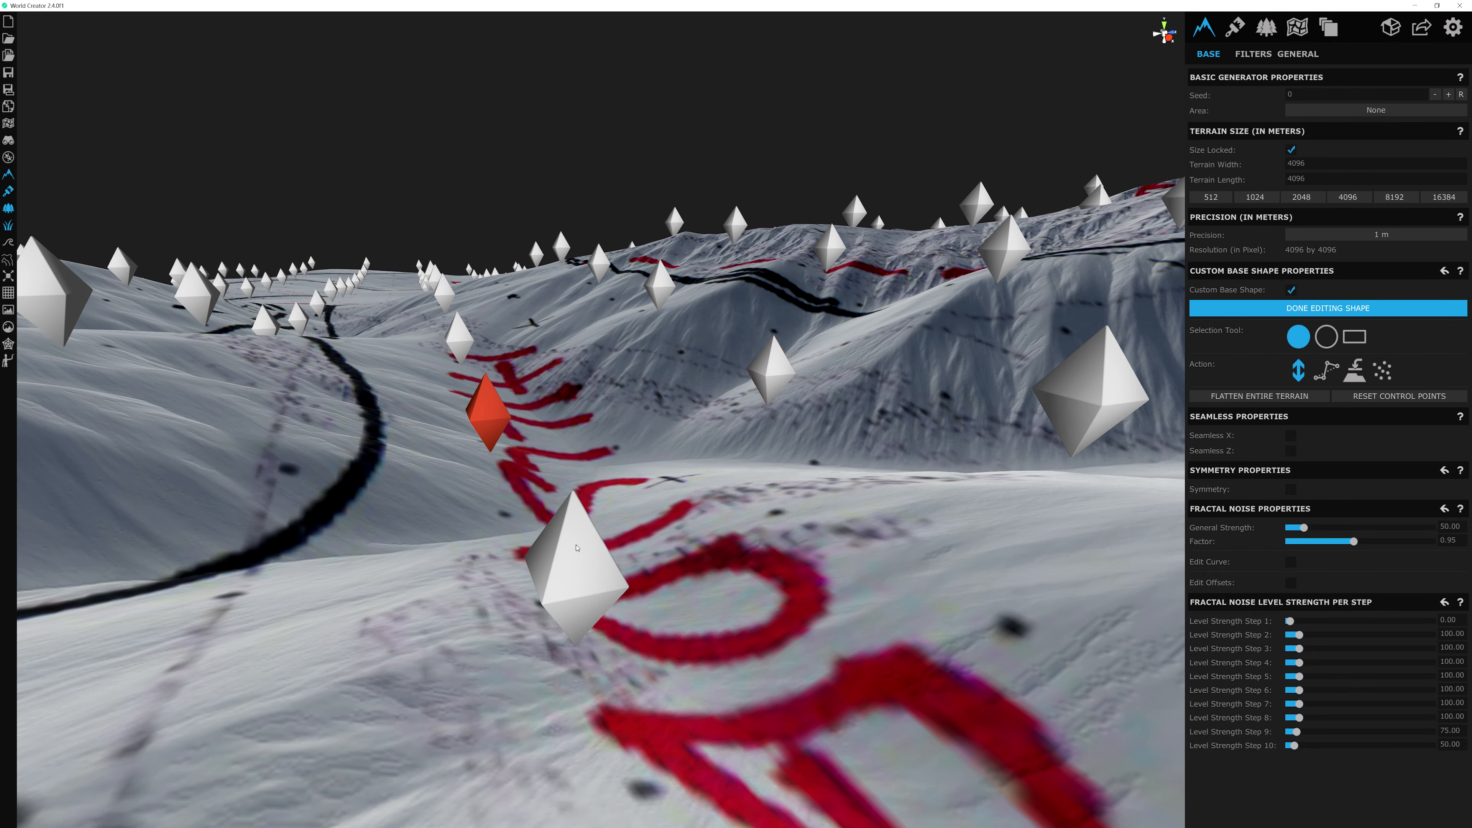
{"action": "left_click_drag", "start_coordinate": [578, 560], "coordinate": [576, 556]}
{"action": "key", "text": "w"}
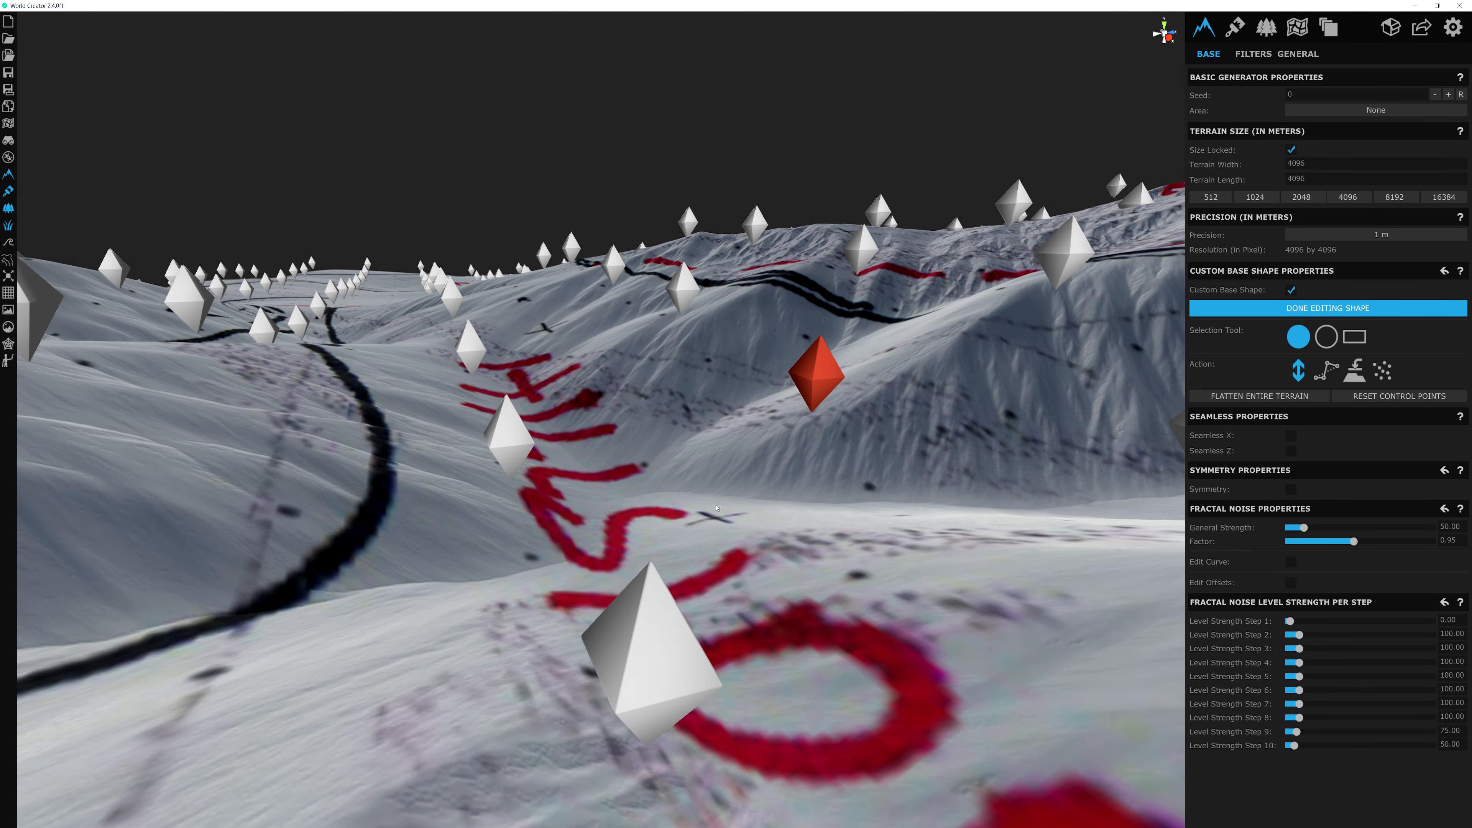
{"action": "left_click_drag", "start_coordinate": [582, 506], "coordinate": [586, 507]}
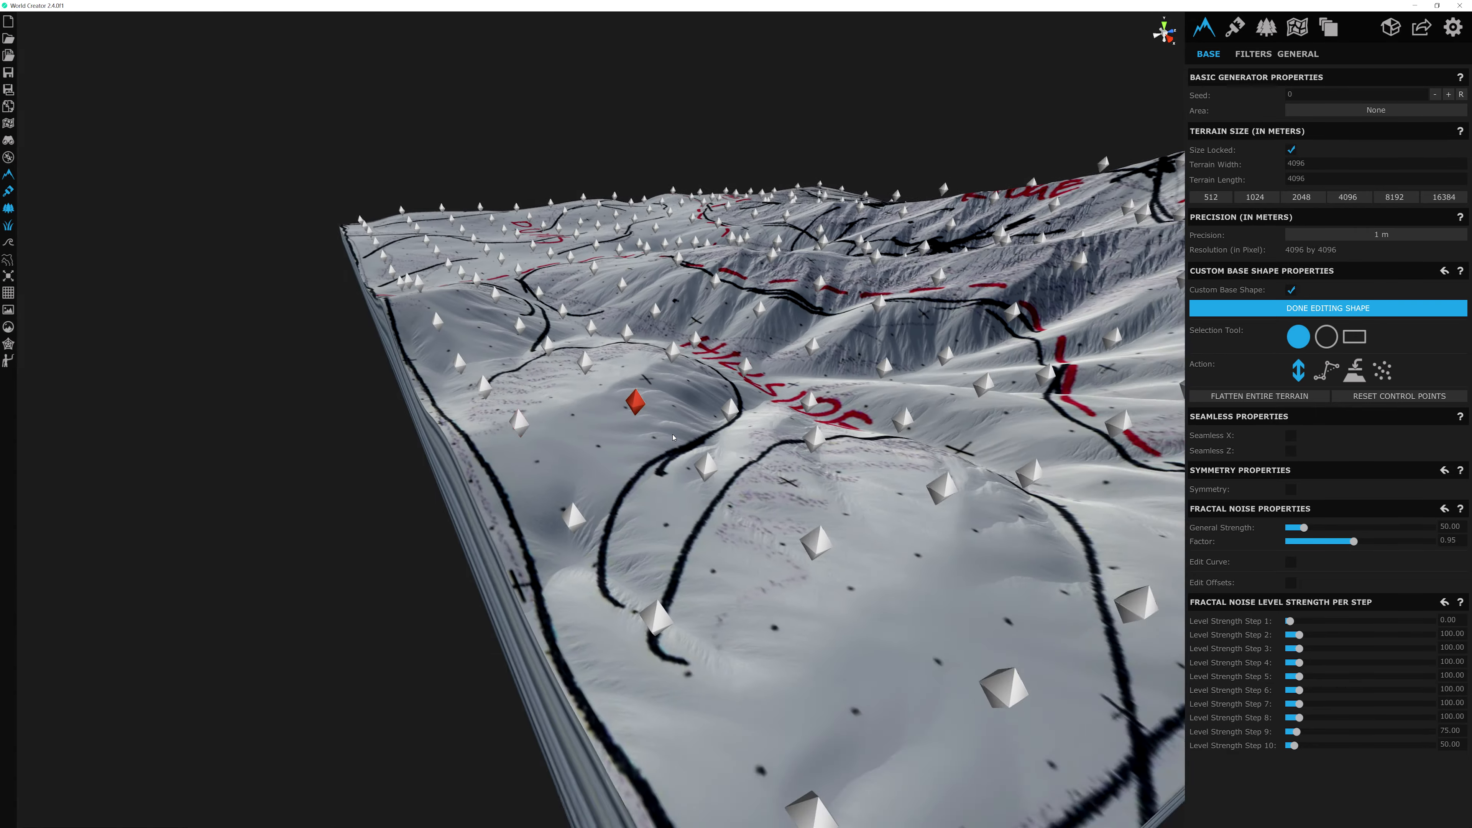
Step: Lower the base shape's control points at the upper end of the valley, just below the HILLSIDE lettering
{"action": "scroll", "coordinate": [673, 438], "scroll_direction": "up", "scroll_amount": 3}
{"action": "left_click_drag", "start_coordinate": [710, 494], "coordinate": [711, 514]}
{"action": "left_click_drag", "start_coordinate": [888, 439], "coordinate": [889, 431]}
{"action": "middle_click_drag", "start_coordinate": [889, 431], "coordinate": [785, 513]}
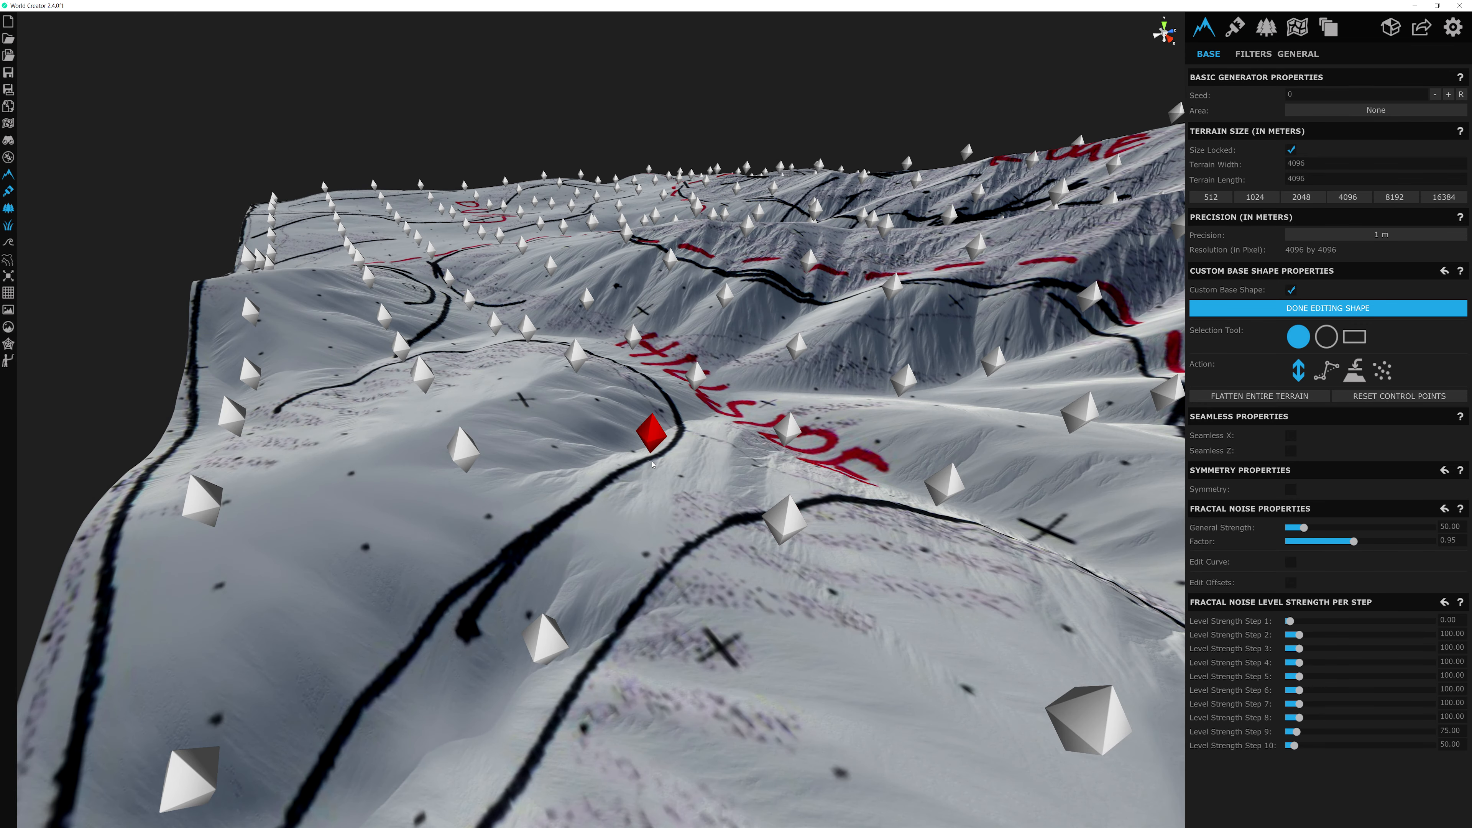
{"action": "left_click_drag", "start_coordinate": [653, 465], "coordinate": [652, 493]}
{"action": "middle_click_drag", "start_coordinate": [785, 525], "coordinate": [950, 342]}
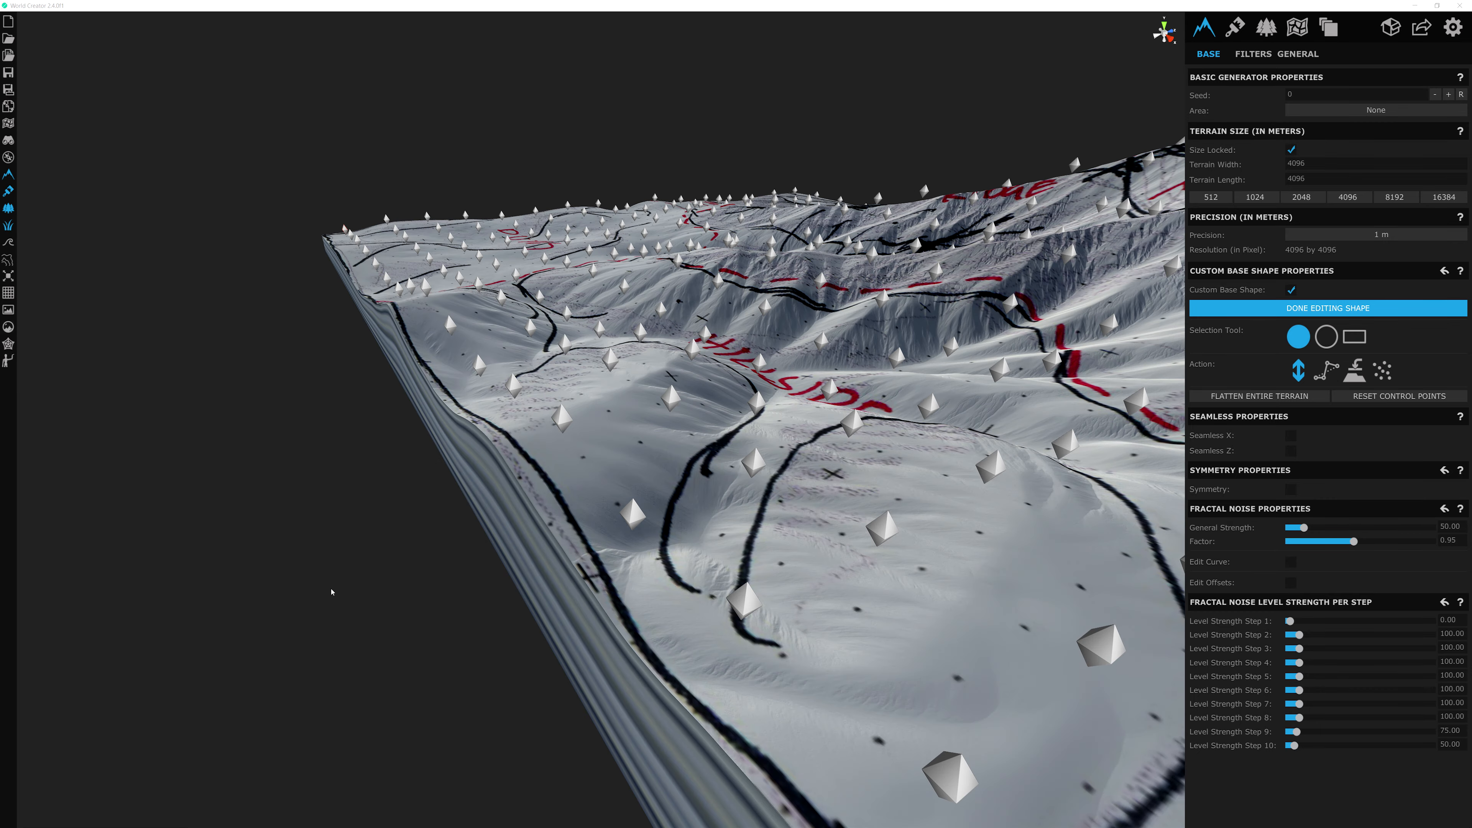
Step: Lower further control points between the two curved hill outlines to deepen the valley running down from the HILLSIDE lettering
{"action": "right_click_drag", "start_coordinate": [717, 520], "coordinate": [815, 497]}
{"action": "scroll", "coordinate": [482, 569], "scroll_direction": "up", "scroll_amount": 5}
{"action": "middle_click_drag", "start_coordinate": [815, 496], "coordinate": [755, 149]}
{"action": "right_click_drag", "start_coordinate": [754, 149], "coordinate": [748, 354]}
{"action": "scroll", "coordinate": [811, 418], "scroll_direction": "down", "scroll_amount": 5}
{"action": "right_click_drag", "start_coordinate": [812, 417], "coordinate": [764, 473]}
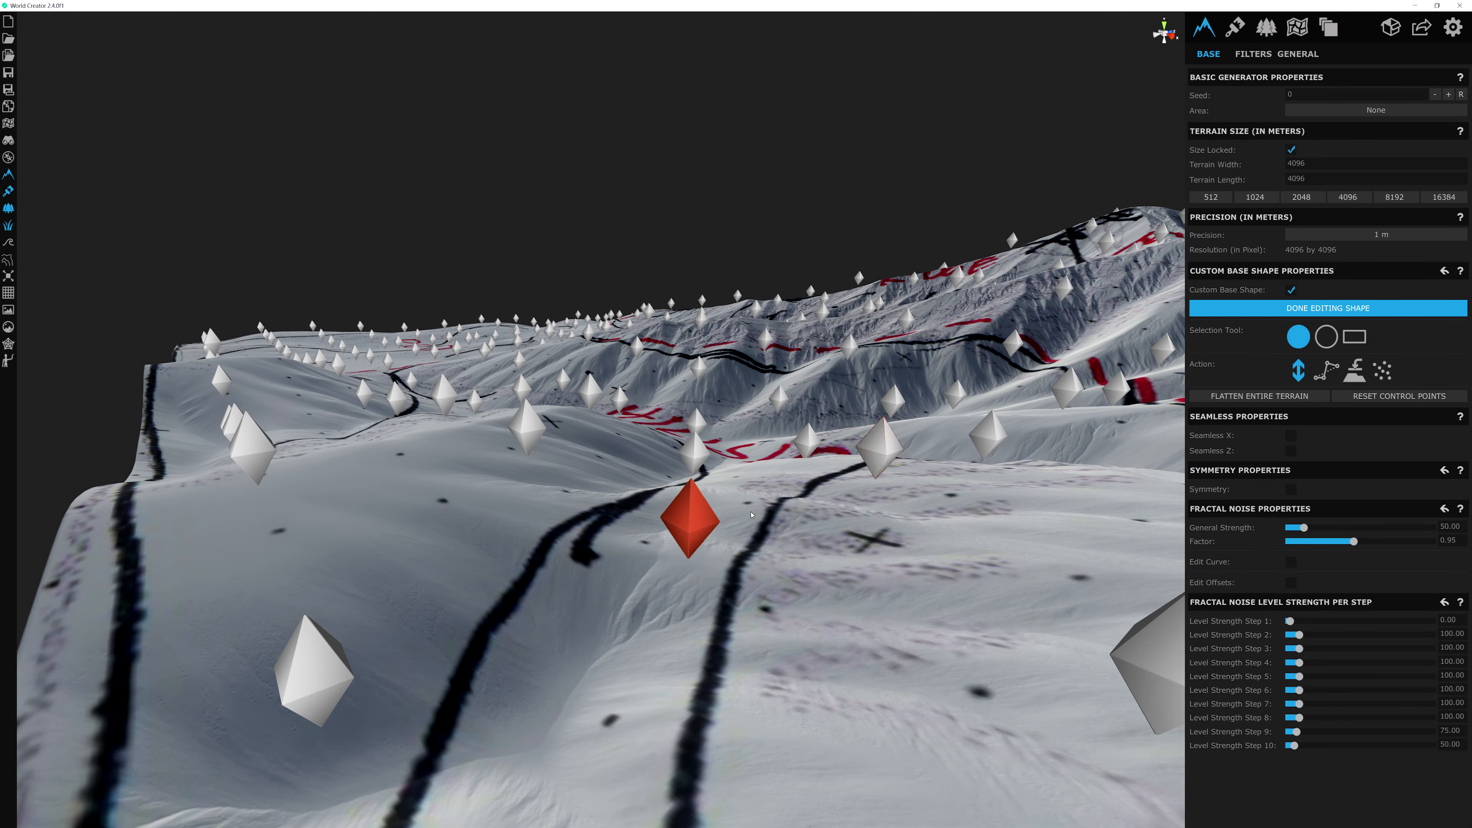
{"action": "left_click_drag", "start_coordinate": [765, 473], "coordinate": [764, 503]}
{"action": "middle_click_drag", "start_coordinate": [764, 503], "coordinate": [643, 505]}
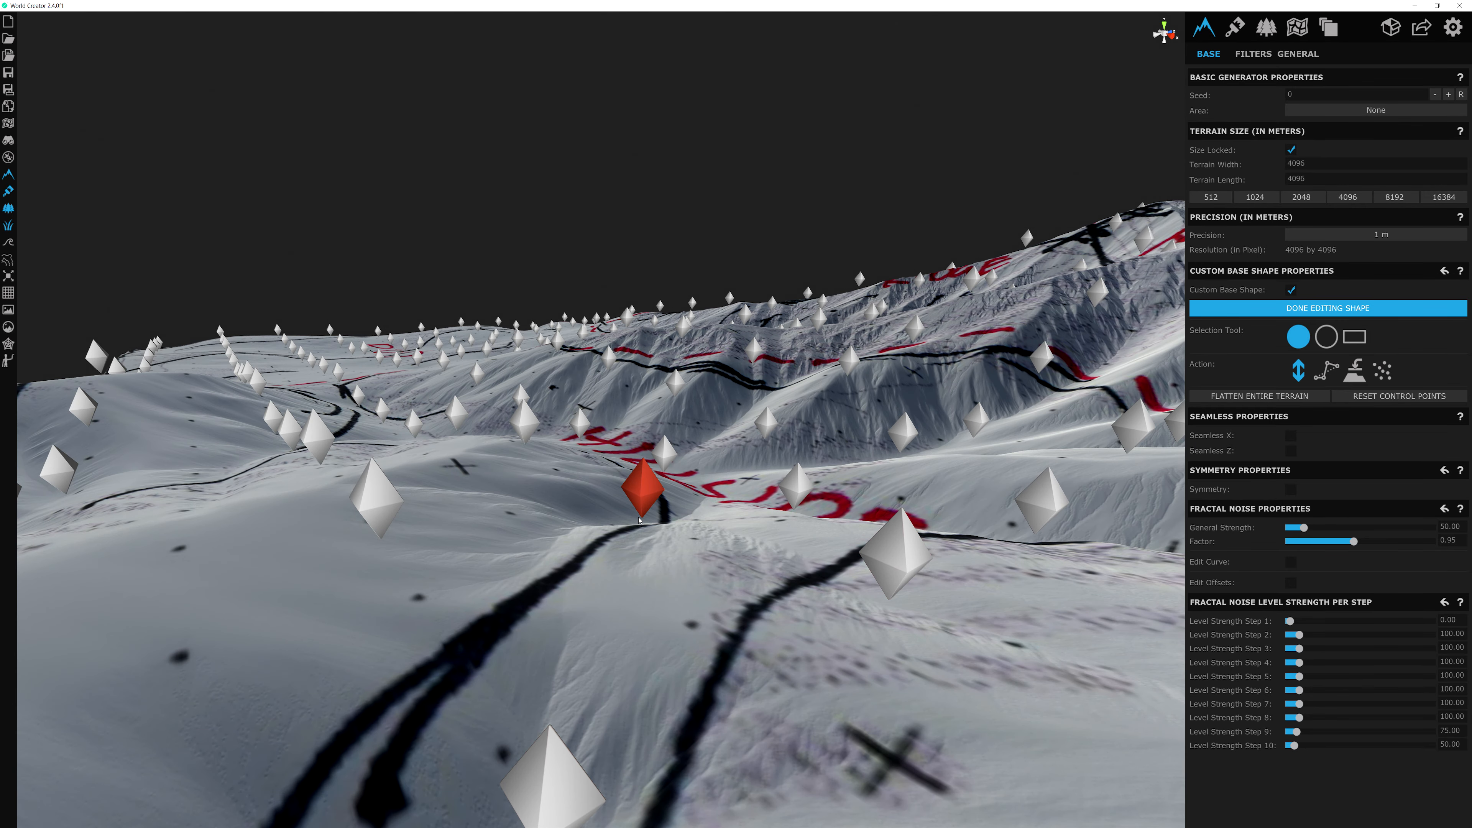
{"action": "left_click_drag", "start_coordinate": [642, 505], "coordinate": [645, 526]}
{"action": "right_click_drag", "start_coordinate": [645, 524], "coordinate": [584, 635]}
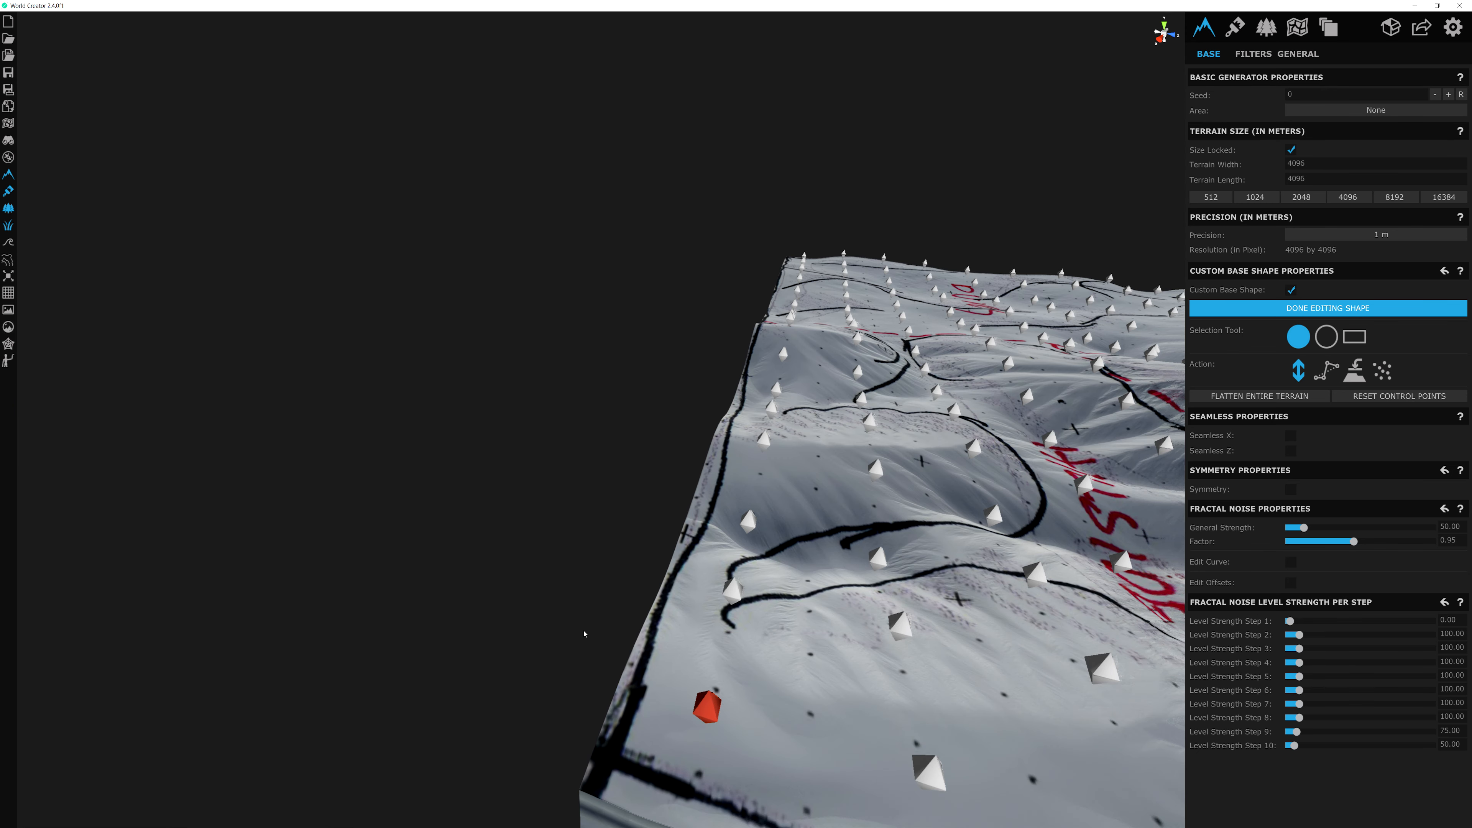
Step: Fine-tune the control points in the hollow between the facing sides of the two hill outlines
{"action": "middle_click_drag", "start_coordinate": [585, 635], "coordinate": [656, 488]}
{"action": "scroll", "coordinate": [657, 490], "scroll_direction": "up", "scroll_amount": 5}
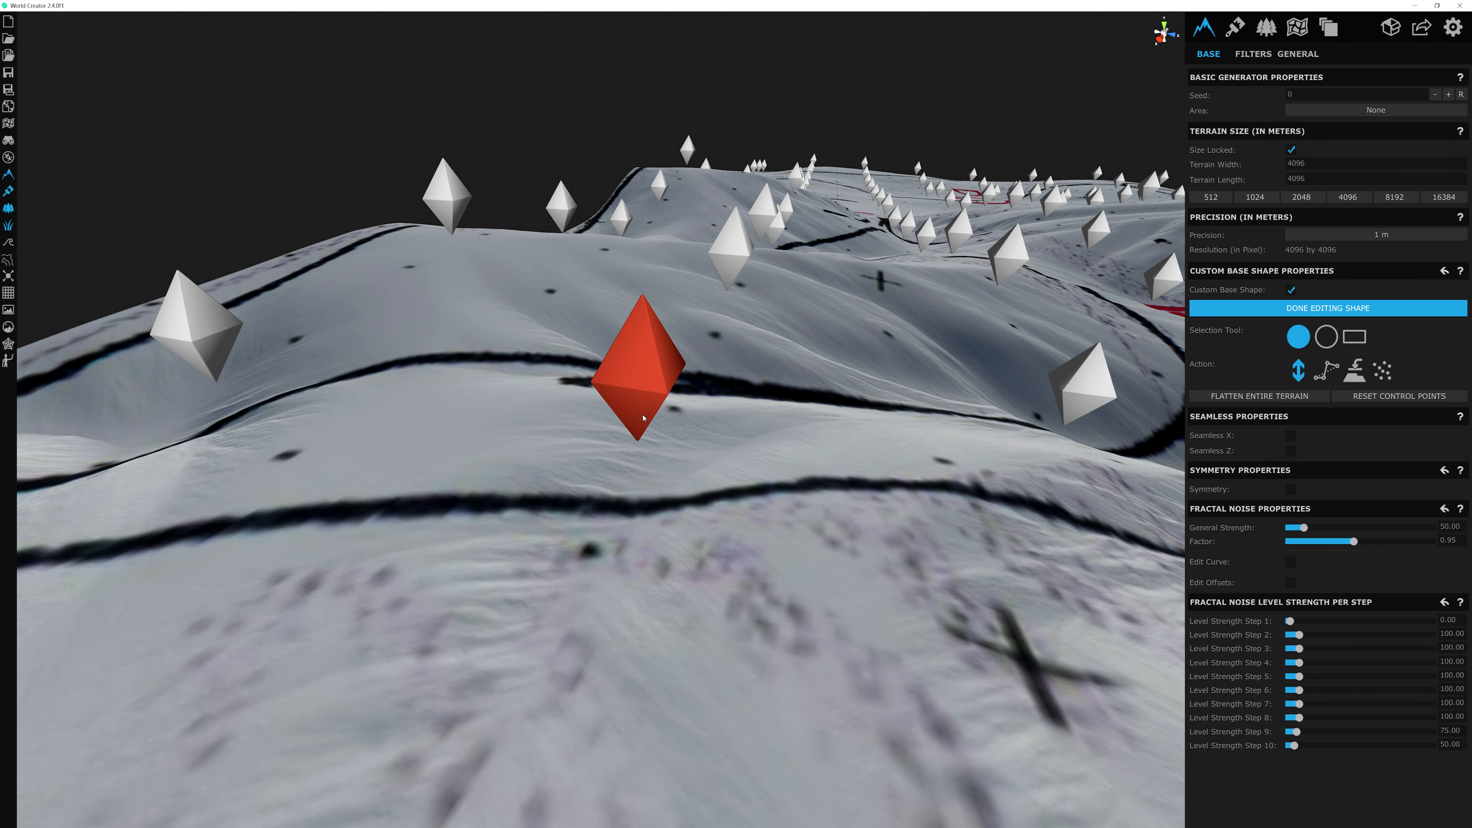
{"action": "left_click_drag", "start_coordinate": [642, 416], "coordinate": [641, 428]}
{"action": "scroll", "coordinate": [642, 438], "scroll_direction": "down", "scroll_amount": 4}
{"action": "right_click_drag", "start_coordinate": [642, 438], "coordinate": [699, 546]}
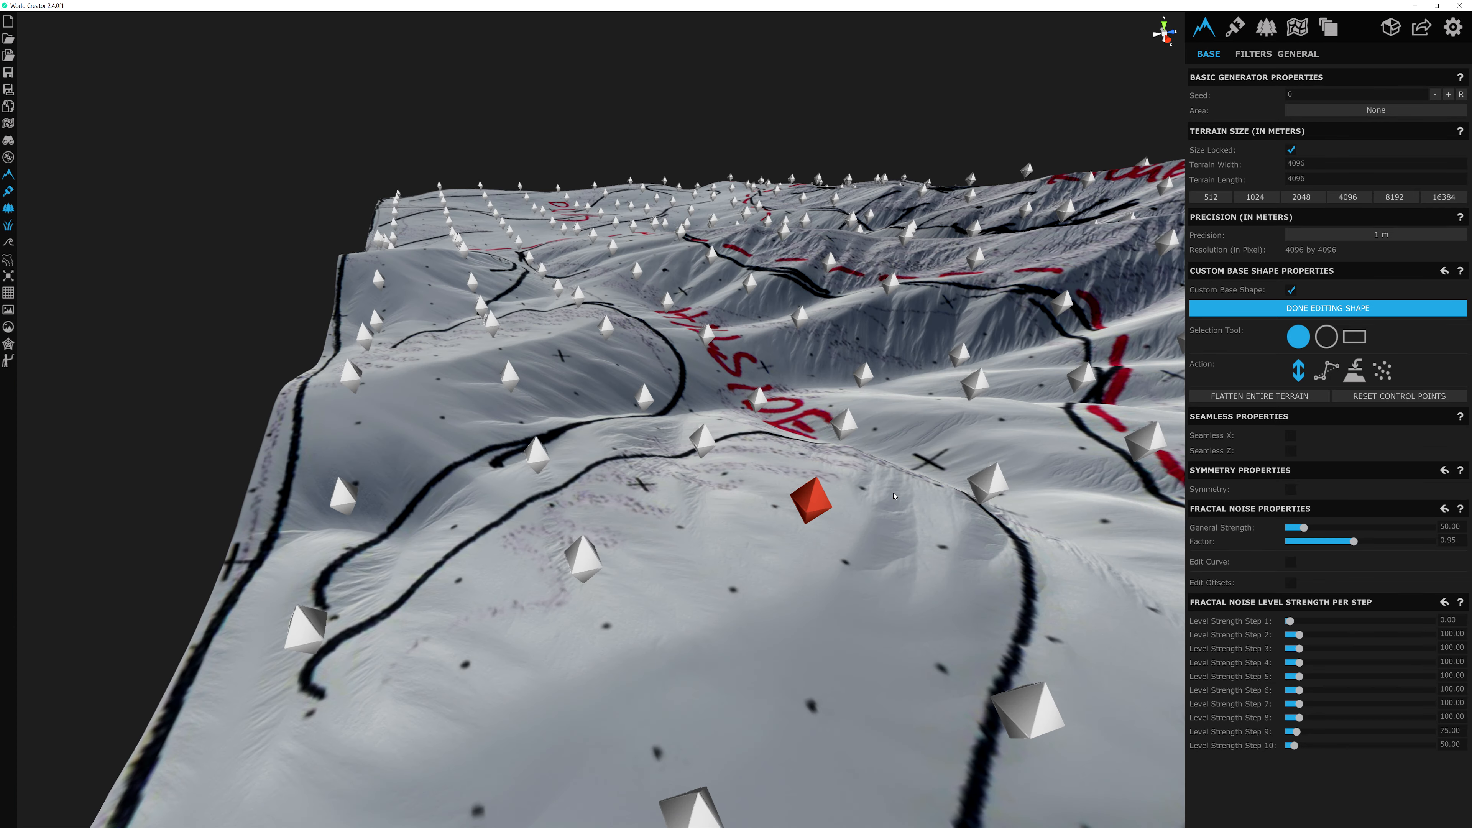
{"action": "middle_click_drag", "start_coordinate": [699, 545], "coordinate": [703, 468]}
{"action": "scroll", "coordinate": [703, 469], "scroll_direction": "up", "scroll_amount": 2}
{"action": "left_click", "coordinate": [559, 469]}
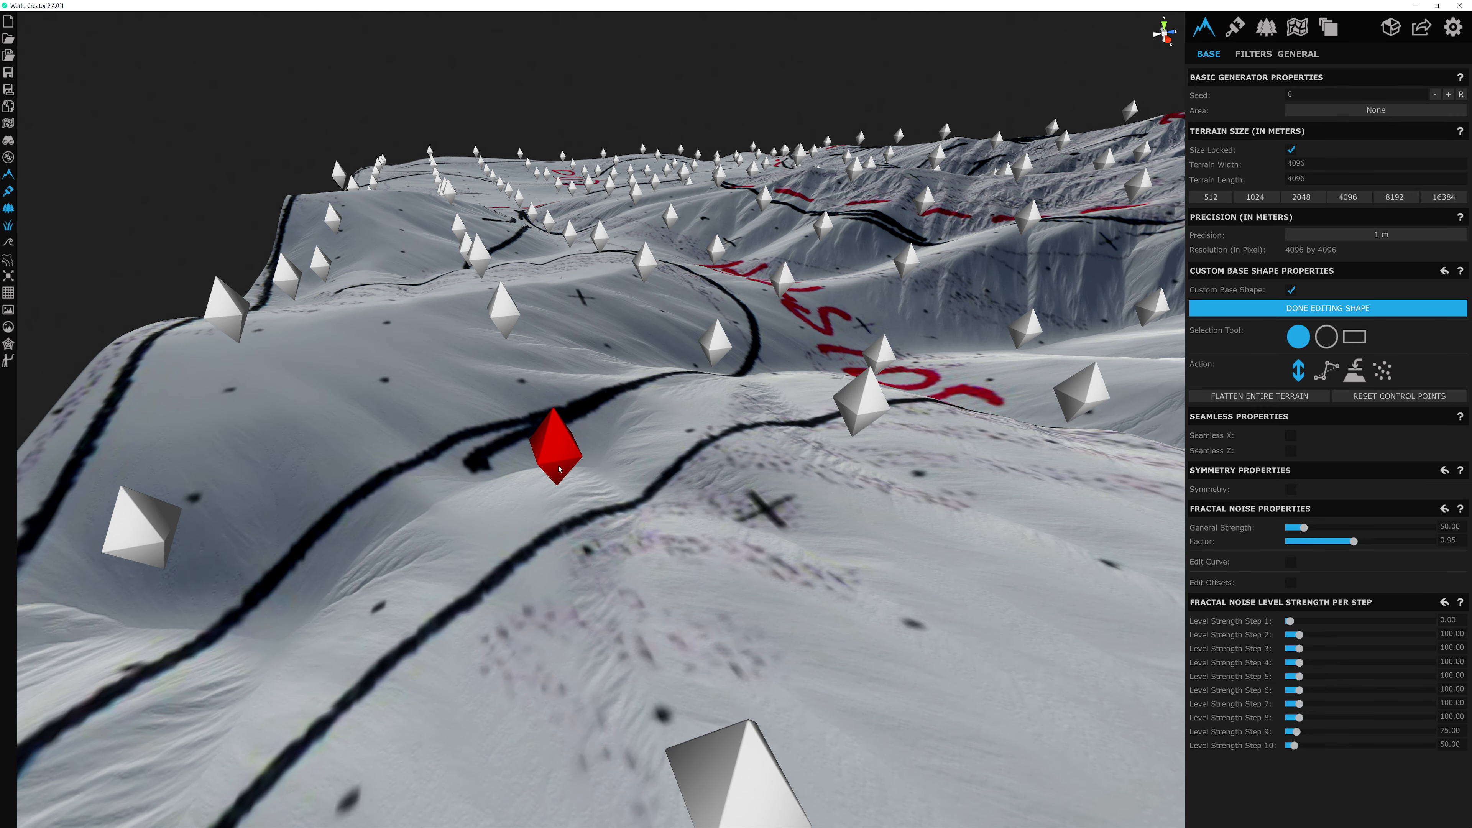
{"action": "left_click_drag", "start_coordinate": [559, 469], "coordinate": [560, 468]}
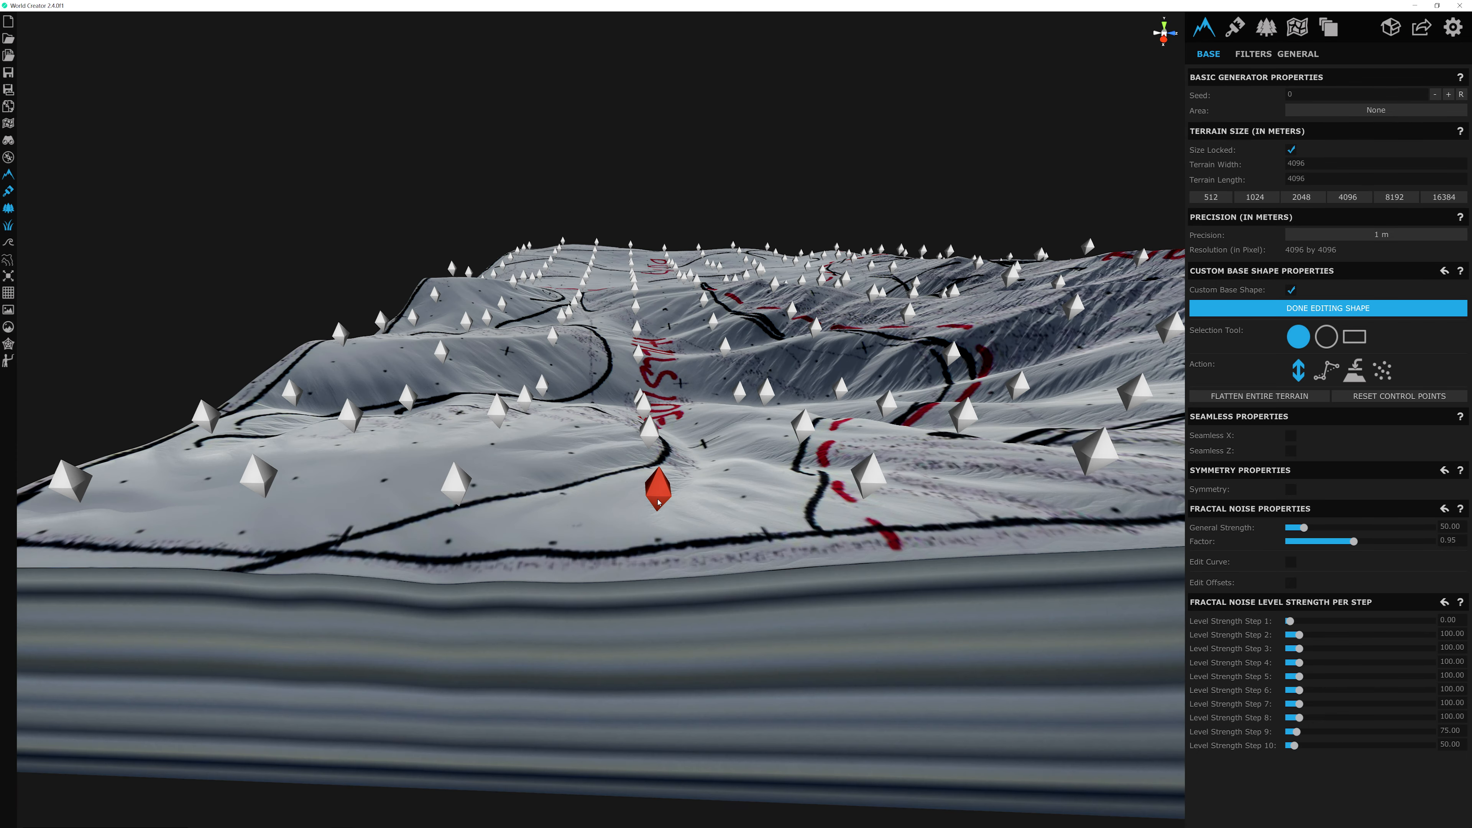
Step: Lower control points around the front hill's inner end and raise the one near the end of the HILLSIDE lettering
{"action": "left_click_drag", "start_coordinate": [659, 507], "coordinate": [656, 522]}
{"action": "key", "text": "a"}
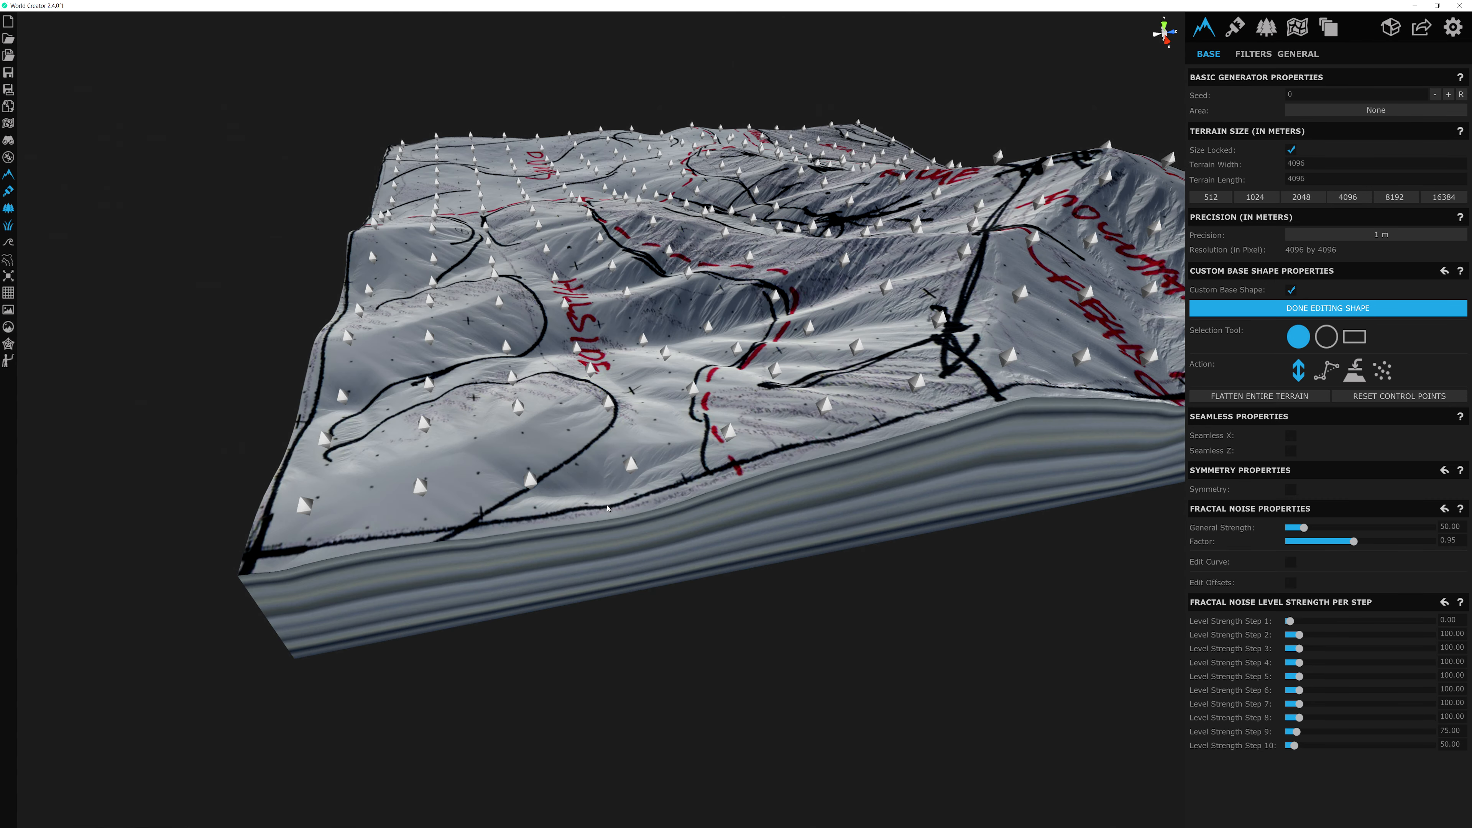
{"action": "scroll", "coordinate": [608, 508], "scroll_direction": "up", "scroll_amount": 5}
{"action": "left_click_drag", "start_coordinate": [582, 360], "coordinate": [582, 383]}
{"action": "left_click_drag", "start_coordinate": [808, 302], "coordinate": [807, 308]}
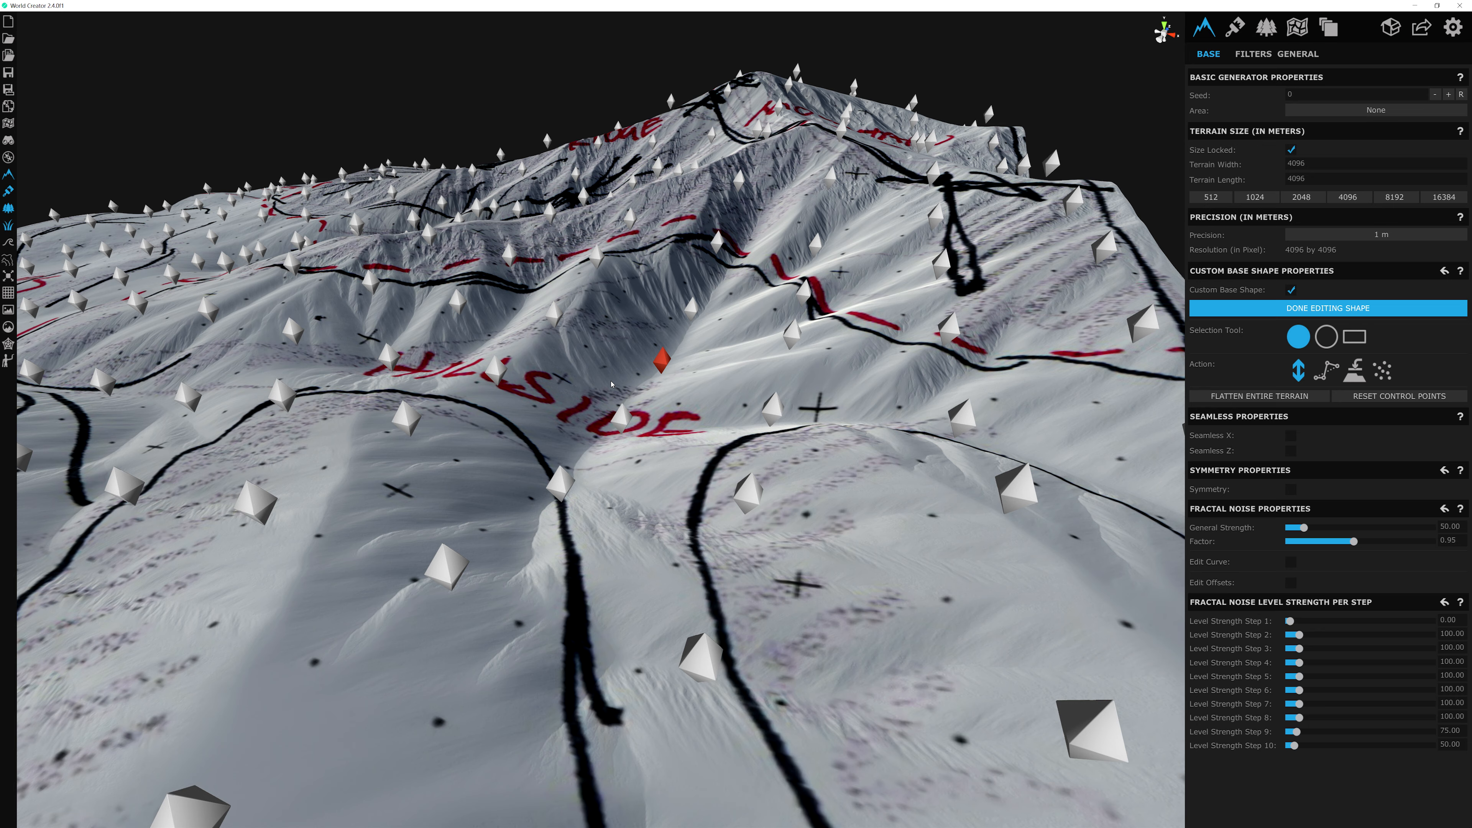
{"action": "scroll", "coordinate": [610, 384], "scroll_direction": "up", "scroll_amount": 5}
{"action": "left_click_drag", "start_coordinate": [631, 475], "coordinate": [632, 437]}
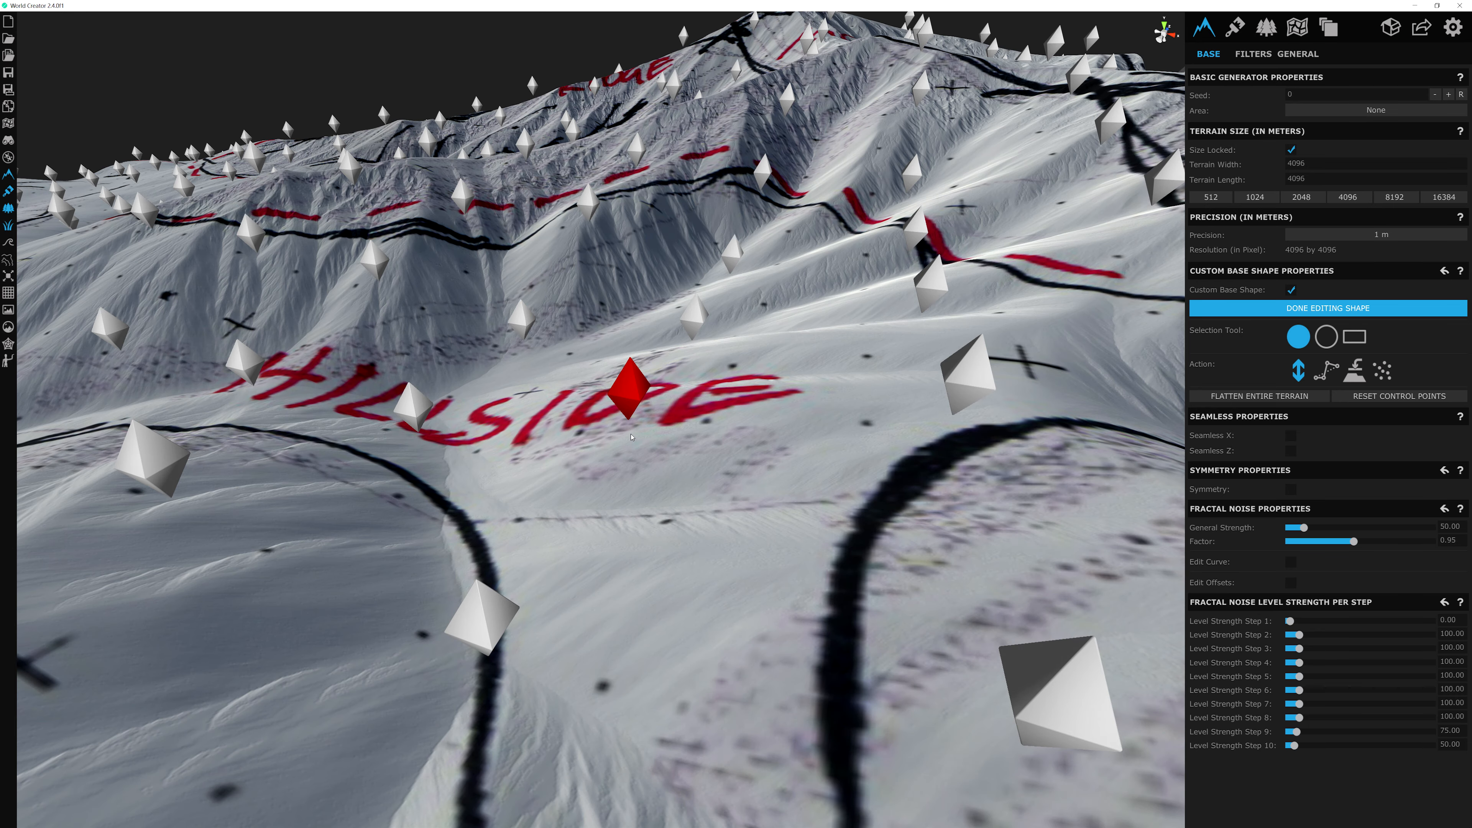
{"action": "scroll", "coordinate": [632, 437], "scroll_direction": "down", "scroll_amount": 5}
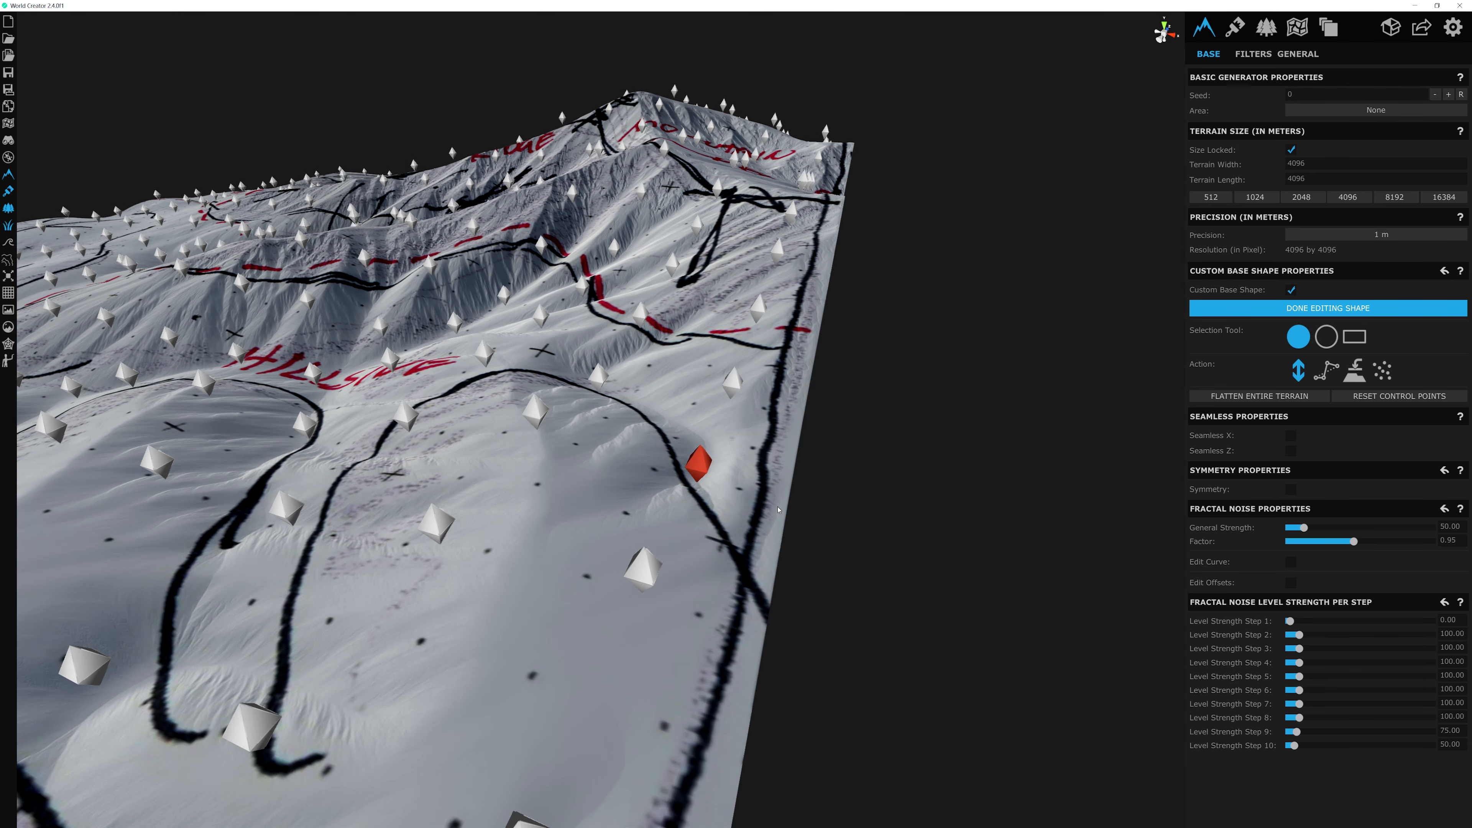
Step: Lower the control points between the front hill's outer outline and the terrain edge
{"action": "scroll", "coordinate": [778, 510], "scroll_direction": "up", "scroll_amount": 3}
{"action": "left_click_drag", "start_coordinate": [778, 510], "coordinate": [778, 529]}
{"action": "left_click_drag", "start_coordinate": [735, 373], "coordinate": [737, 395]}
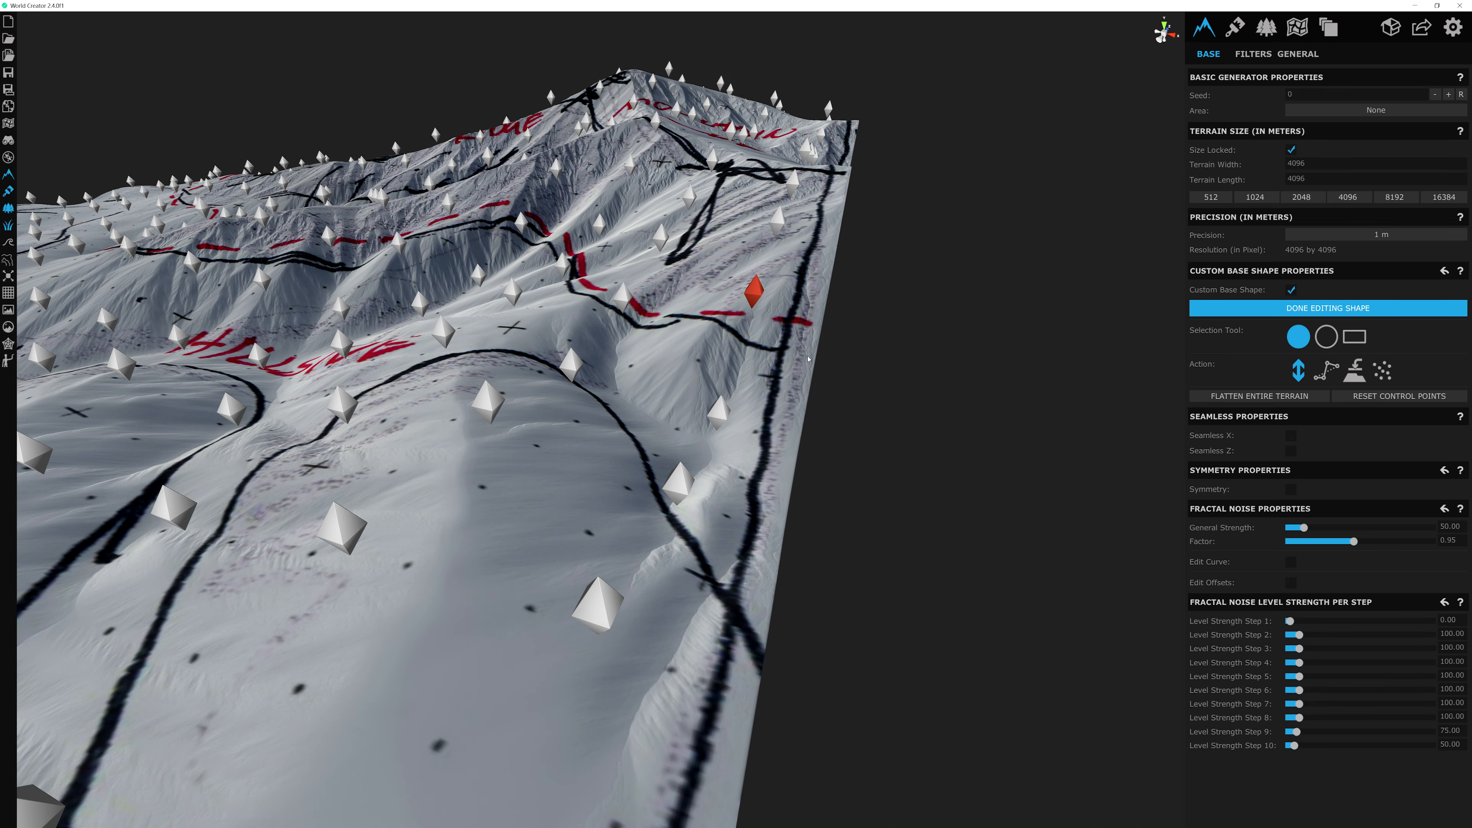
Step: Lower control points along the gully between the two hill outlines, and slightly raise the one in its middle
{"action": "right_click_drag", "start_coordinate": [808, 359], "coordinate": [544, 524]}
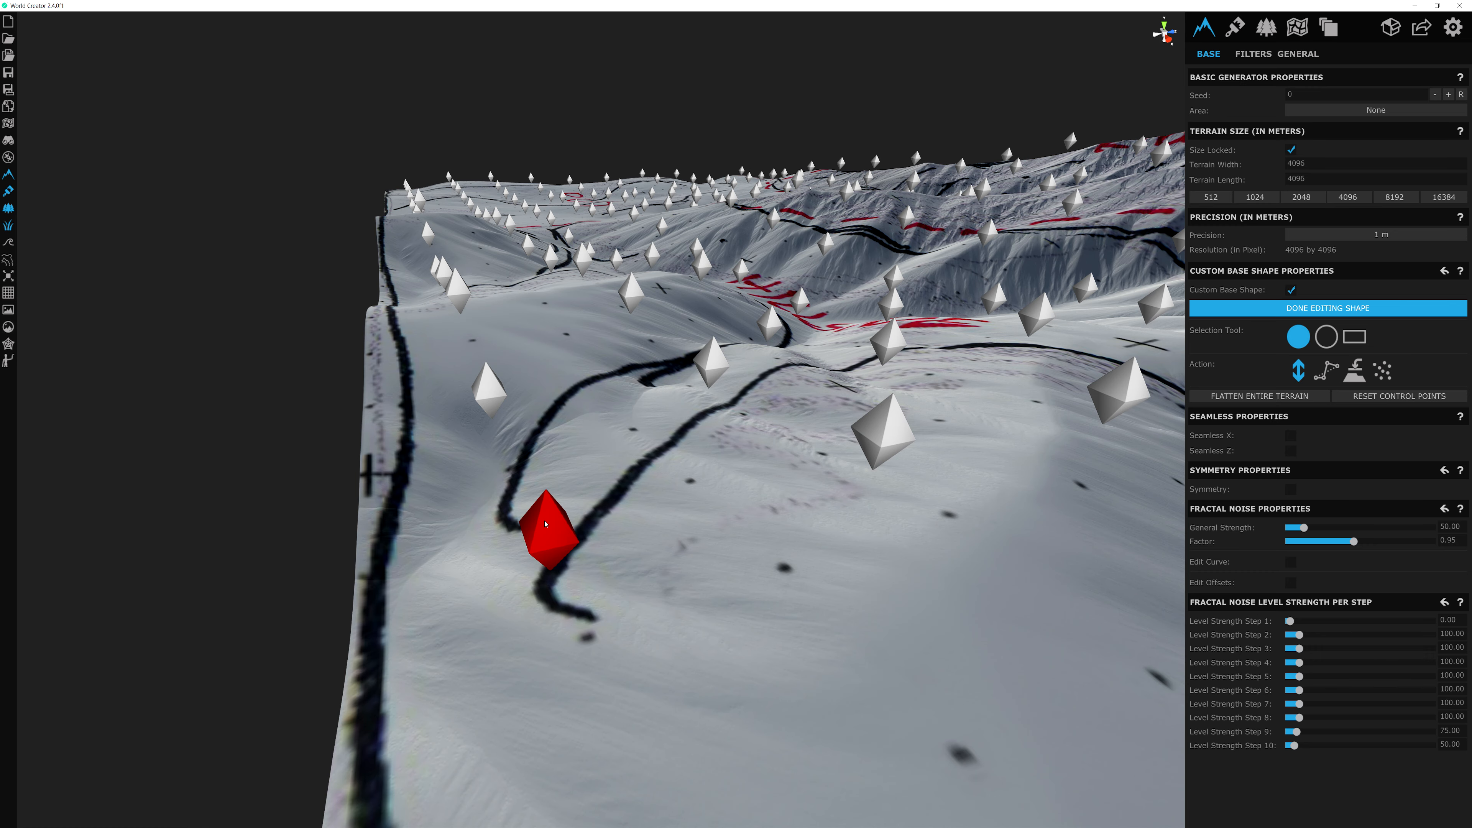
{"action": "left_click_drag", "start_coordinate": [545, 524], "coordinate": [546, 546]}
{"action": "left_click_drag", "start_coordinate": [712, 360], "coordinate": [710, 386]}
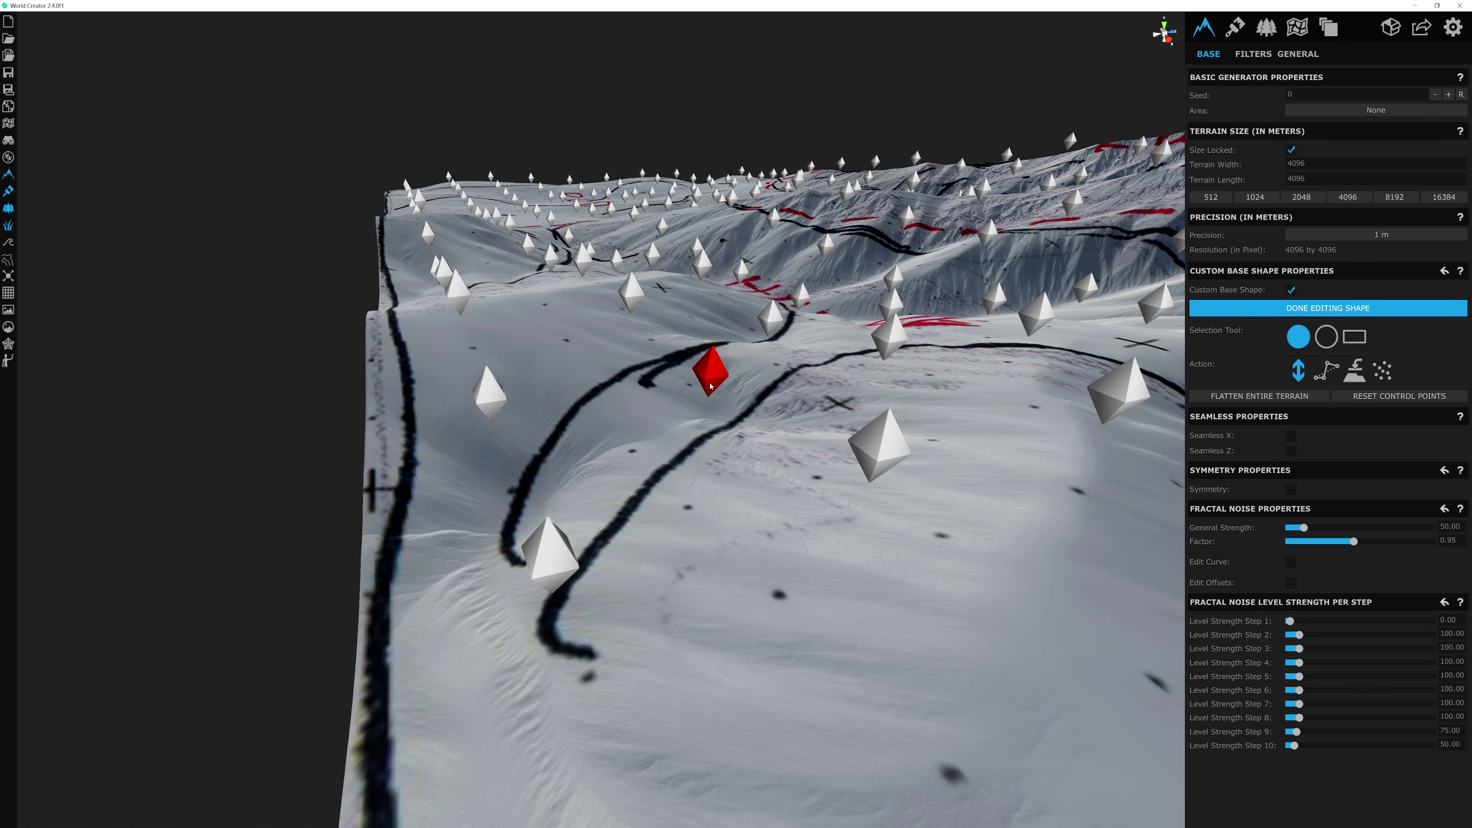
{"action": "right_click_drag", "start_coordinate": [710, 386], "coordinate": [505, 460]}
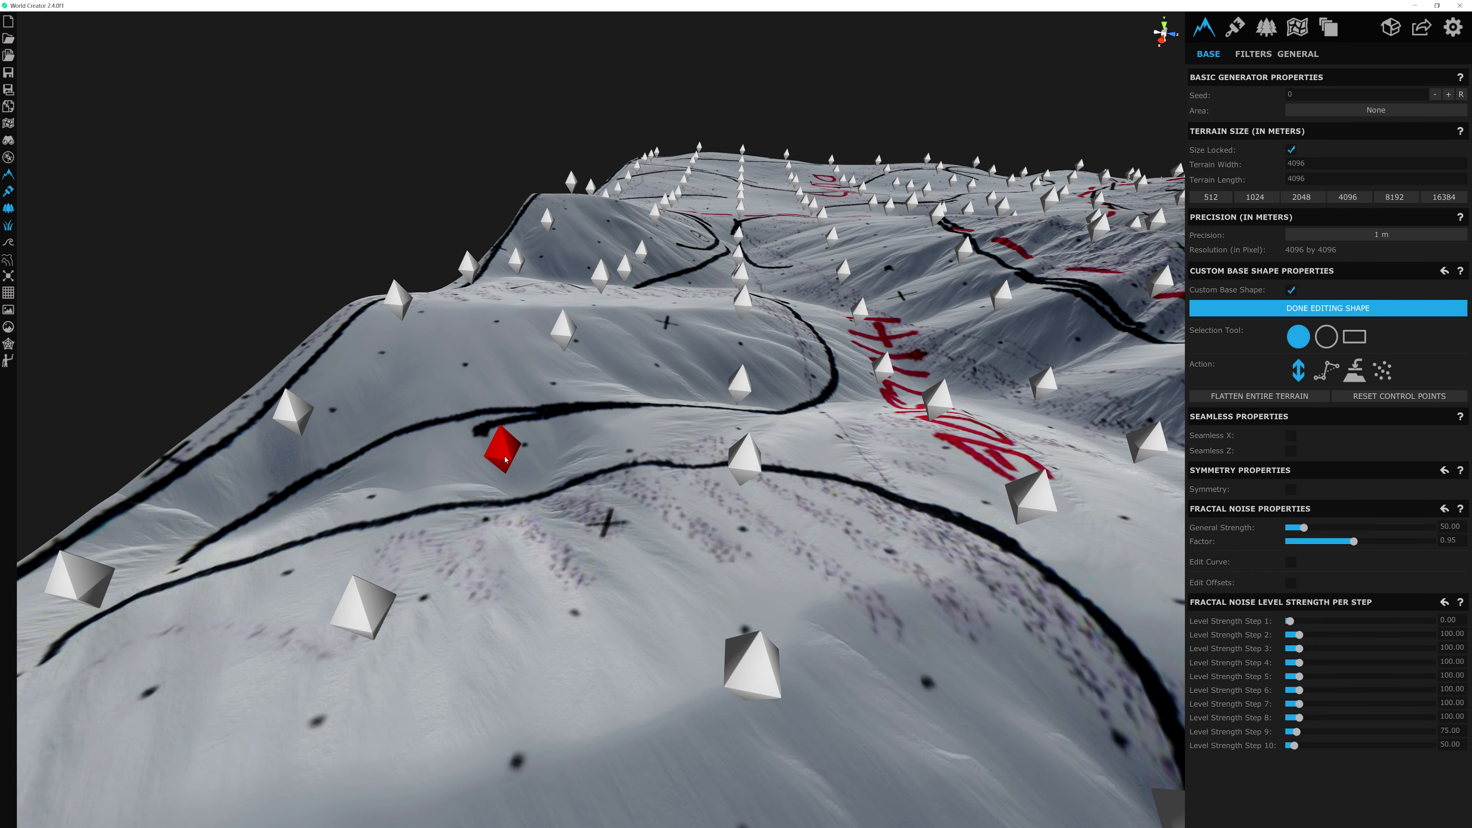
{"action": "left_click_drag", "start_coordinate": [740, 384], "coordinate": [707, 413]}
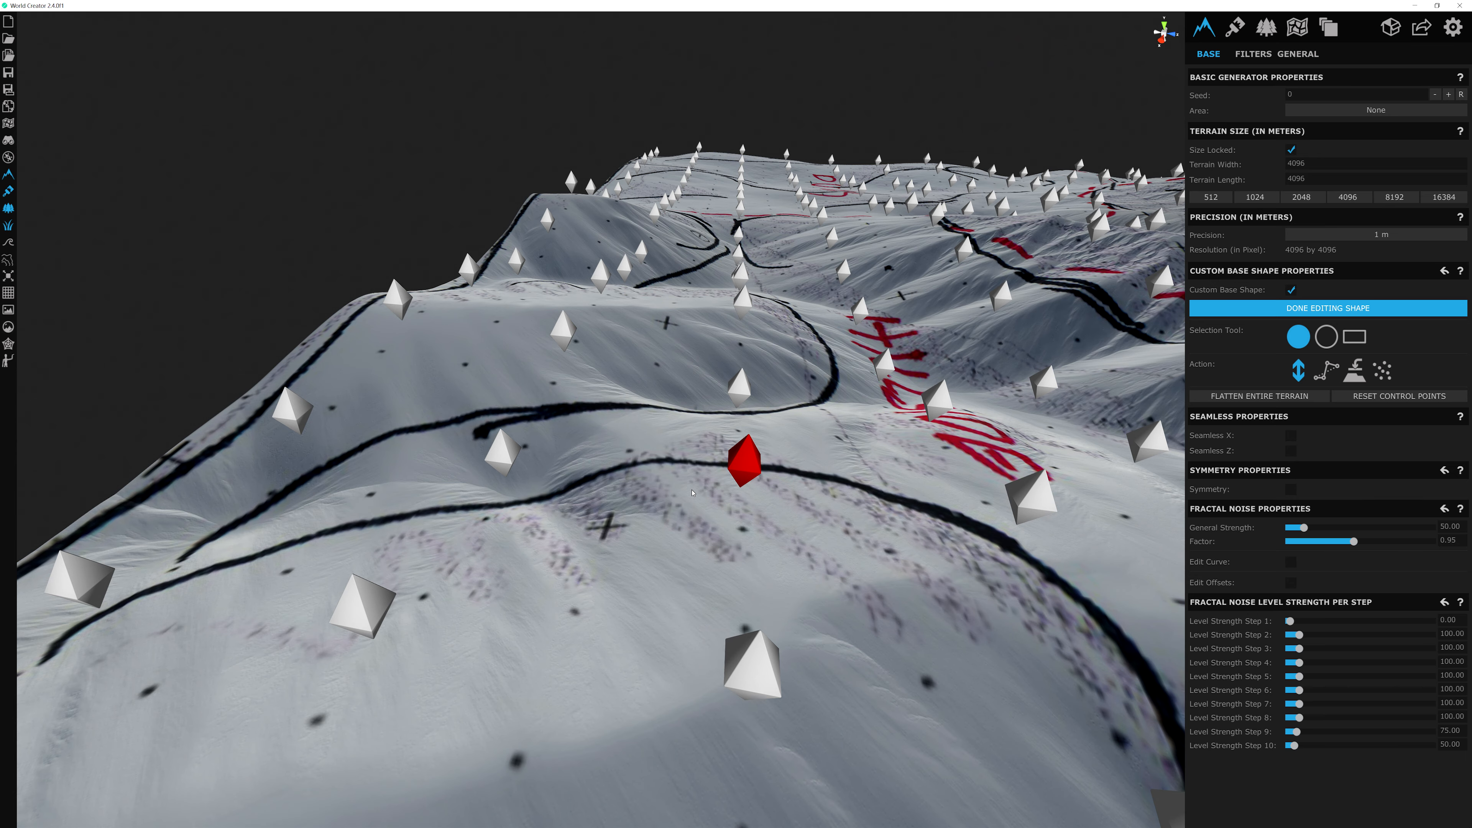
{"action": "left_click_drag", "start_coordinate": [504, 460], "coordinate": [505, 449]}
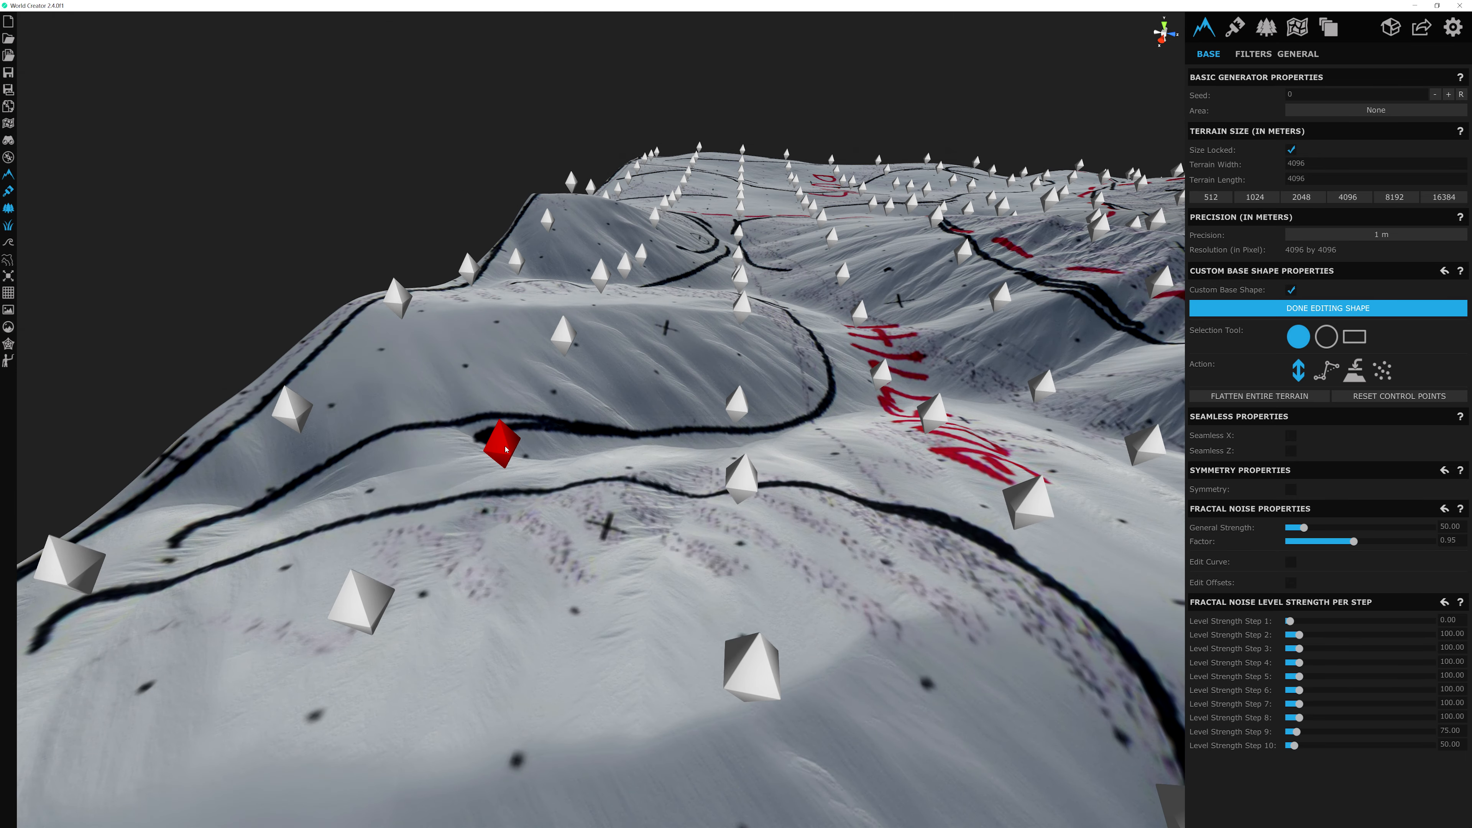
Step: Inspect the reshaped hills and valley against the sketched HILLSIDE and DUNES outlines from several angles
{"action": "right_click_drag", "start_coordinate": [505, 450], "coordinate": [781, 498]}
{"action": "left_click_drag", "start_coordinate": [781, 498], "coordinate": [1009, 406], "text": "alt"}
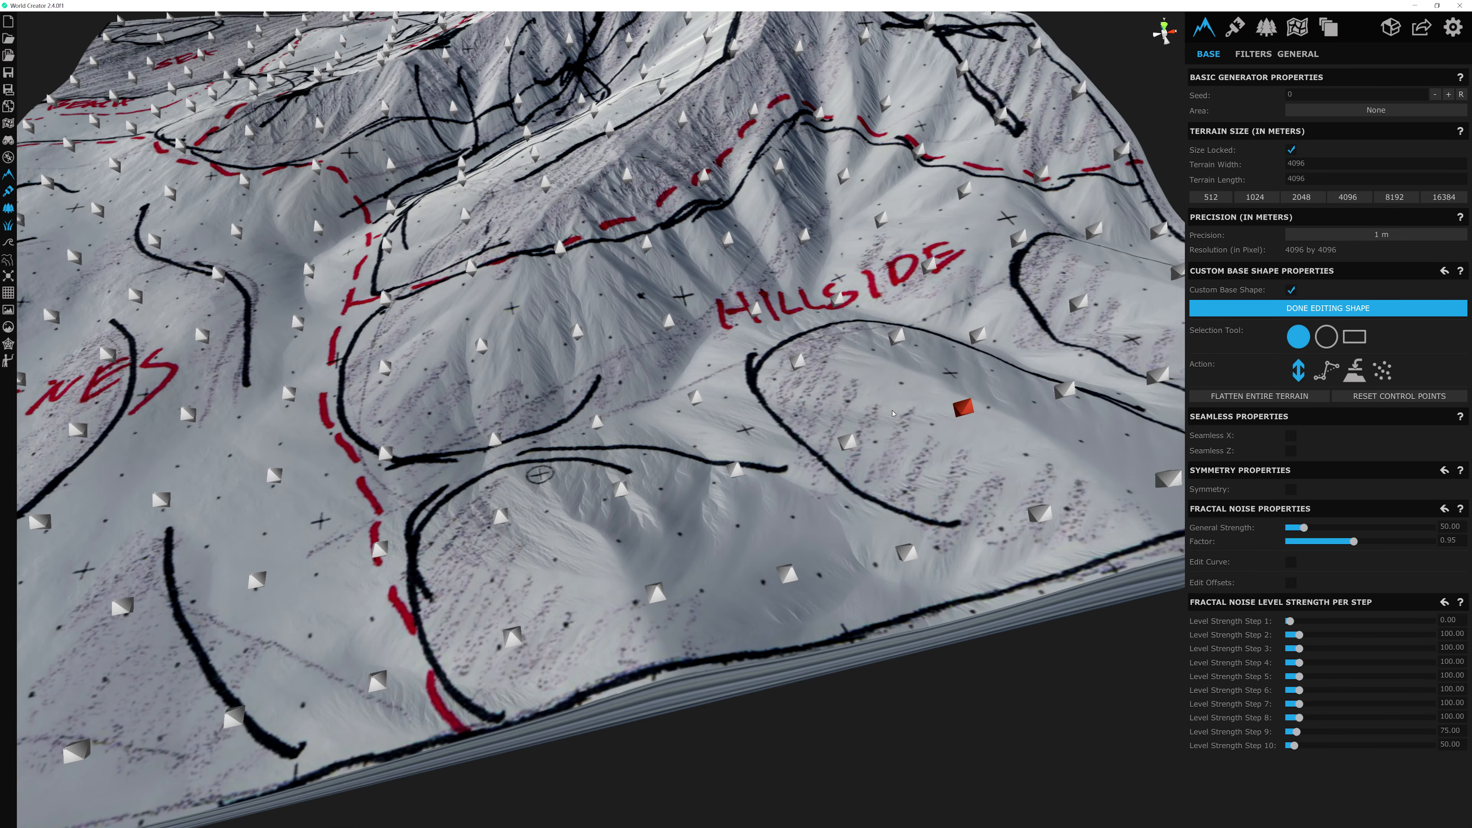
{"action": "middle_click_drag", "start_coordinate": [1009, 406], "coordinate": [786, 465]}
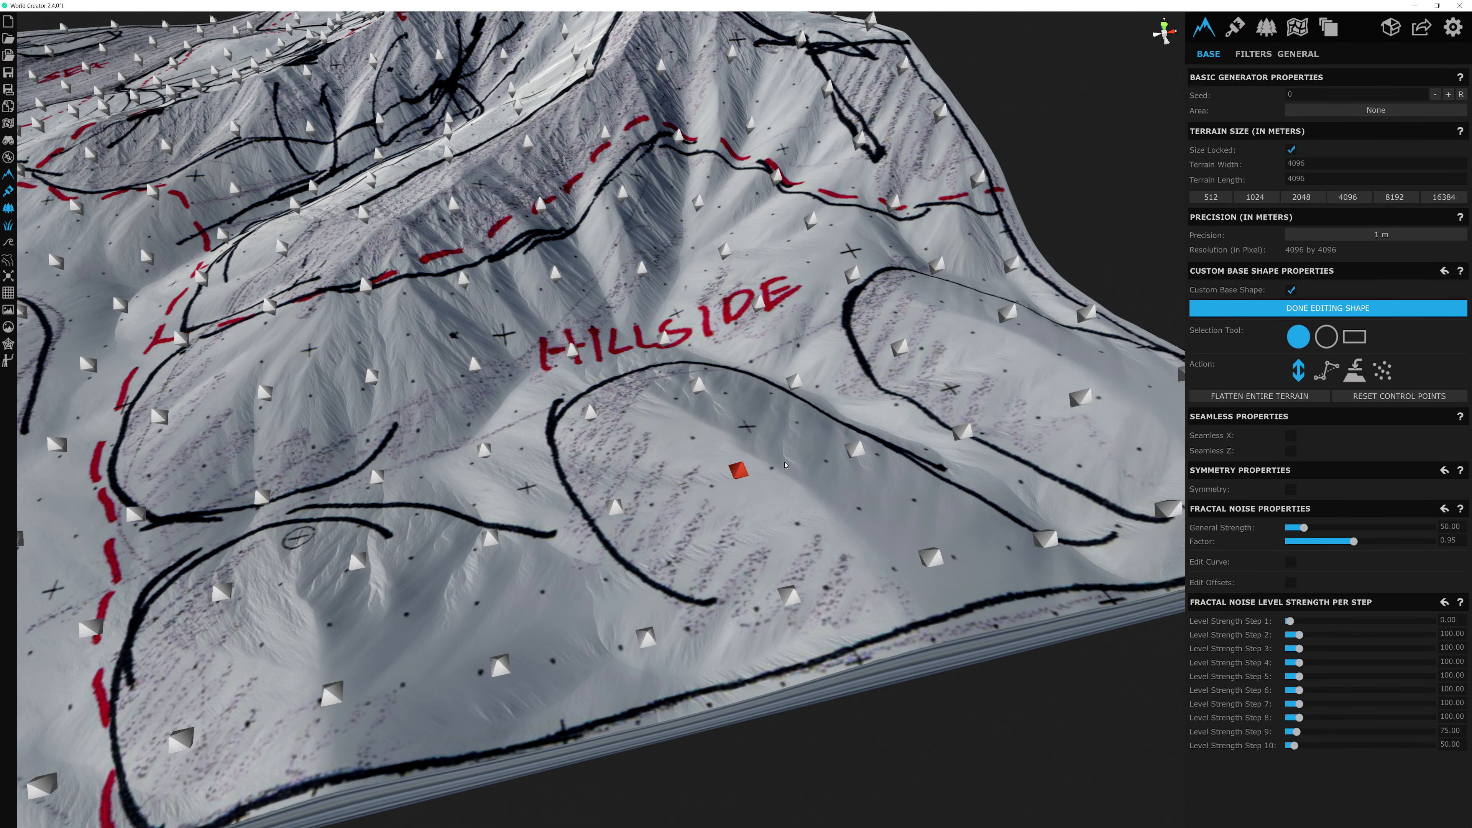
{"action": "middle_click_drag", "start_coordinate": [261, 502], "coordinate": [327, 557]}
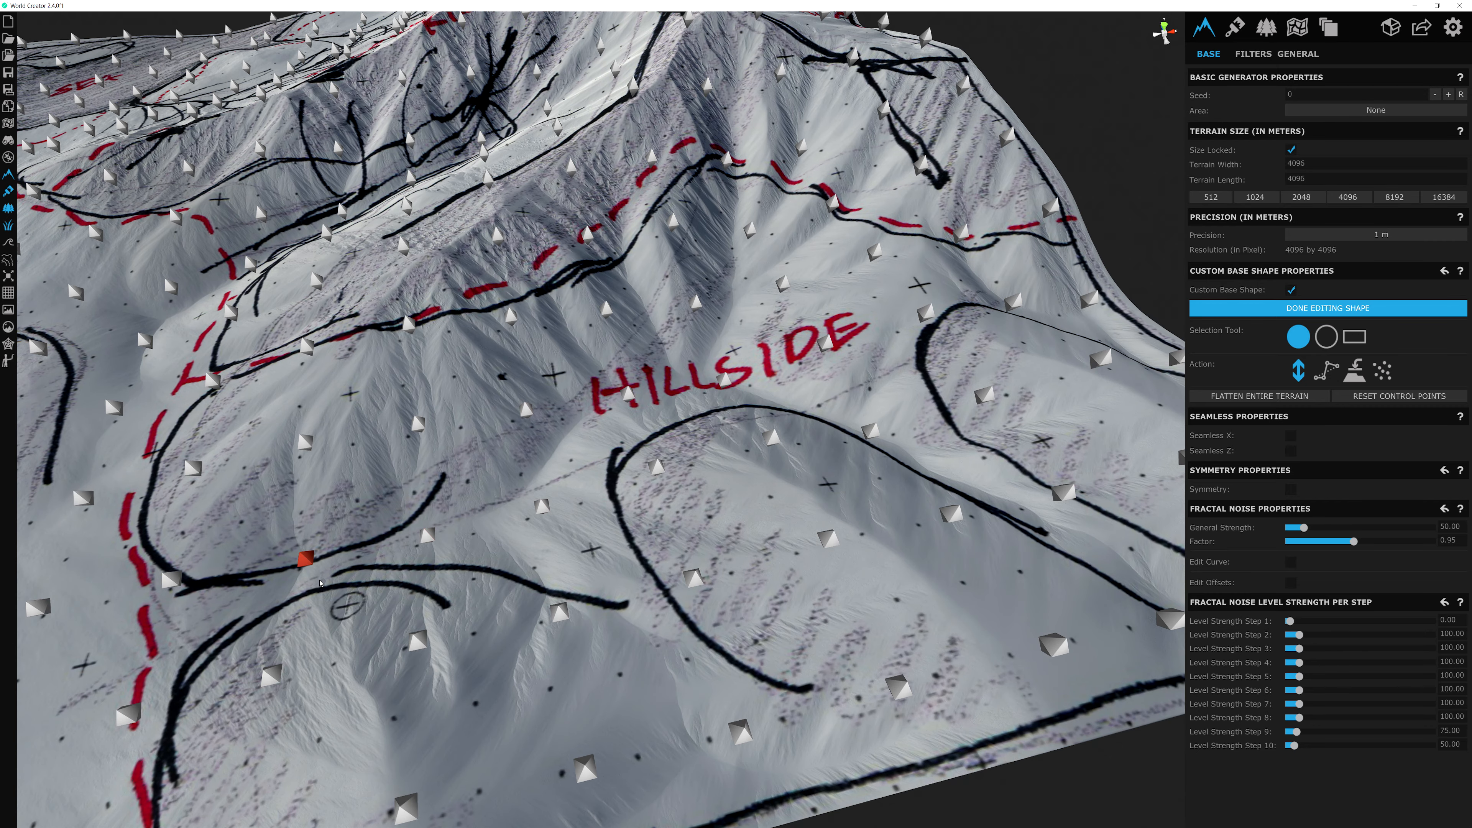
{"action": "middle_click_drag", "start_coordinate": [492, 707], "coordinate": [588, 443]}
{"action": "scroll", "coordinate": [588, 443], "scroll_direction": "up", "scroll_amount": 1}
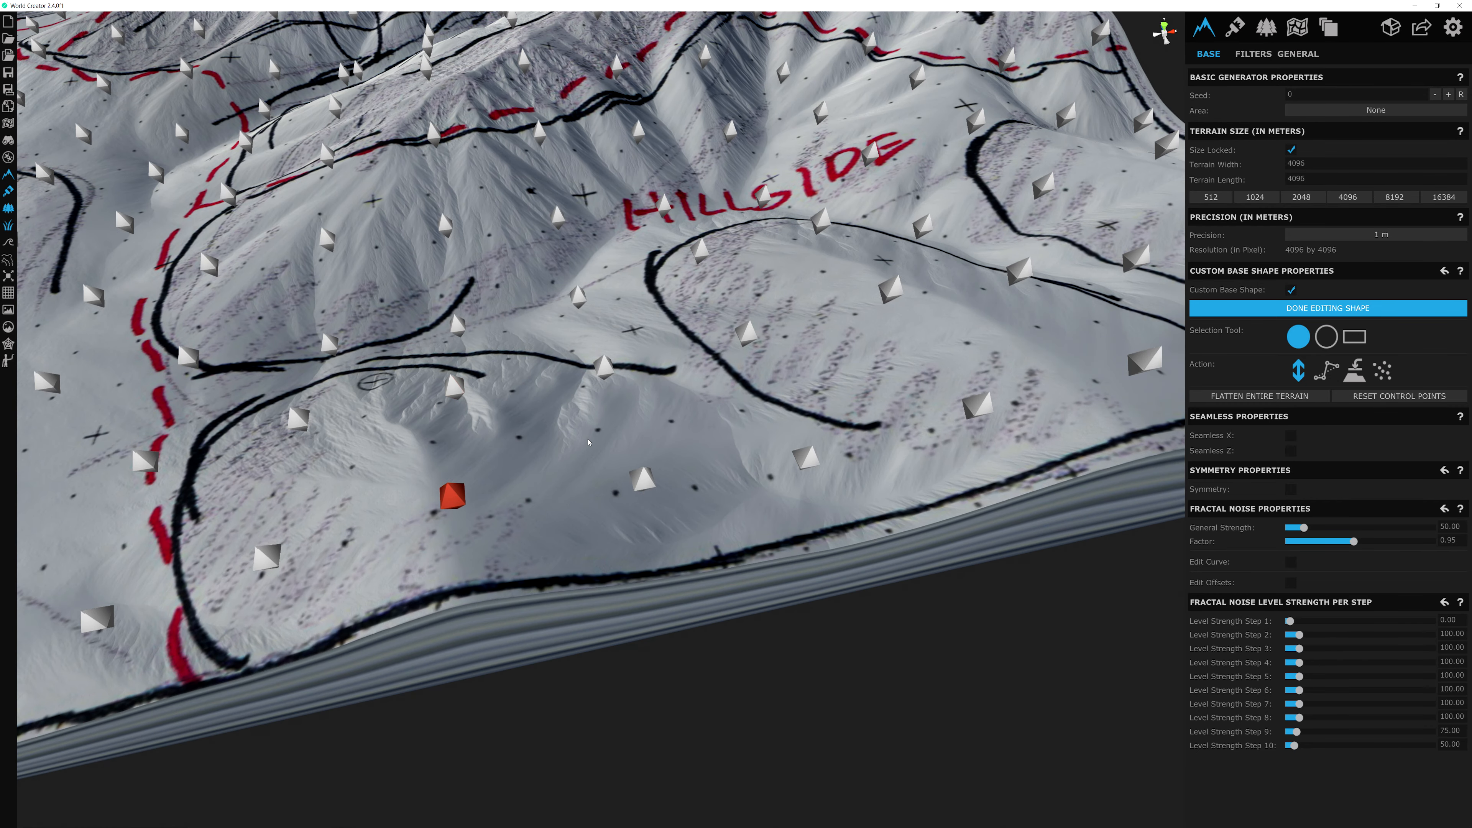
{"action": "scroll", "coordinate": [589, 442], "scroll_direction": "down", "scroll_amount": 5}
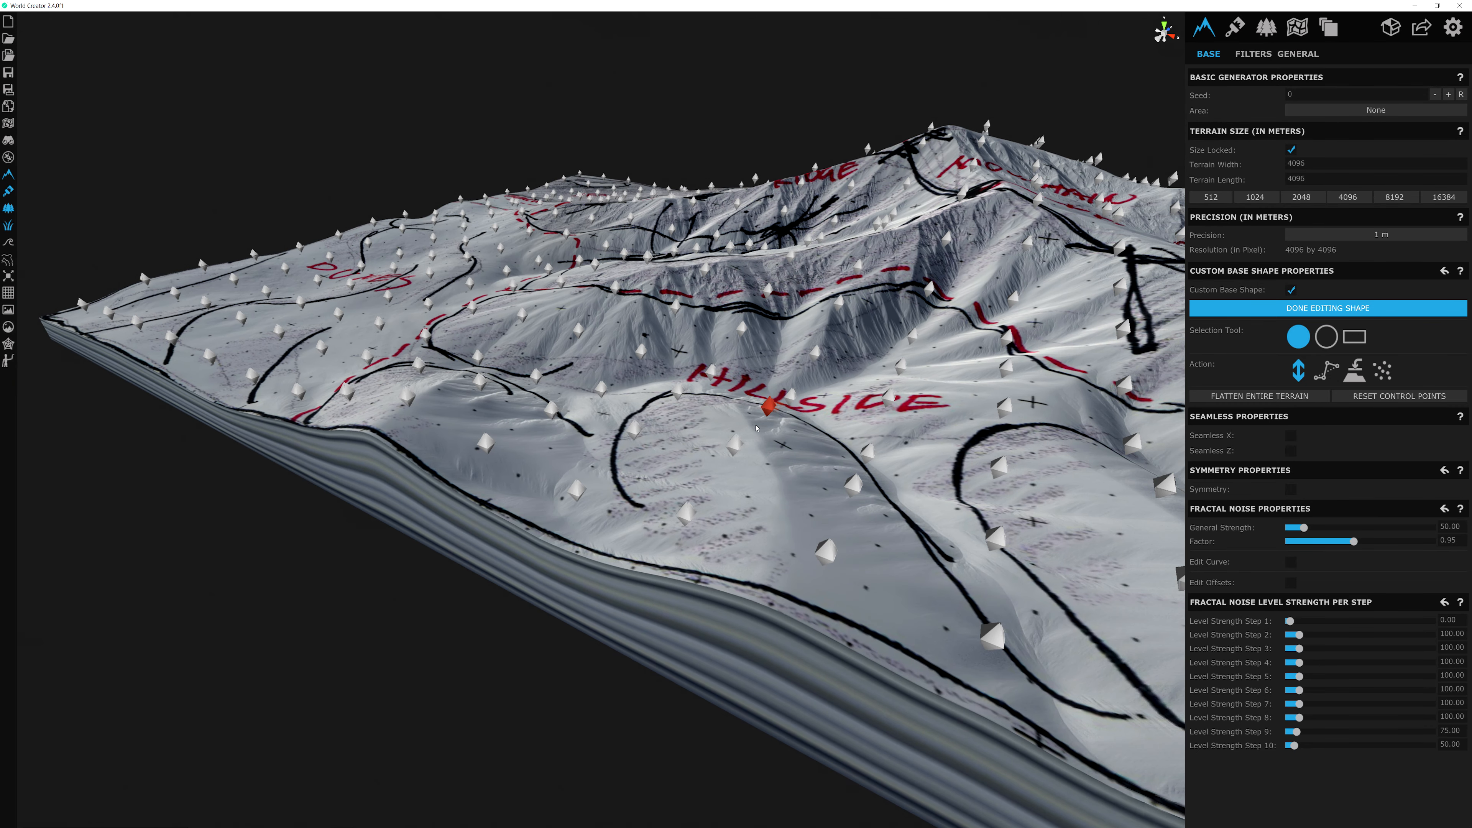
{"action": "middle_click_drag", "start_coordinate": [756, 428], "coordinate": [513, 409]}
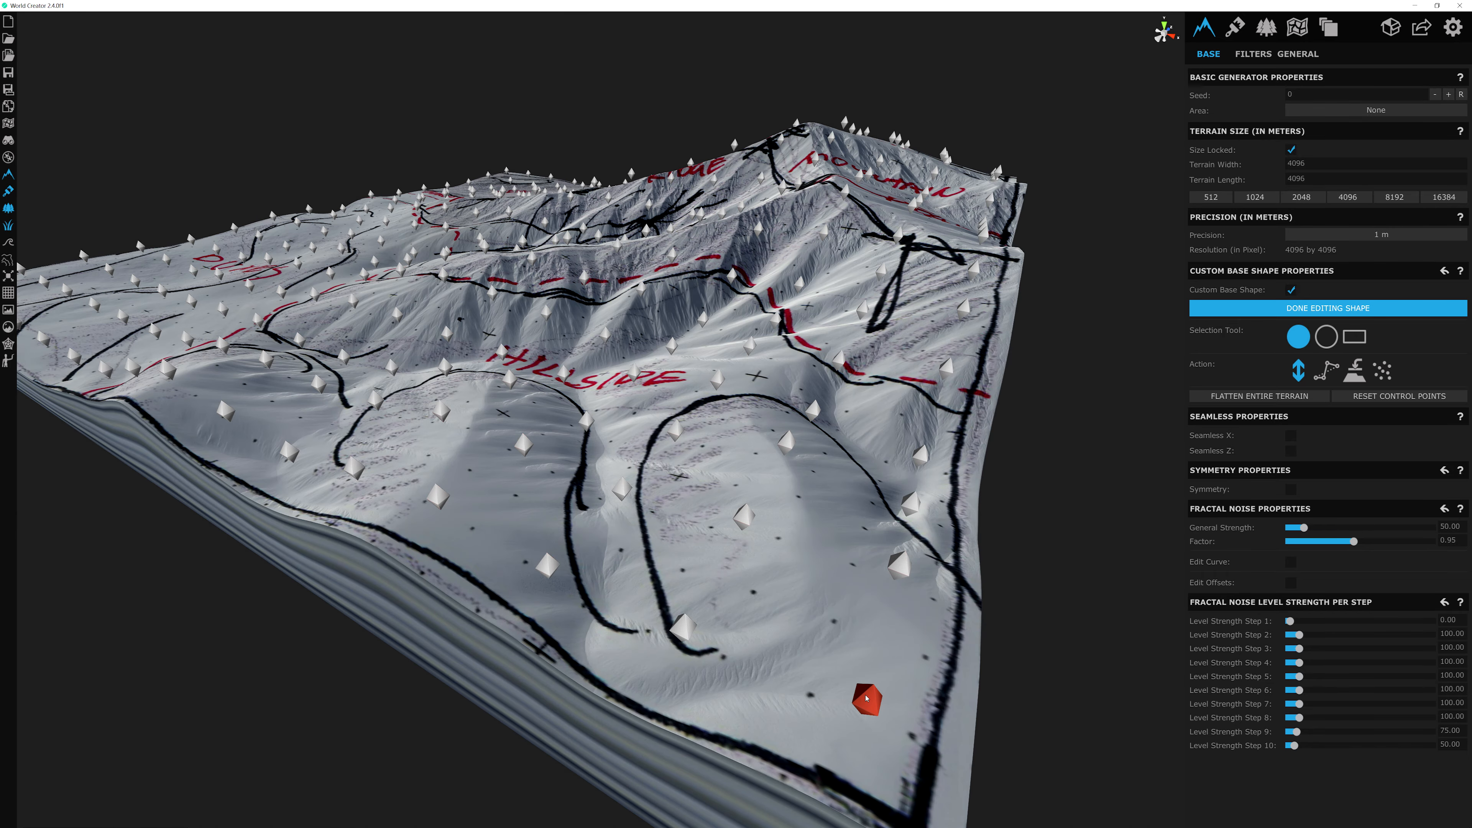
{"action": "right_click_drag", "start_coordinate": [868, 698], "coordinate": [656, 466]}
{"action": "scroll", "coordinate": [655, 466], "scroll_direction": "down", "scroll_amount": 3}
{"action": "scroll", "coordinate": [656, 466], "scroll_direction": "up", "scroll_amount": 3}
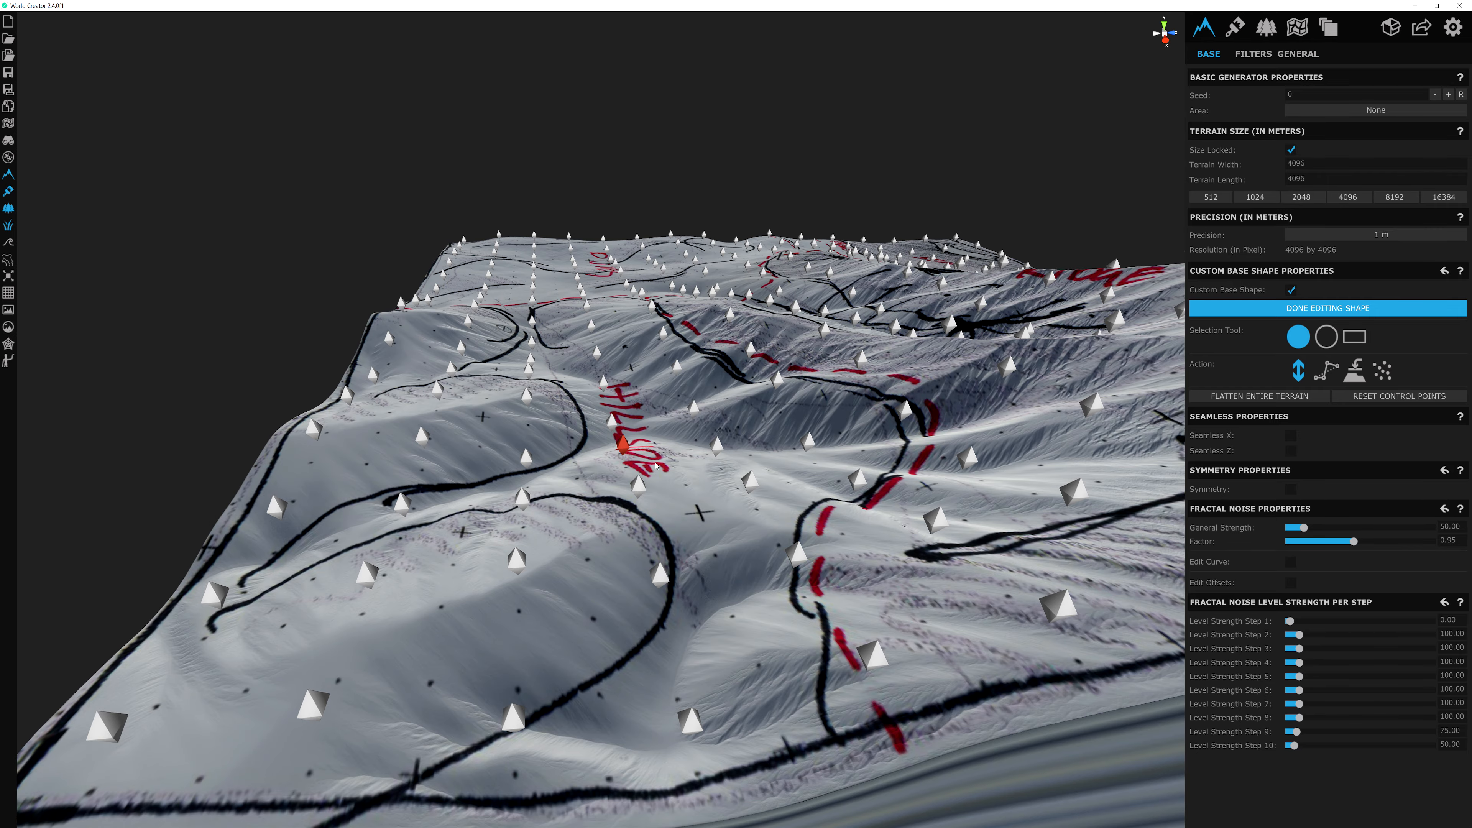
{"action": "scroll", "coordinate": [655, 466], "scroll_direction": "up", "scroll_amount": 4}
{"action": "scroll", "coordinate": [656, 465], "scroll_direction": "down", "scroll_amount": 5}
{"action": "right_click_drag", "start_coordinate": [684, 465], "coordinate": [585, 526]}
{"action": "scroll", "coordinate": [585, 526], "scroll_direction": "down", "scroll_amount": 3}
{"action": "right_click_drag", "start_coordinate": [667, 482], "coordinate": [966, 443]}
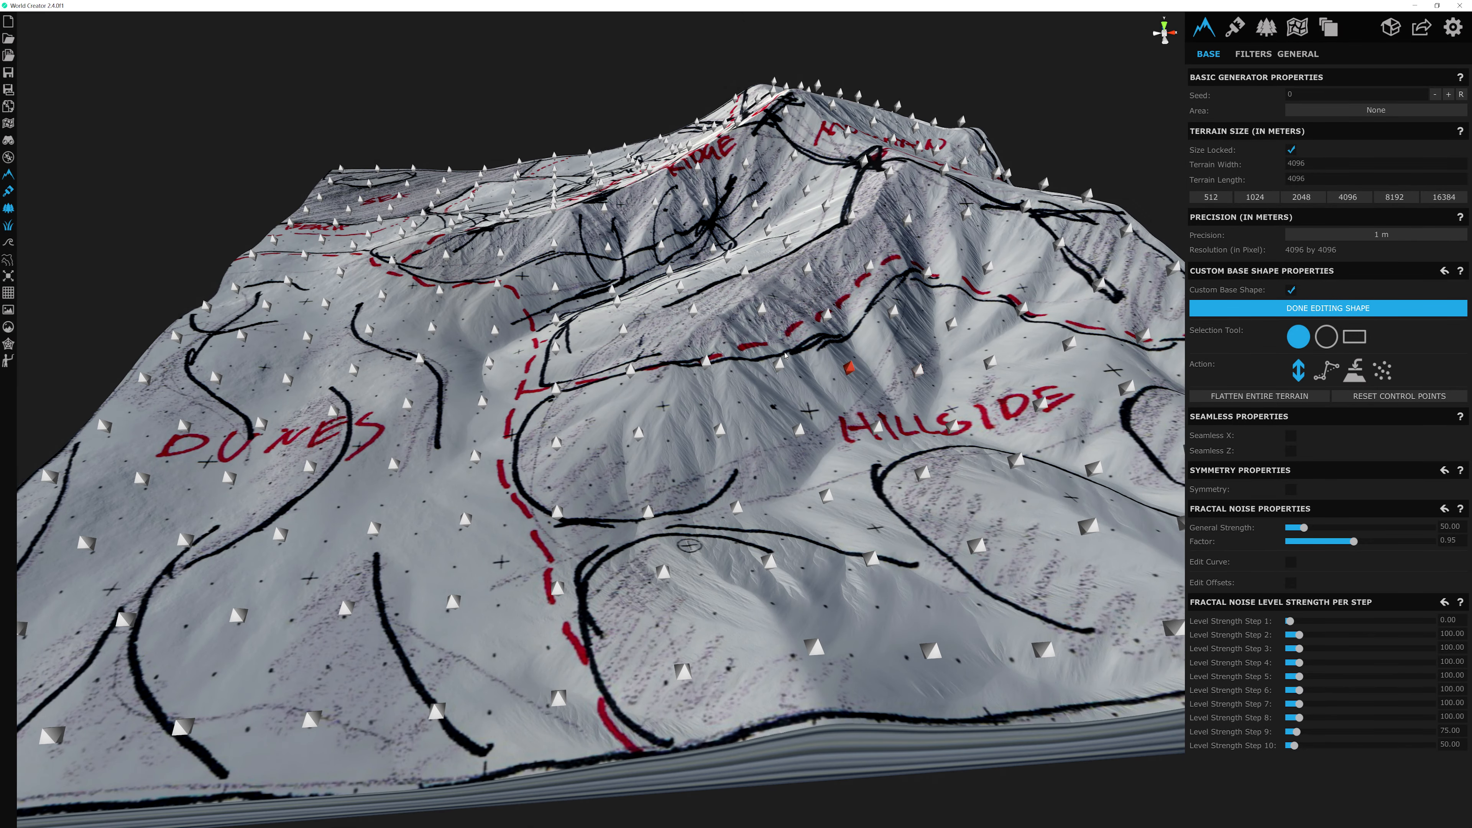
{"action": "middle_click_drag", "start_coordinate": [785, 465], "coordinate": [525, 484]}
{"action": "middle_click_drag", "start_coordinate": [846, 525], "coordinate": [798, 543]}
Step: Hide the BASE SKETCH texture layer and examine the bare hillside terrain up close
{"action": "left_click", "coordinate": [1235, 28]}
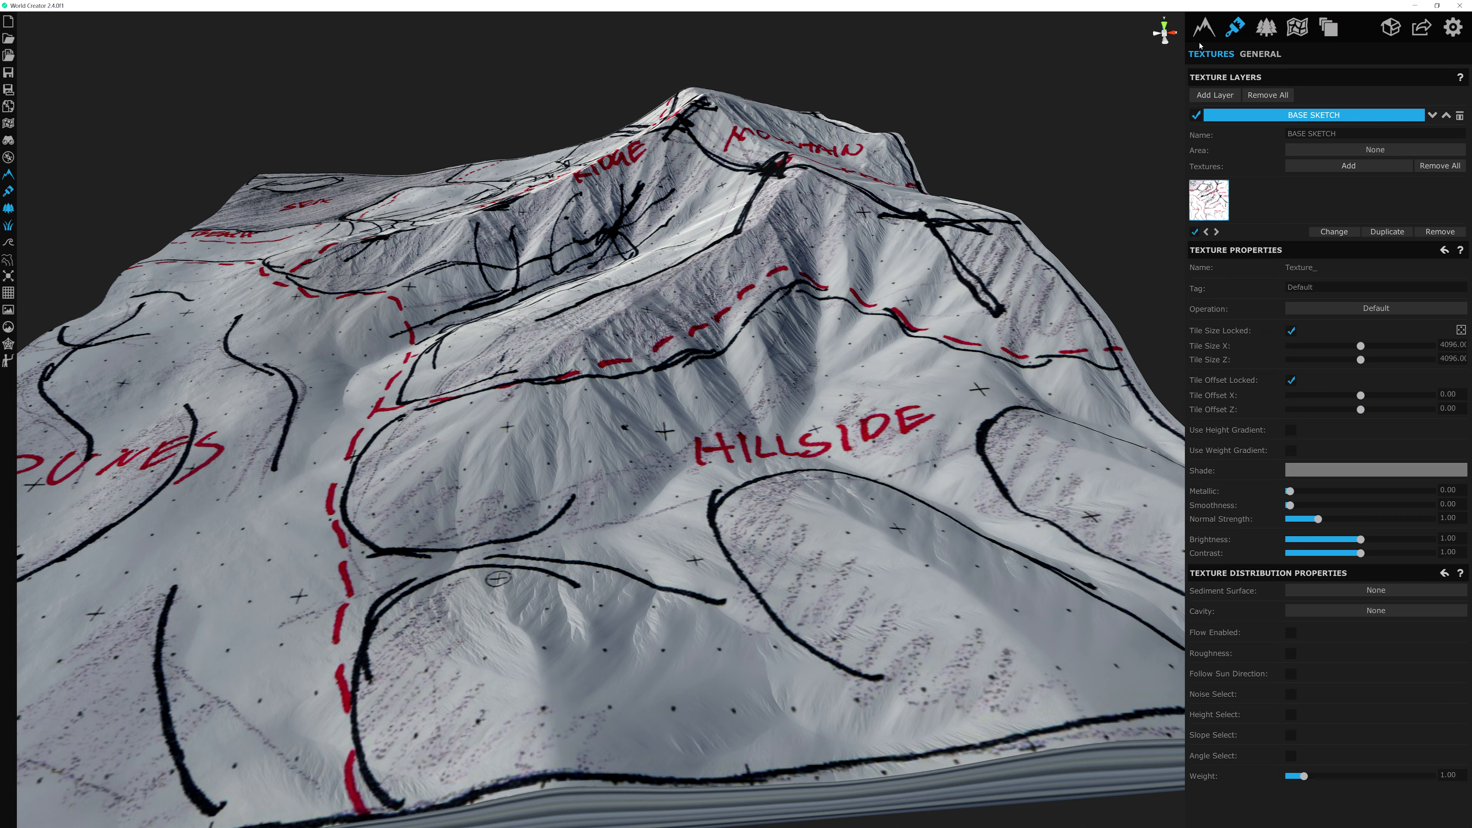
{"action": "left_click", "coordinate": [1196, 115]}
{"action": "left_click", "coordinate": [1205, 28]}
{"action": "right_click_drag", "start_coordinate": [872, 331], "coordinate": [598, 368]}
{"action": "key", "text": "w"}
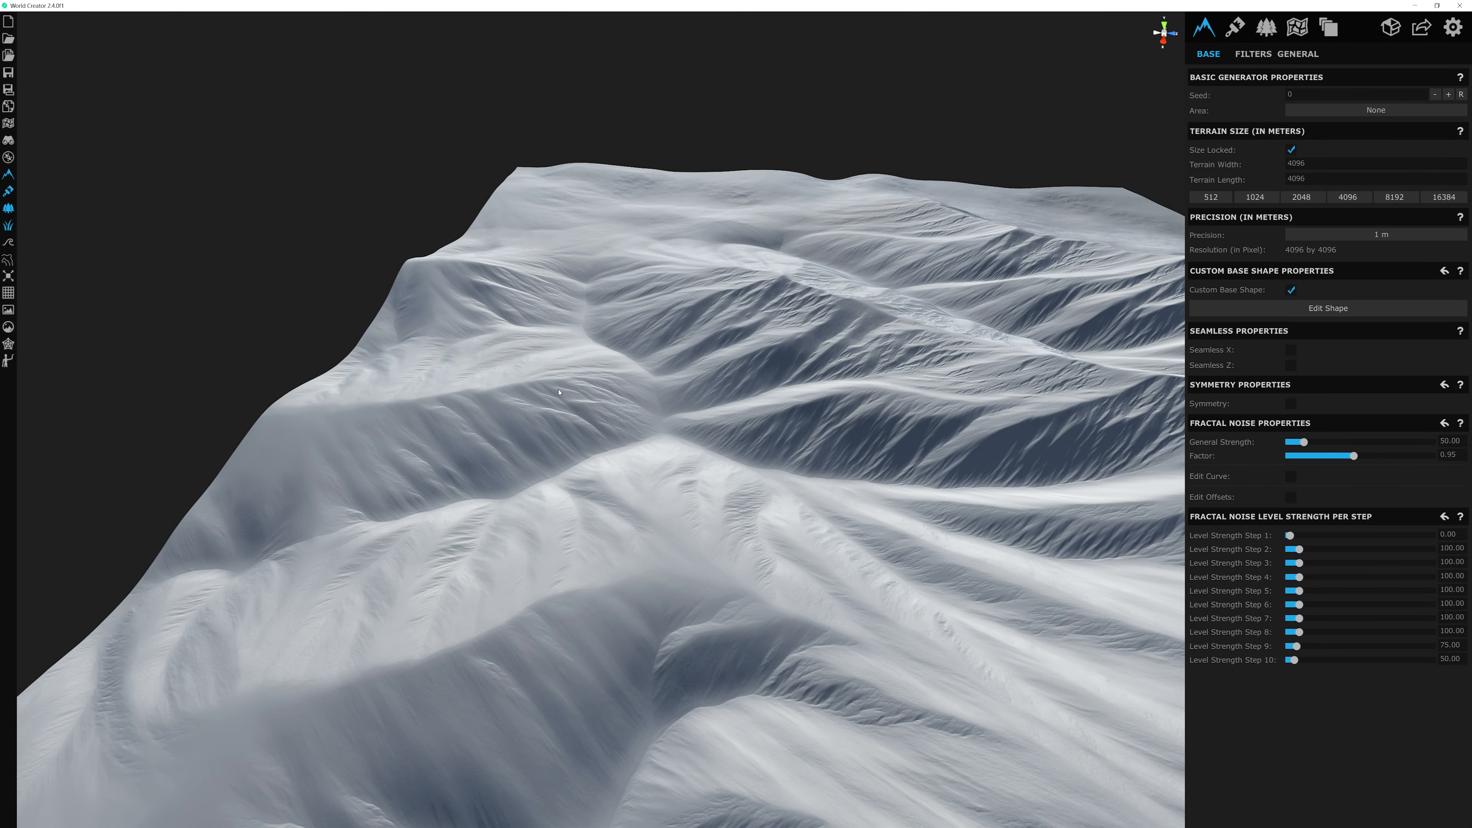
{"action": "key", "text": "w"}
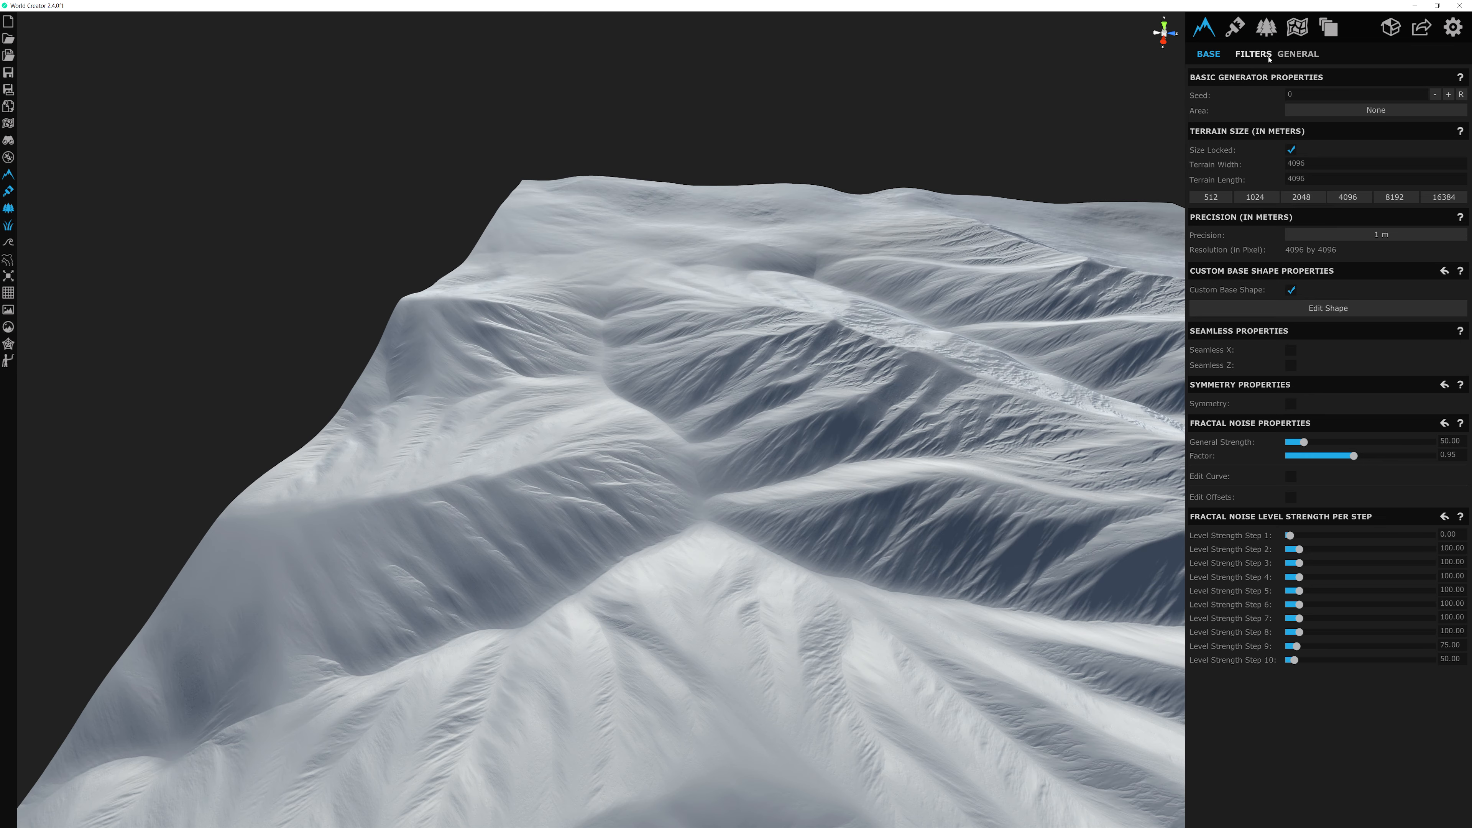
Step: Set the General Strength of the Smooth filter in the HILLSIDES layer to 89.29
{"action": "left_click", "coordinate": [1253, 54]}
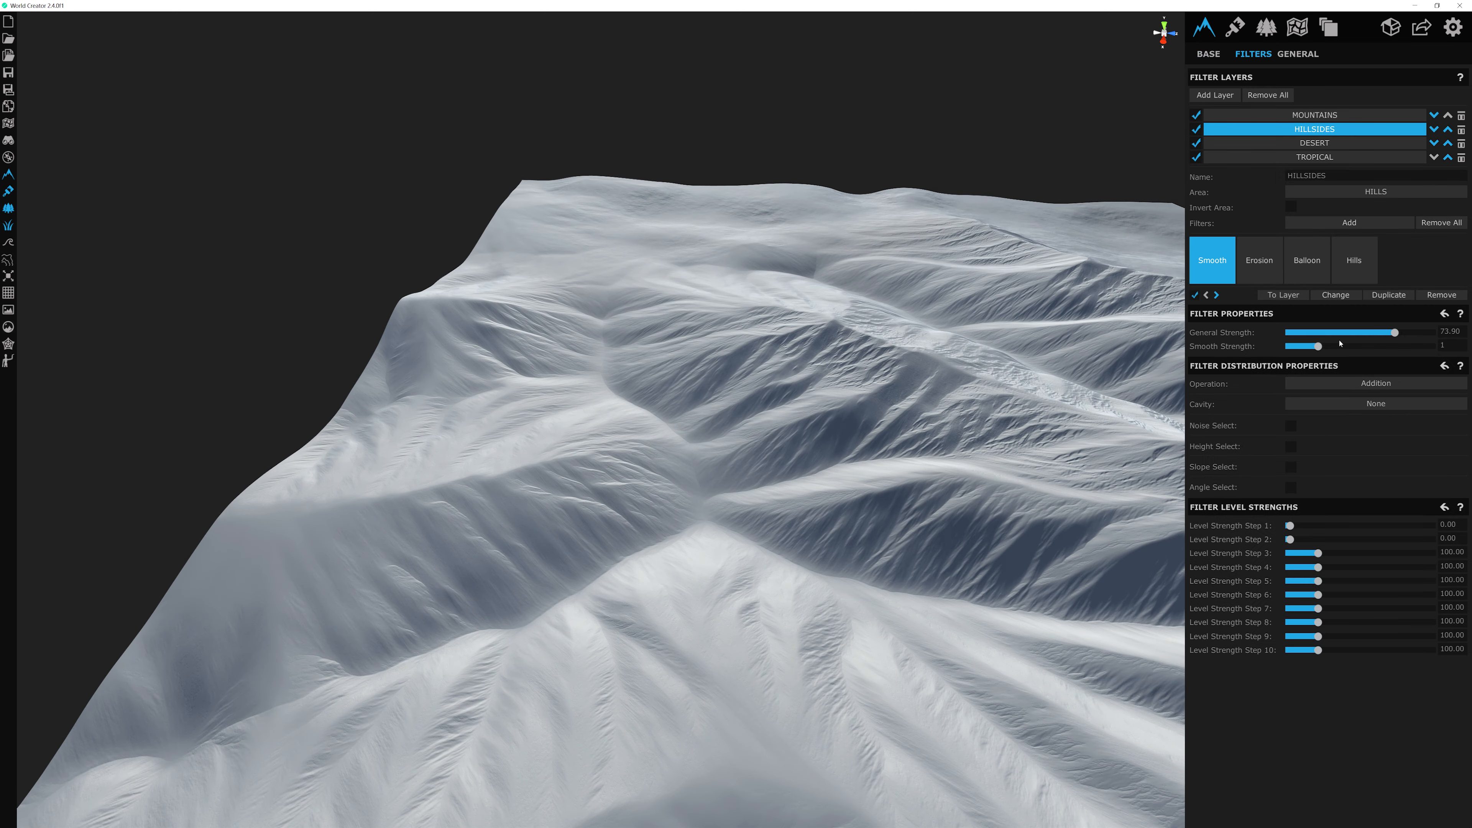
{"action": "left_click", "coordinate": [1418, 333]}
{"action": "scroll", "coordinate": [768, 526], "scroll_direction": "down", "scroll_amount": 5}
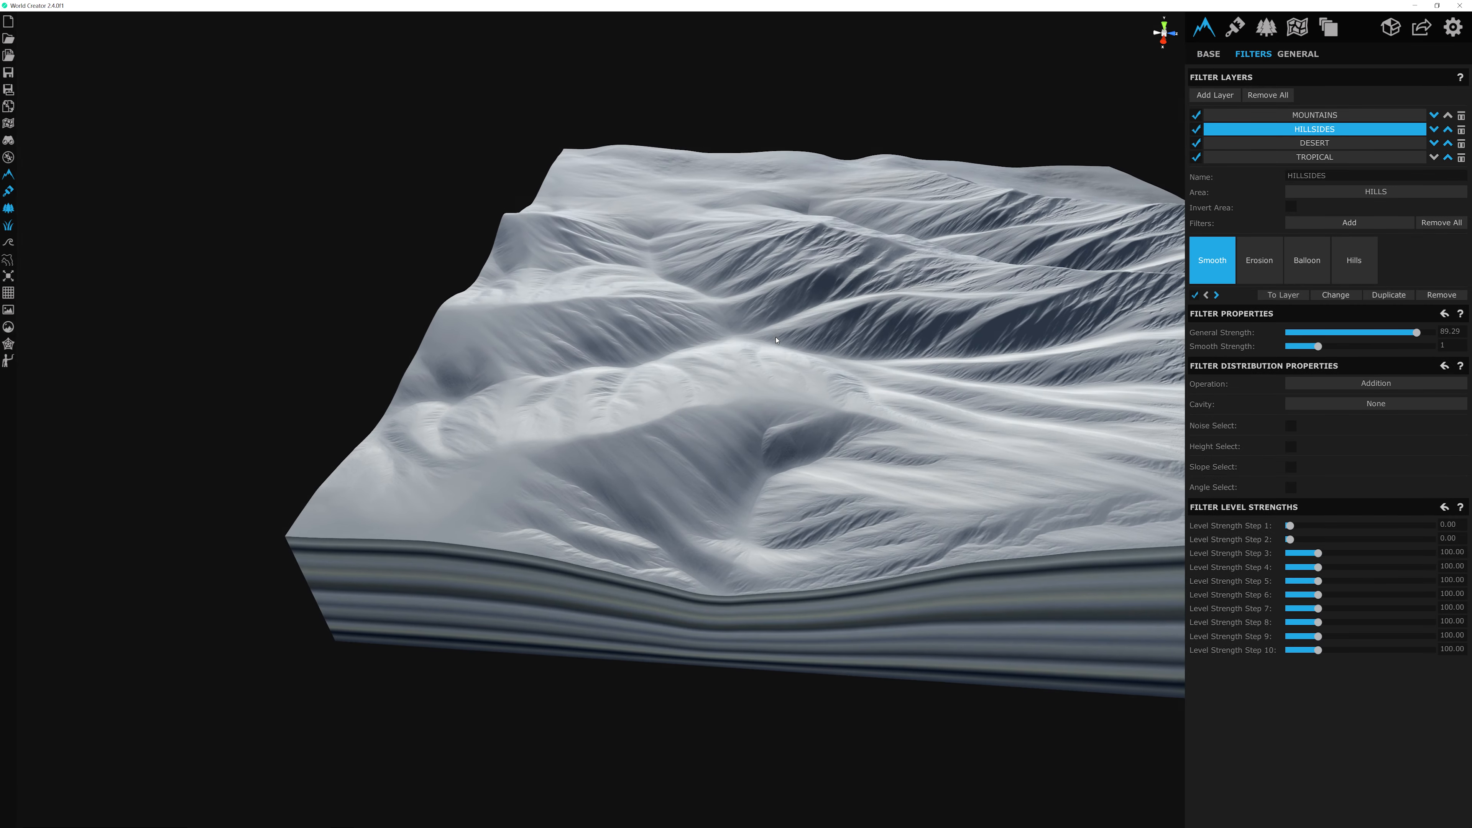
Step: Inspect the smoothed hillsides from several angles, both bare and with the sketch and base shape control points shown
{"action": "scroll", "coordinate": [768, 526], "scroll_direction": "up", "scroll_amount": 4}
{"action": "right_click_drag", "start_coordinate": [768, 526], "coordinate": [591, 556]}
{"action": "scroll", "coordinate": [780, 406], "scroll_direction": "up", "scroll_amount": 1}
{"action": "key", "text": "w"}
{"action": "scroll", "coordinate": [591, 556], "scroll_direction": "down", "scroll_amount": 2}
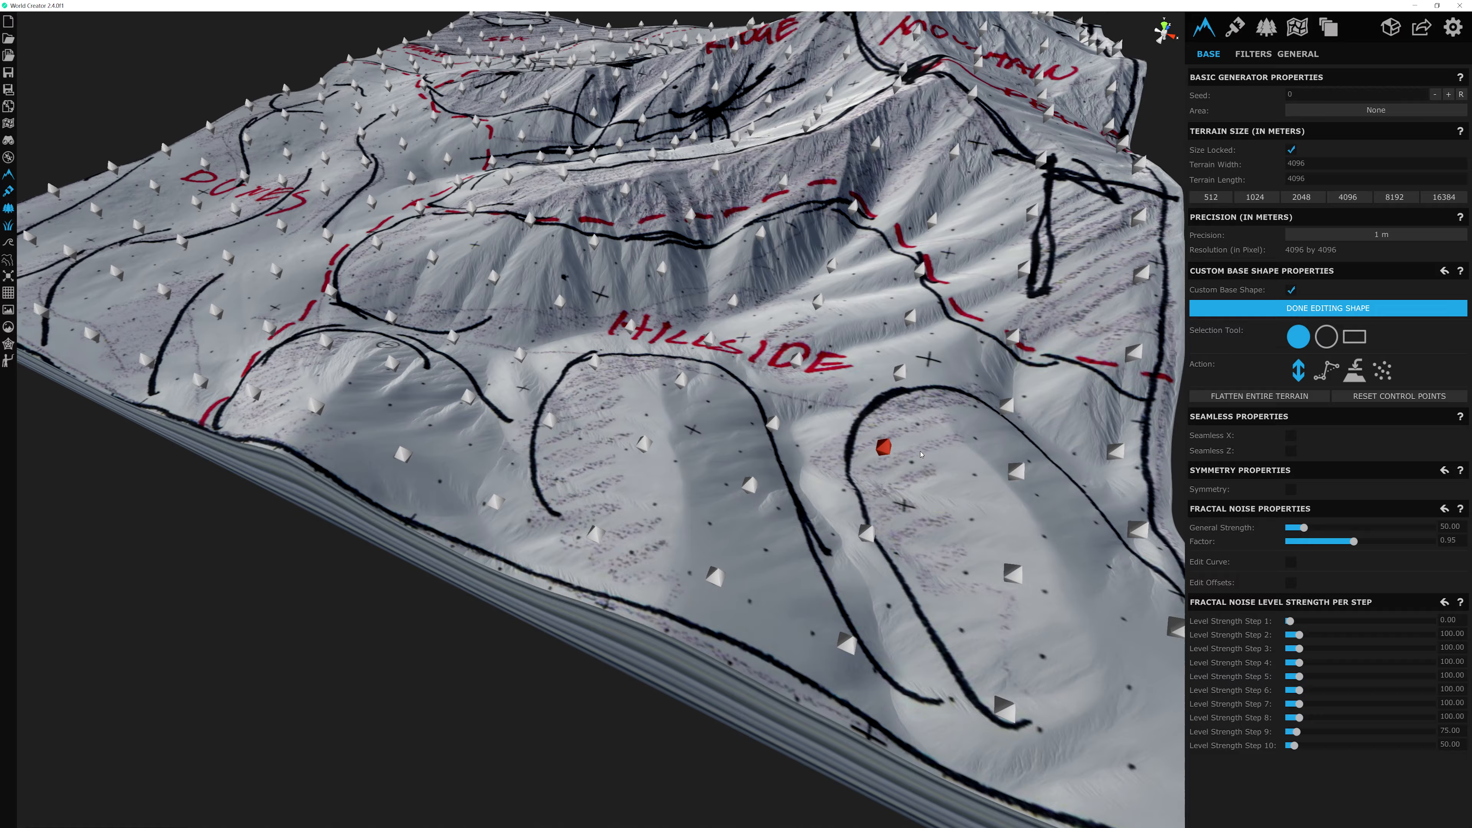
{"action": "middle_click_drag", "start_coordinate": [920, 454], "coordinate": [1101, 586]}
{"action": "right_click_drag", "start_coordinate": [1101, 586], "coordinate": [811, 423]}
{"action": "middle_click_drag", "start_coordinate": [811, 423], "coordinate": [898, 464]}
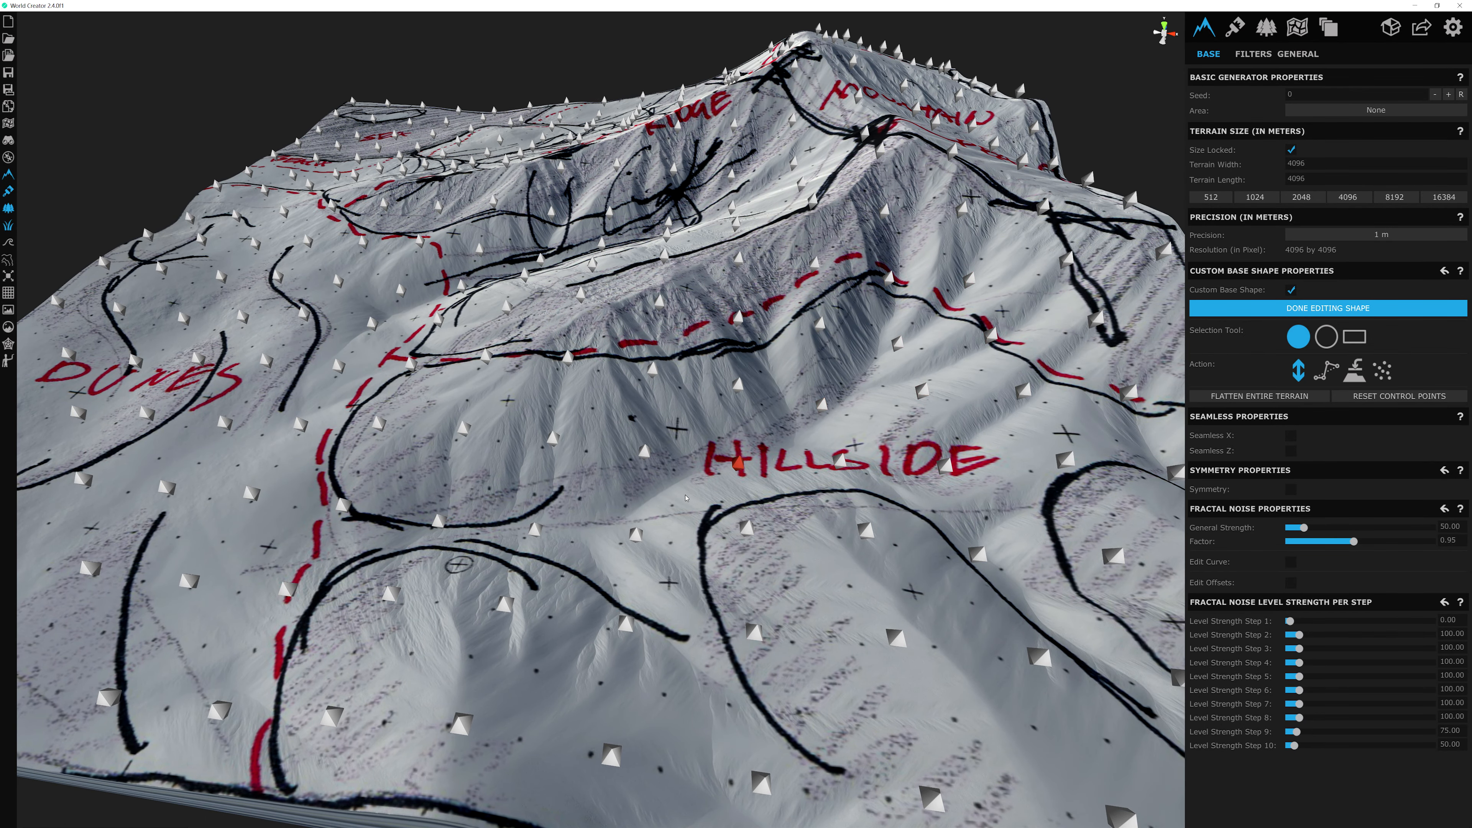
{"action": "middle_click_drag", "start_coordinate": [361, 549], "coordinate": [232, 470]}
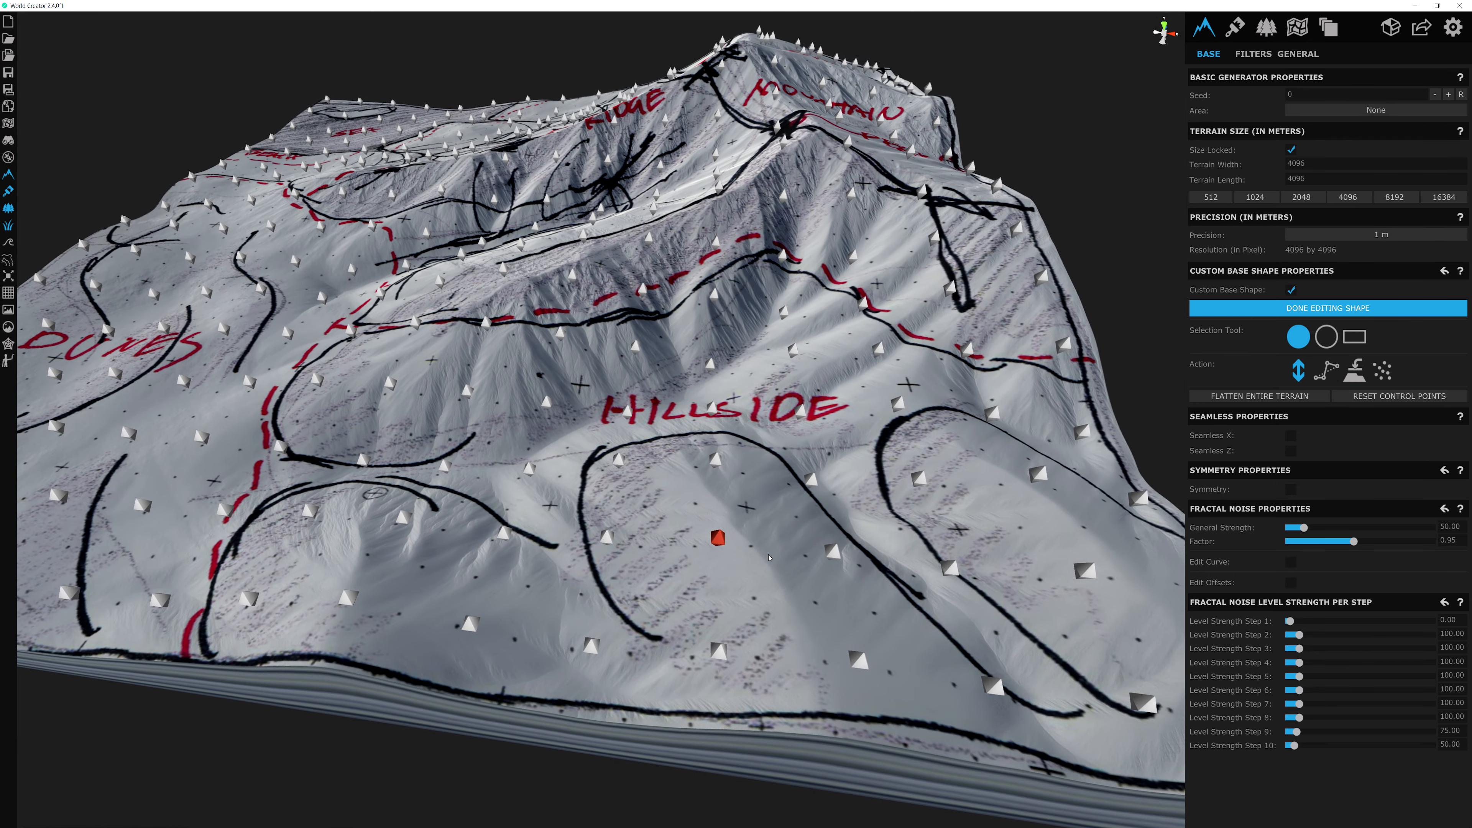
Step: Examine the sketched HILLSIDE outlines and base shape control points from several sides of the terrain
{"action": "scroll", "coordinate": [812, 559], "scroll_direction": "up", "scroll_amount": 2}
{"action": "right_click_drag", "start_coordinate": [819, 562], "coordinate": [784, 565]}
{"action": "middle_click_drag", "start_coordinate": [674, 461], "coordinate": [706, 472]}
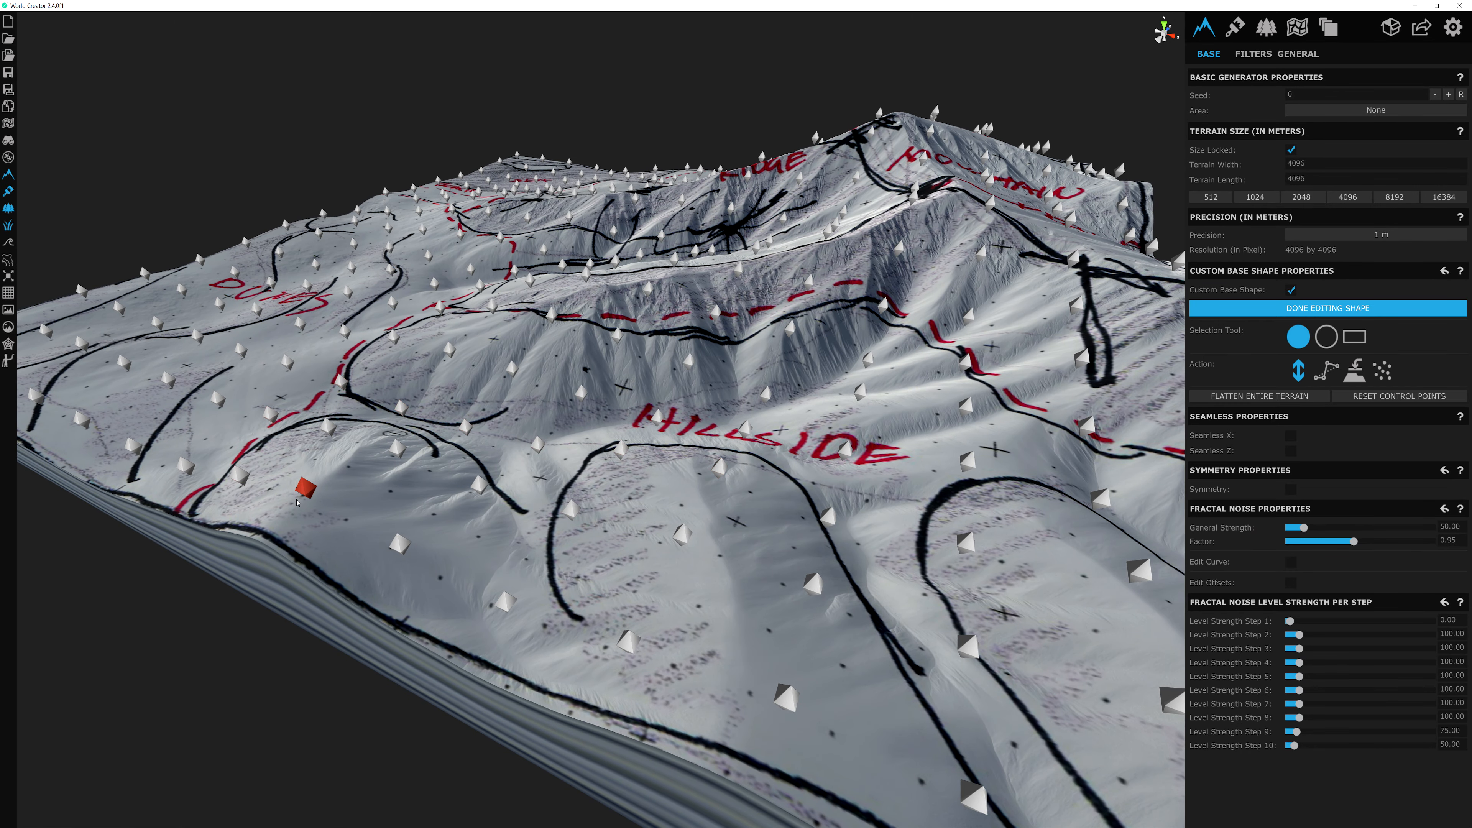
{"action": "middle_click_drag", "start_coordinate": [298, 502], "coordinate": [423, 504]}
{"action": "middle_click_drag", "start_coordinate": [694, 449], "coordinate": [568, 404]}
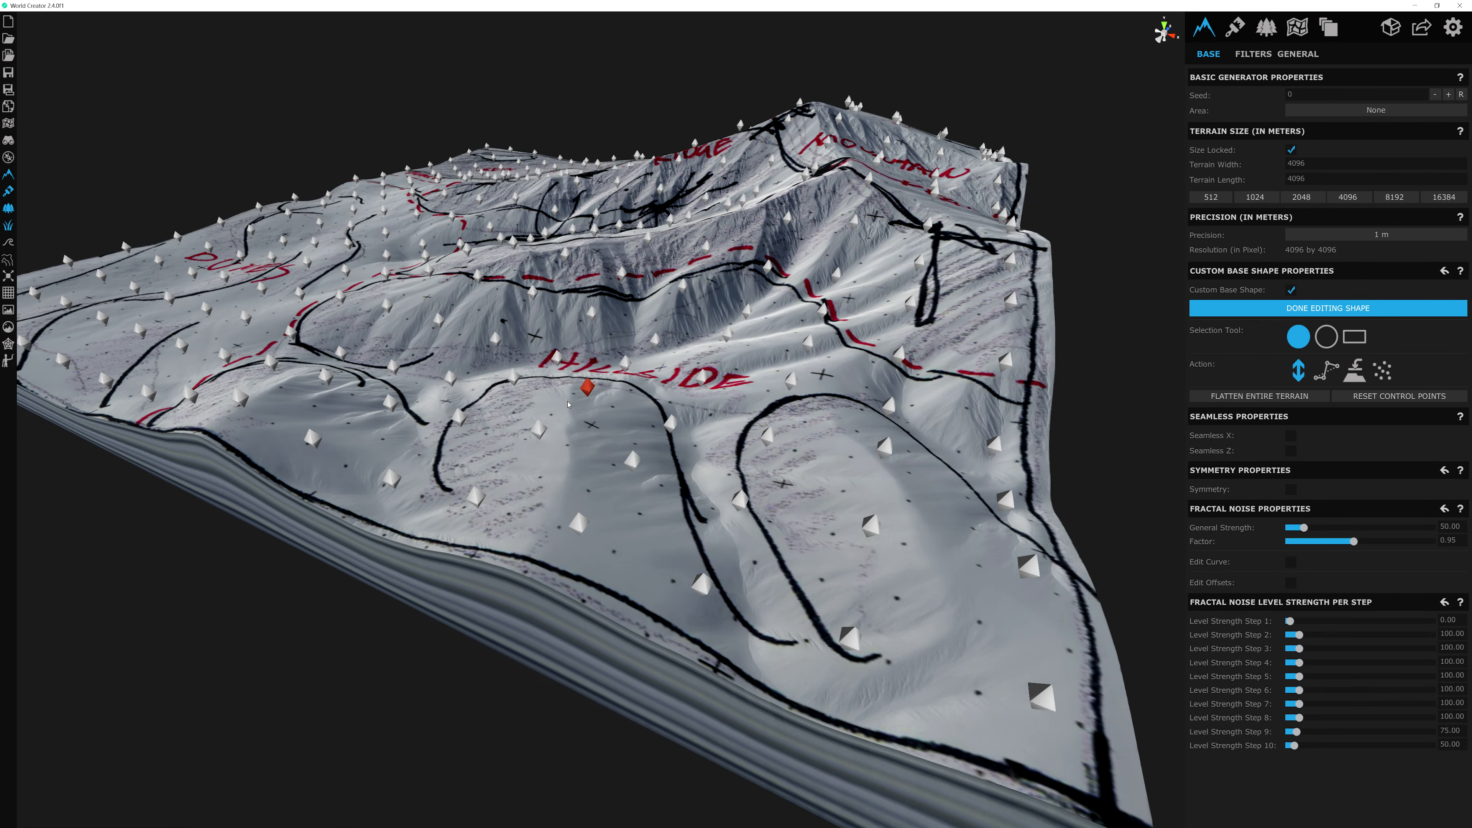
{"action": "middle_click_drag", "start_coordinate": [887, 455], "coordinate": [939, 595]}
{"action": "right_click_drag", "start_coordinate": [940, 594], "coordinate": [1084, 583]}
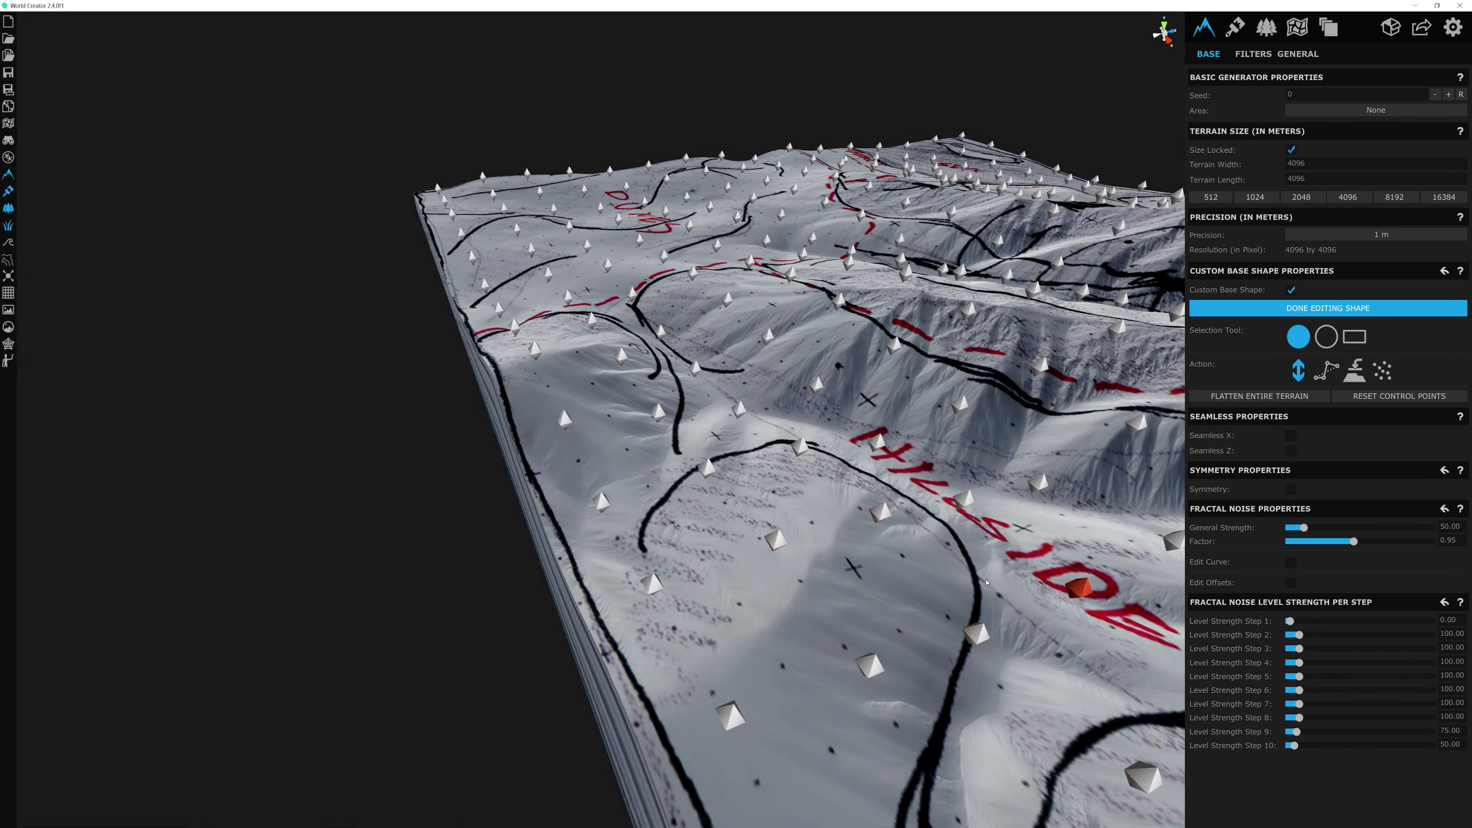
{"action": "middle_click_drag", "start_coordinate": [1083, 583], "coordinate": [727, 510]}
{"action": "right_click_drag", "start_coordinate": [726, 510], "coordinate": [787, 531]}
{"action": "middle_click_drag", "start_coordinate": [1084, 731], "coordinate": [768, 531]}
{"action": "right_click_drag", "start_coordinate": [767, 530], "coordinate": [769, 579]}
{"action": "middle_click_drag", "start_coordinate": [768, 579], "coordinate": [776, 615]}
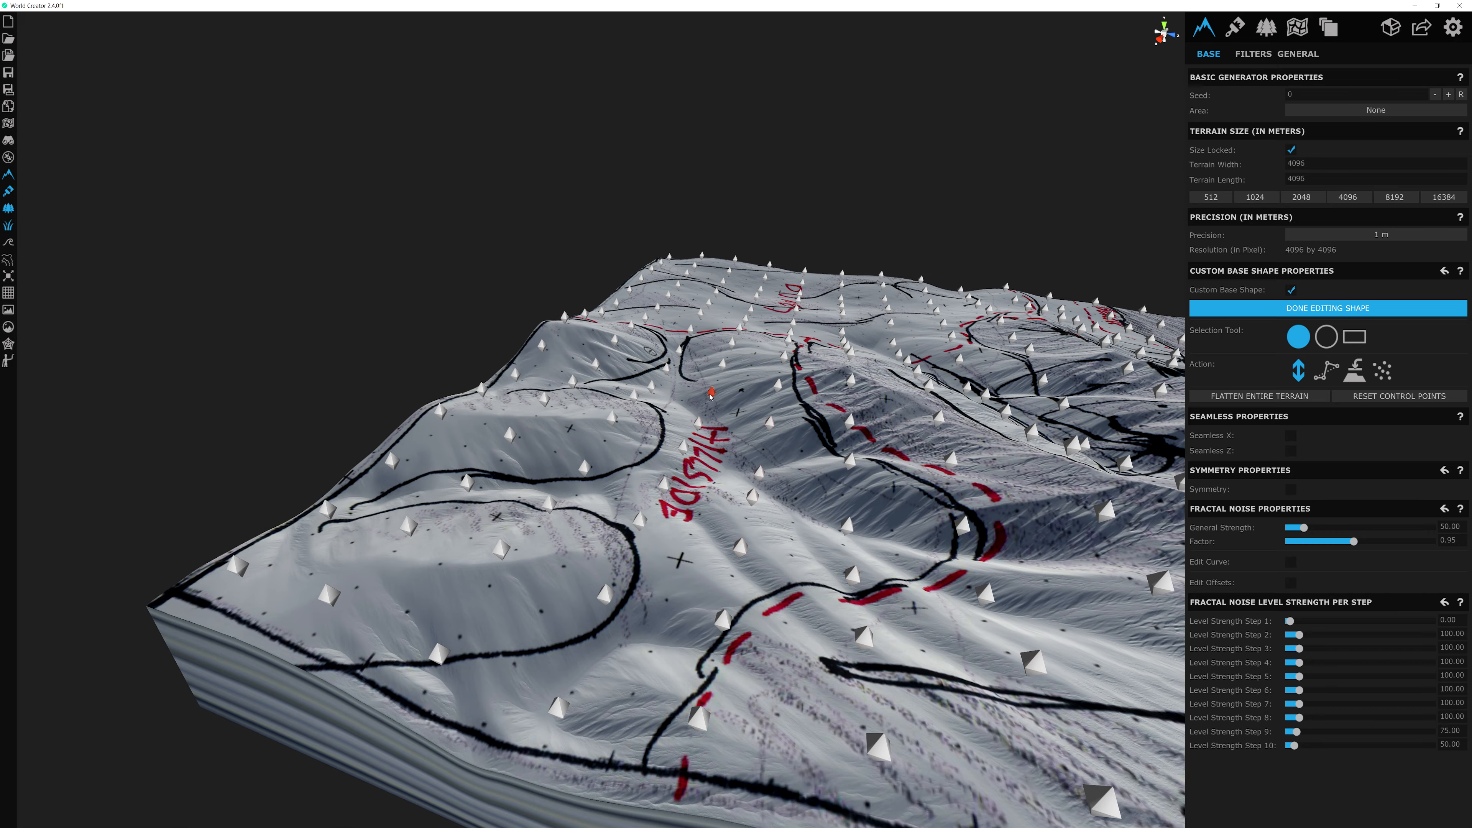
Step: Inspect the hill crests and the valley beside the HILLSIDE lettering at close range and low angle
{"action": "scroll", "coordinate": [710, 397], "scroll_direction": "up", "scroll_amount": 3}
{"action": "scroll", "coordinate": [759, 493], "scroll_direction": "down", "scroll_amount": 2}
{"action": "middle_click_drag", "start_coordinate": [759, 493], "coordinate": [805, 433]}
{"action": "scroll", "coordinate": [832, 616], "scroll_direction": "up", "scroll_amount": 6}
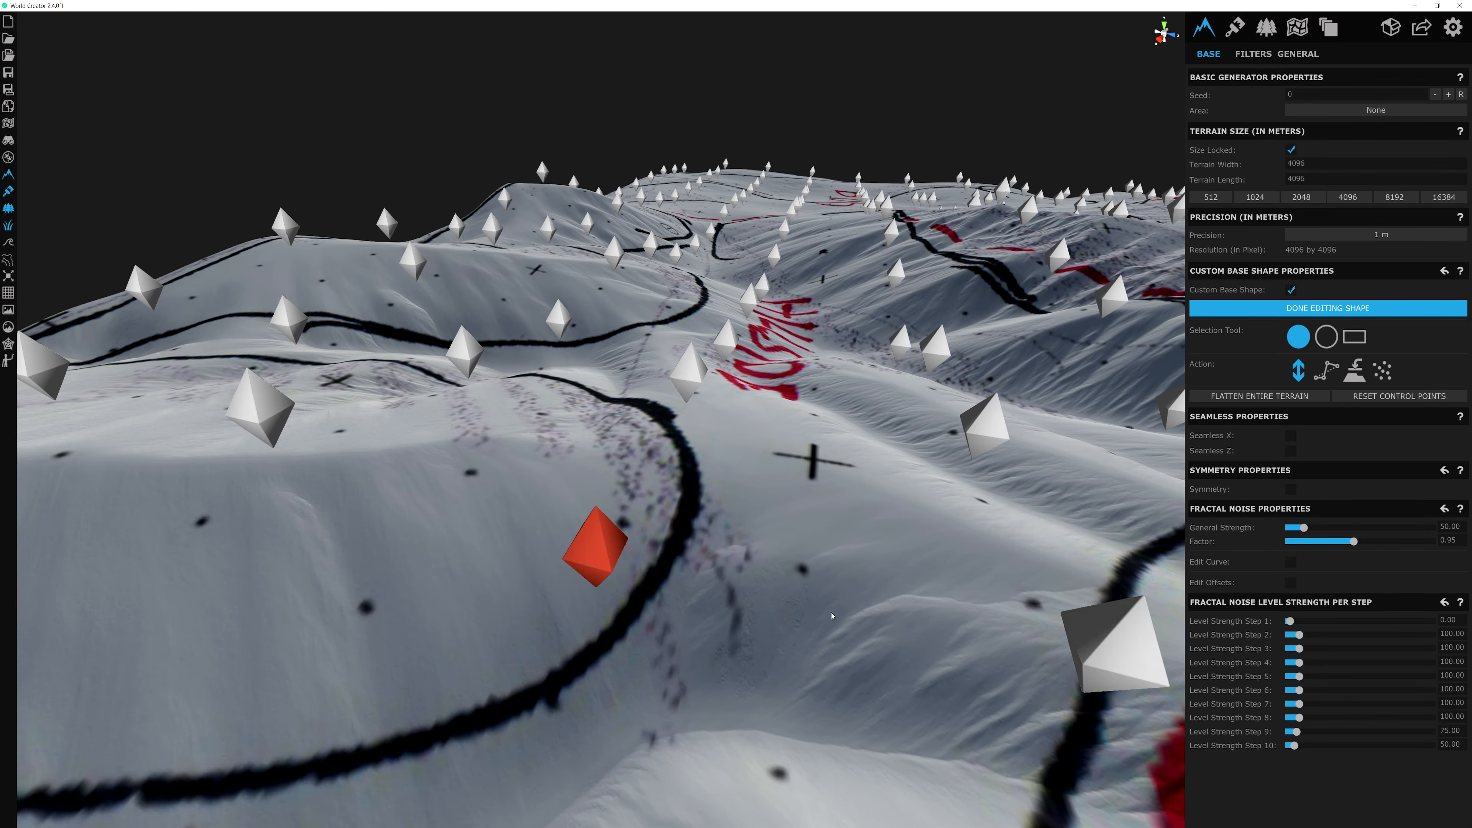
{"action": "right_click_drag", "start_coordinate": [832, 616], "coordinate": [811, 554]}
{"action": "scroll", "coordinate": [777, 493], "scroll_direction": "down", "scroll_amount": 6}
{"action": "scroll", "coordinate": [754, 438], "scroll_direction": "up", "scroll_amount": 1}
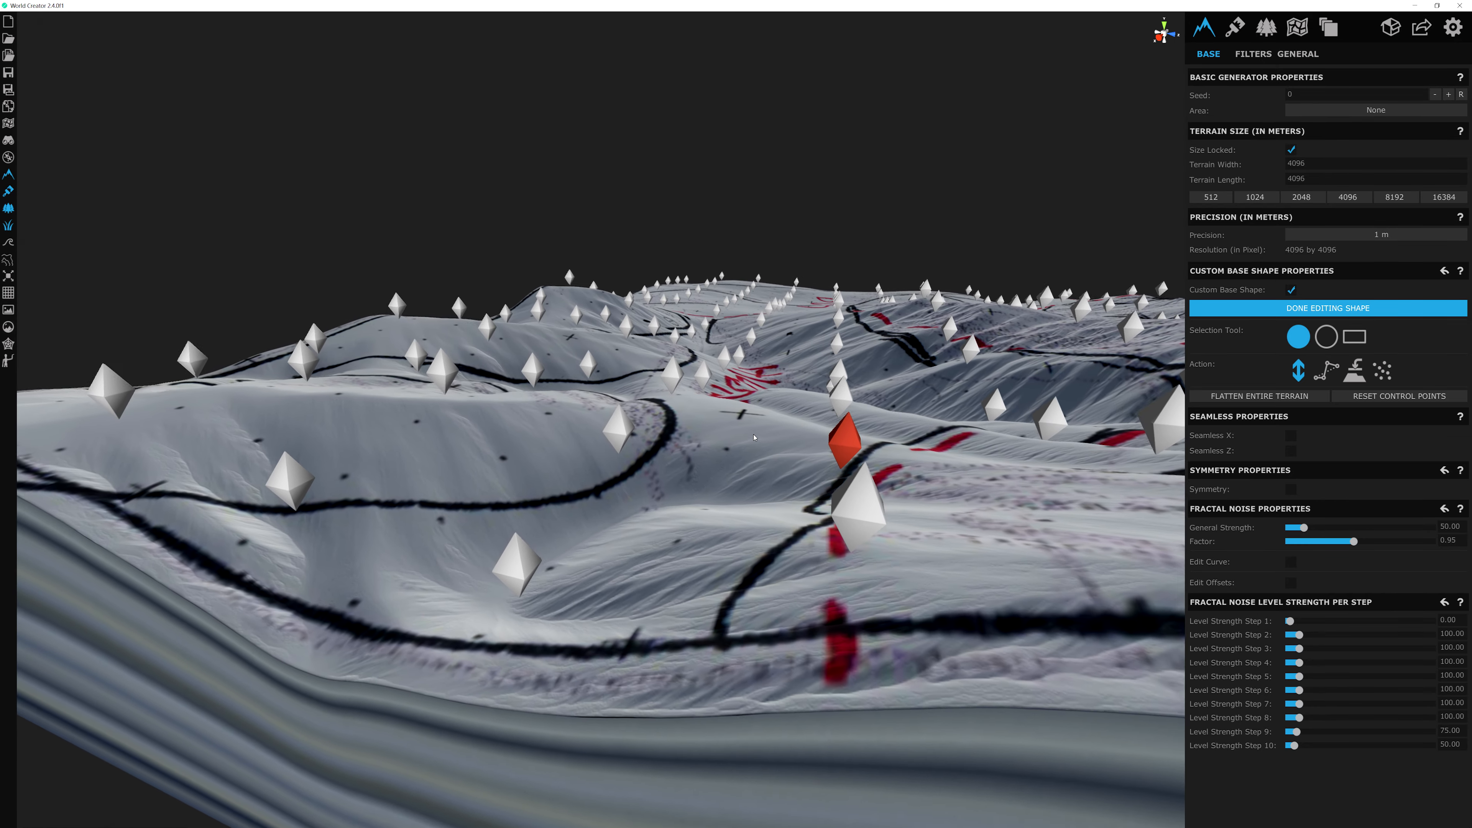
{"action": "middle_click_drag", "start_coordinate": [754, 438], "coordinate": [874, 557]}
{"action": "scroll", "coordinate": [874, 556], "scroll_direction": "down", "scroll_amount": 4}
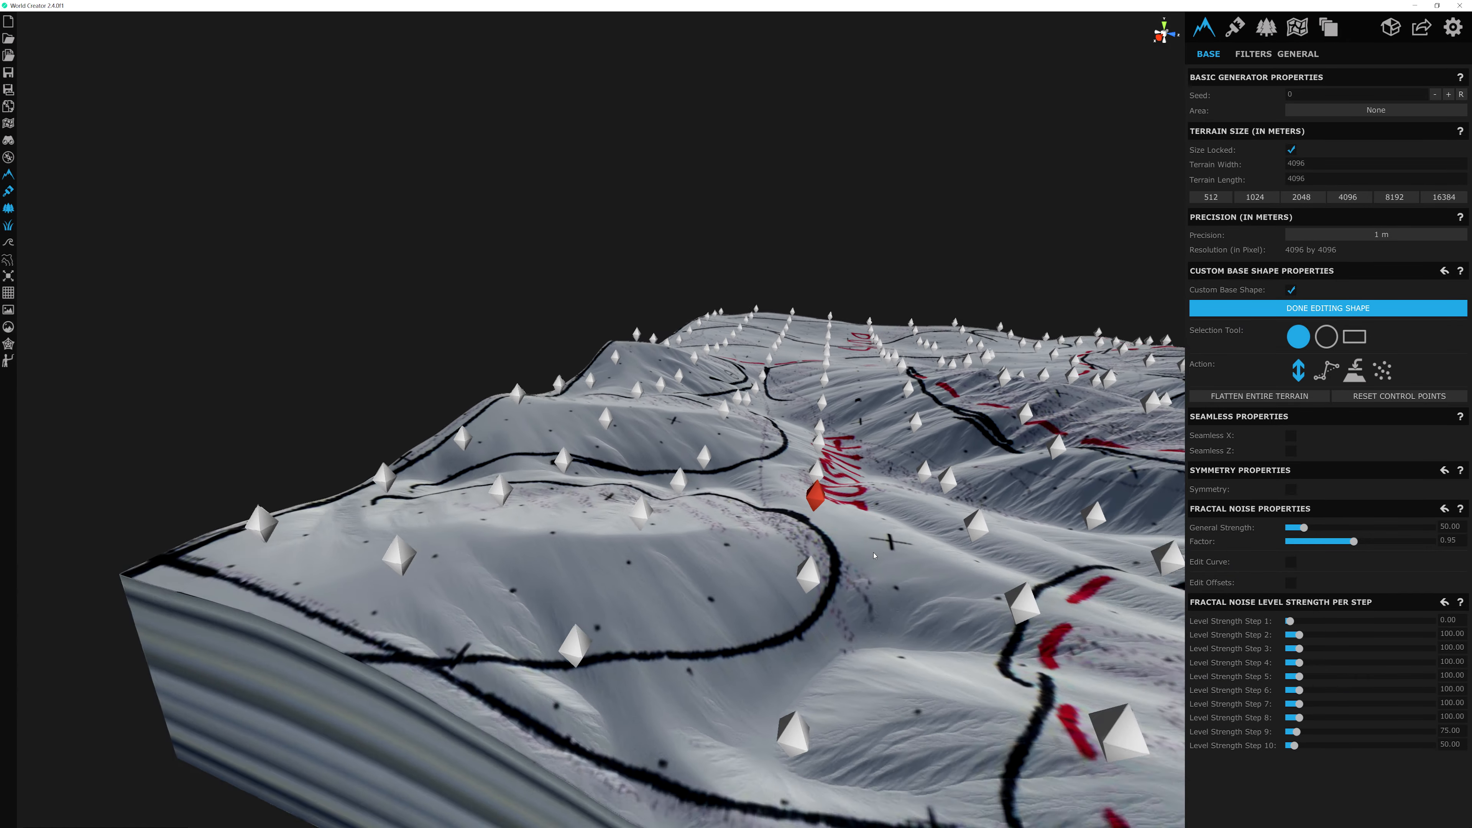
{"action": "scroll", "coordinate": [874, 557], "scroll_direction": "down", "scroll_amount": 3}
{"action": "scroll", "coordinate": [893, 522], "scroll_direction": "up", "scroll_amount": 3}
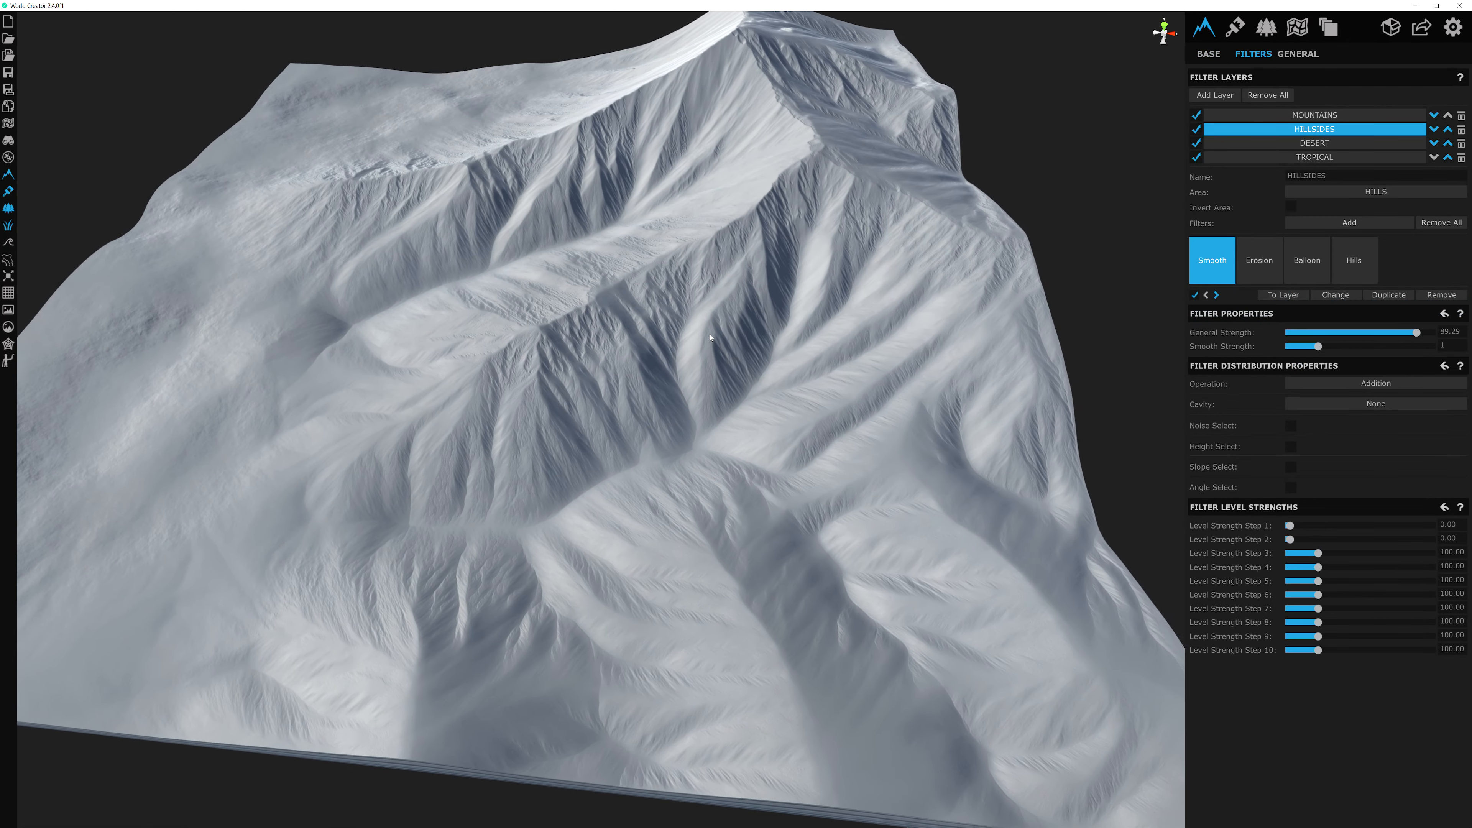
Step: Review the bare terrain with the HILLSIDES filters applied, from the lower hills up to the mountain peak
{"action": "scroll", "coordinate": [839, 233], "scroll_direction": "up", "scroll_amount": 3}
{"action": "scroll", "coordinate": [855, 355], "scroll_direction": "down", "scroll_amount": 3}
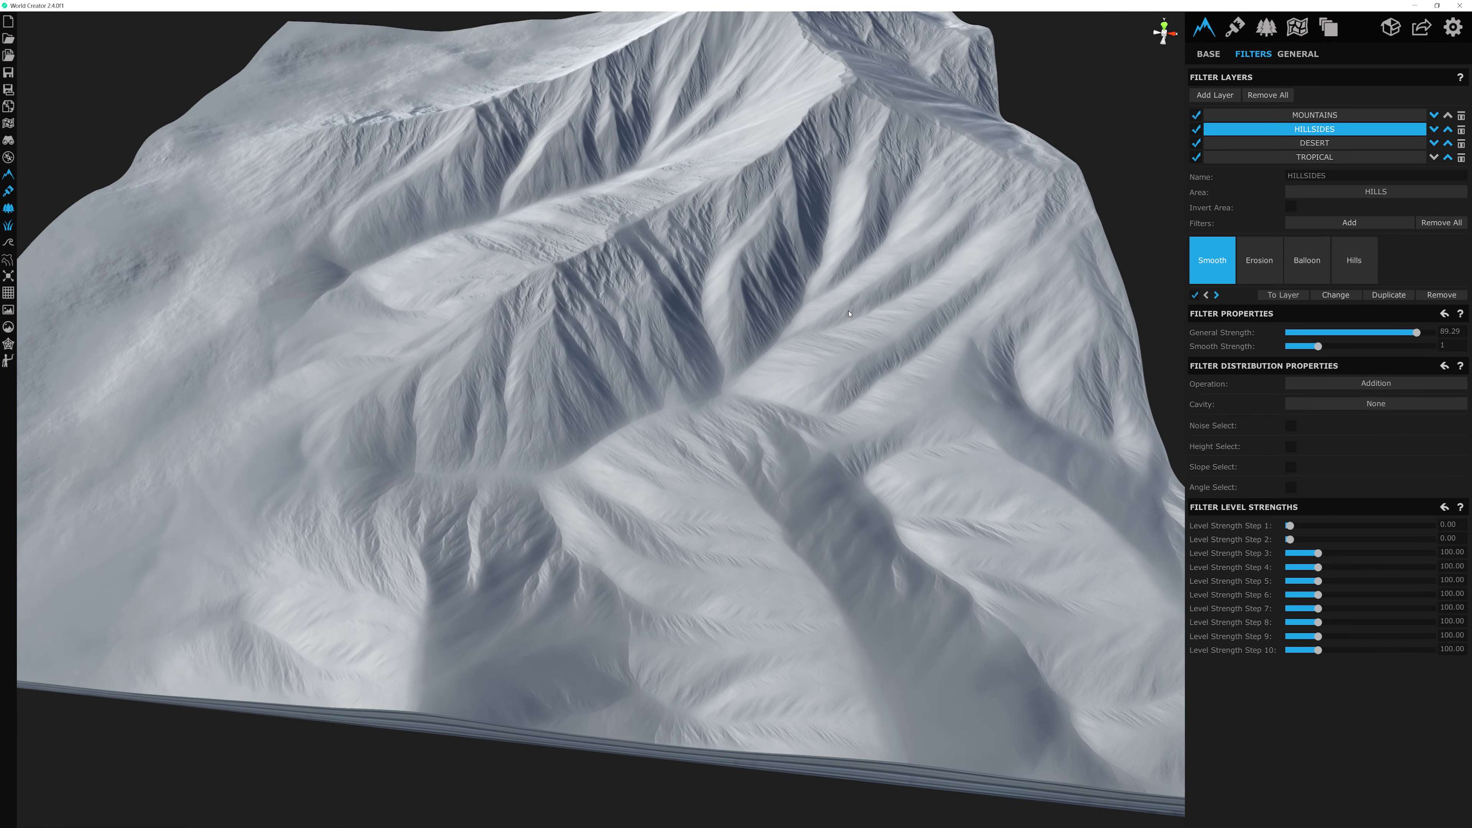
{"action": "middle_click_drag", "start_coordinate": [847, 408], "coordinate": [810, 367]}
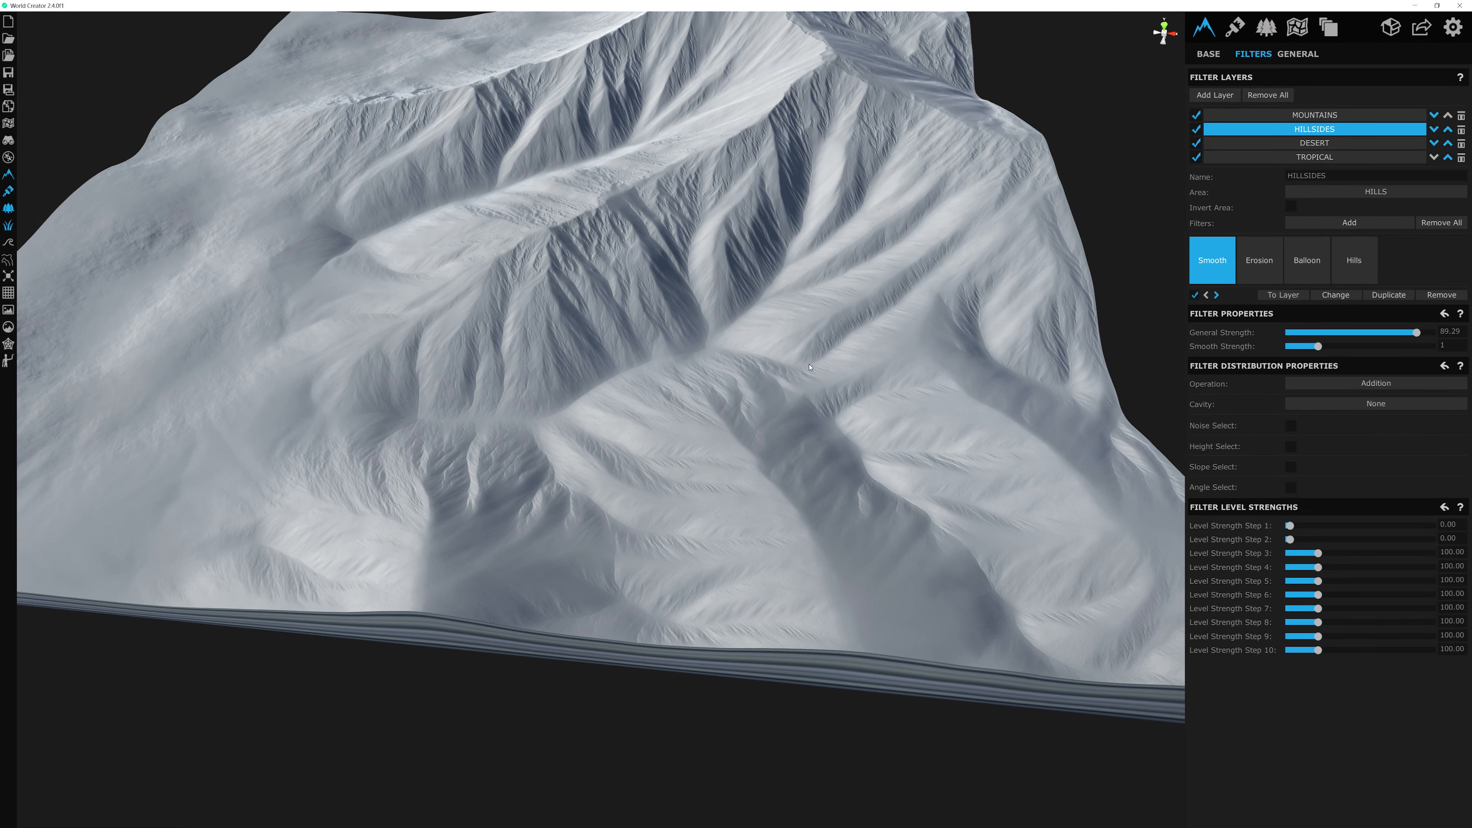
{"action": "middle_click_drag", "start_coordinate": [845, 308], "coordinate": [954, 508]}
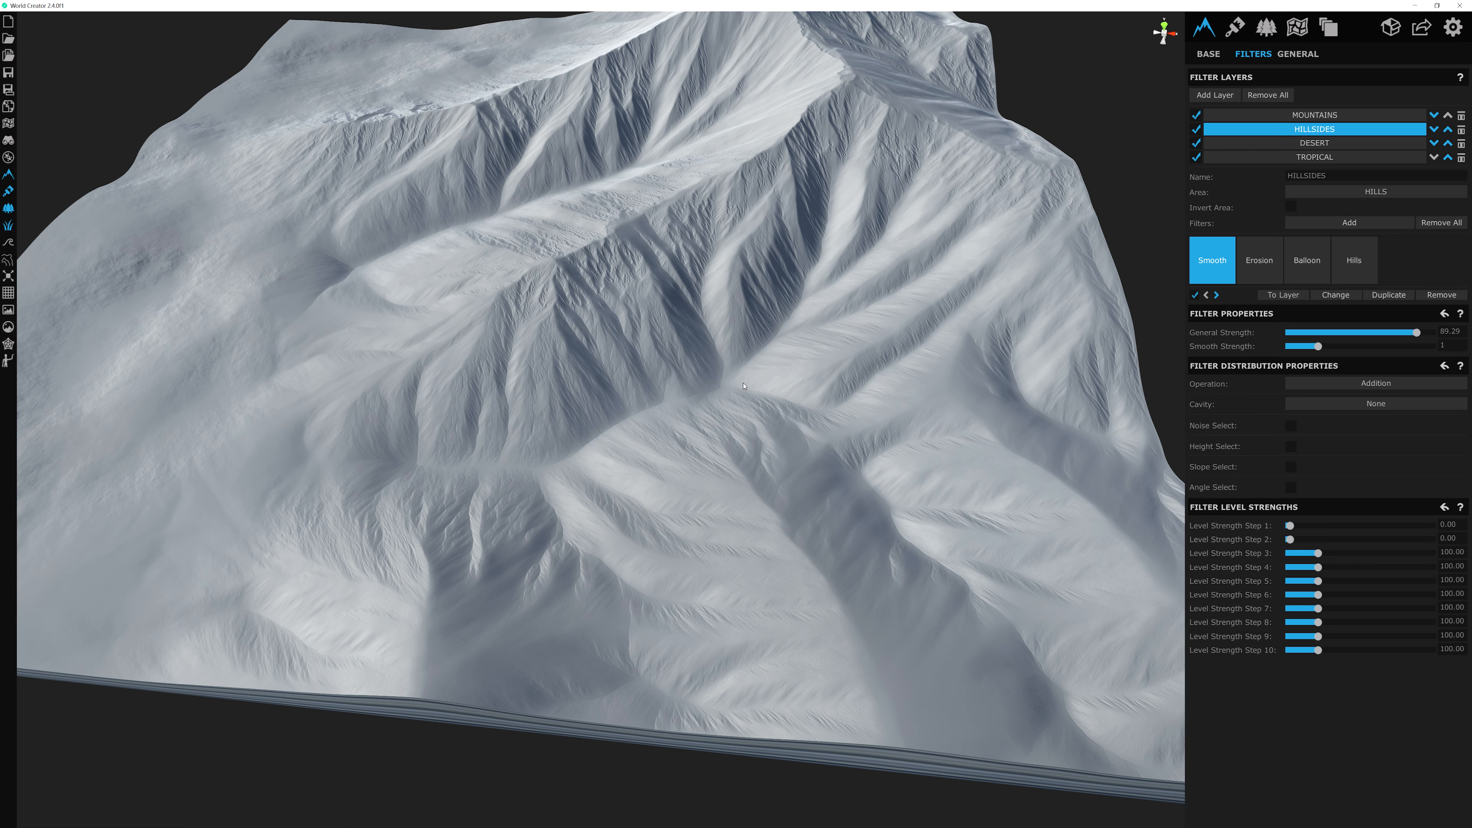
{"action": "left_click_drag", "start_coordinate": [744, 386], "coordinate": [764, 300], "text": "alt"}
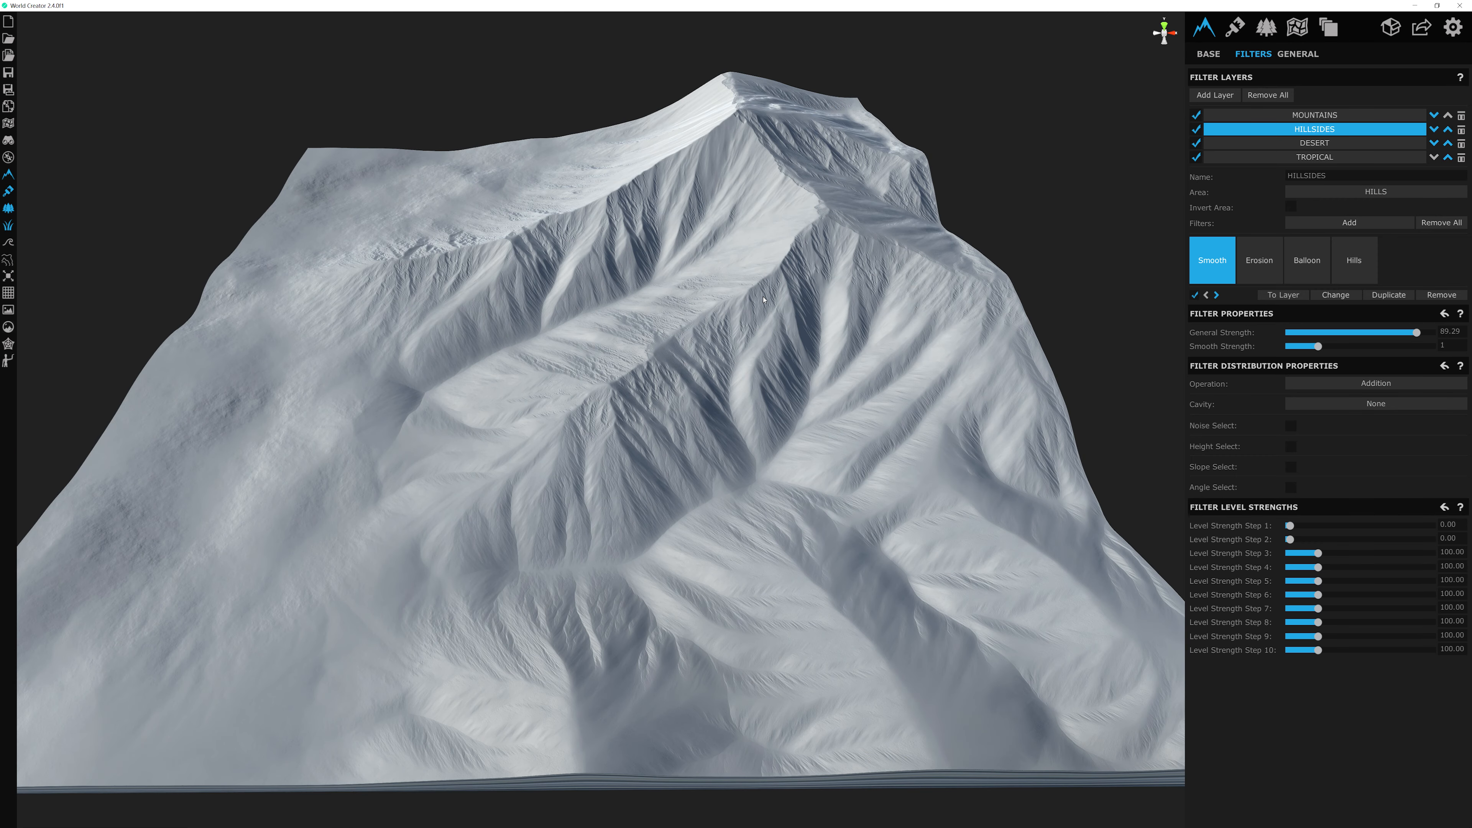